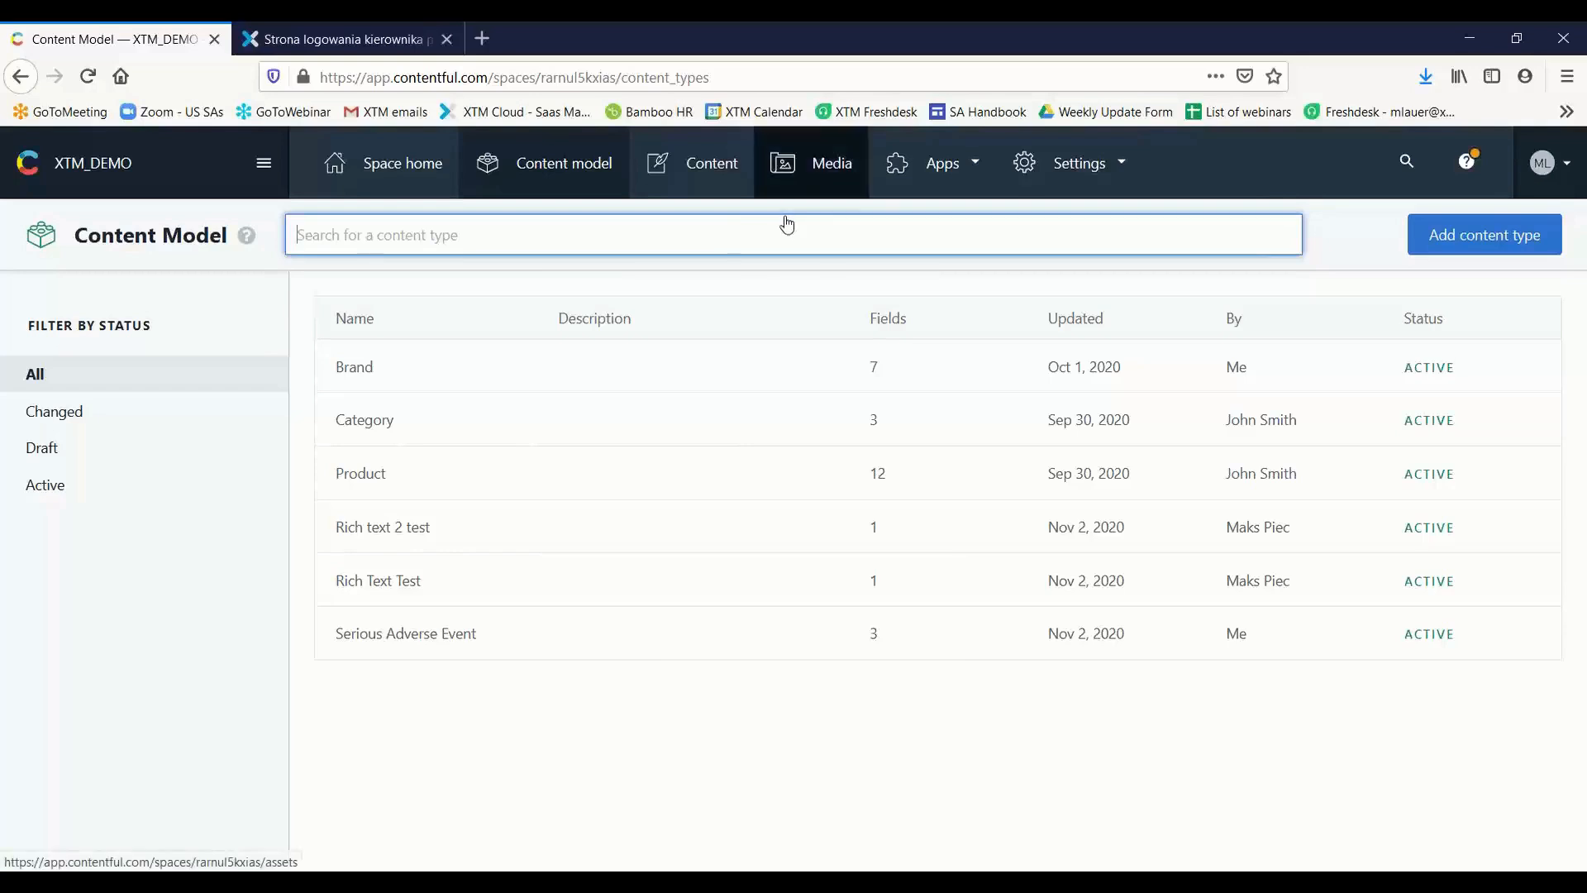
# Open the space's Locales settings to review the configured languages
pyautogui.click(1077, 164)
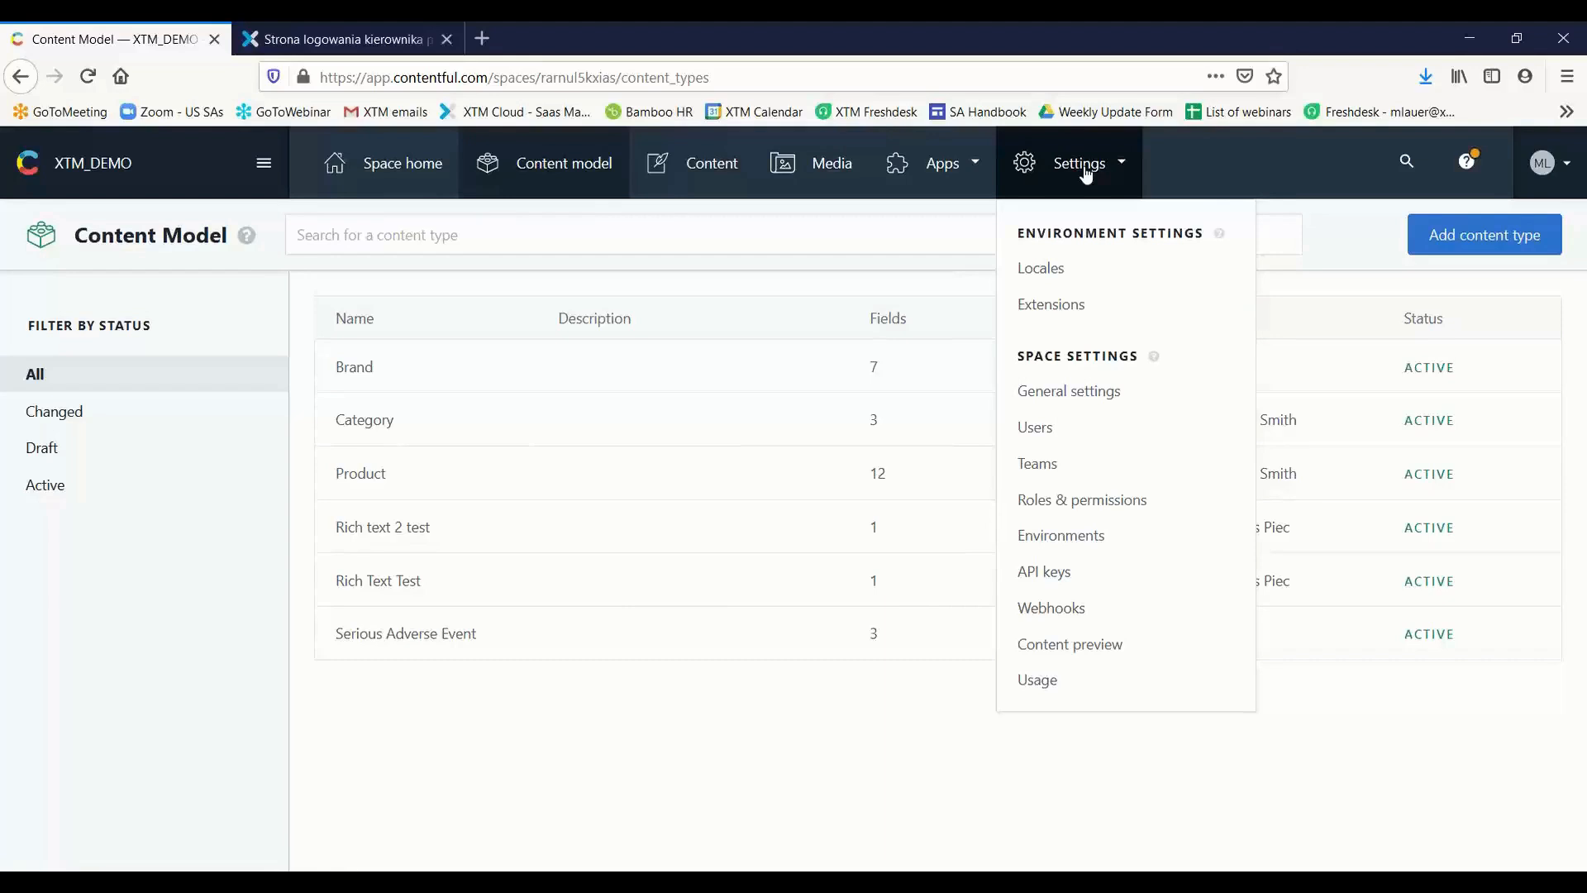
pyautogui.click(1062, 269)
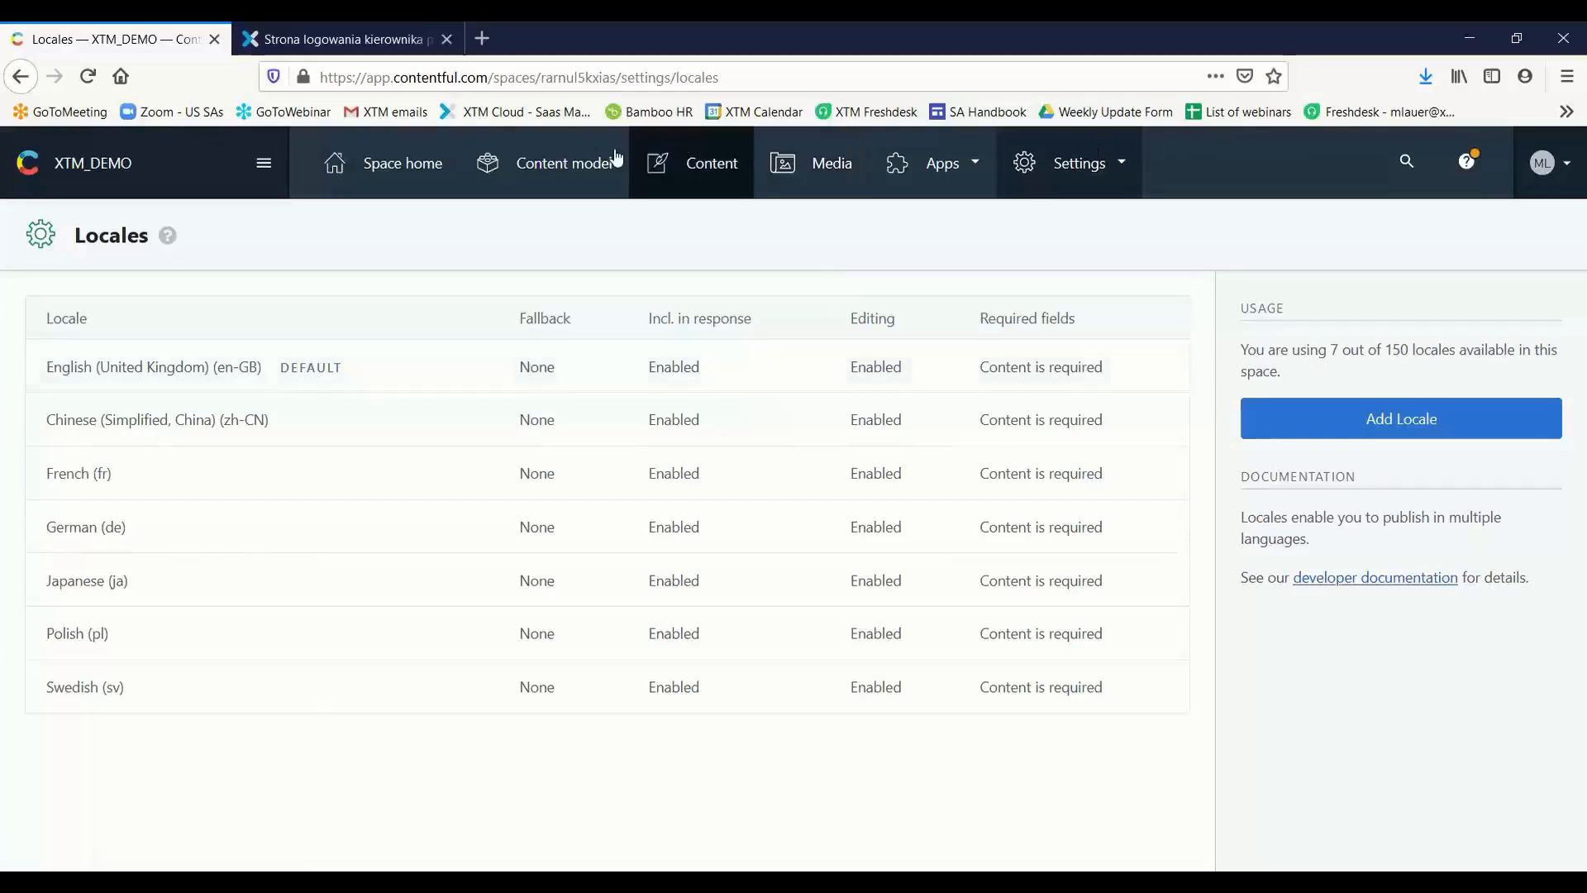
# Review the localization and validation settings of the Company name field in the Brand content type, then close them unchanged
pyautogui.click(570, 178)
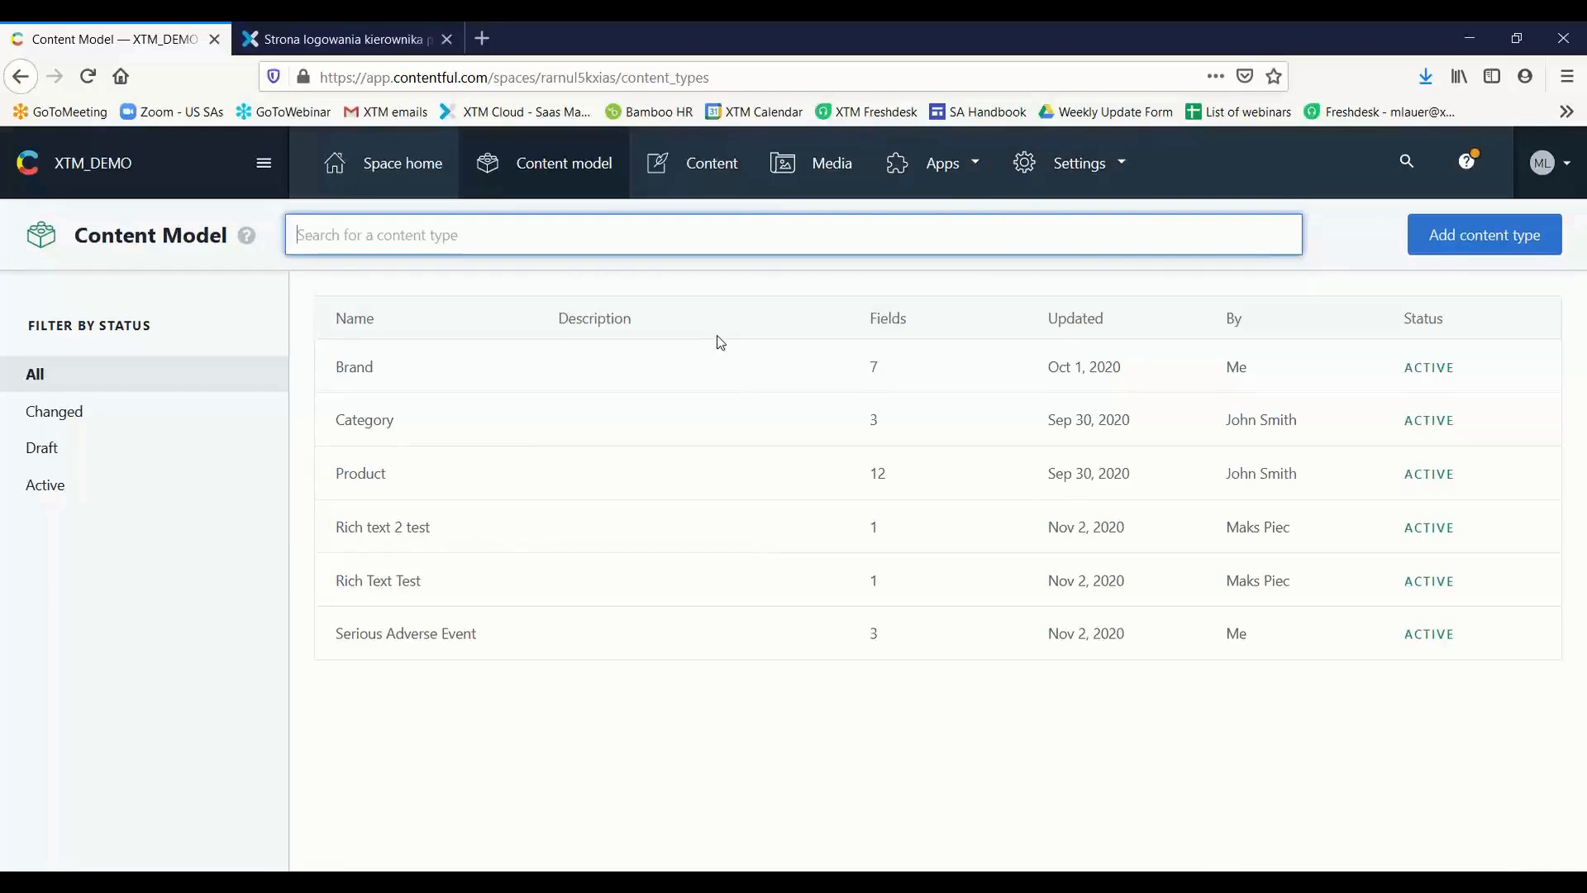
pyautogui.click(356, 378)
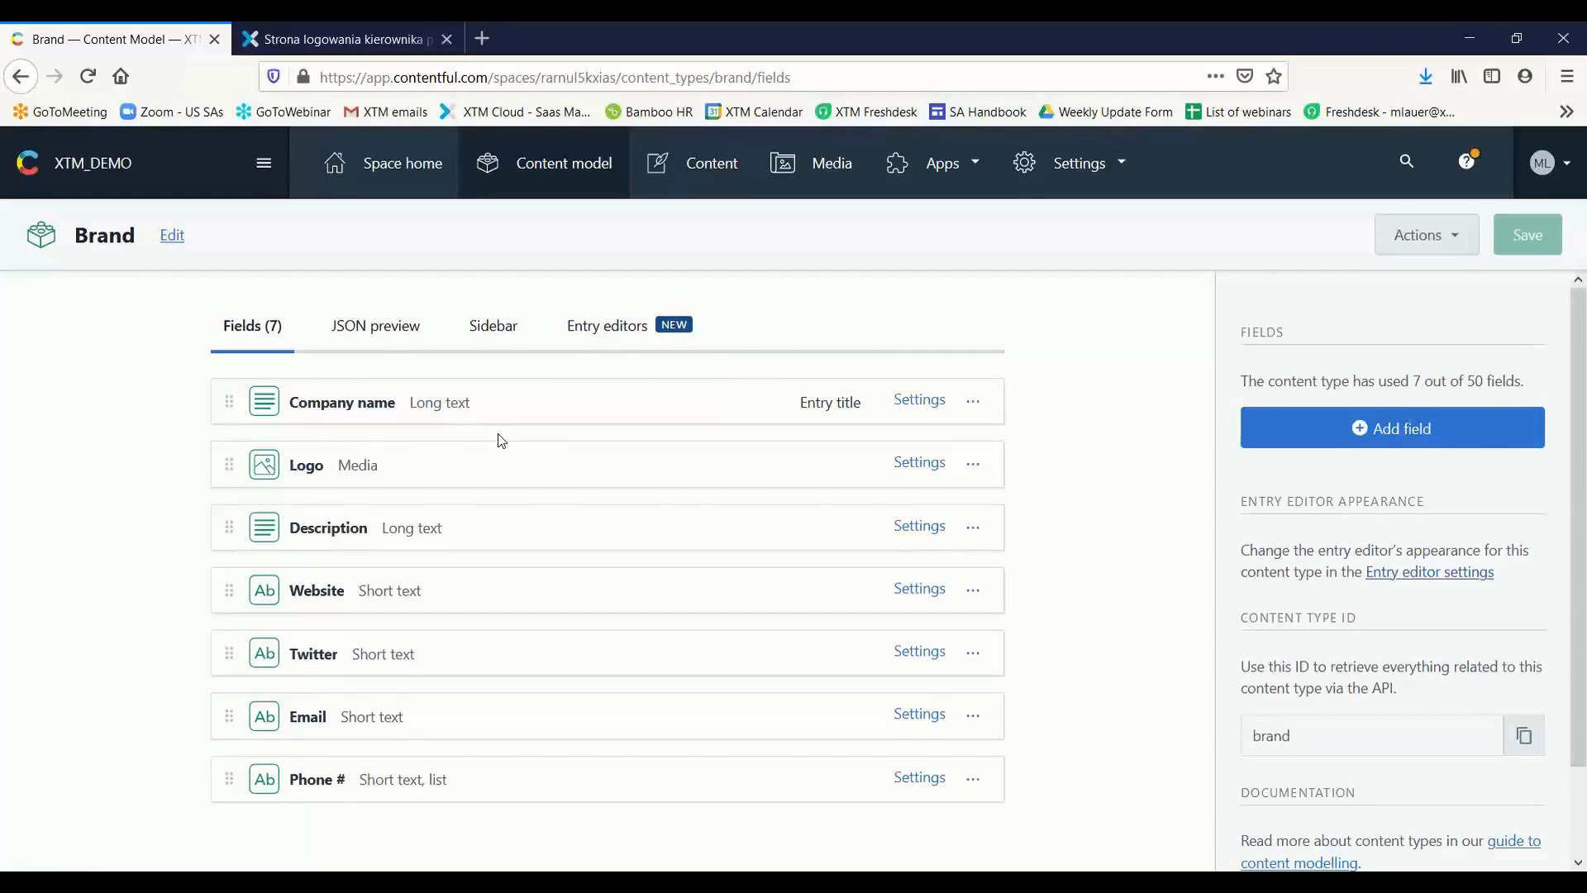
pyautogui.click(929, 400)
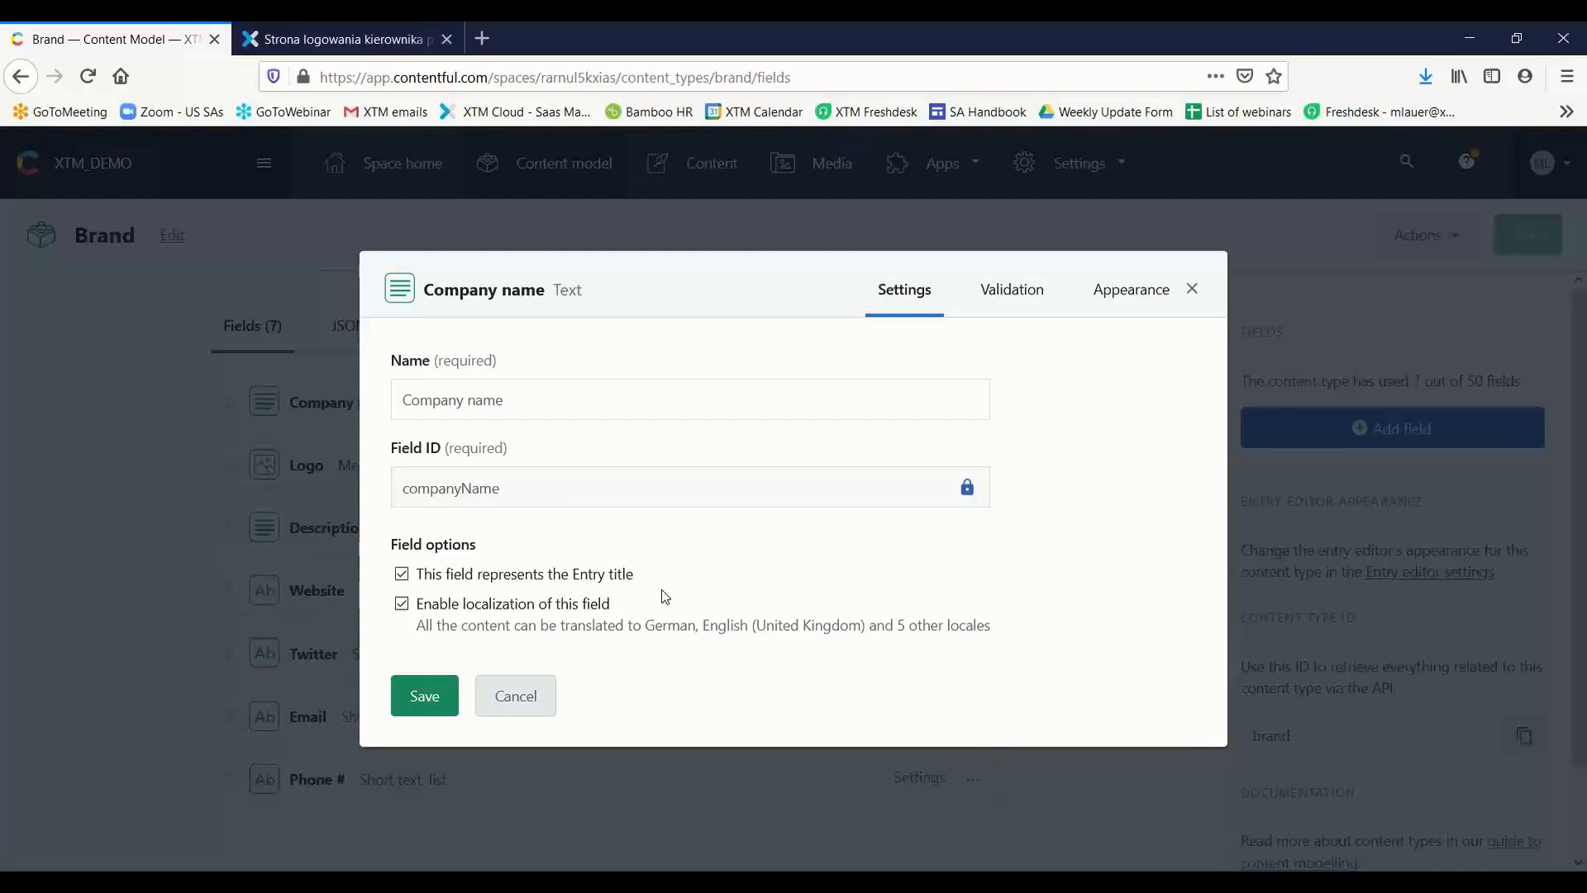
pyautogui.click(1000, 296)
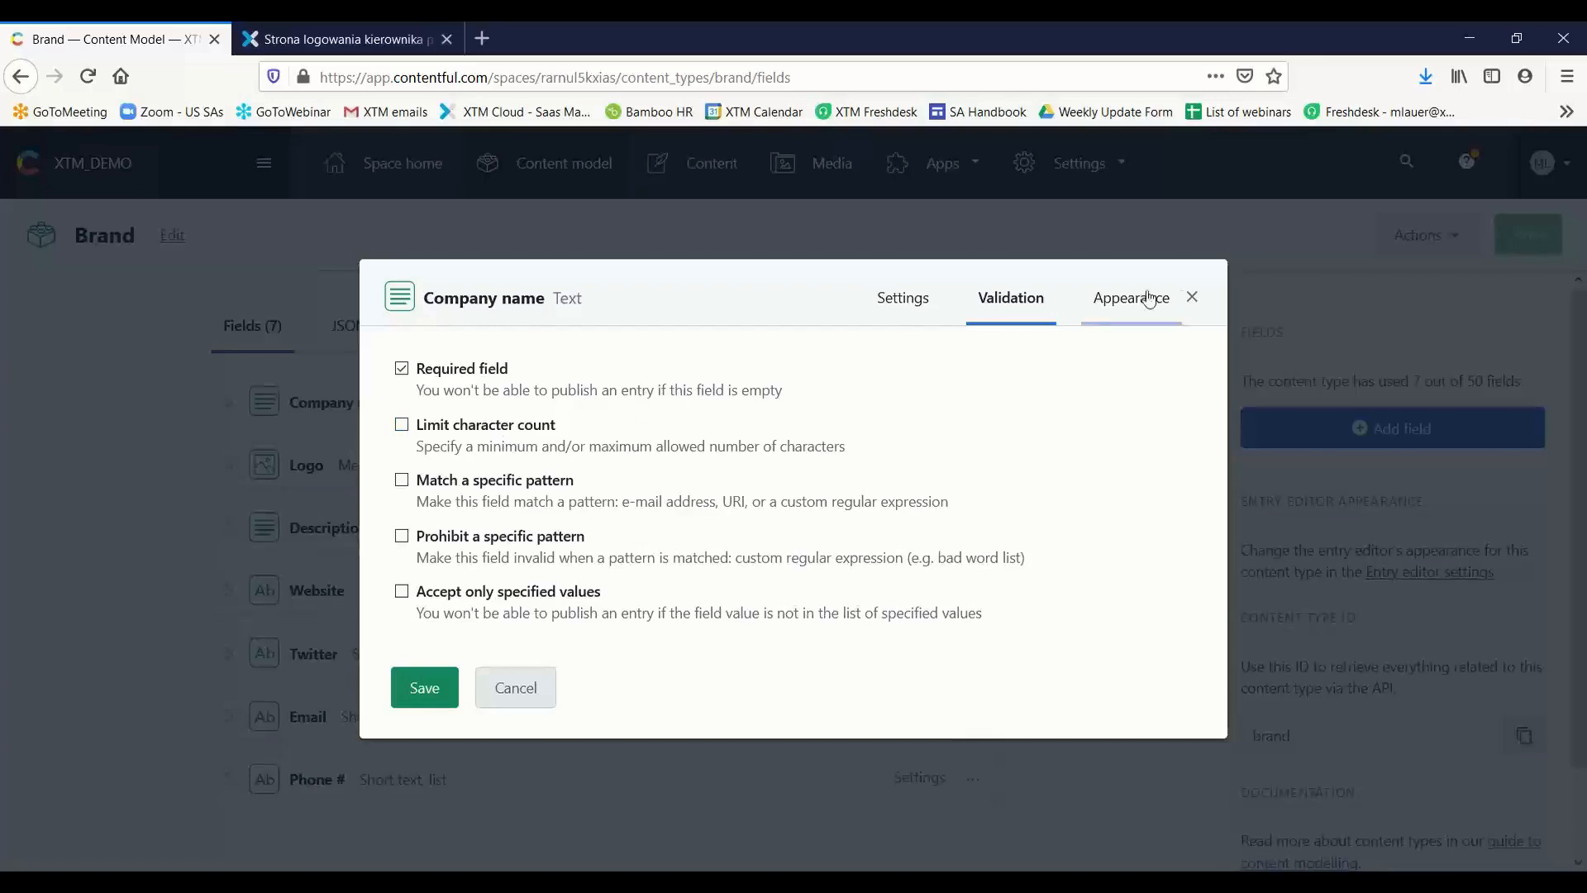
pyautogui.click(1191, 297)
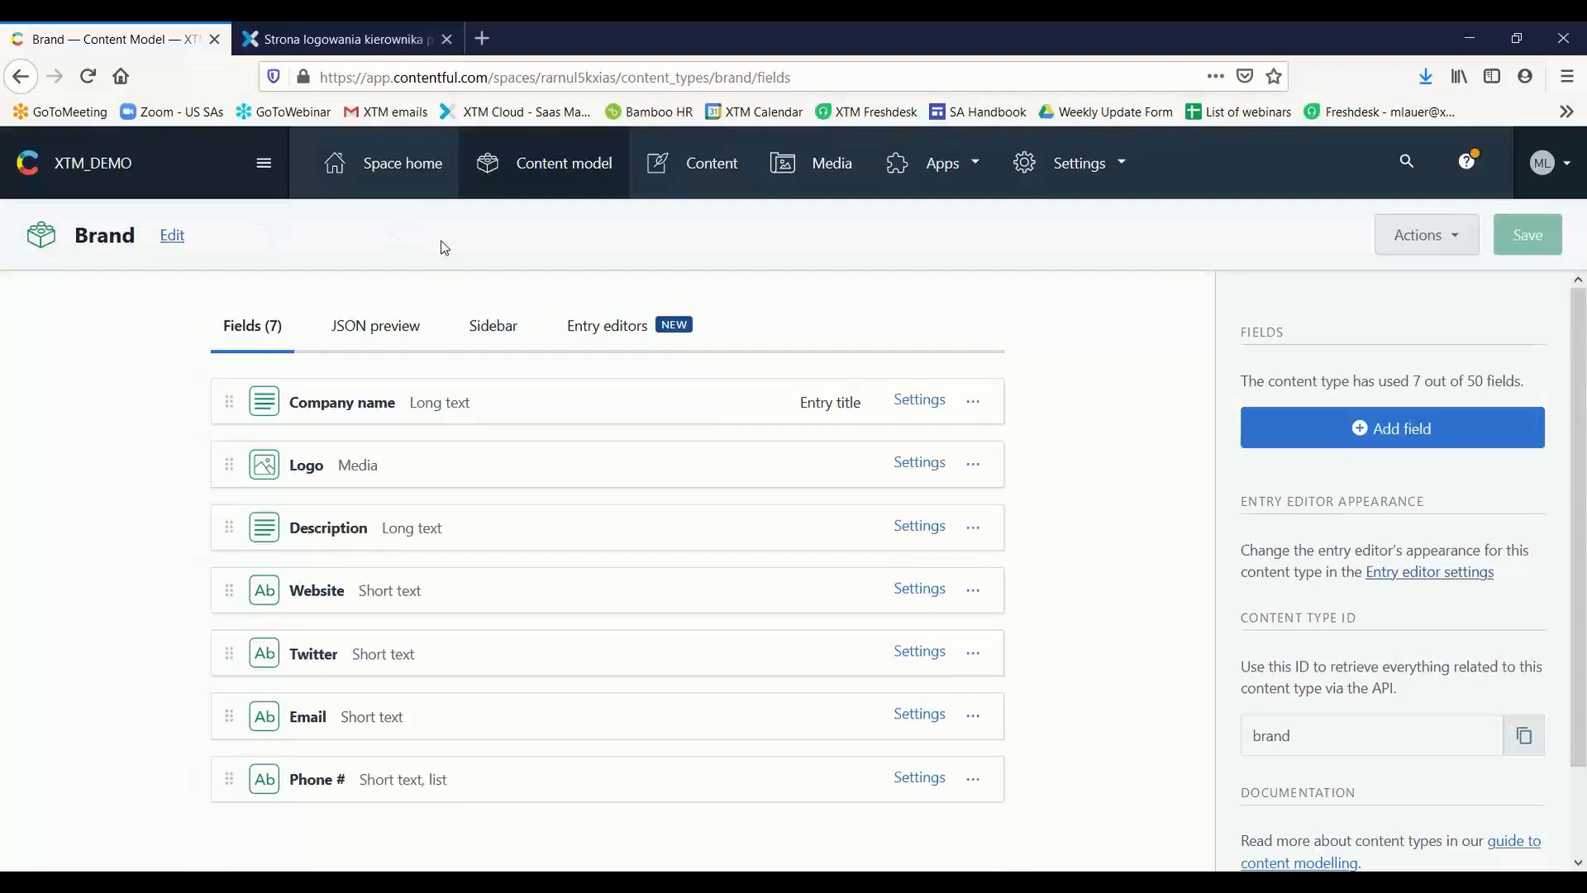
# Open the Normann Copenhagen brand entry and look through its fields, XTM Connect settings and translation locales
pyautogui.click(717, 179)
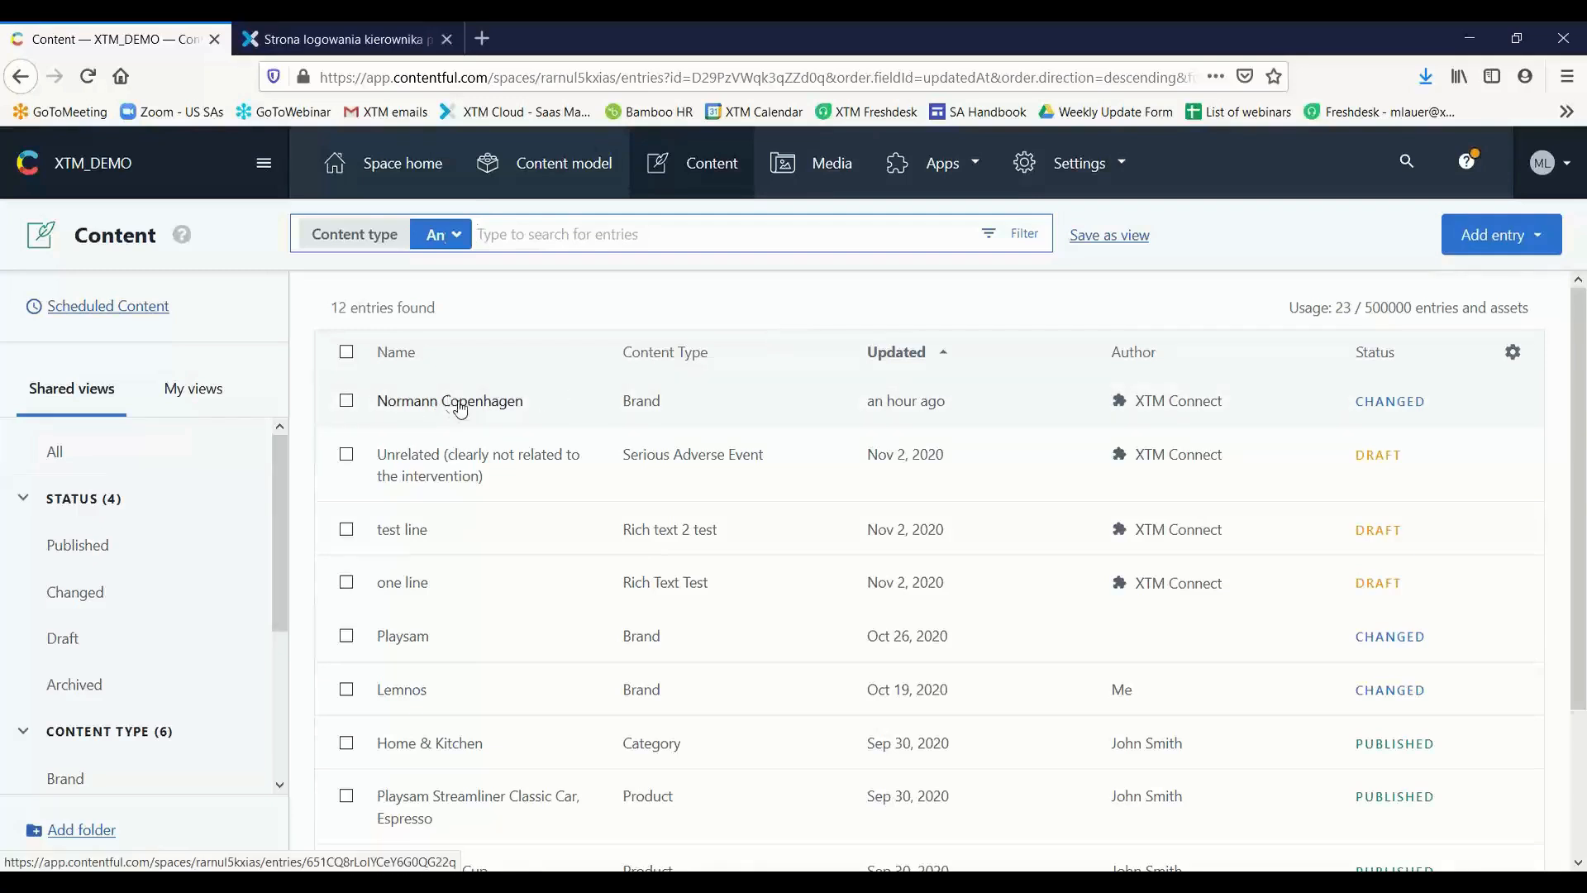
pyautogui.click(490, 415)
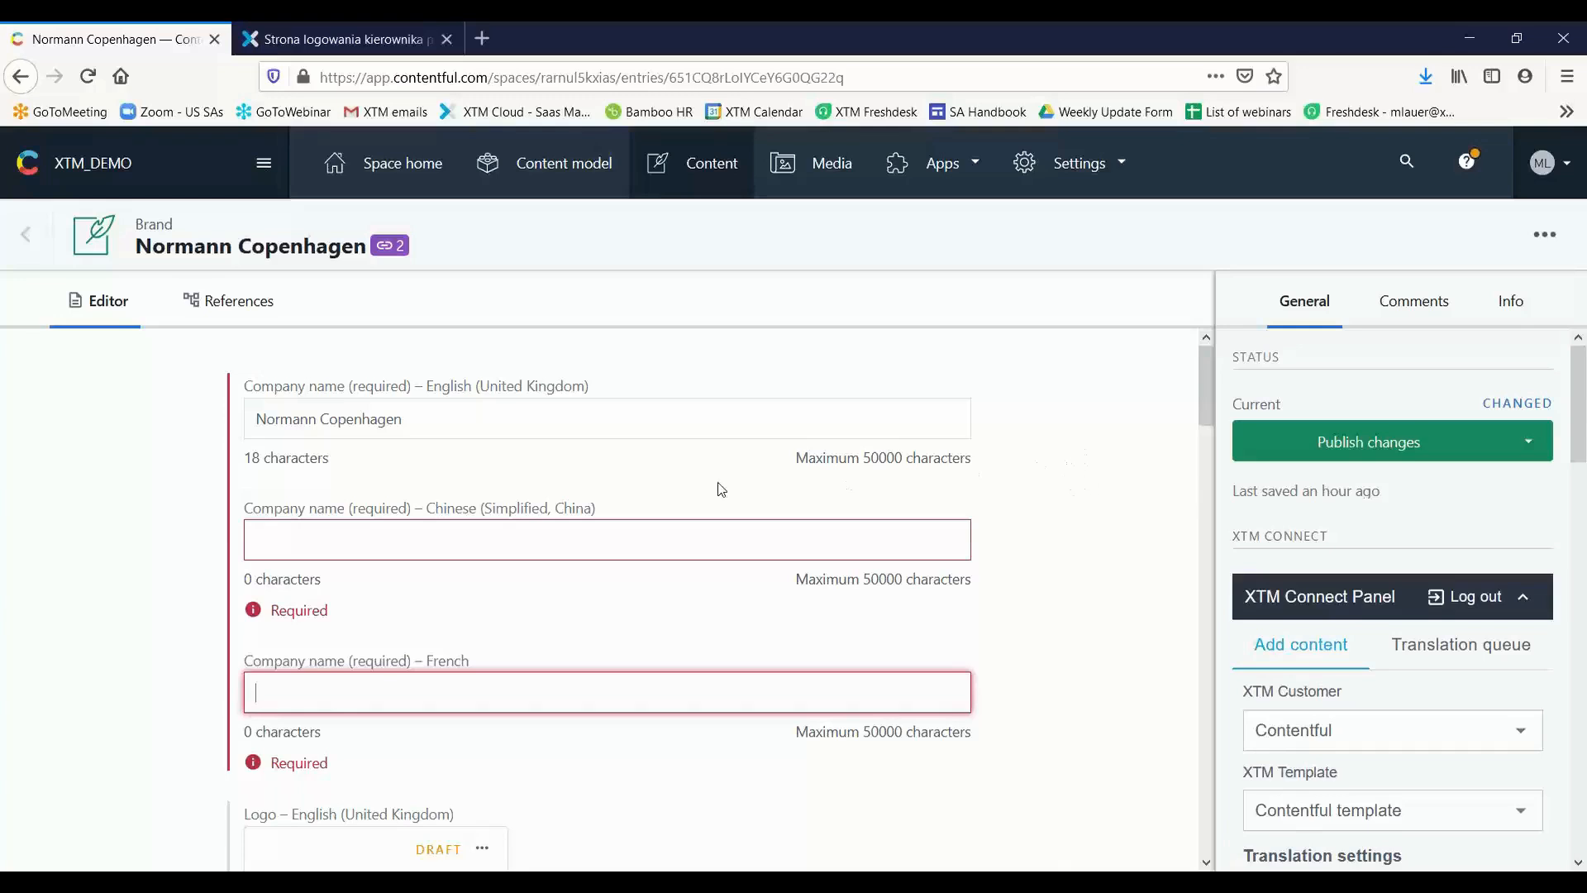
pyautogui.scroll(-2, 716, 489)
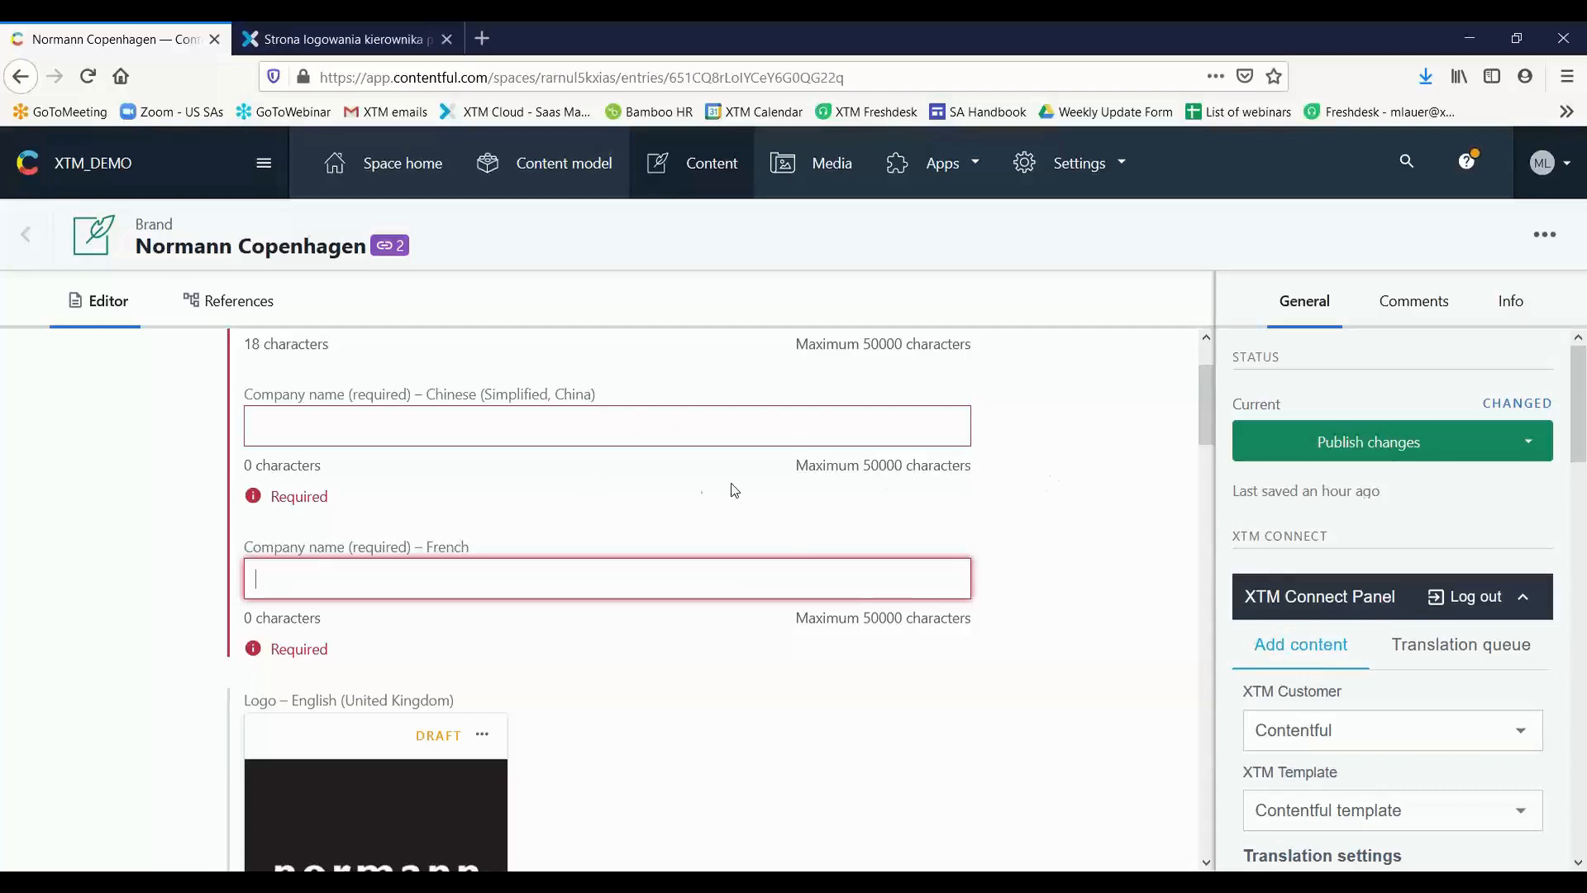
pyautogui.scroll(-10, 1454, 482)
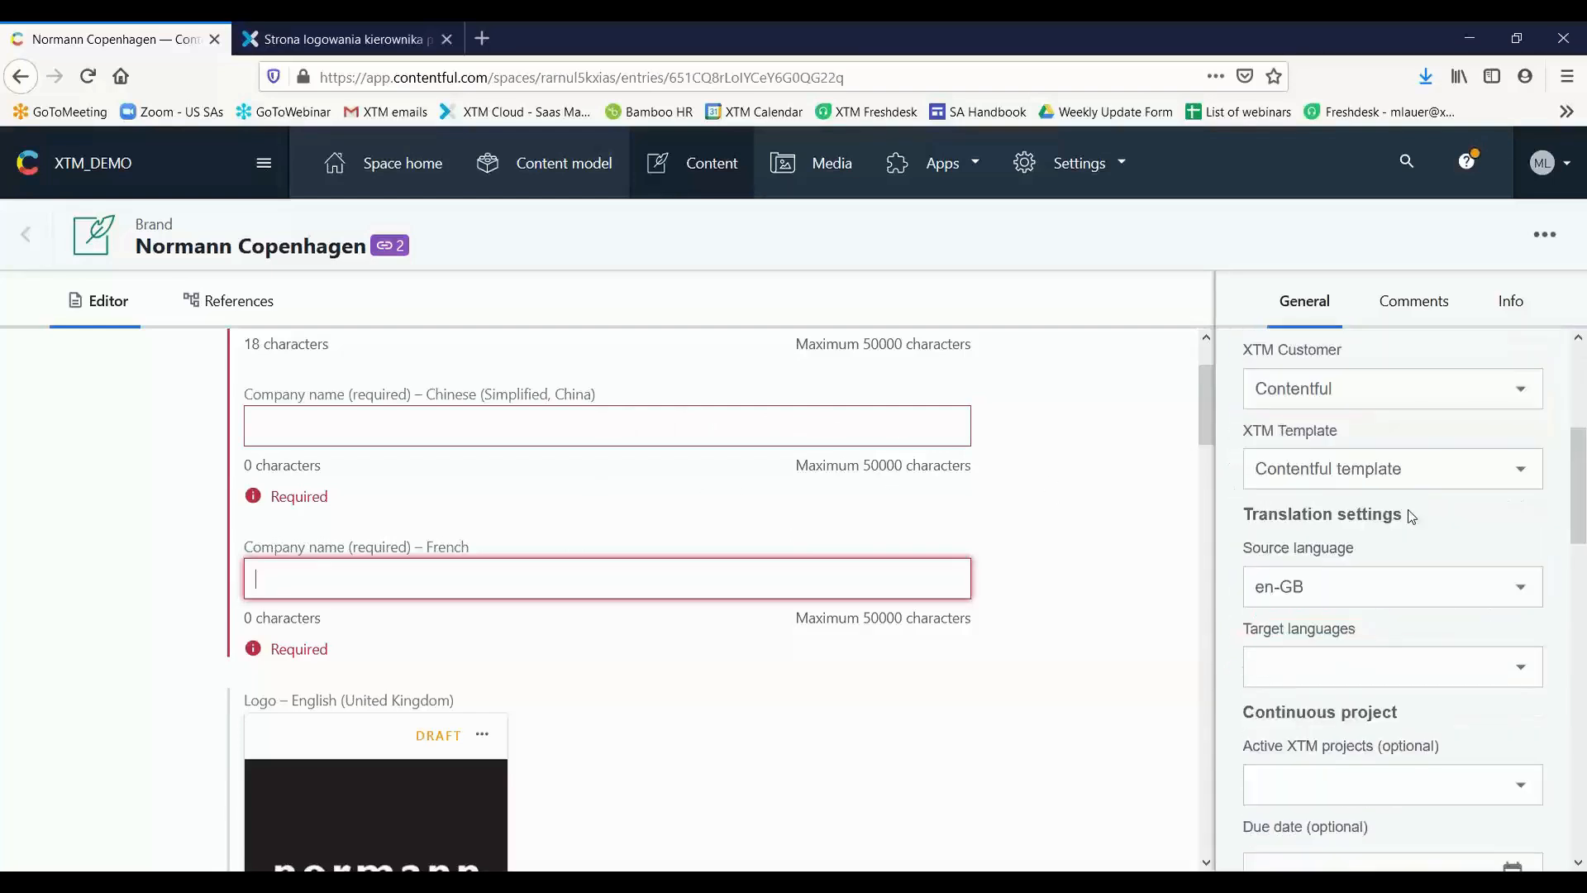
pyautogui.scroll(-7, 1410, 502)
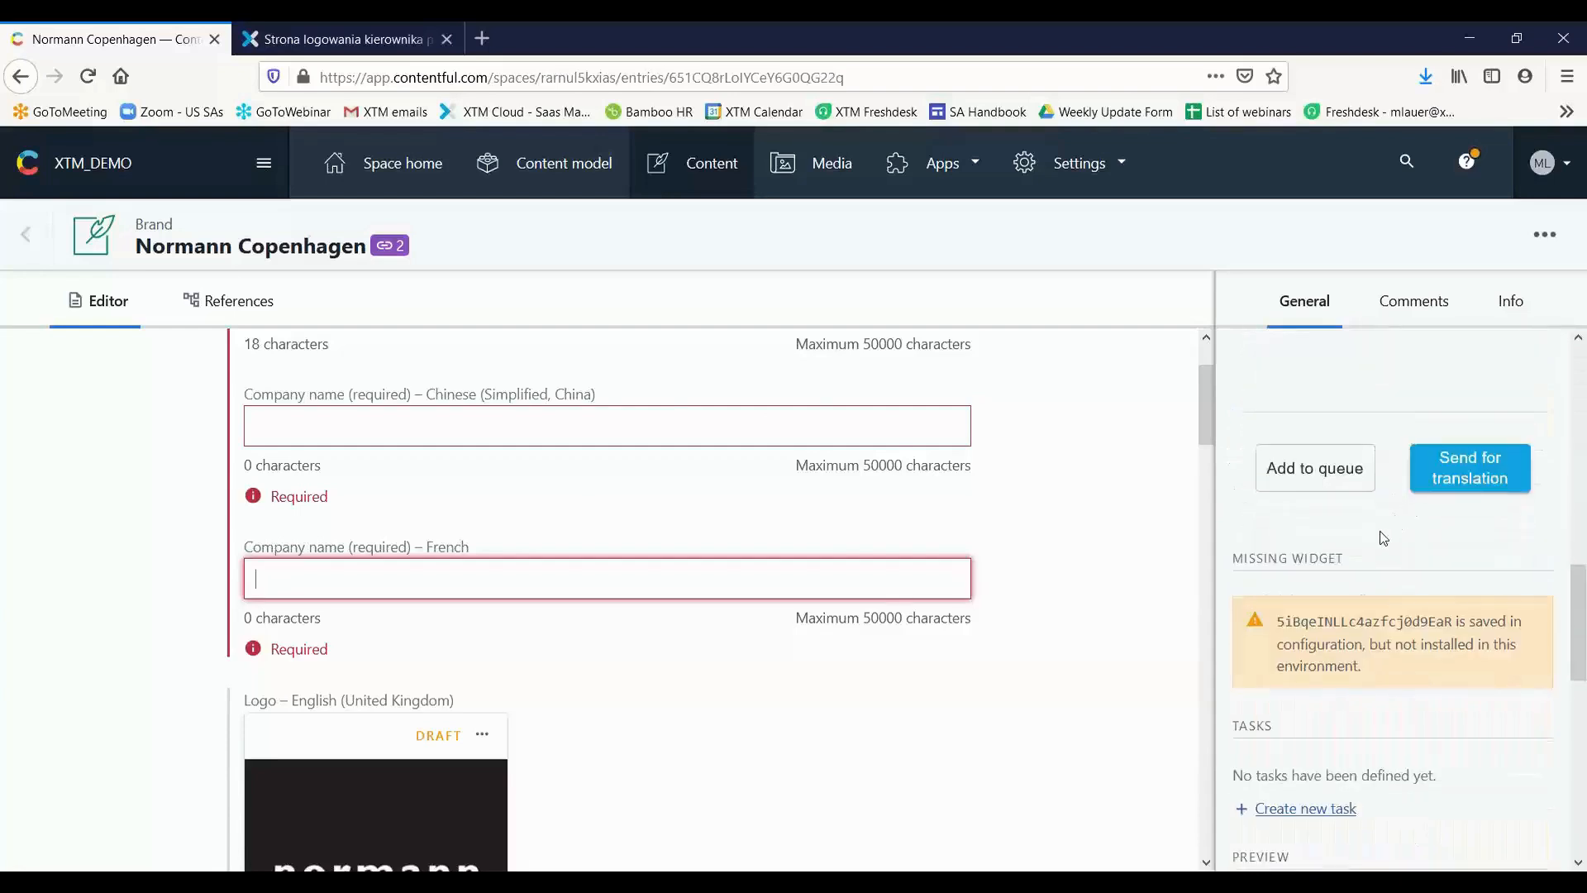
pyautogui.scroll(-1, 1382, 539)
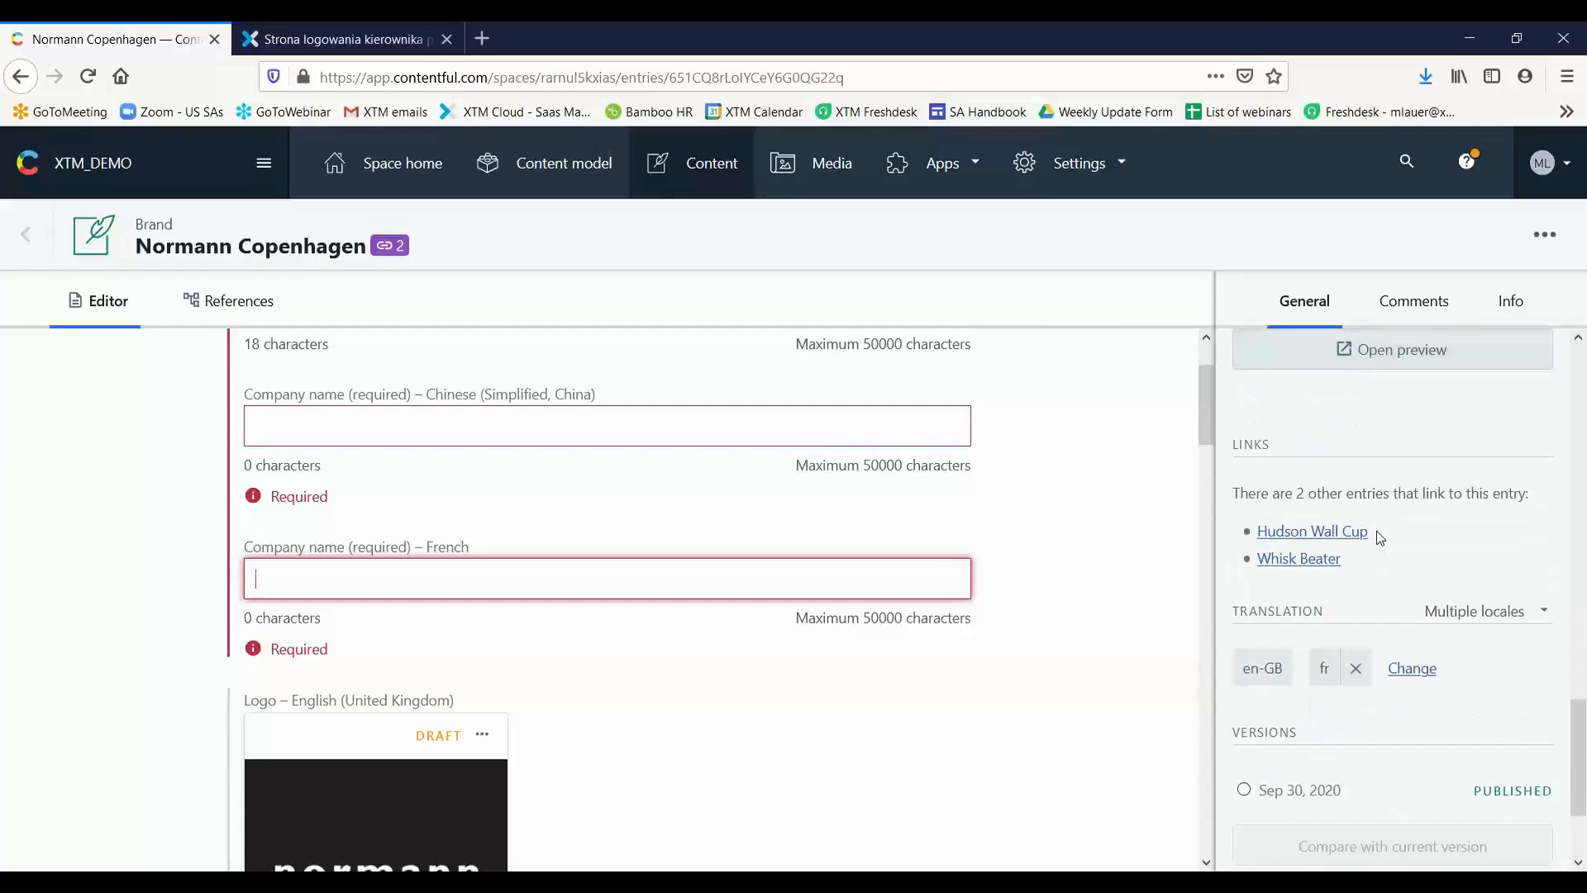
# Remove French from the entry's displayed translation locales and check the entry's fields from Company name down to Phone #
pyautogui.click(1356, 674)
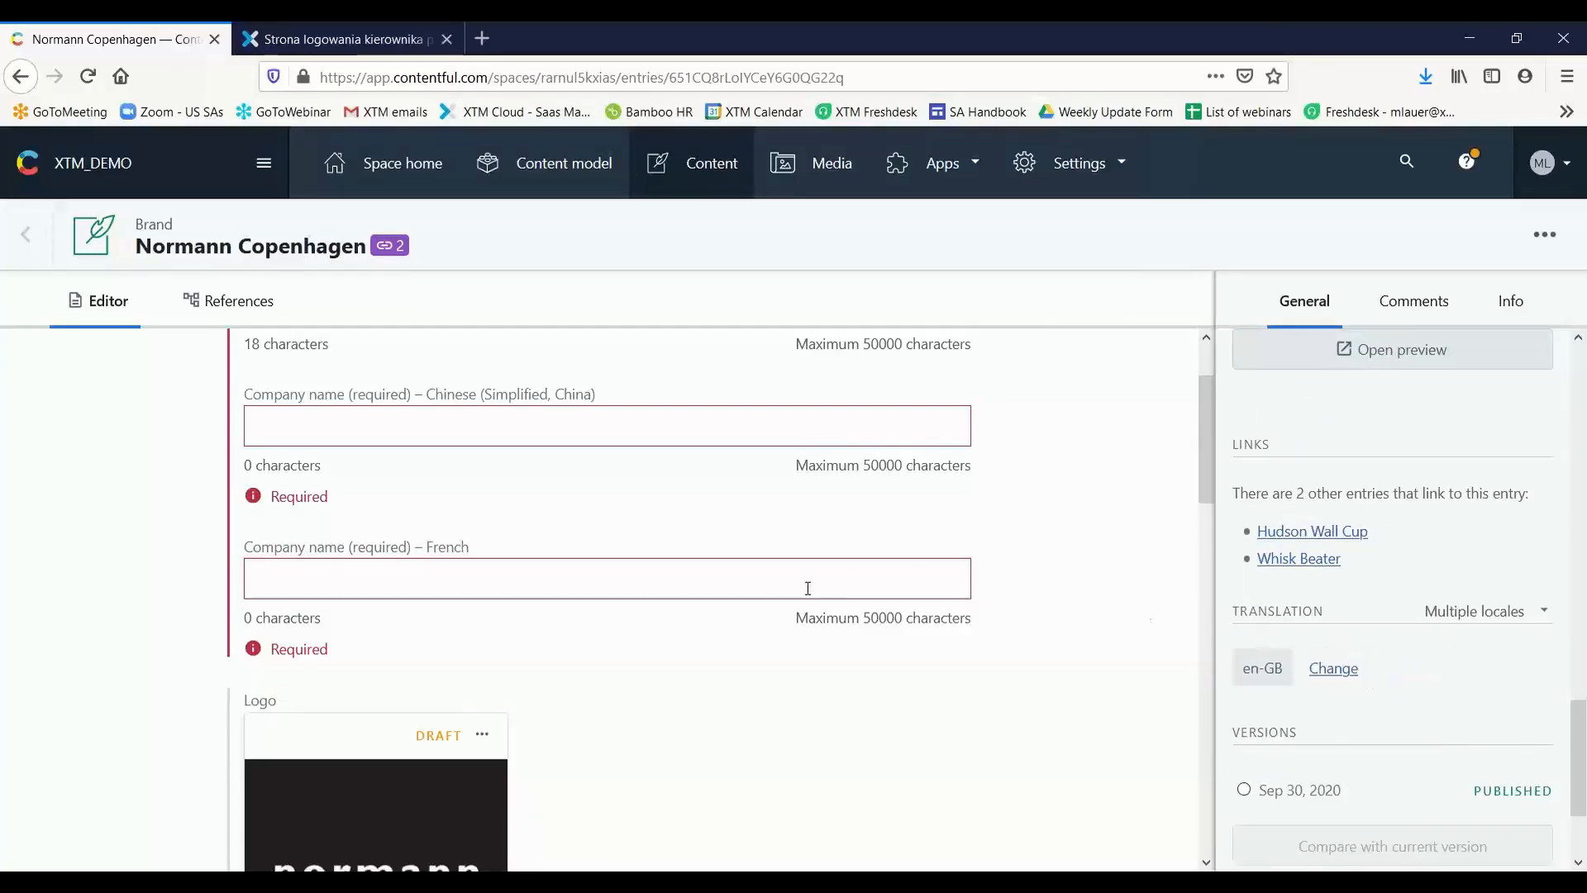
pyautogui.scroll(1, 808, 587)
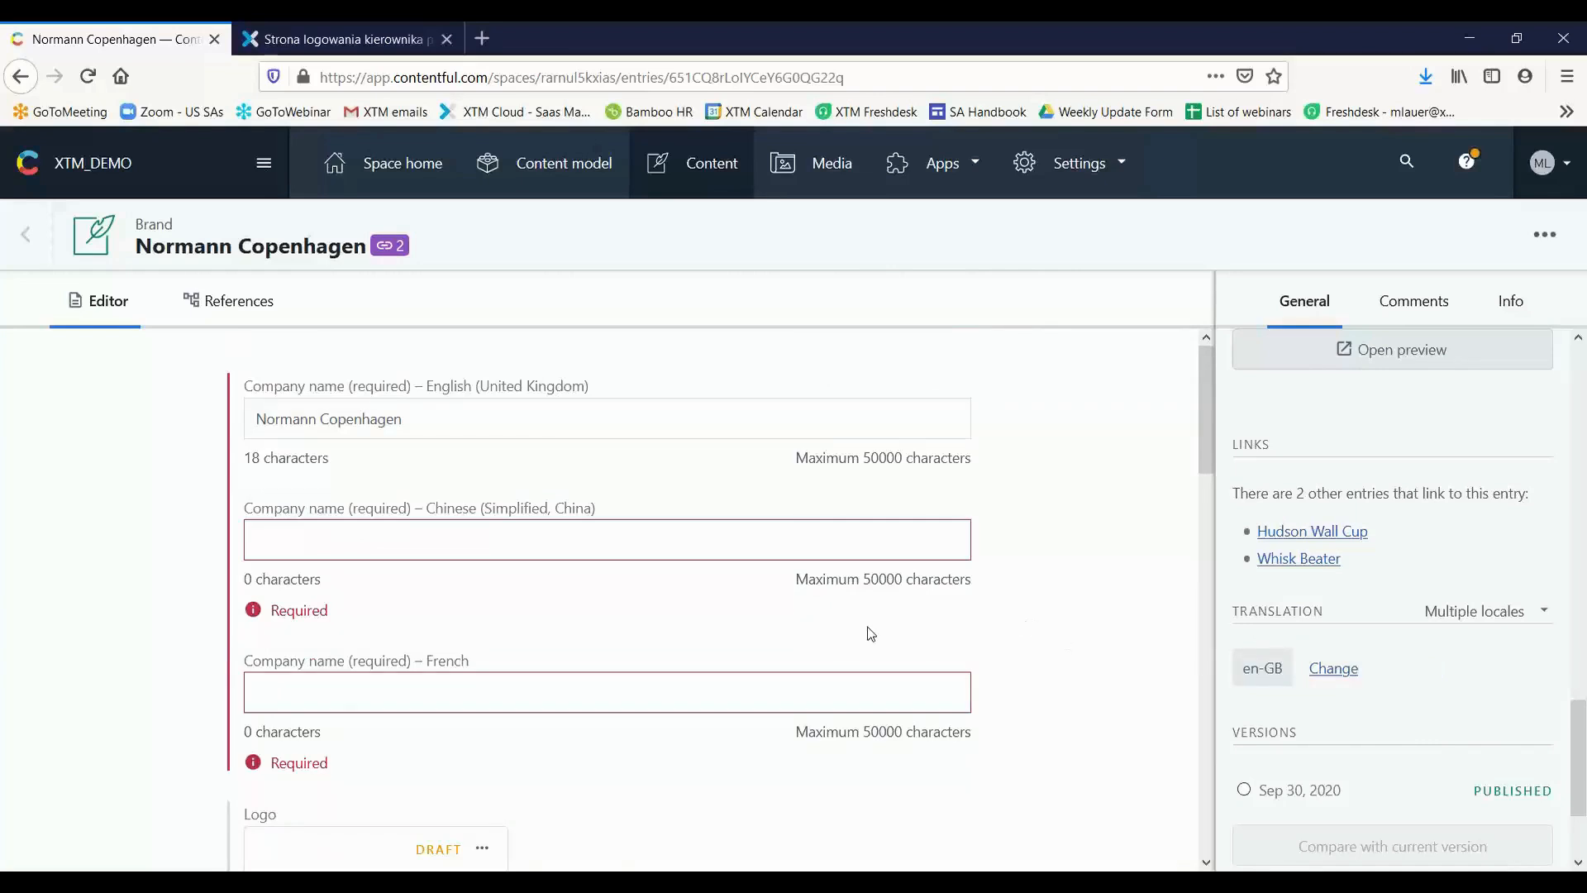
pyautogui.scroll(-5, 741, 542)
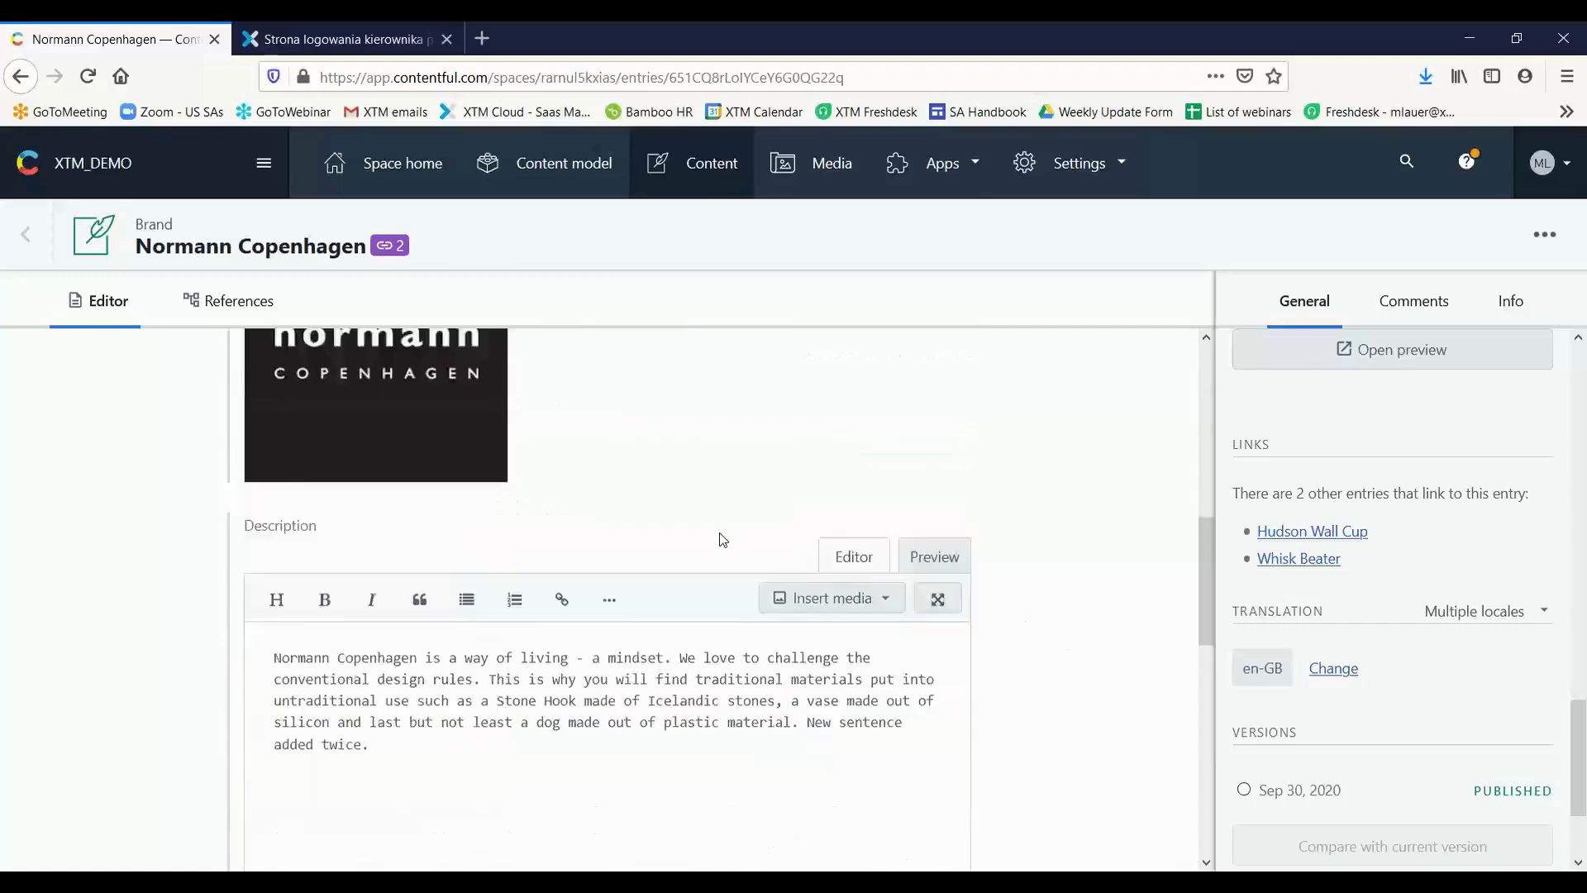
pyautogui.scroll(-2, 723, 539)
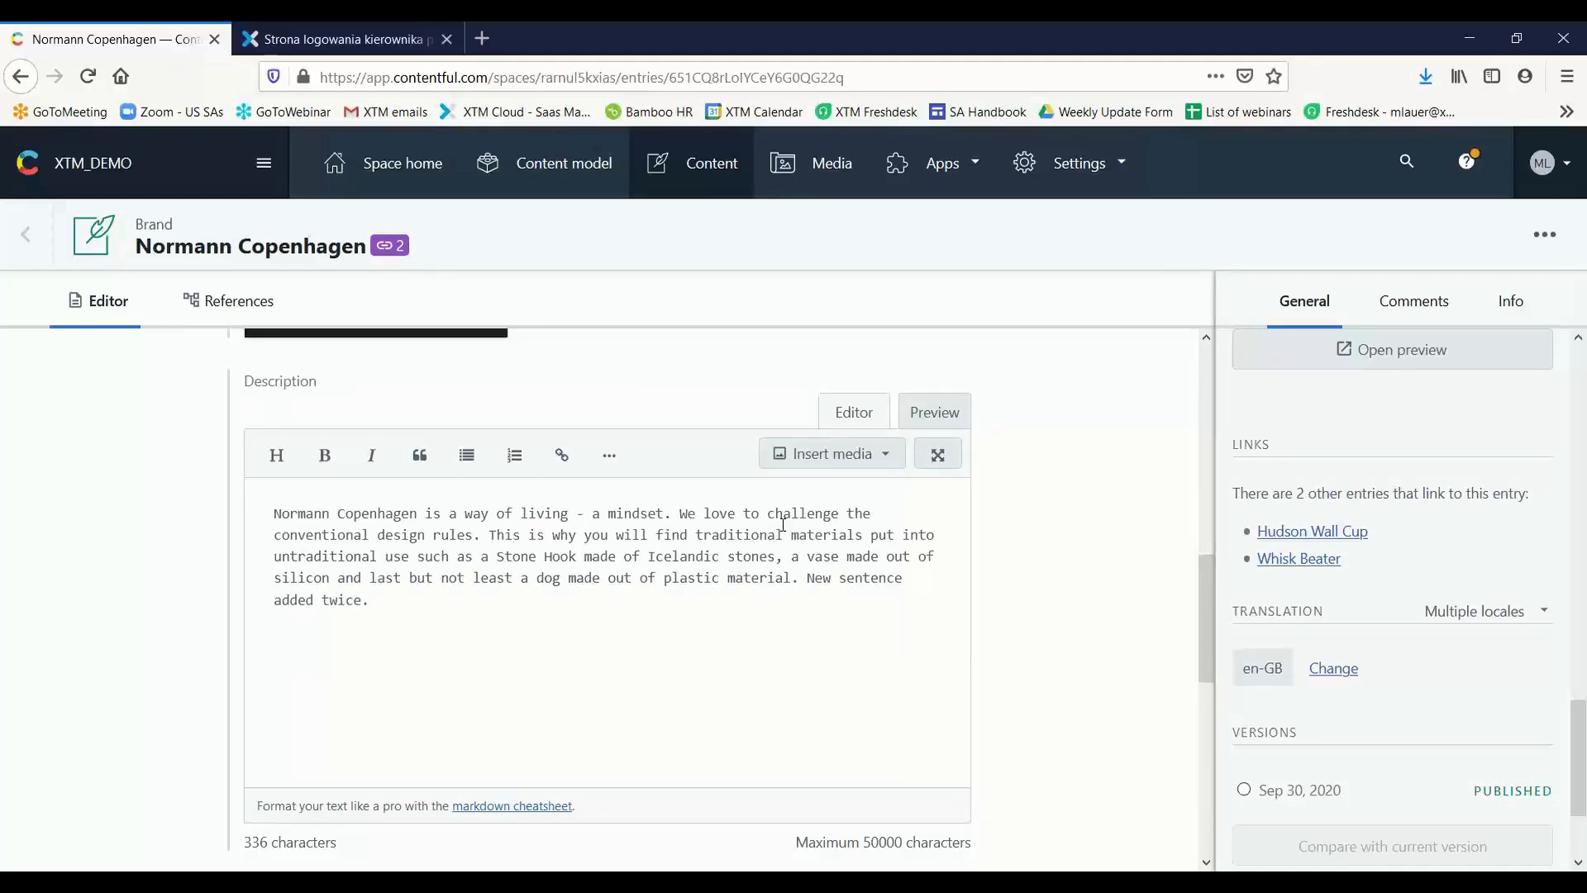
pyautogui.scroll(-4, 785, 521)
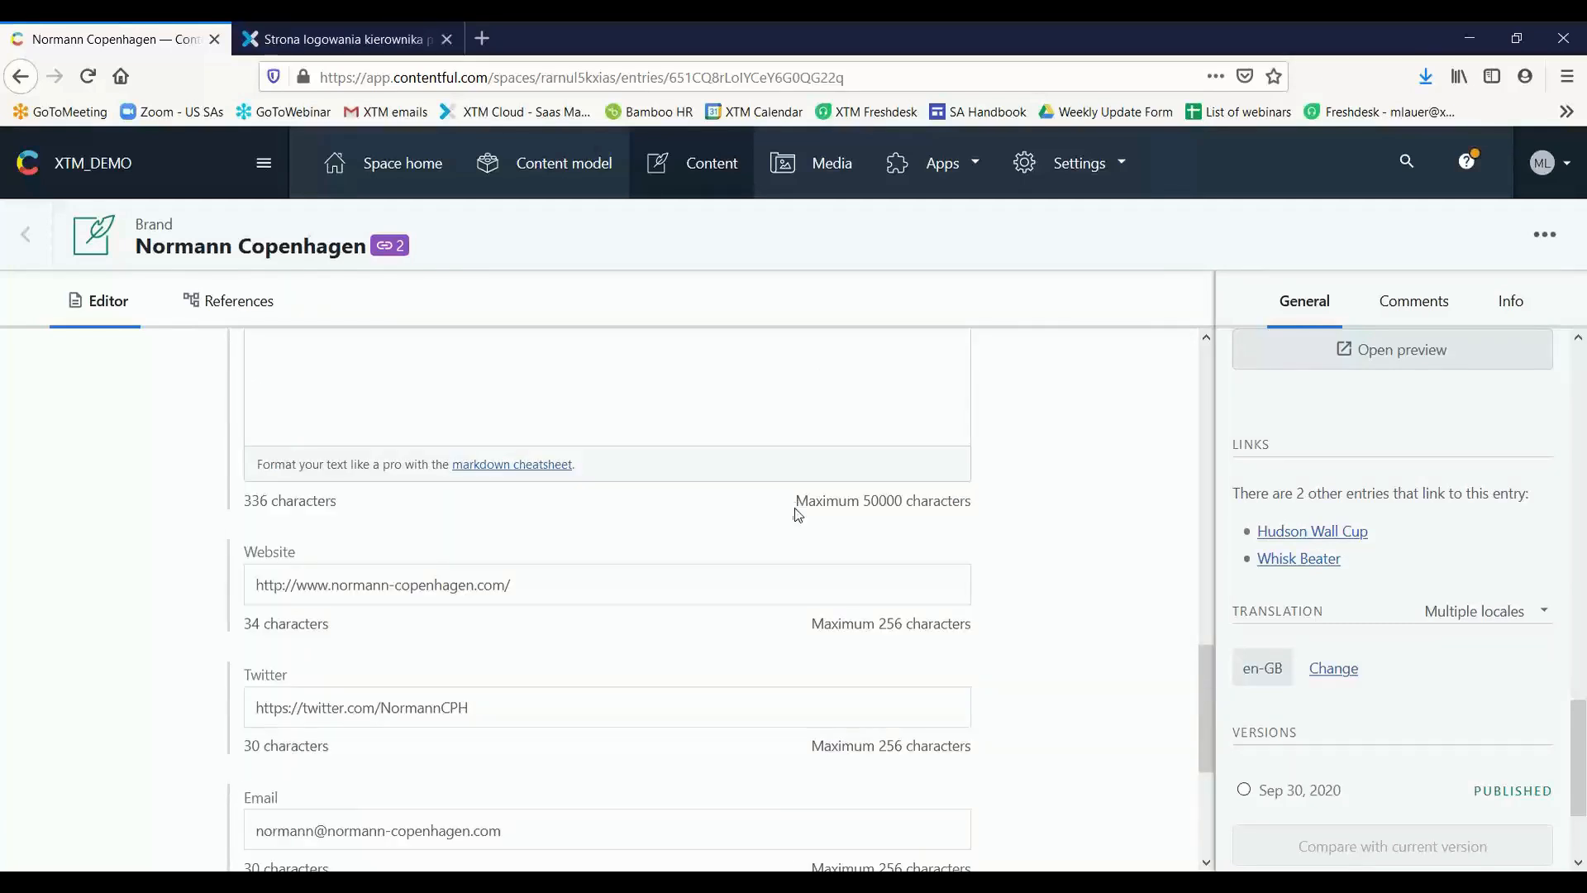
pyautogui.scroll(-3, 793, 519)
pyautogui.scroll(-1, 800, 519)
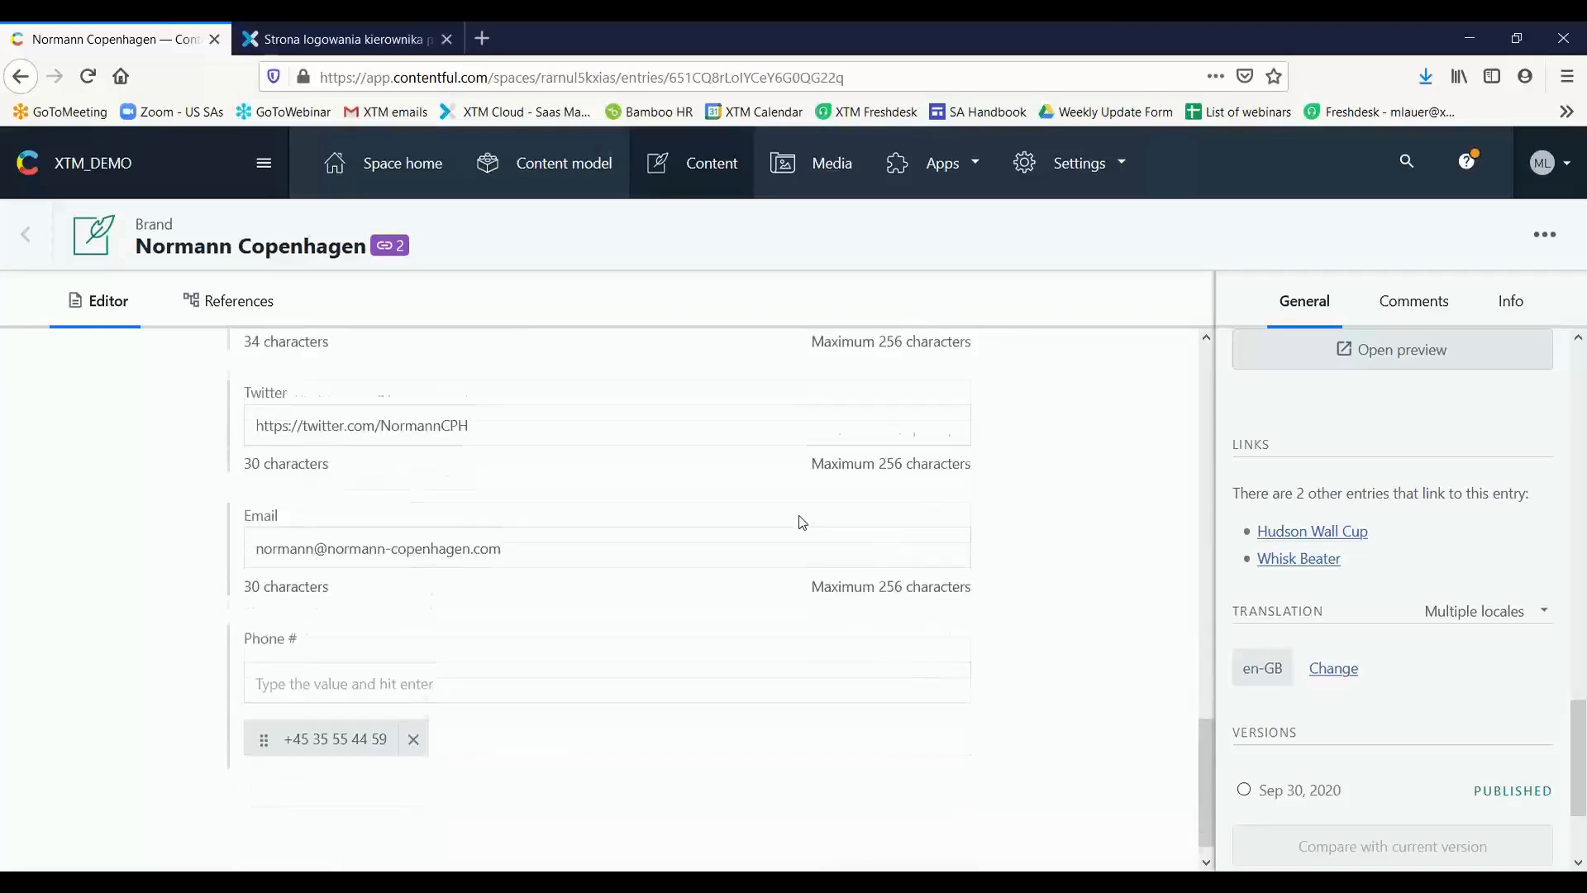
pyautogui.scroll(1, 803, 539)
pyautogui.scroll(6, 797, 529)
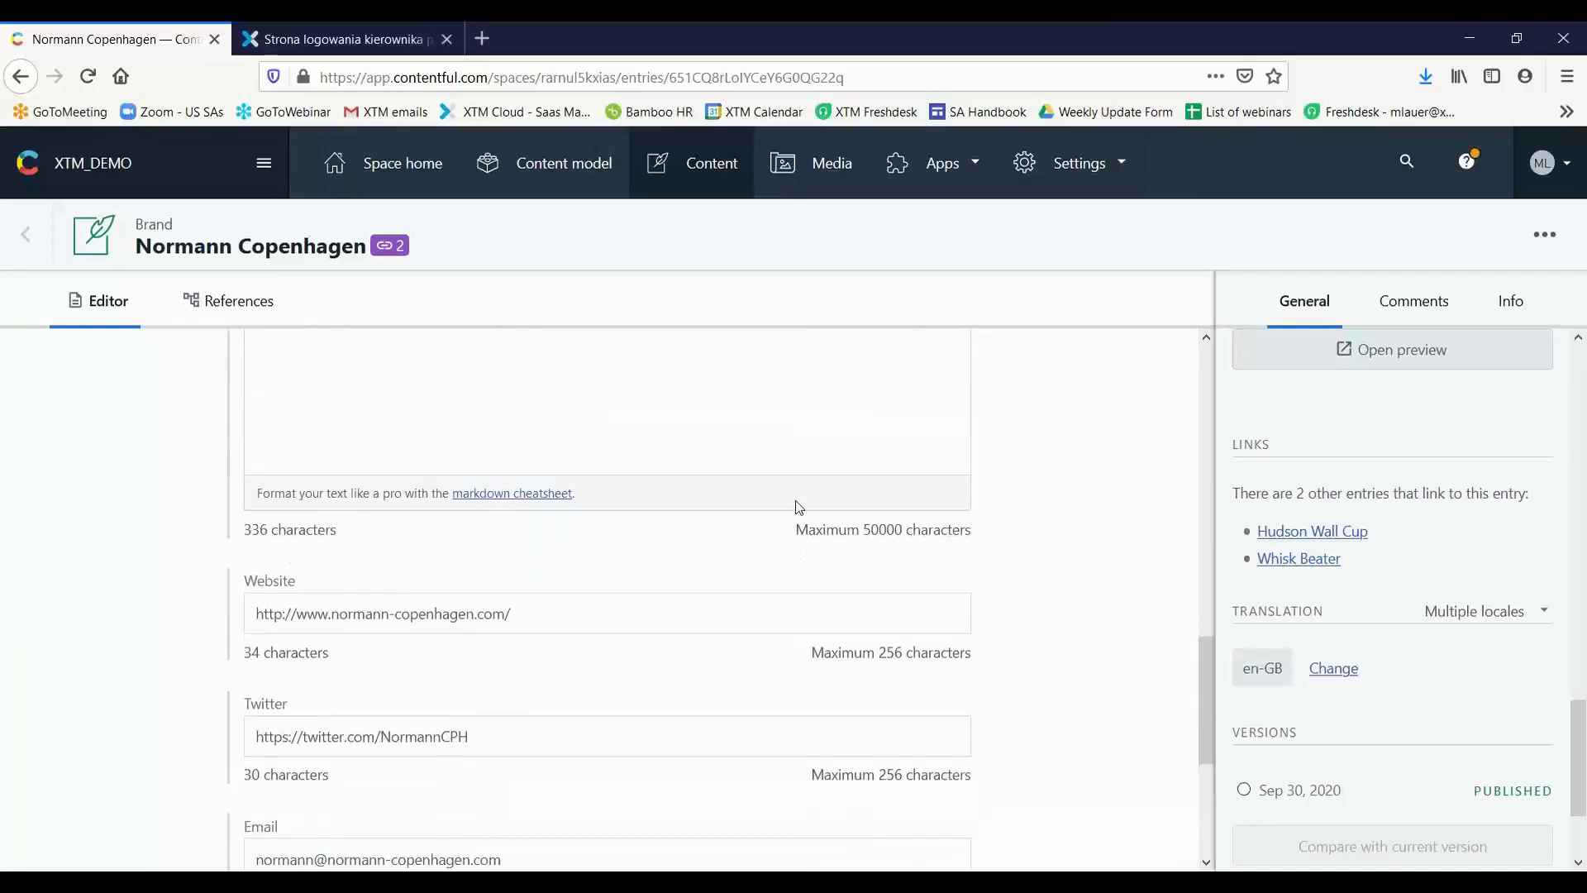
# Add French (fr) to the entry's translation locales, save the selection and check the French Description field
pyautogui.click(1333, 669)
pyautogui.click(567, 489)
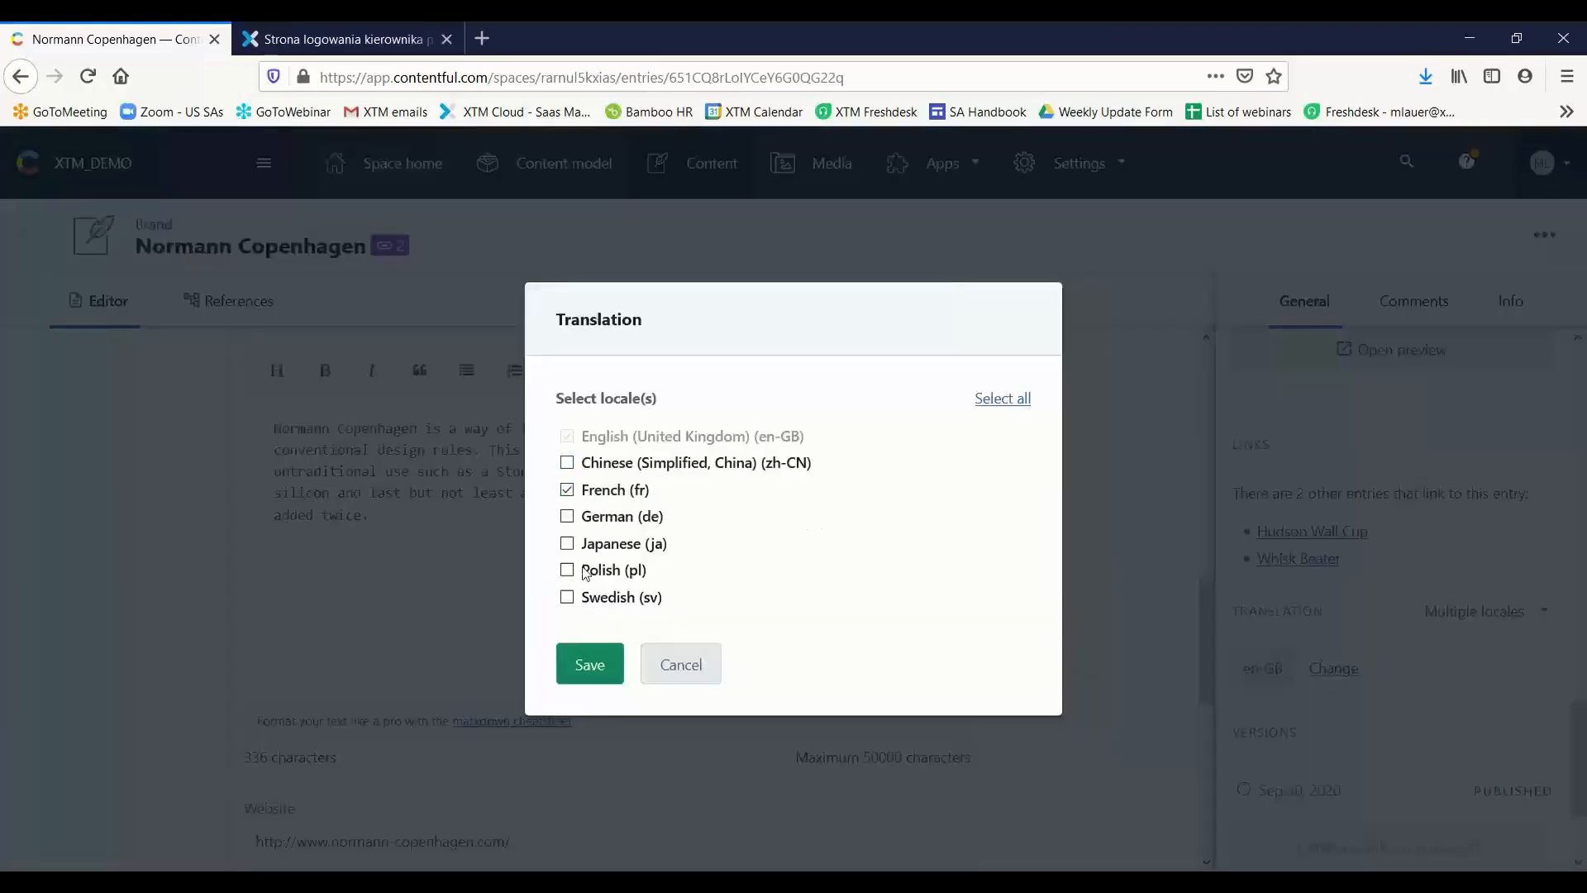
pyautogui.click(602, 662)
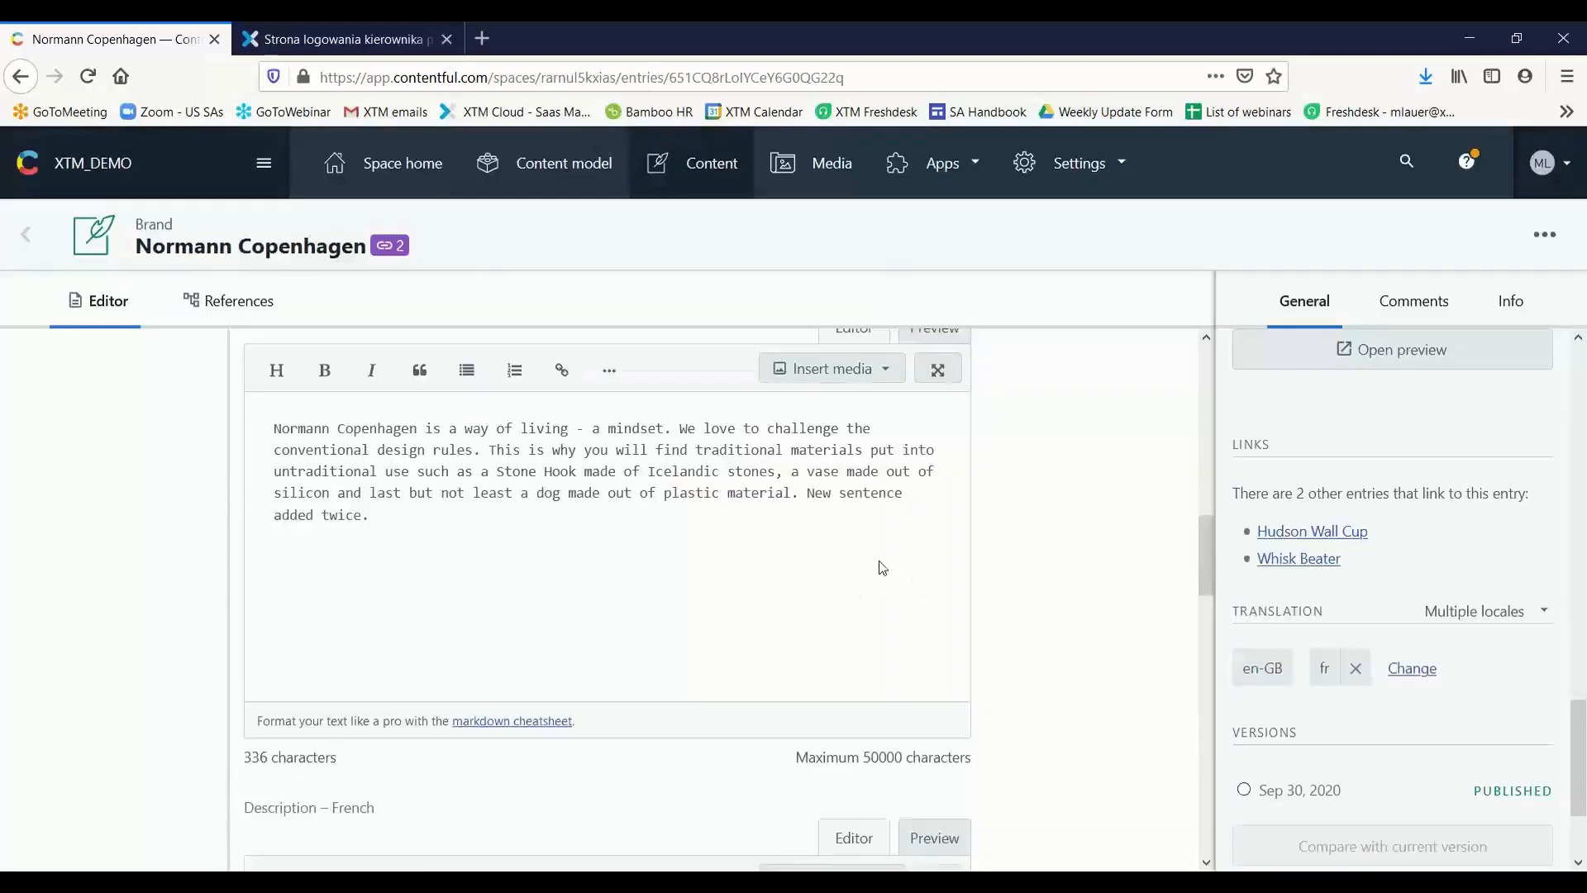
pyautogui.scroll(-4, 883, 571)
pyautogui.scroll(-2, 666, 555)
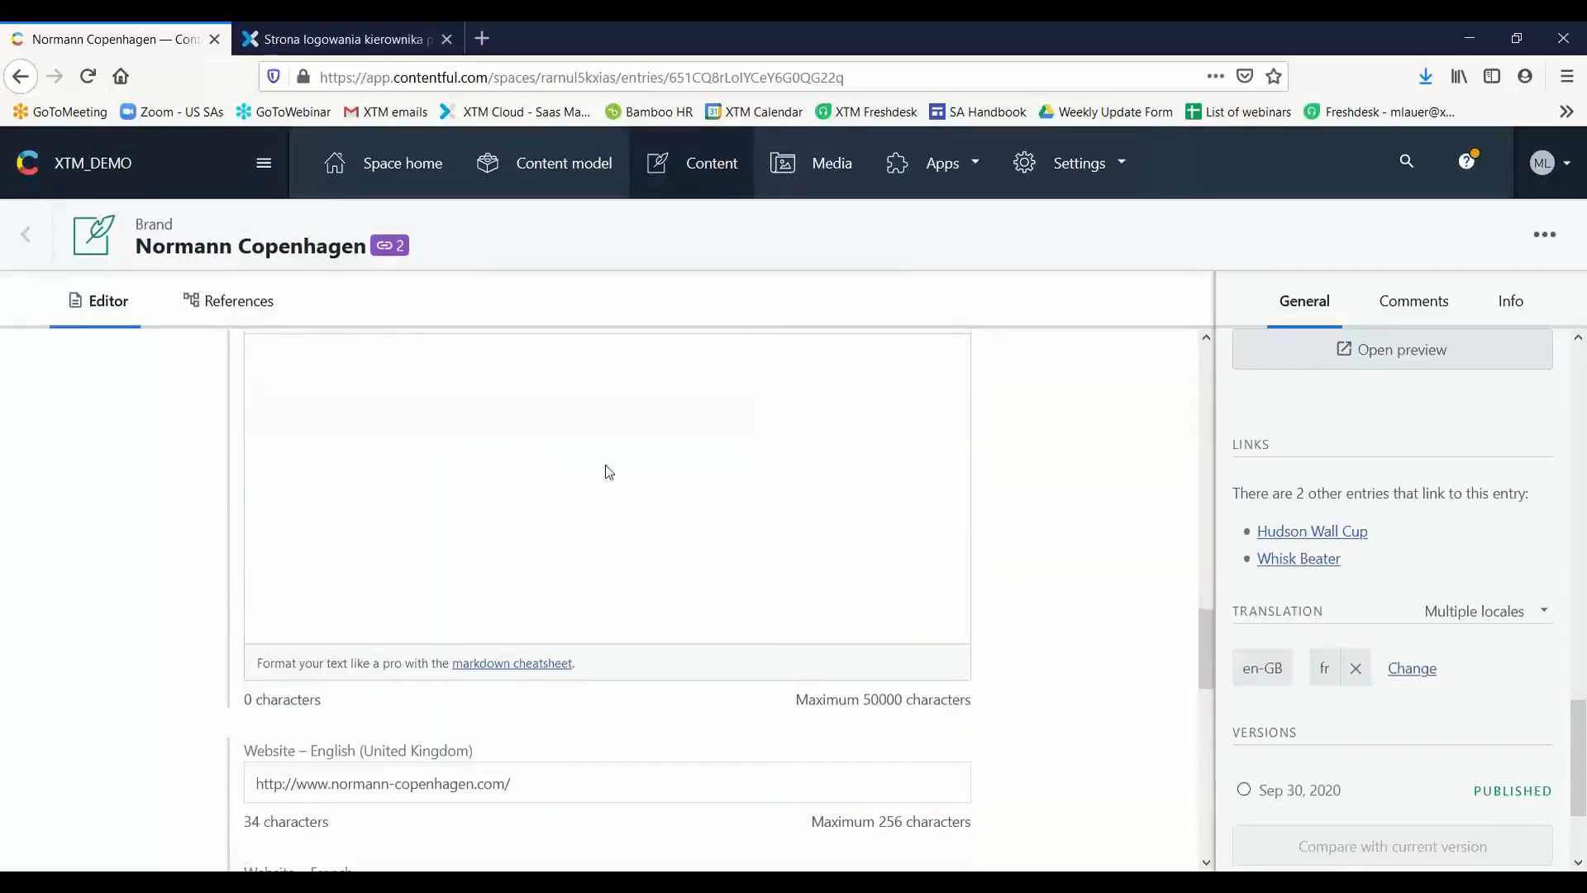
pyautogui.scroll(1, 623, 503)
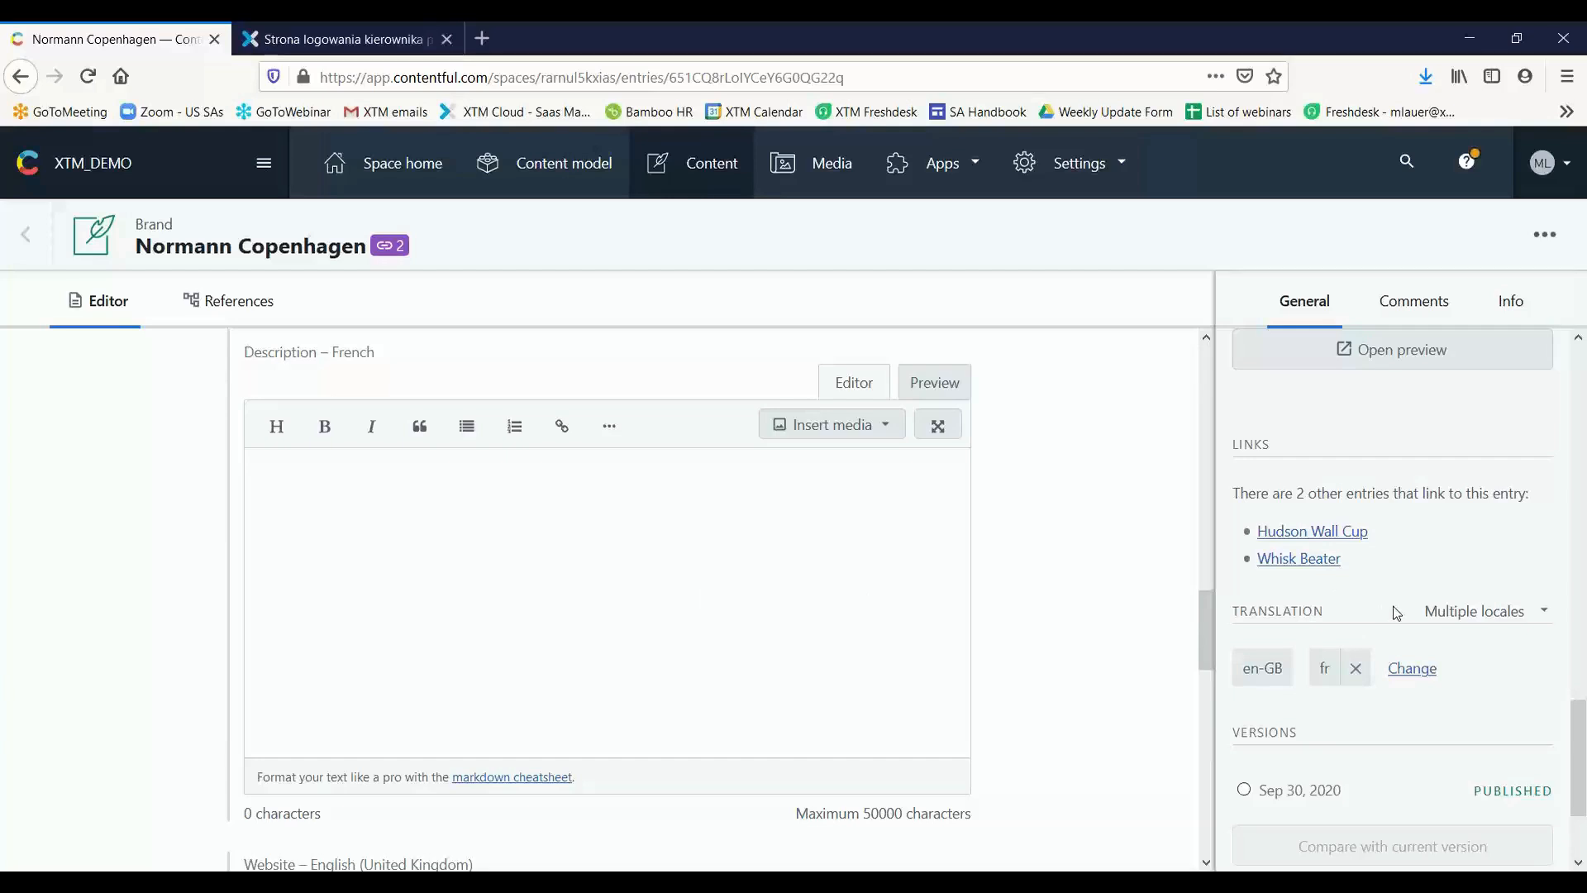
# Examine the available XTM Customer and XTM Template options in the XTM Connect Panel, keeping Contentful and Contentful template
pyautogui.scroll(10, 1364, 587)
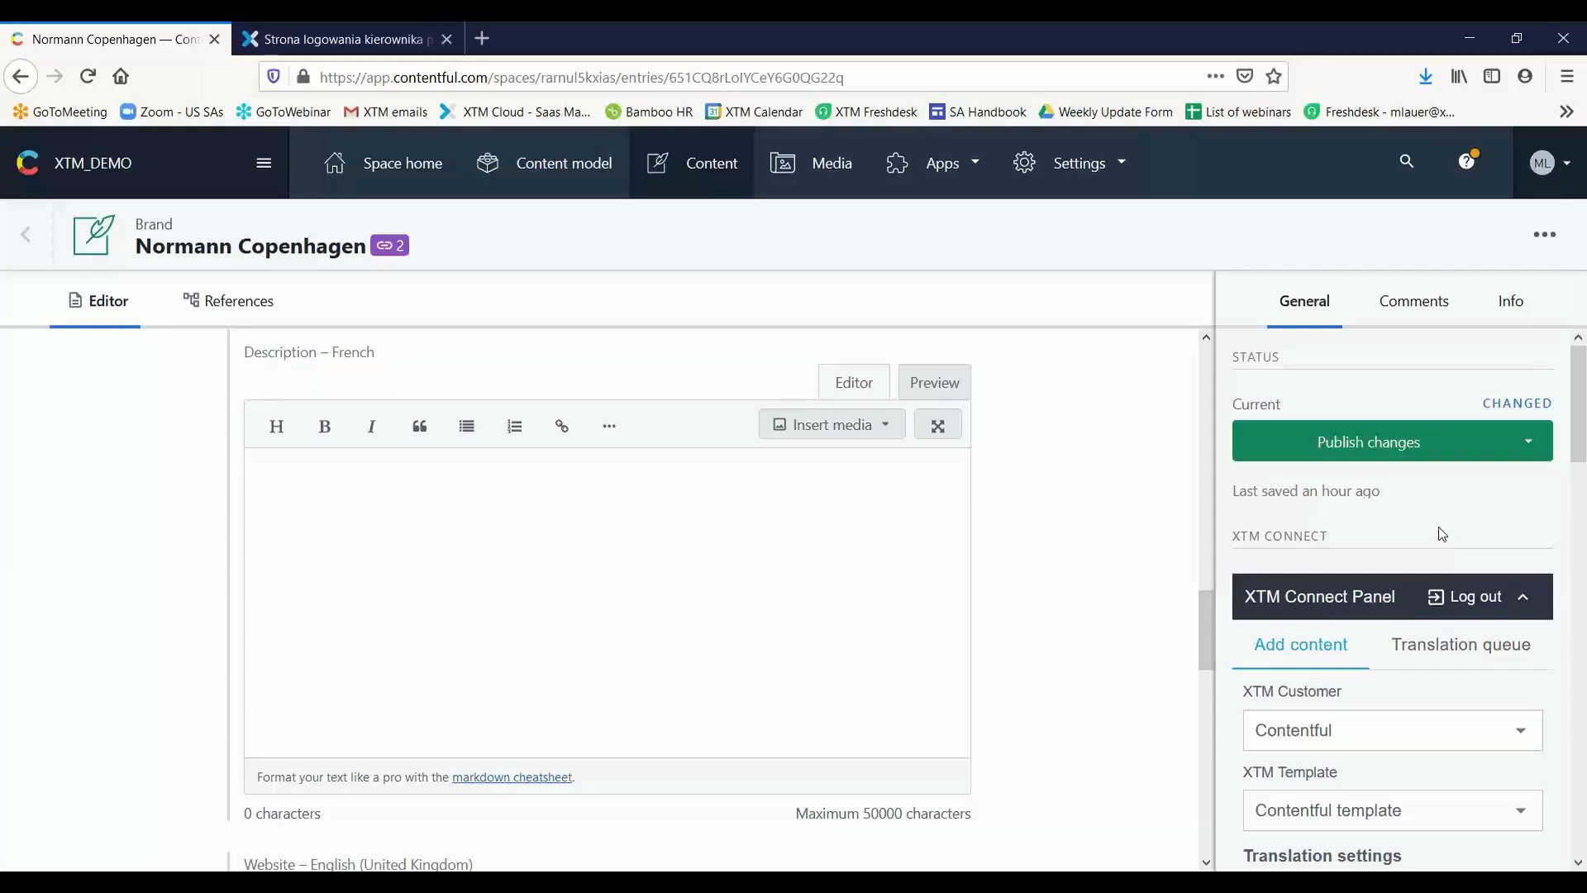
pyautogui.scroll(-1, 1443, 533)
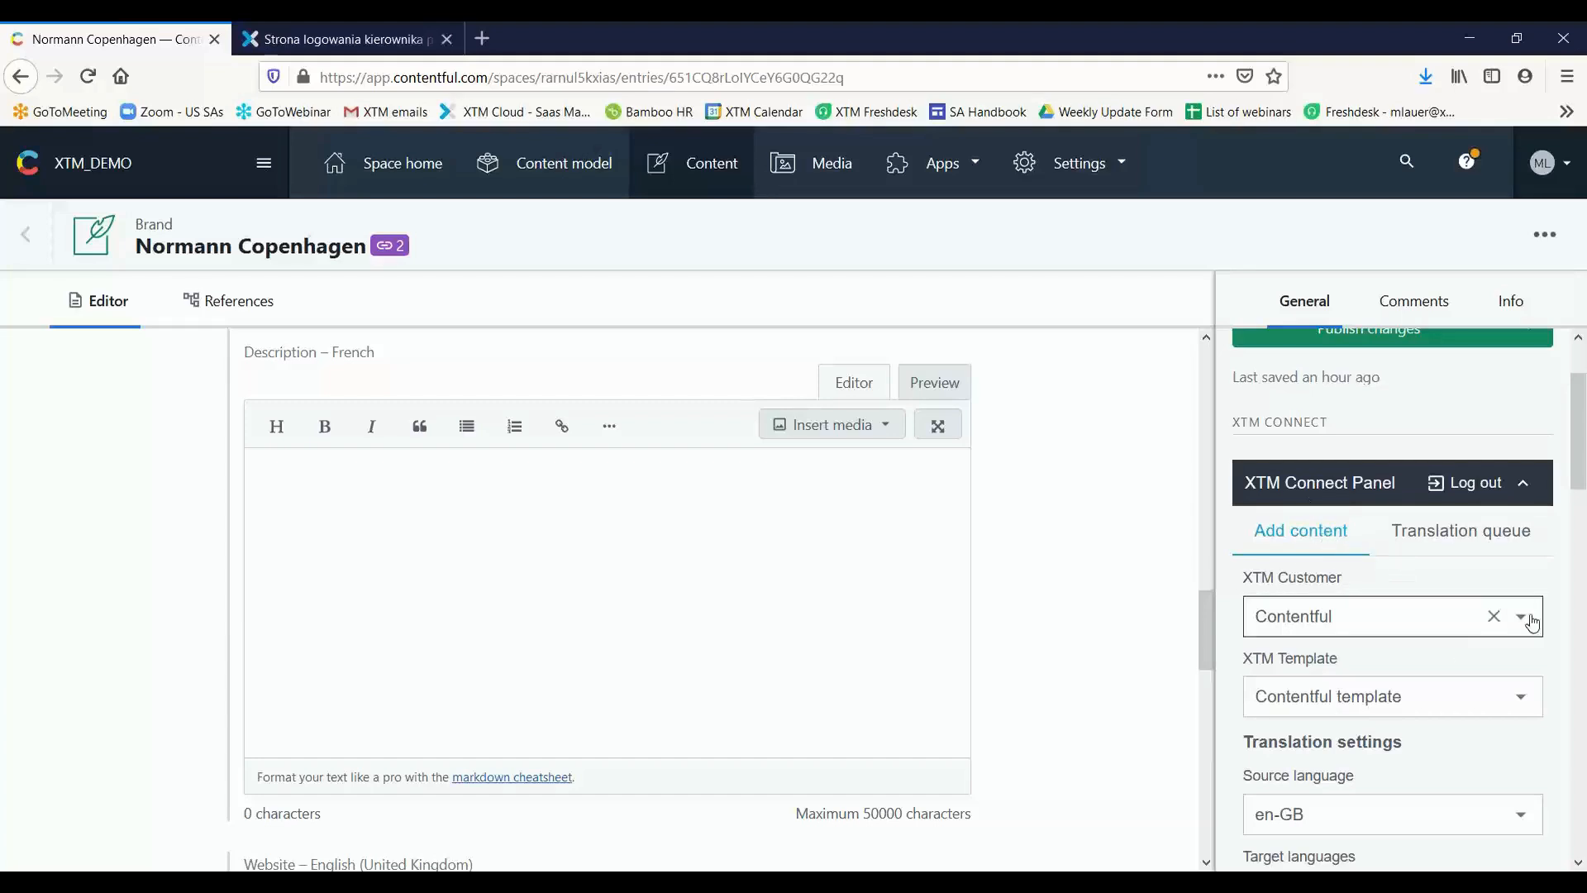
pyautogui.scroll(-1, 1529, 618)
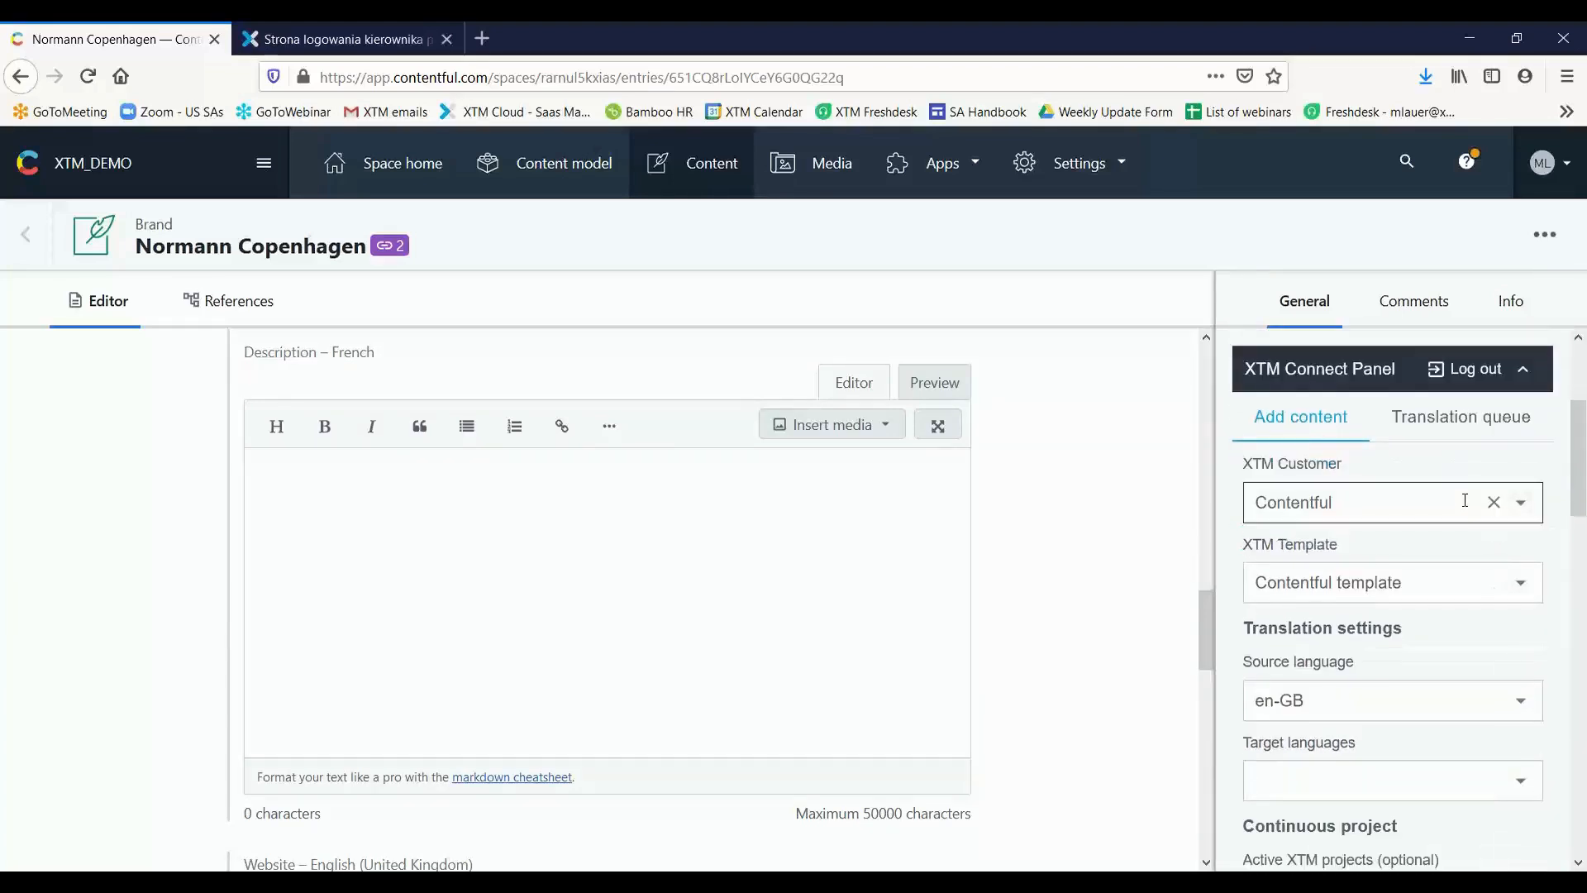
pyautogui.click(1391, 500)
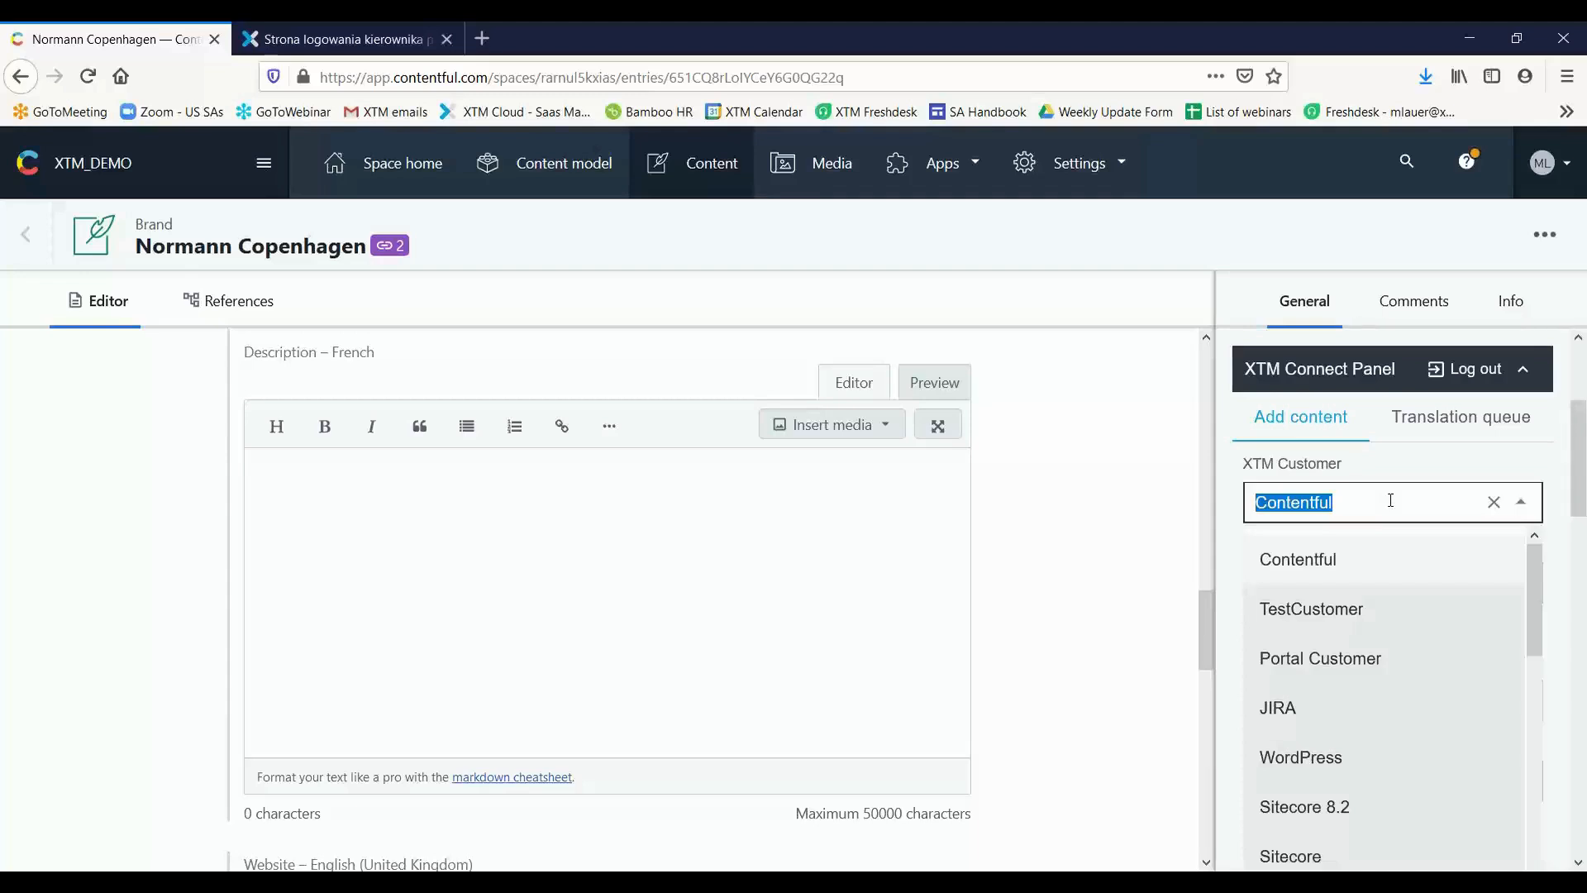
pyautogui.click(1488, 464)
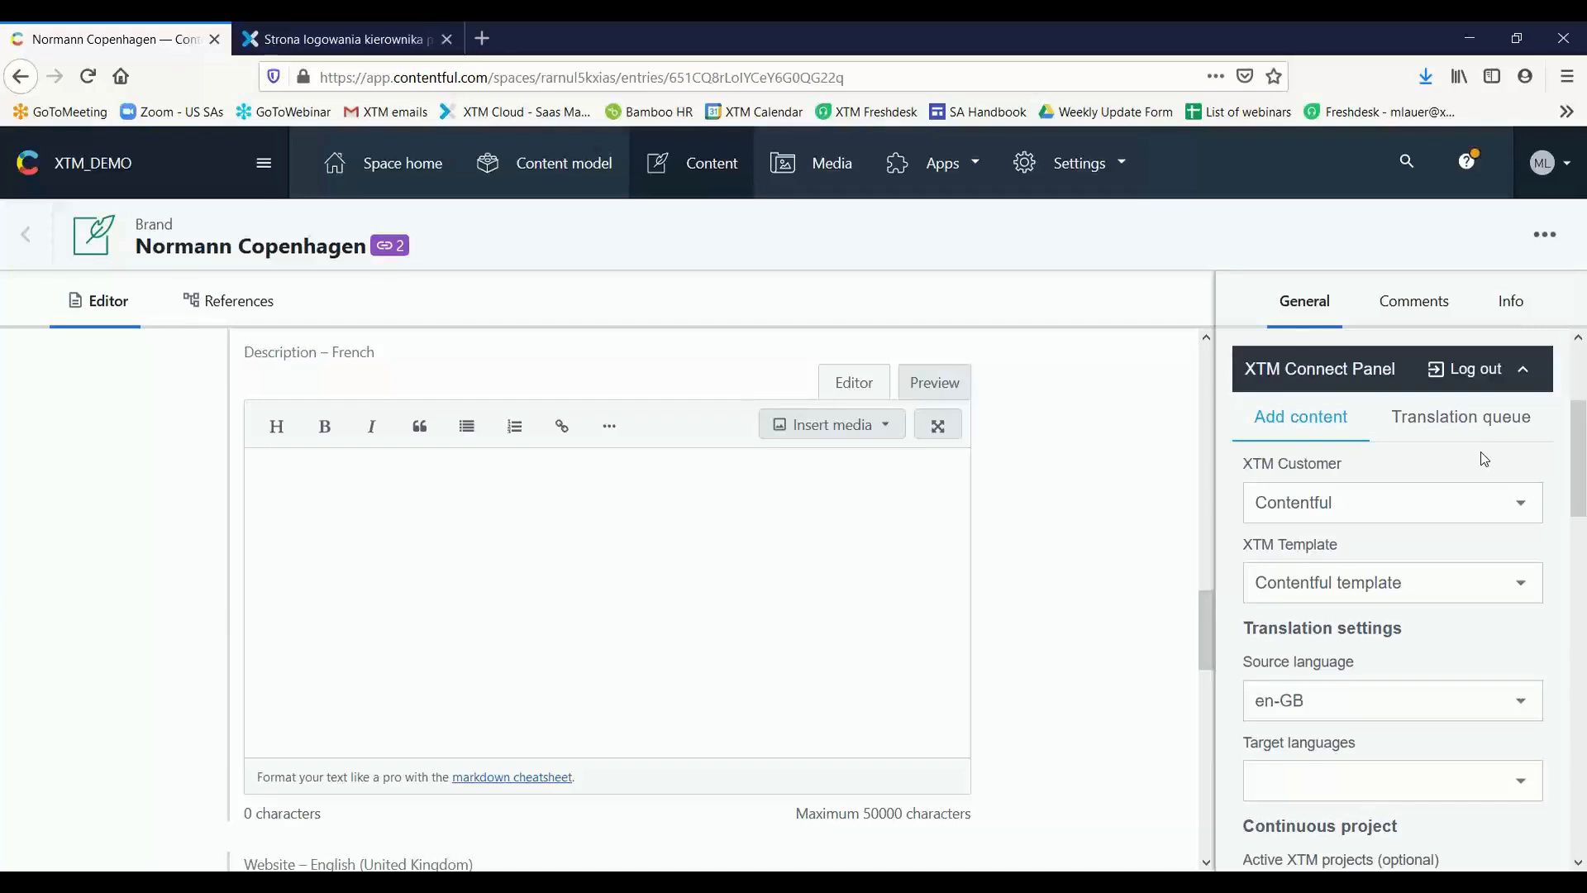
pyautogui.click(1329, 504)
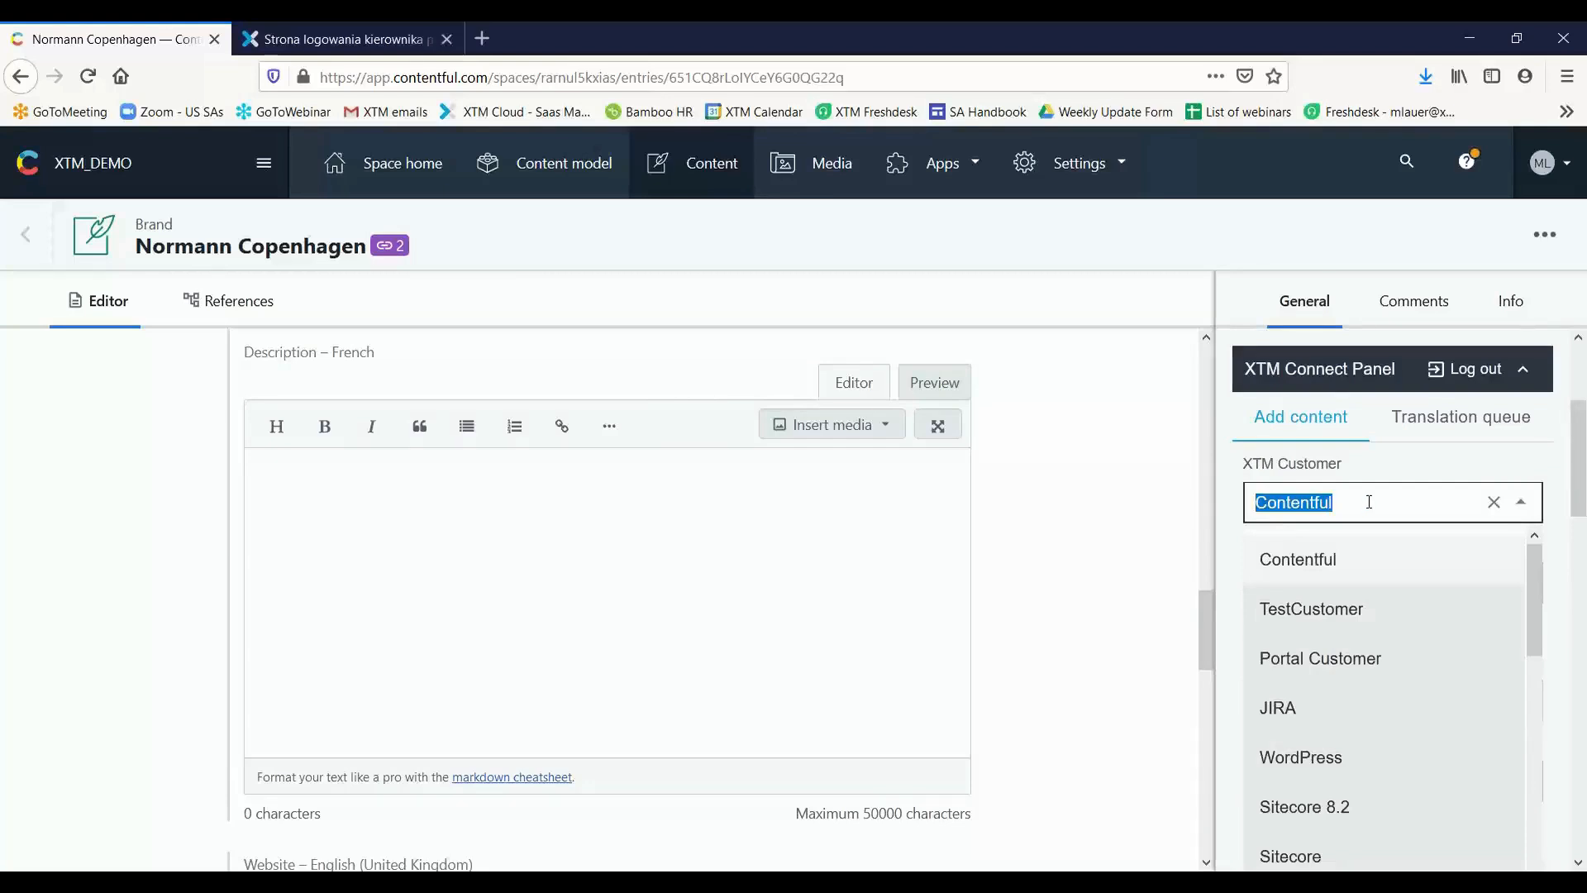
pyautogui.click(1496, 464)
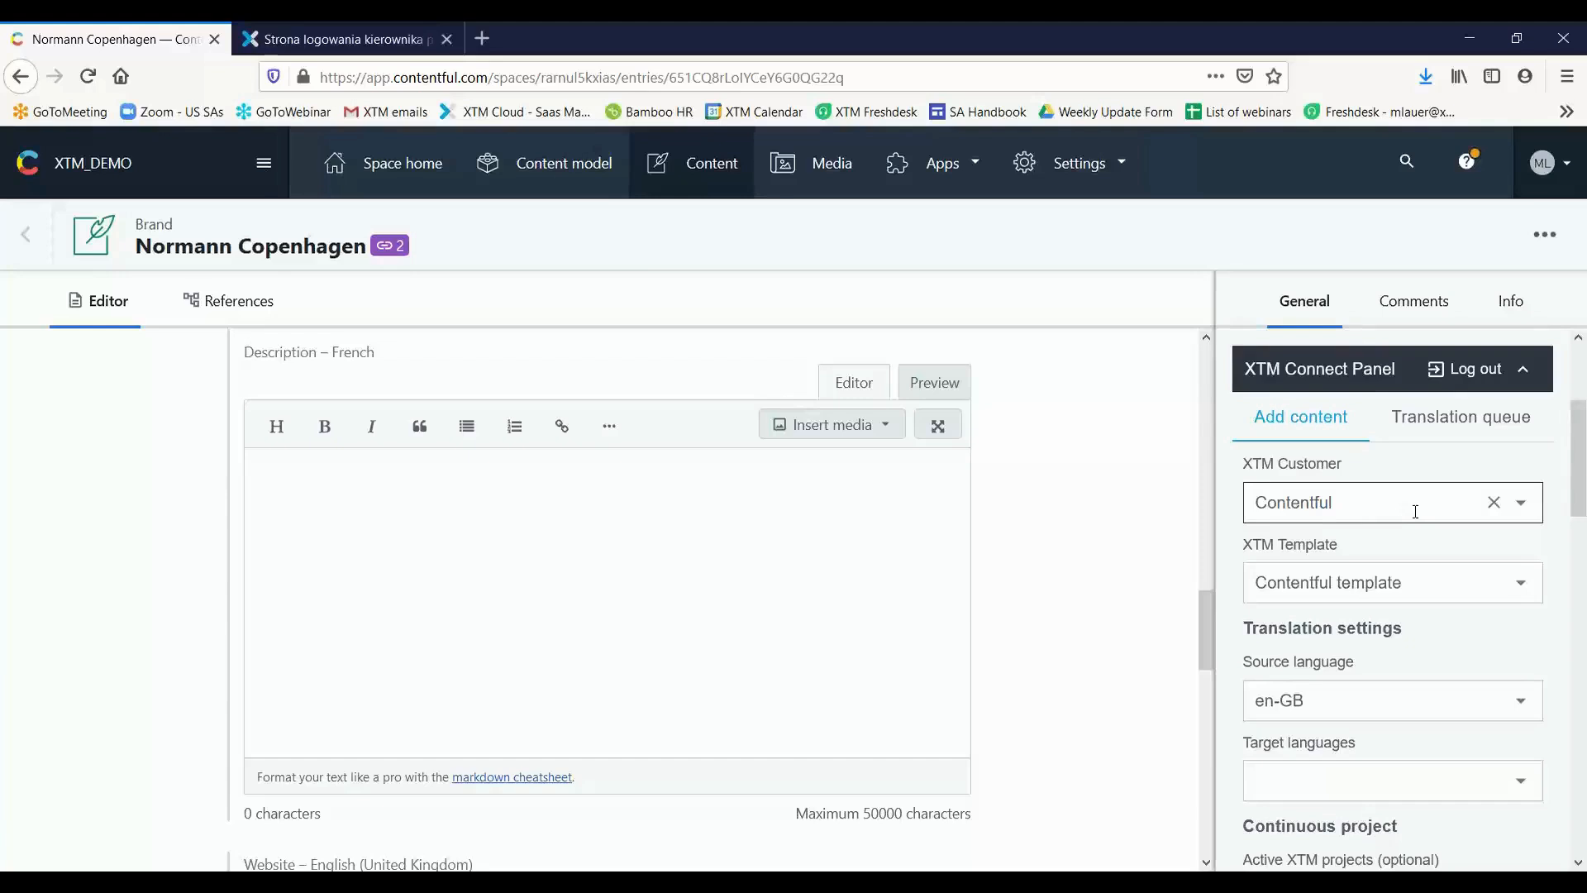
pyautogui.click(1380, 583)
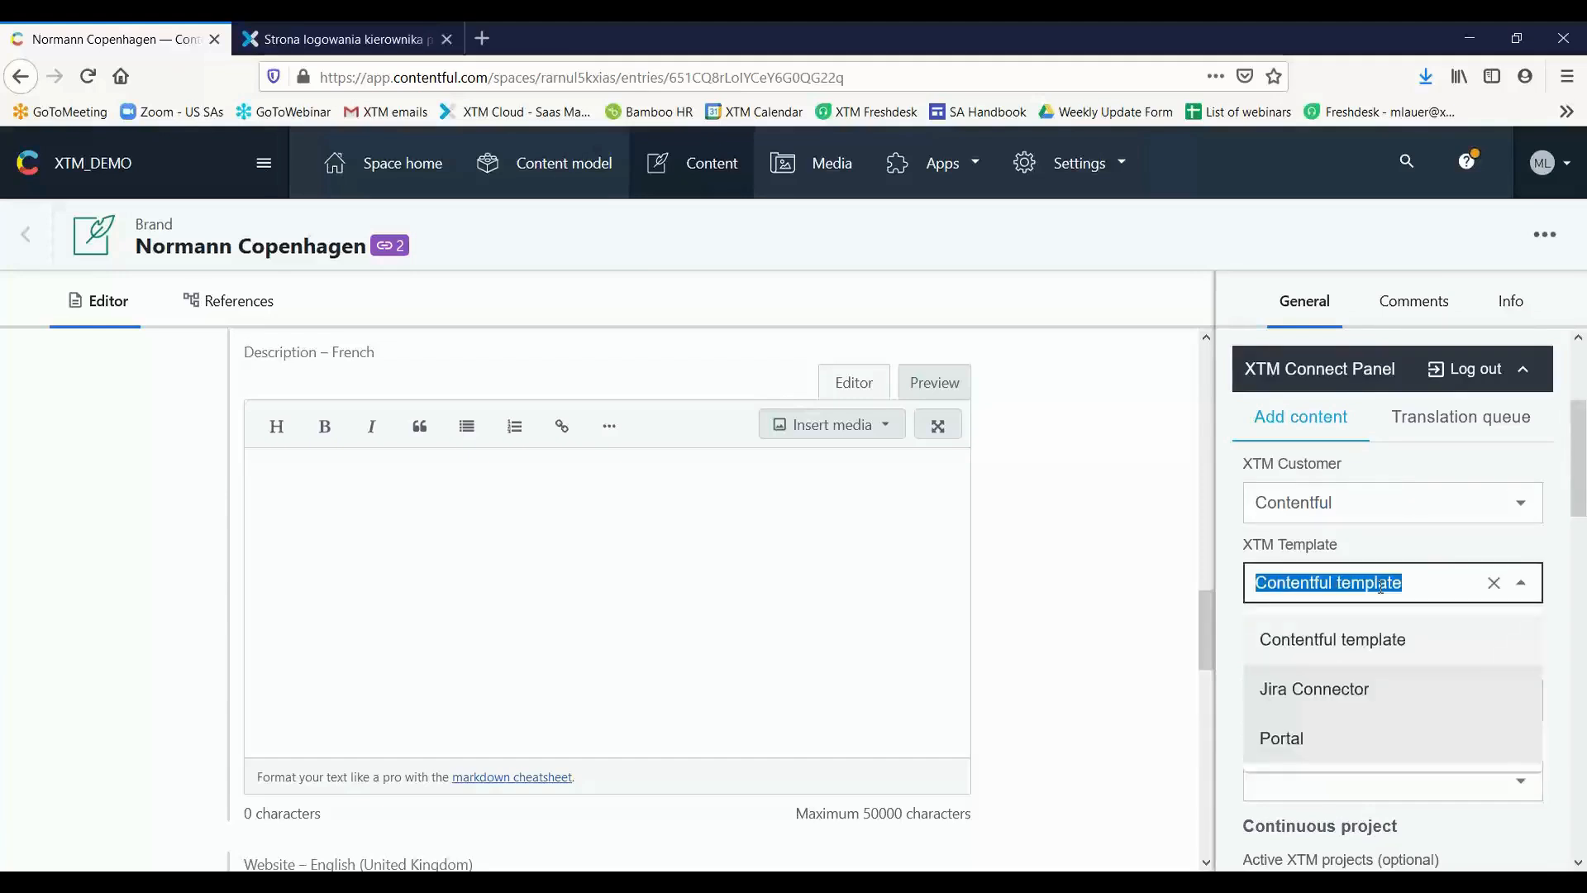
pyautogui.click(1450, 534)
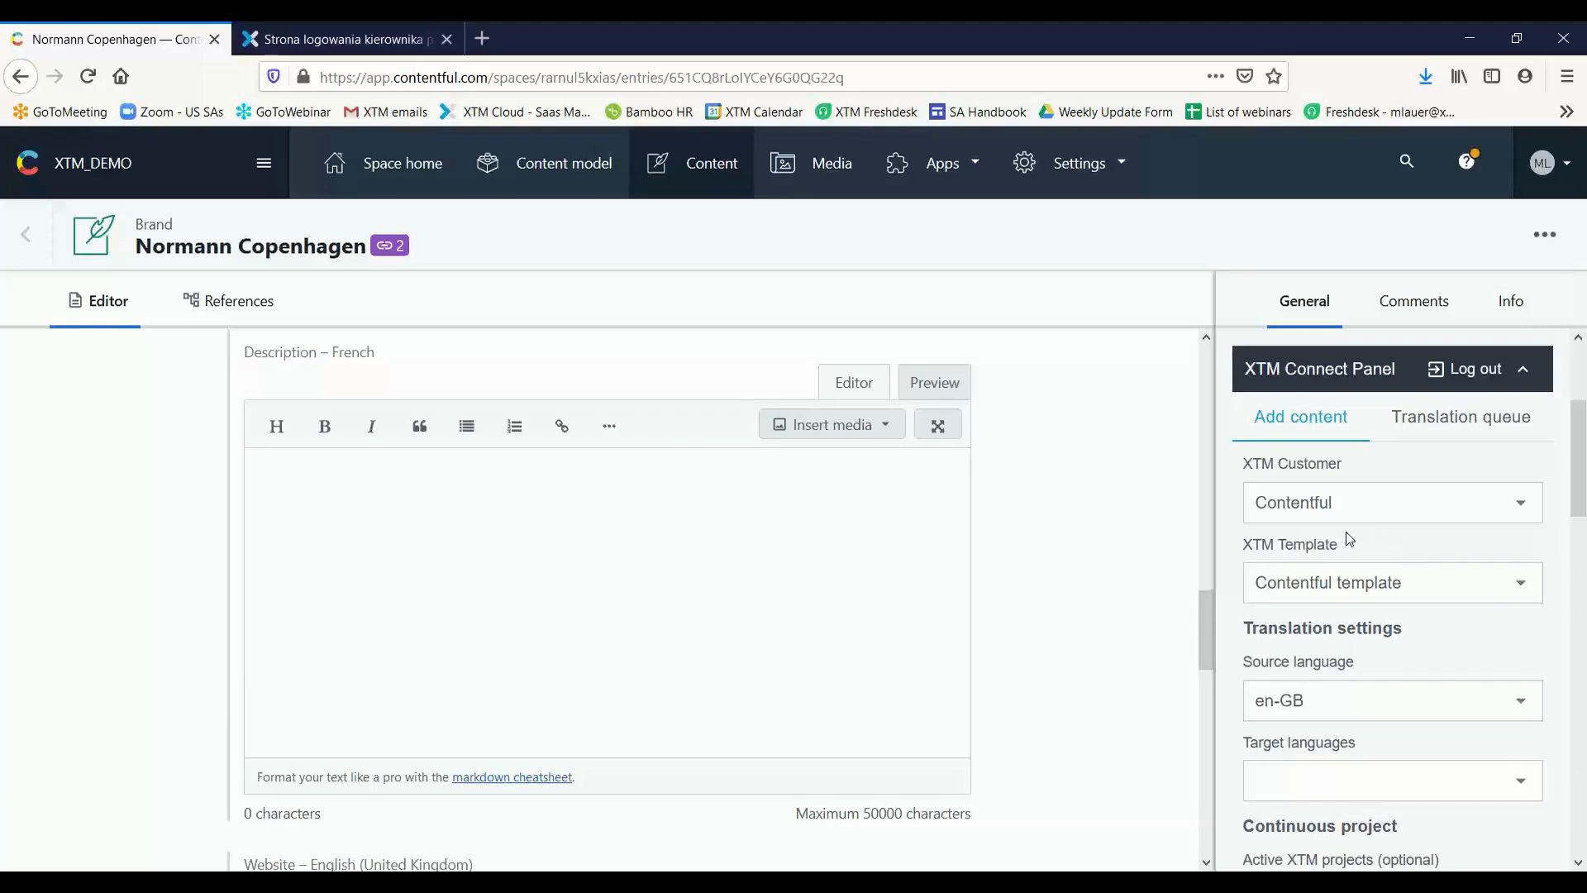
# Set the target language to fr in the translation settings and check the available active XTM projects, leaving none selected
pyautogui.scroll(-2, 1372, 583)
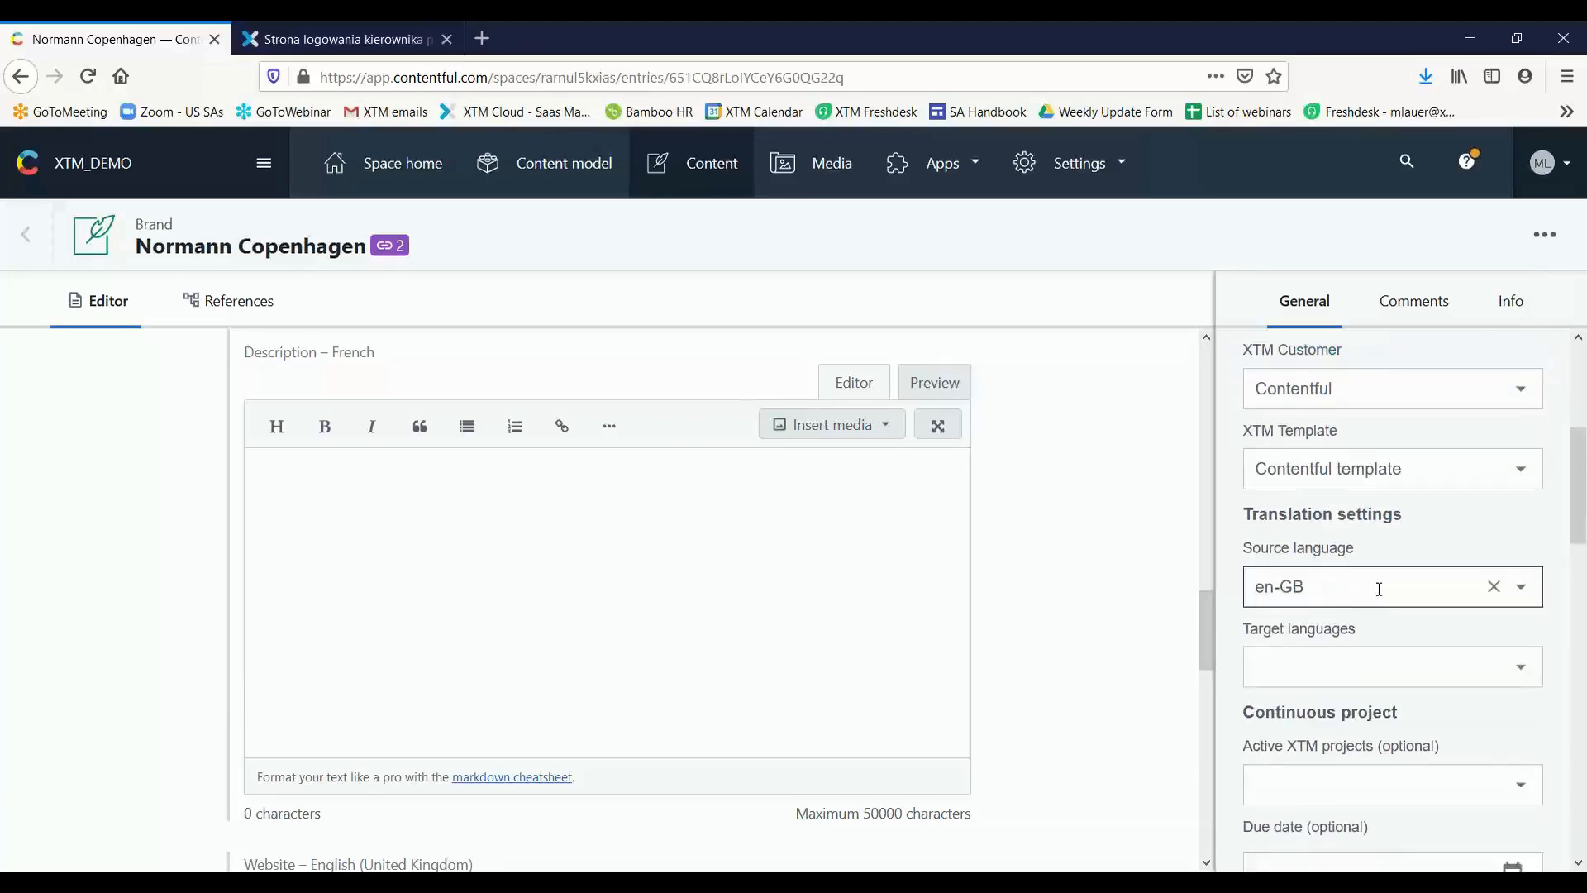
pyautogui.click(1317, 677)
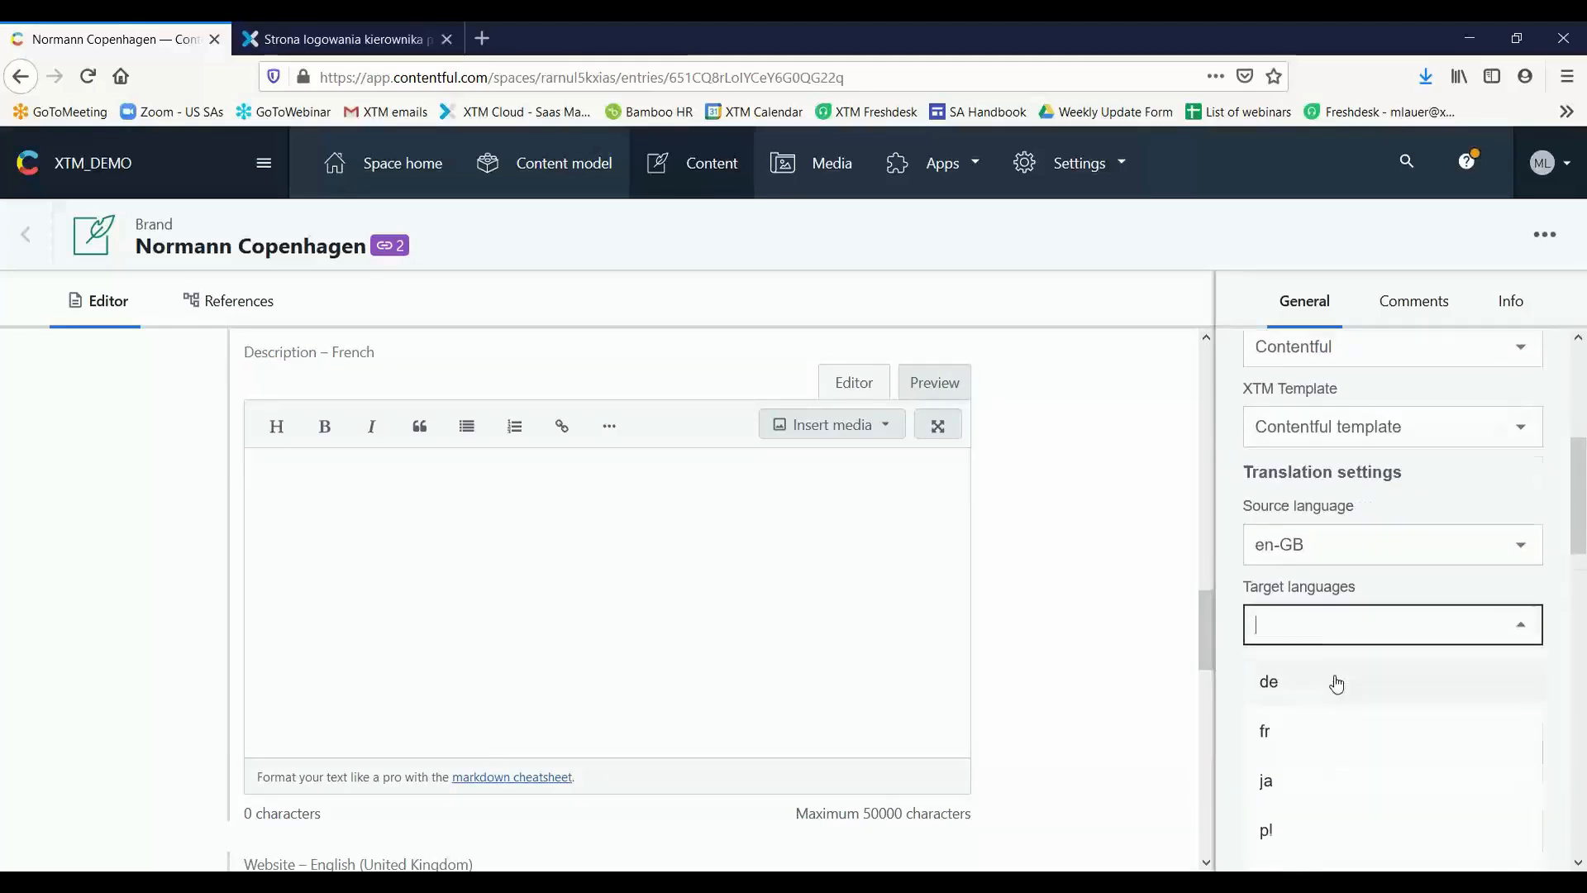
pyautogui.scroll(-3, 1332, 680)
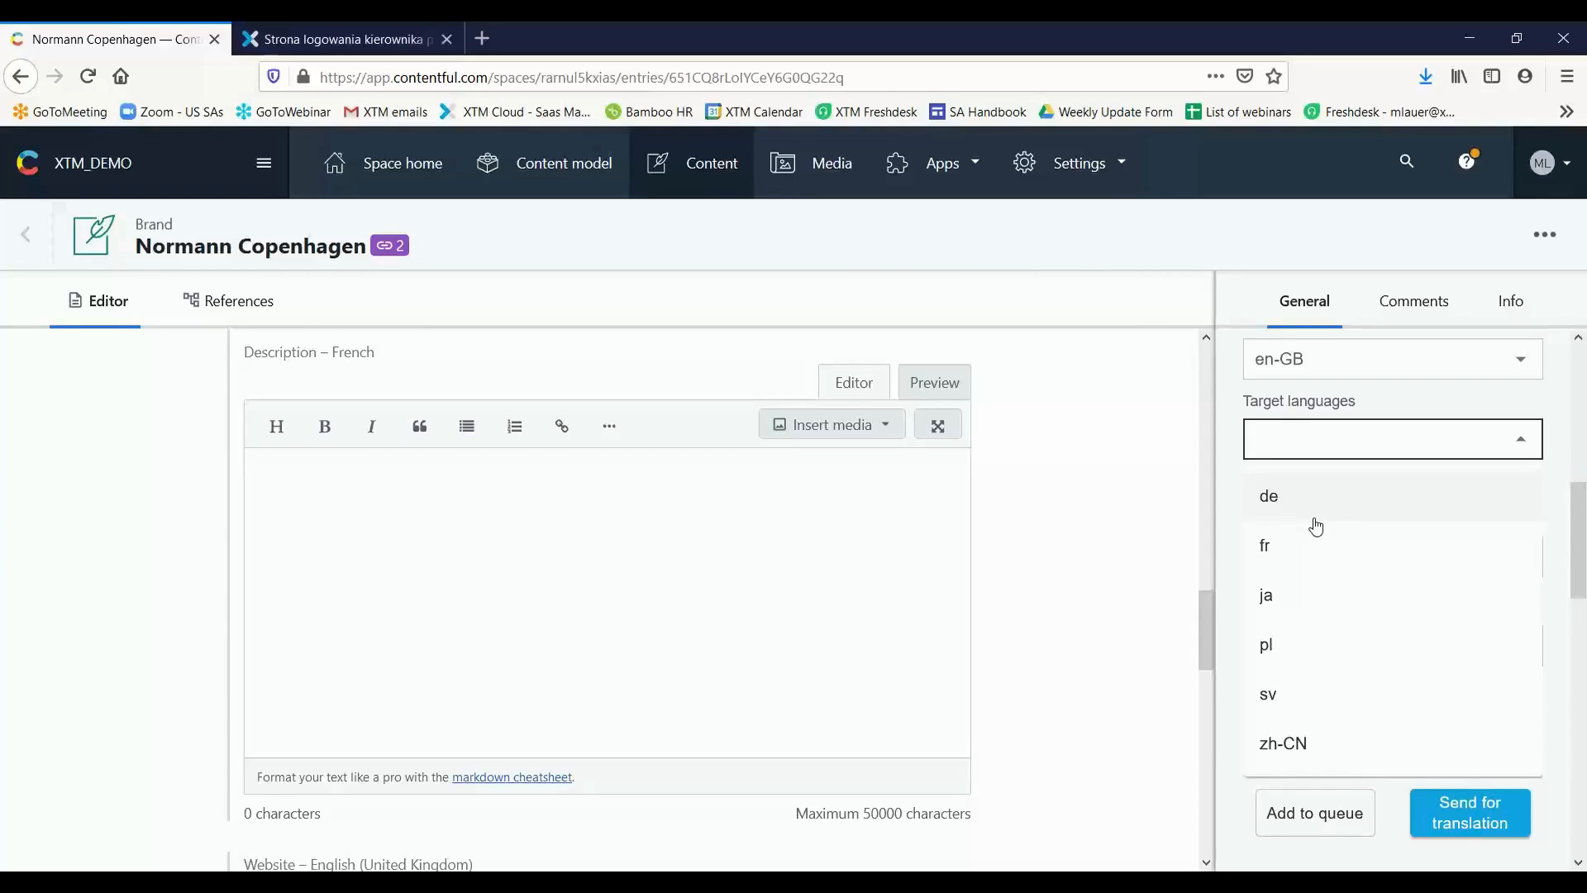
pyautogui.click(1351, 549)
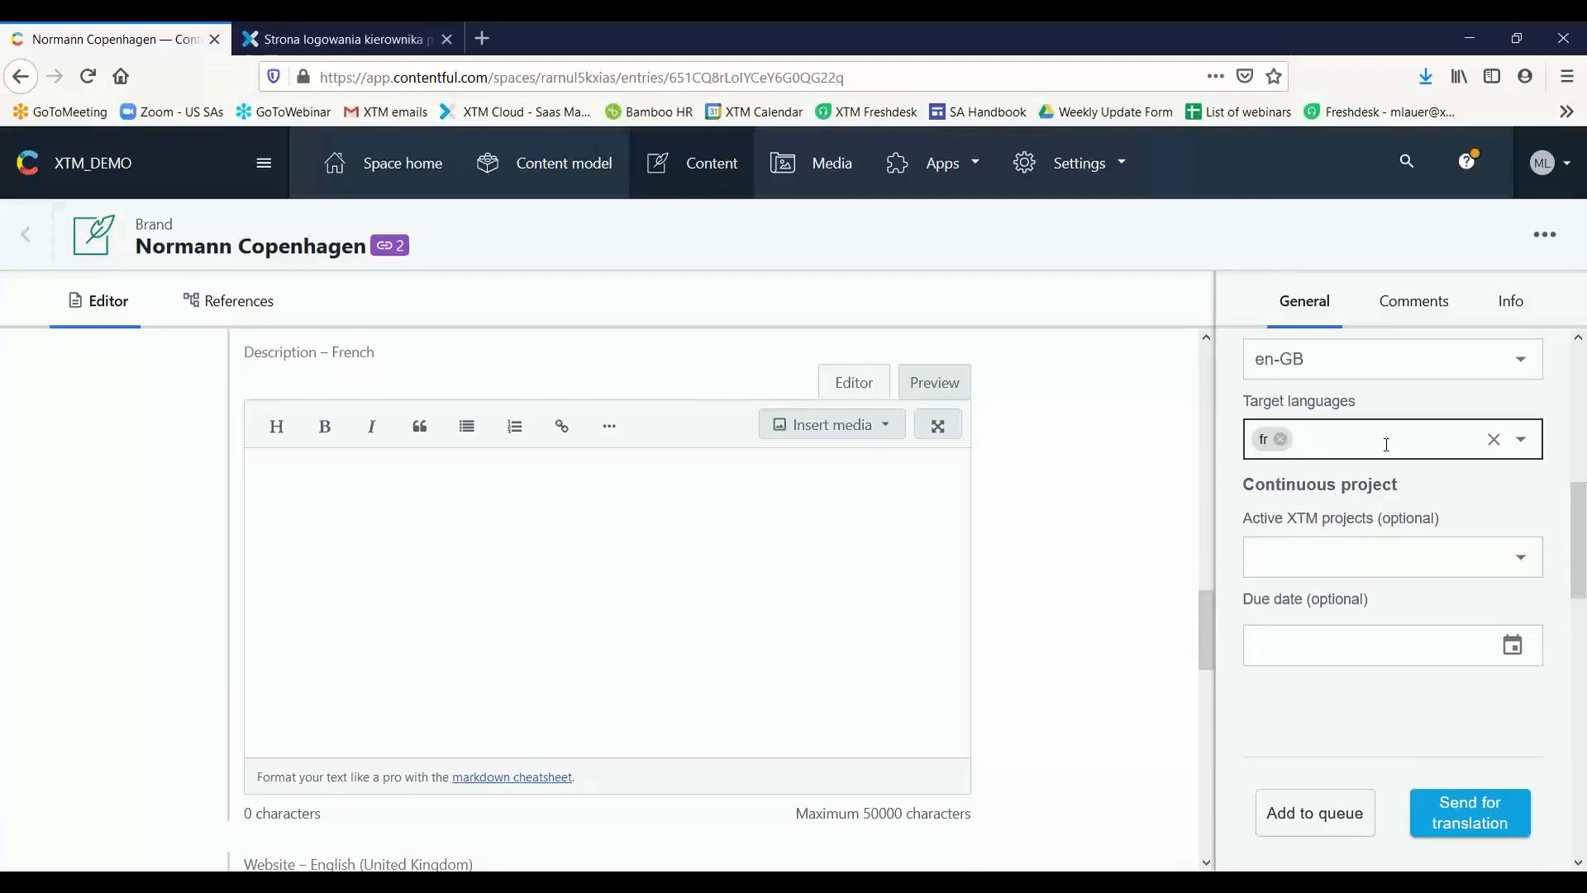
pyautogui.click(1388, 443)
pyautogui.click(1387, 439)
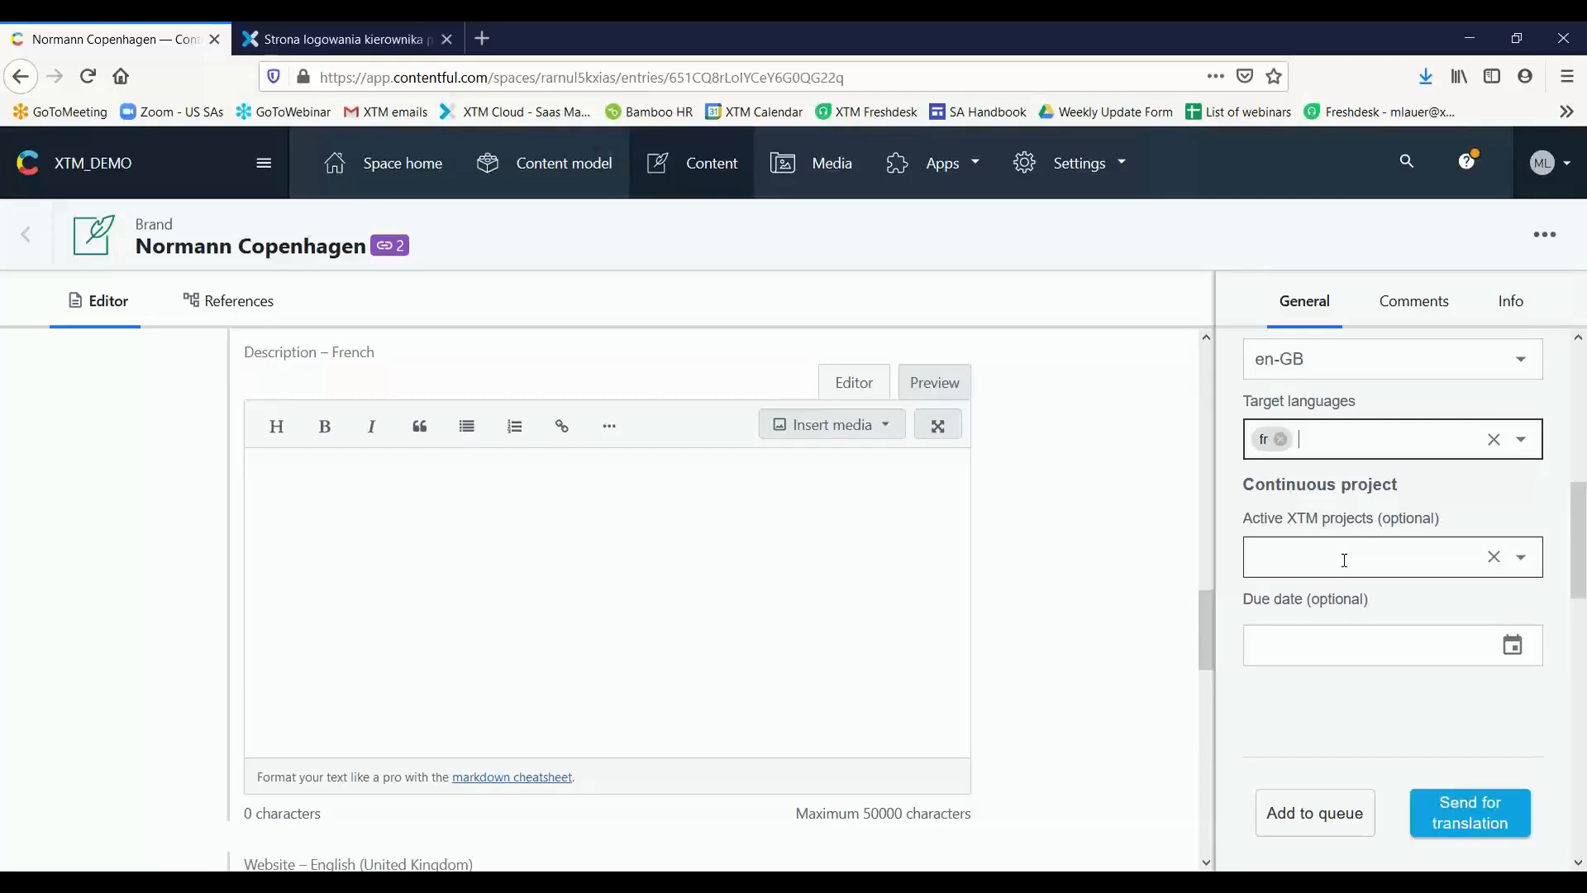
pyautogui.click(1344, 561)
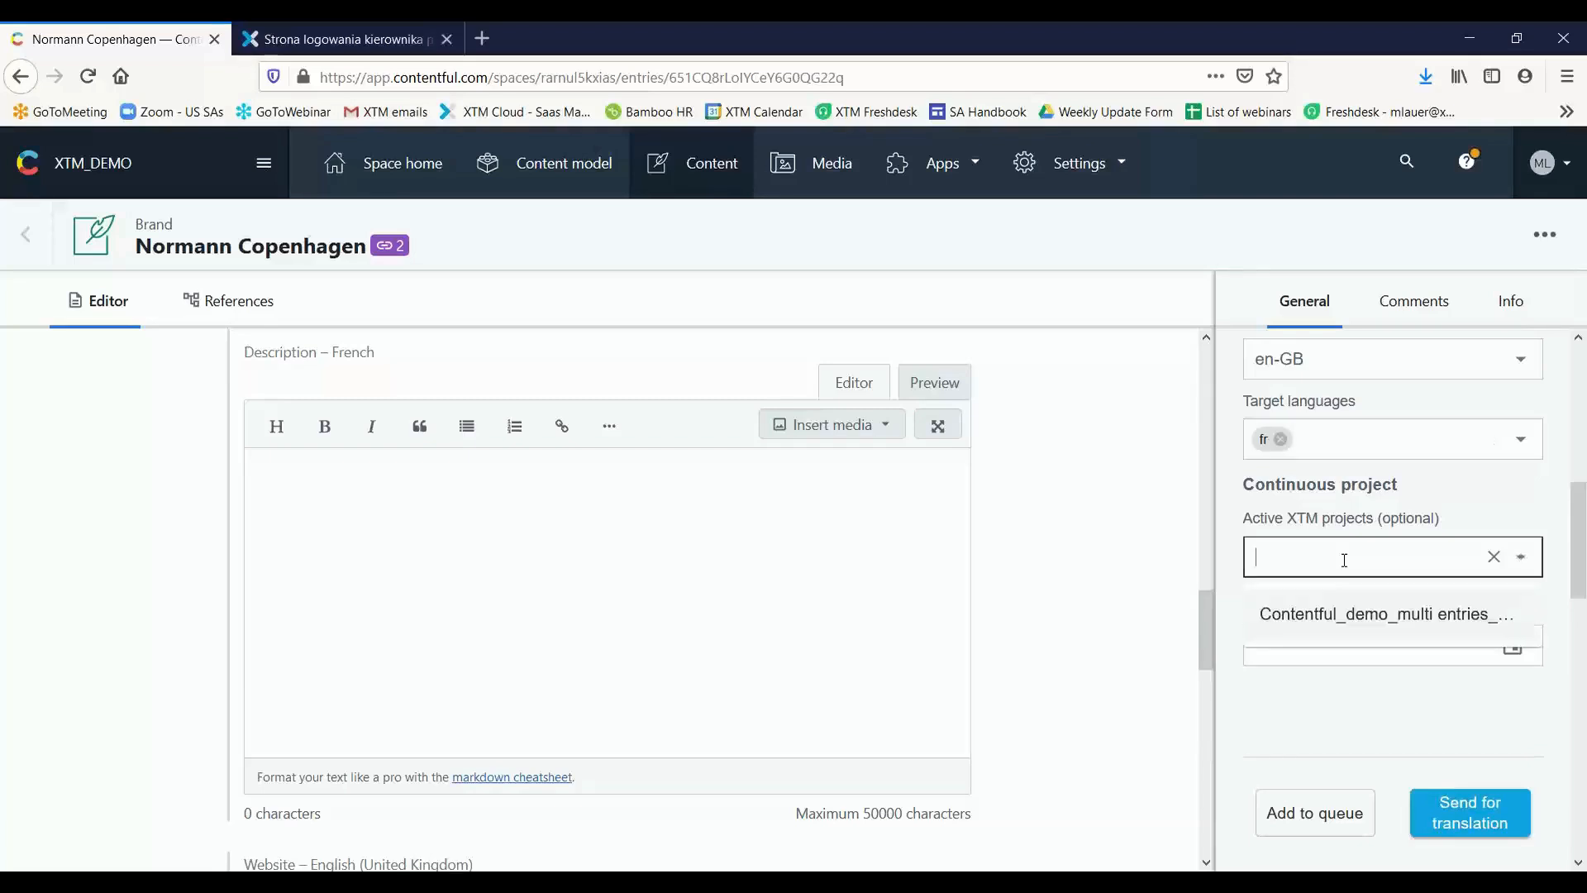
pyautogui.click(1530, 502)
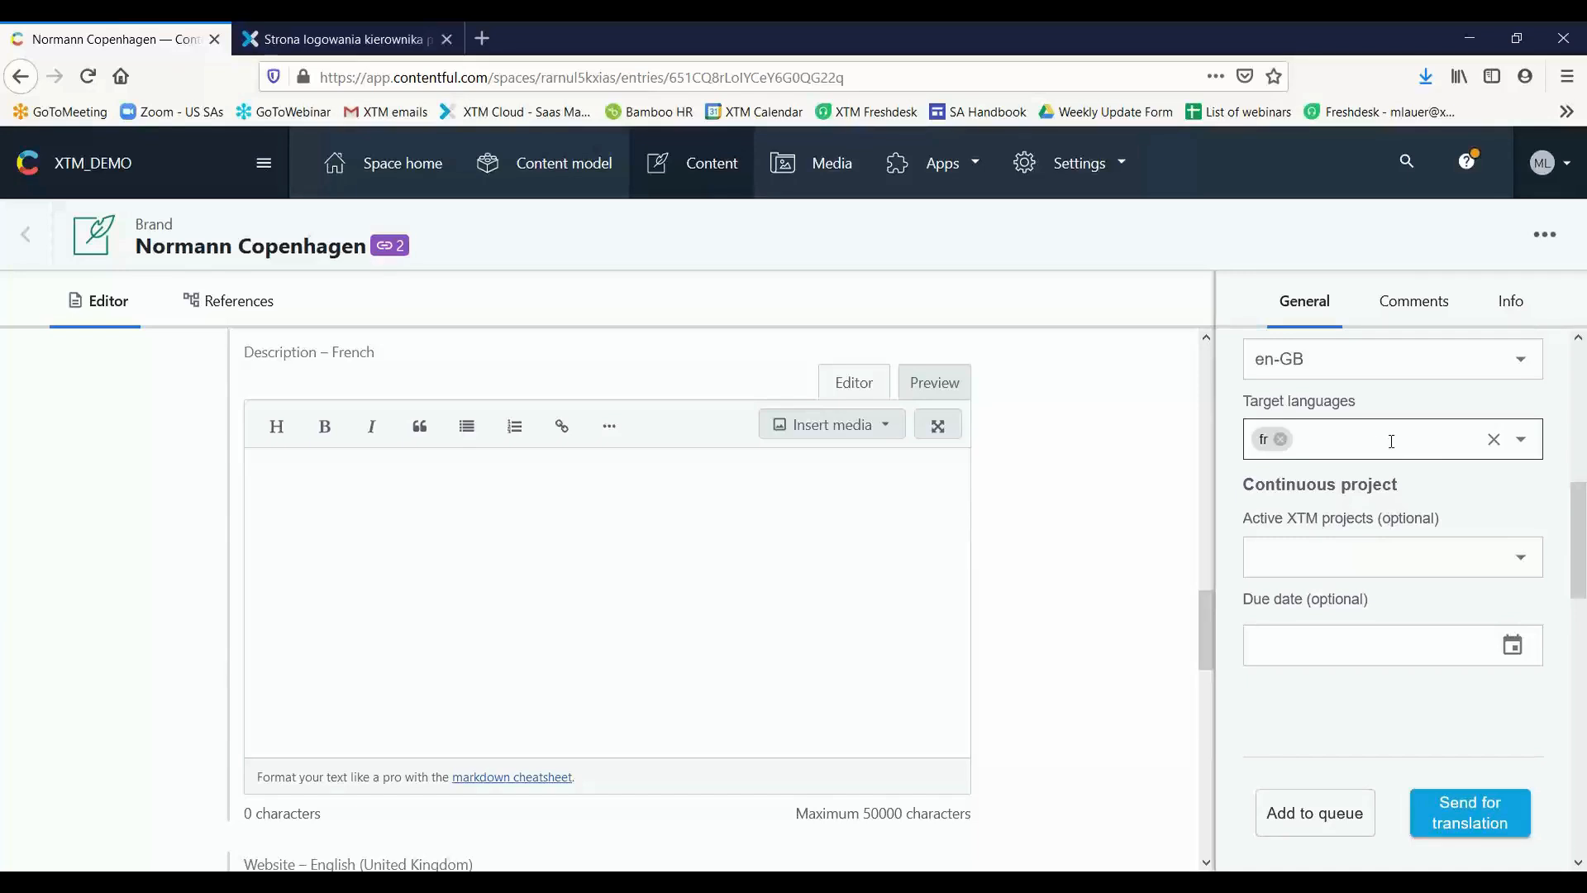
pyautogui.scroll(-3, 1405, 430)
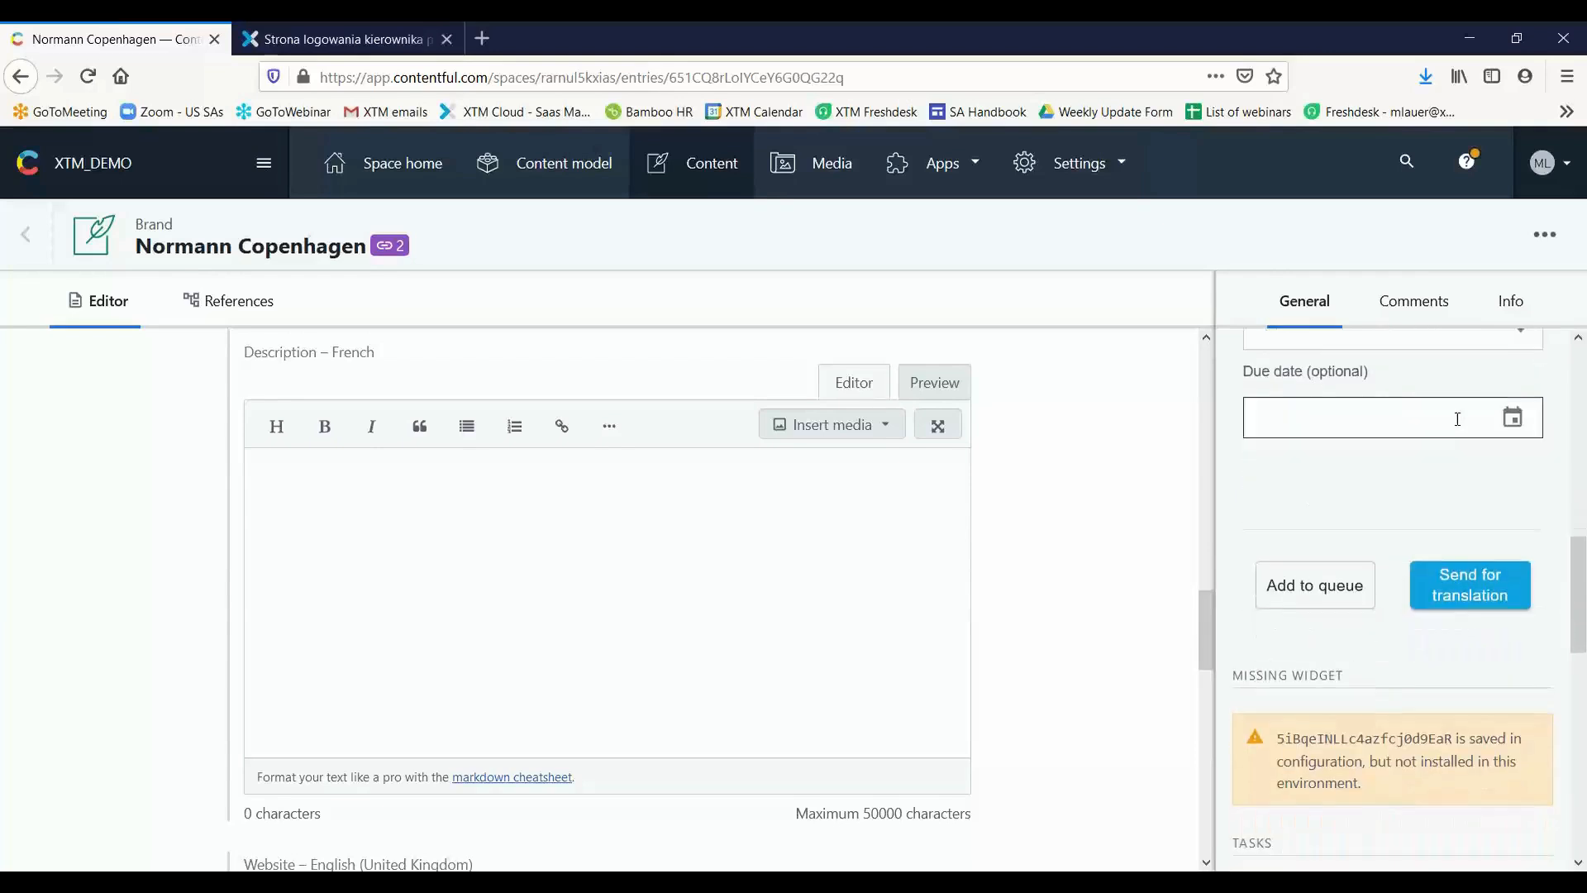
pyautogui.click(1513, 420)
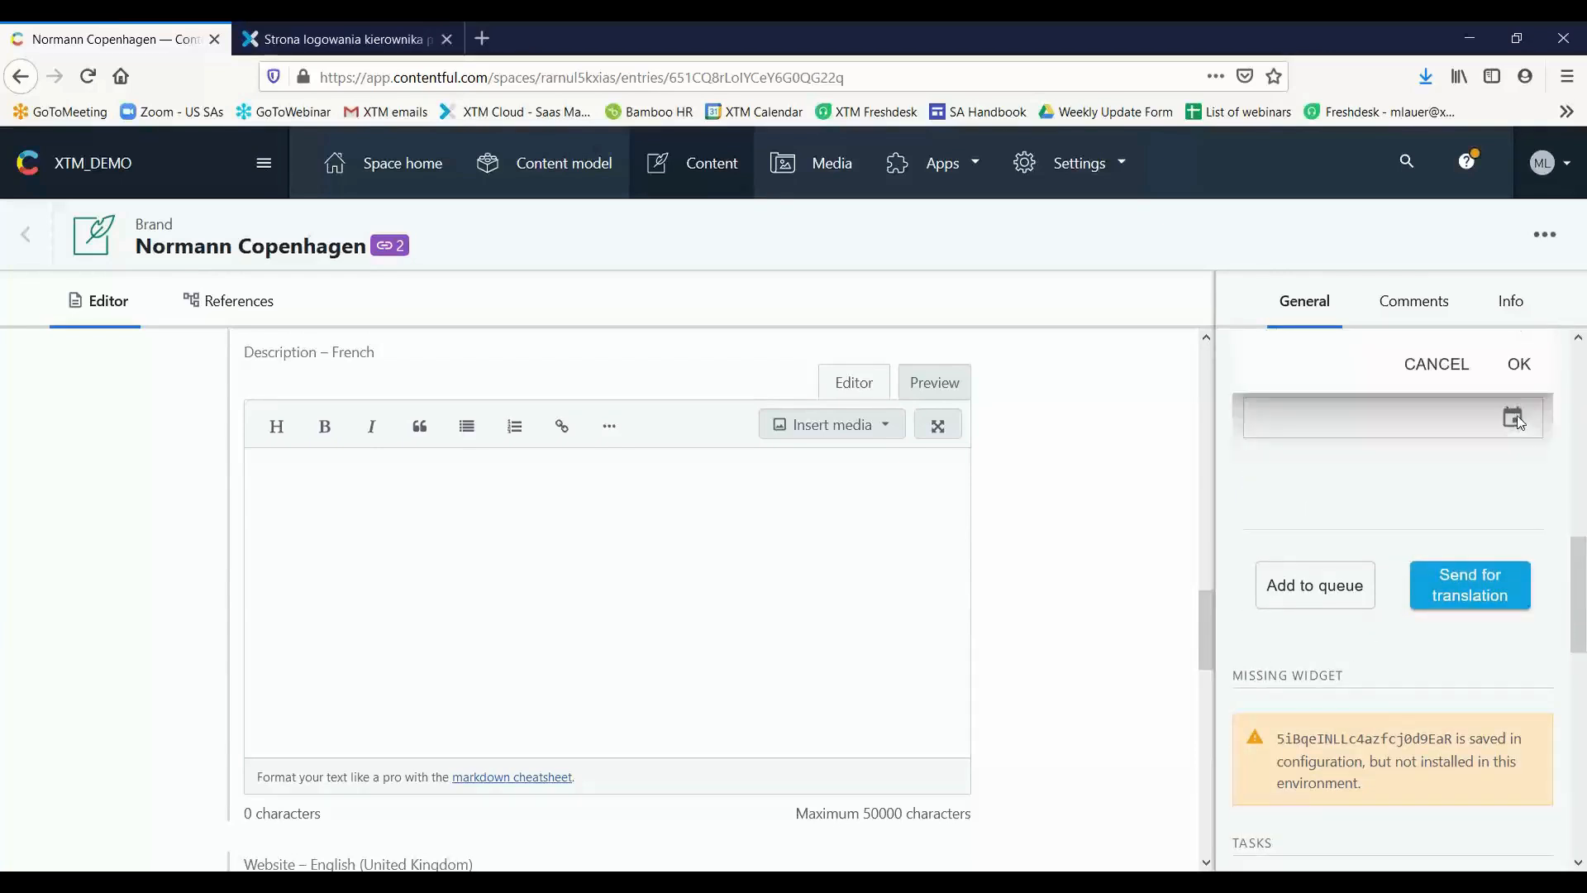
pyautogui.click(1455, 368)
pyautogui.scroll(-3, 1397, 400)
pyautogui.scroll(3, 1343, 440)
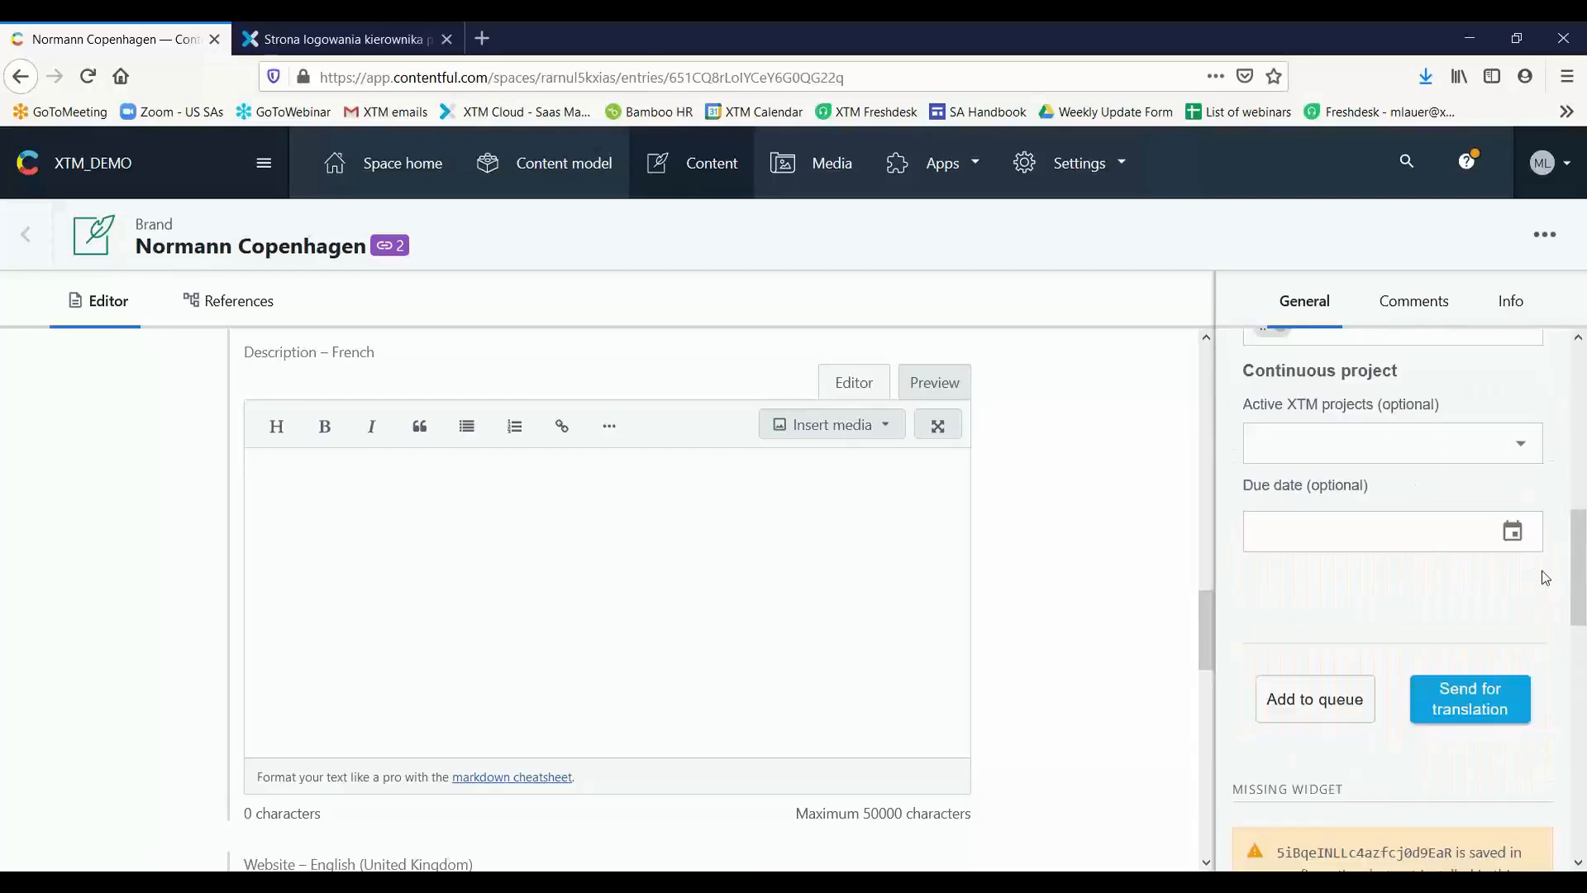
pyautogui.click(1513, 532)
pyautogui.click(1517, 536)
# Set the translation due date to November 19th at 18:00 and confirm it
pyautogui.scroll(2, 1397, 537)
pyautogui.click(1509, 644)
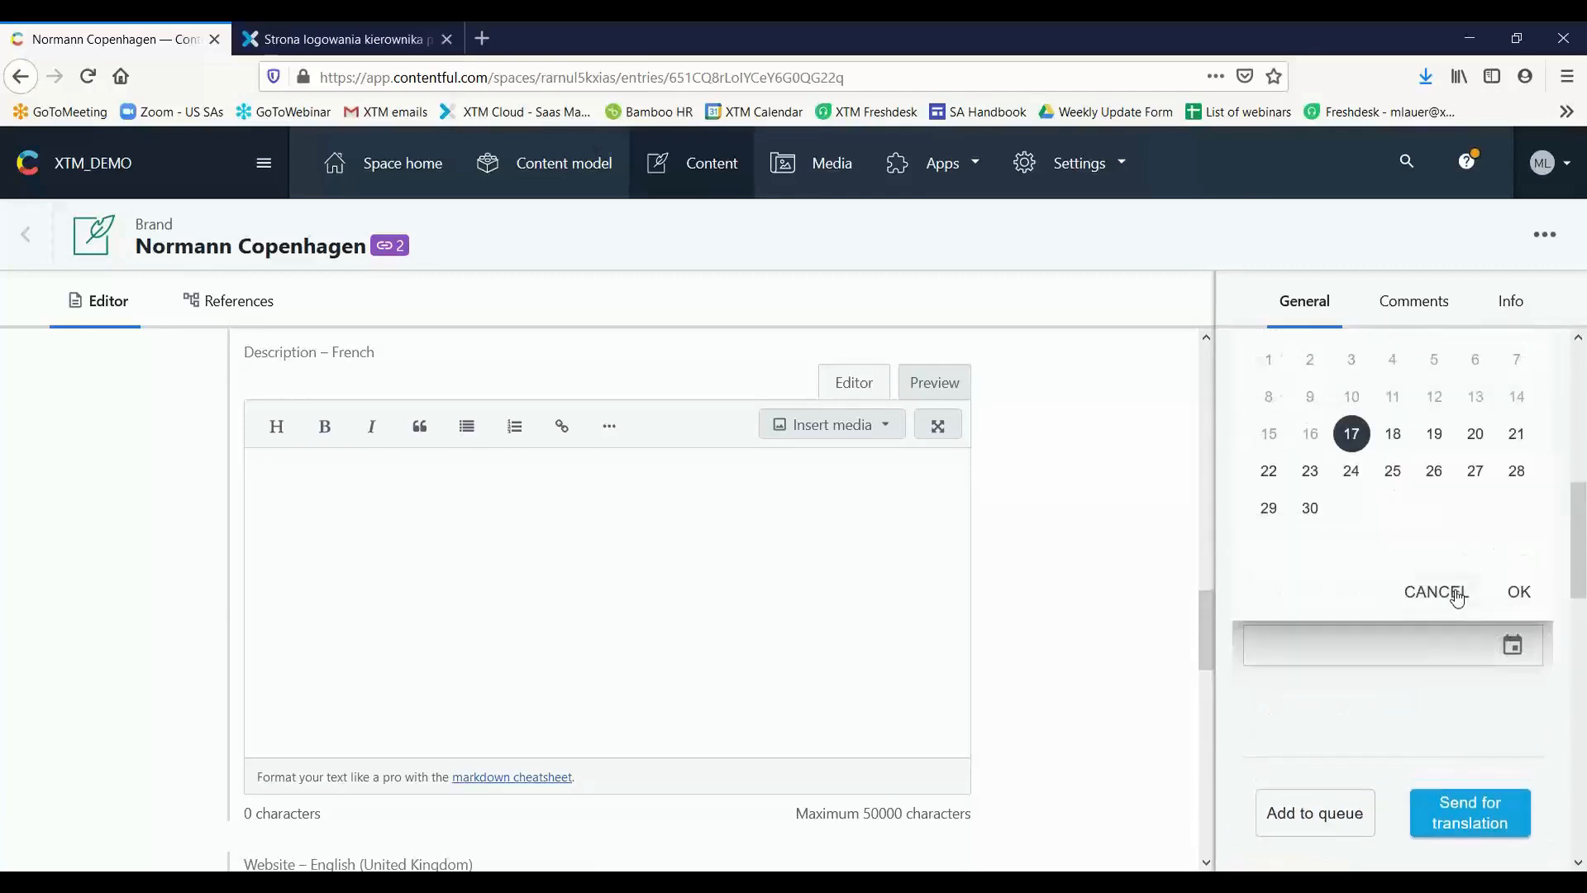
pyautogui.click(1445, 437)
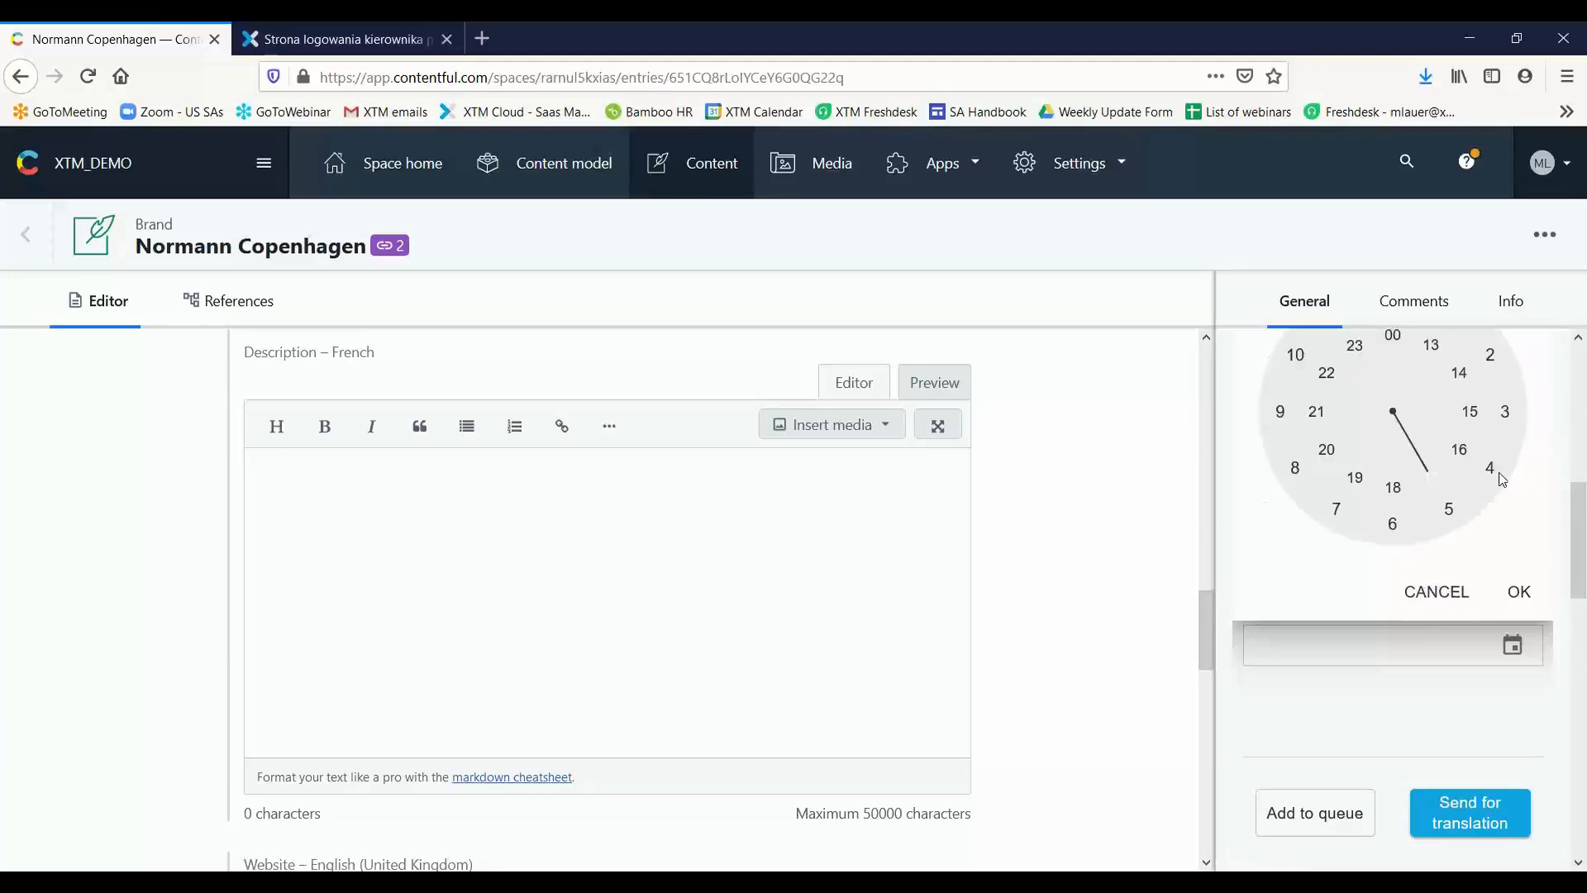
pyautogui.click(1397, 498)
pyautogui.click(1519, 592)
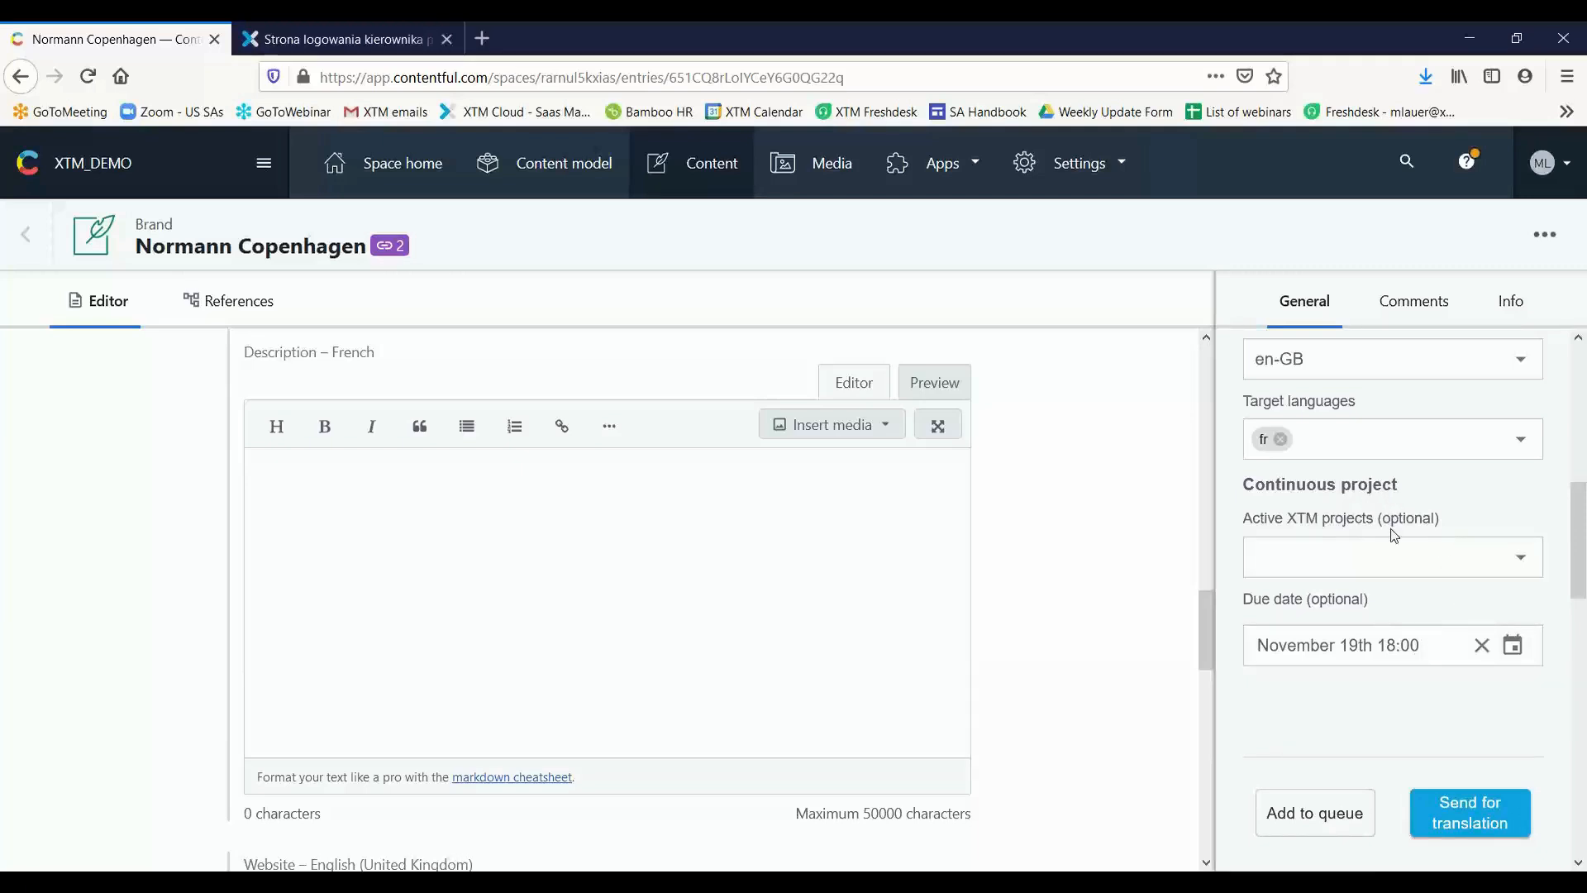
# Review the XTM Connect settings and the English Description field, and send the Normann Copenhagen entry for translation
pyautogui.scroll(5, 1395, 534)
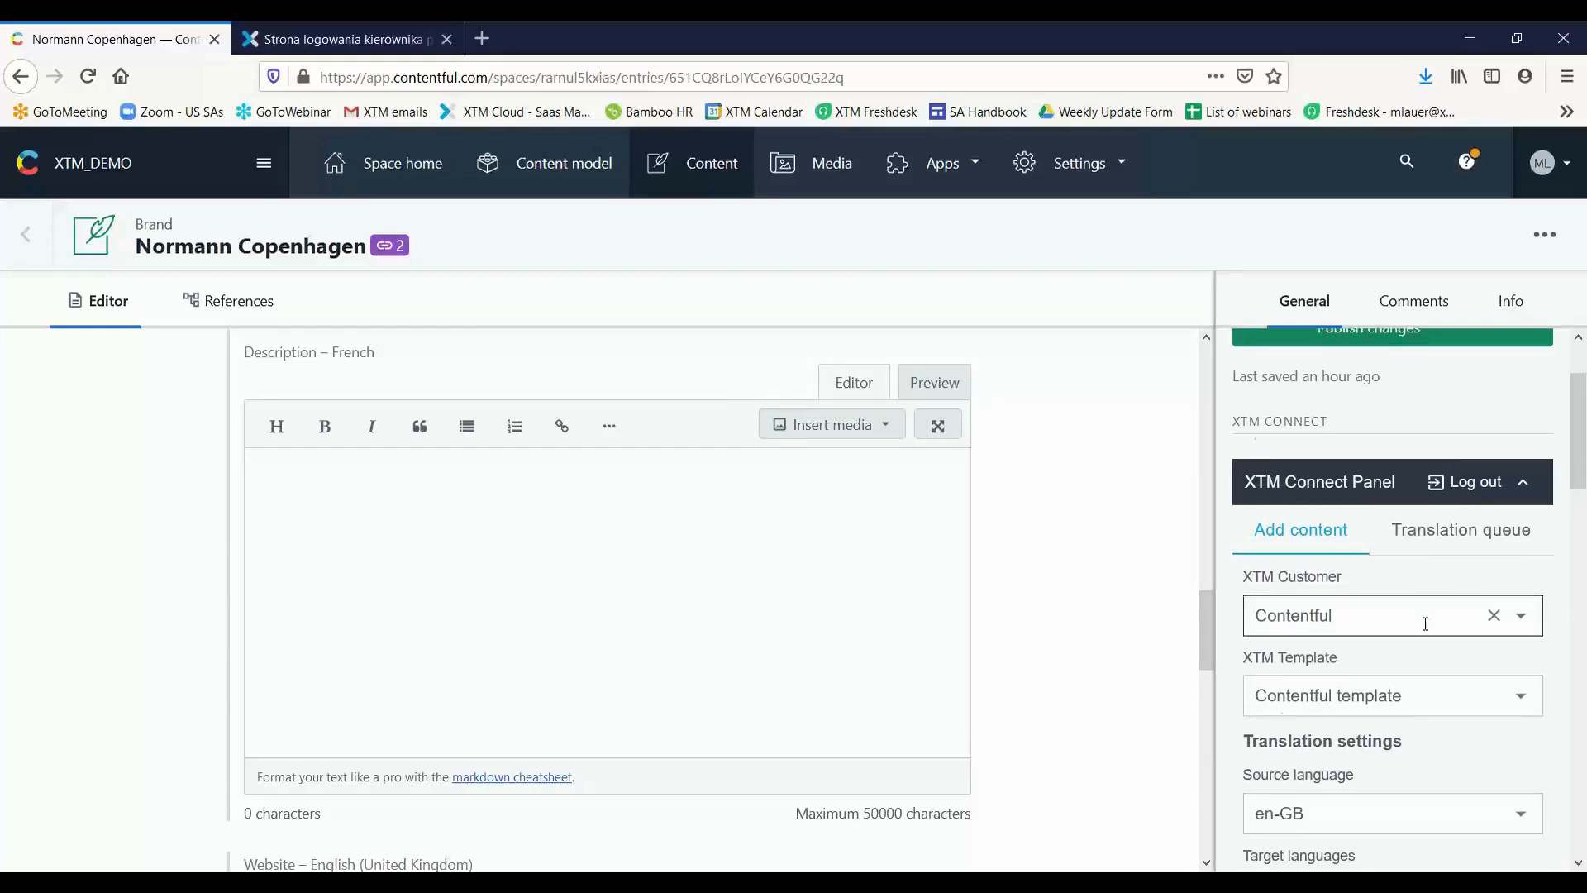
pyautogui.scroll(-5, 1428, 610)
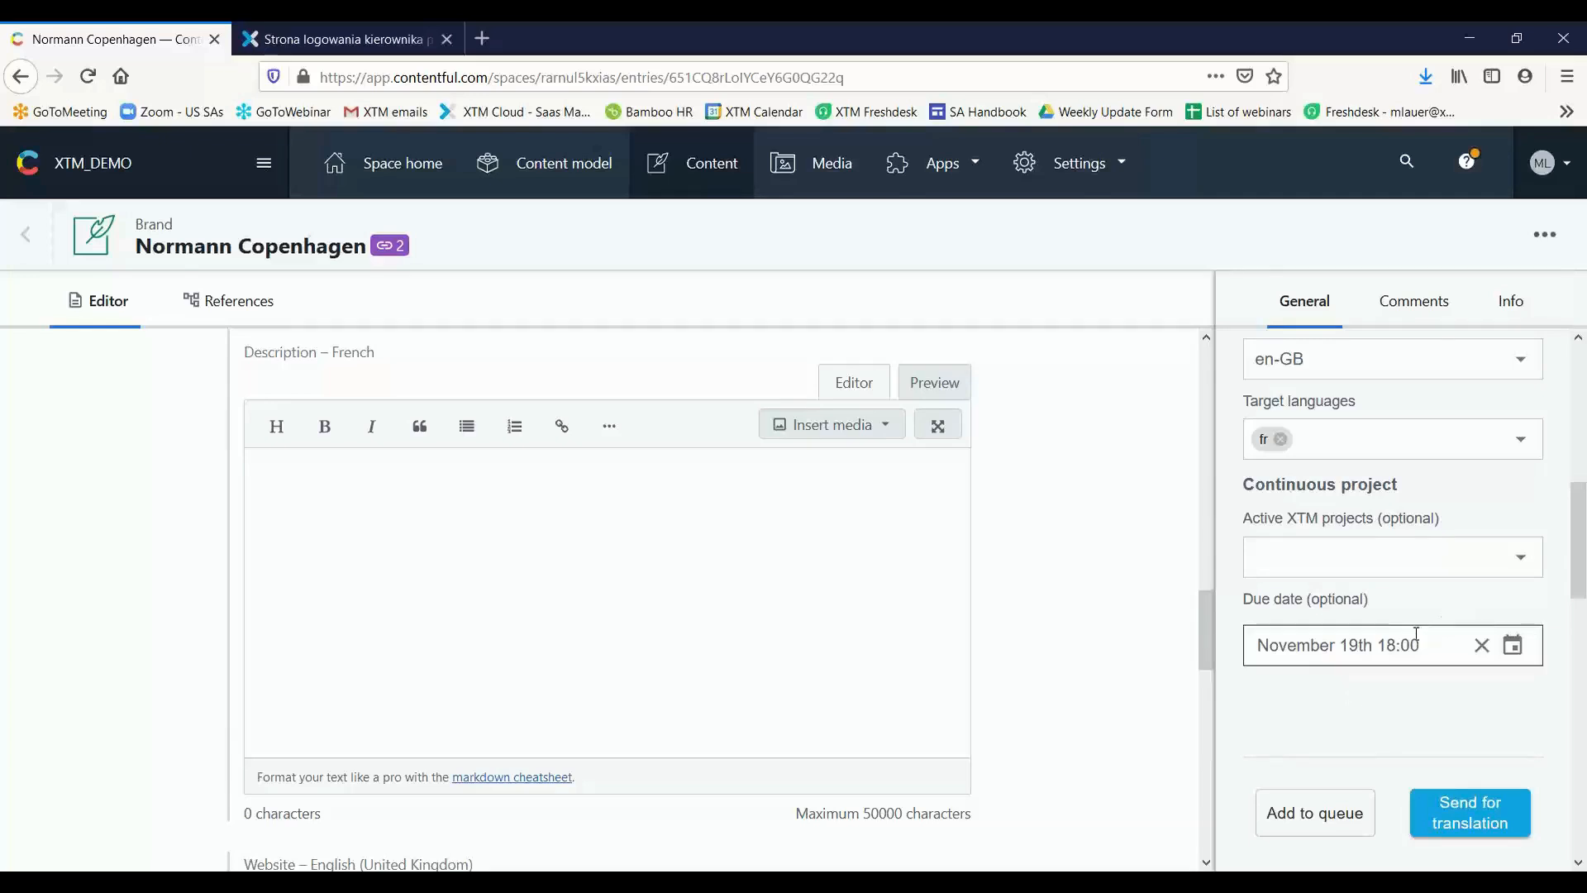
pyautogui.scroll(2, 1405, 633)
pyautogui.scroll(2, 1400, 632)
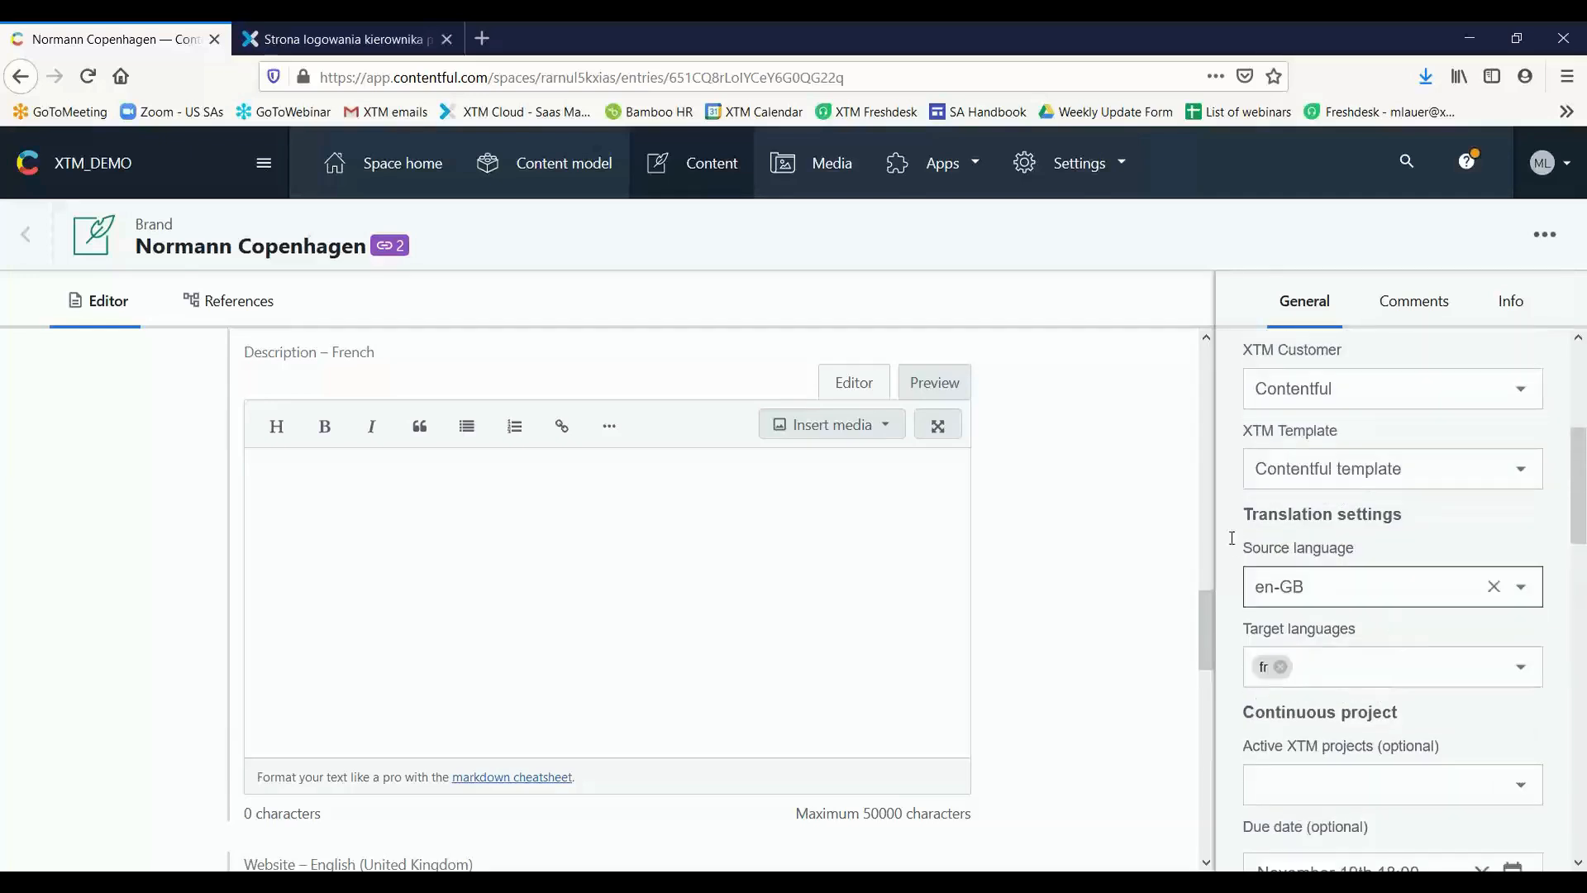
pyautogui.moveTo(1202, 620); pyautogui.dragTo(1216, 547)
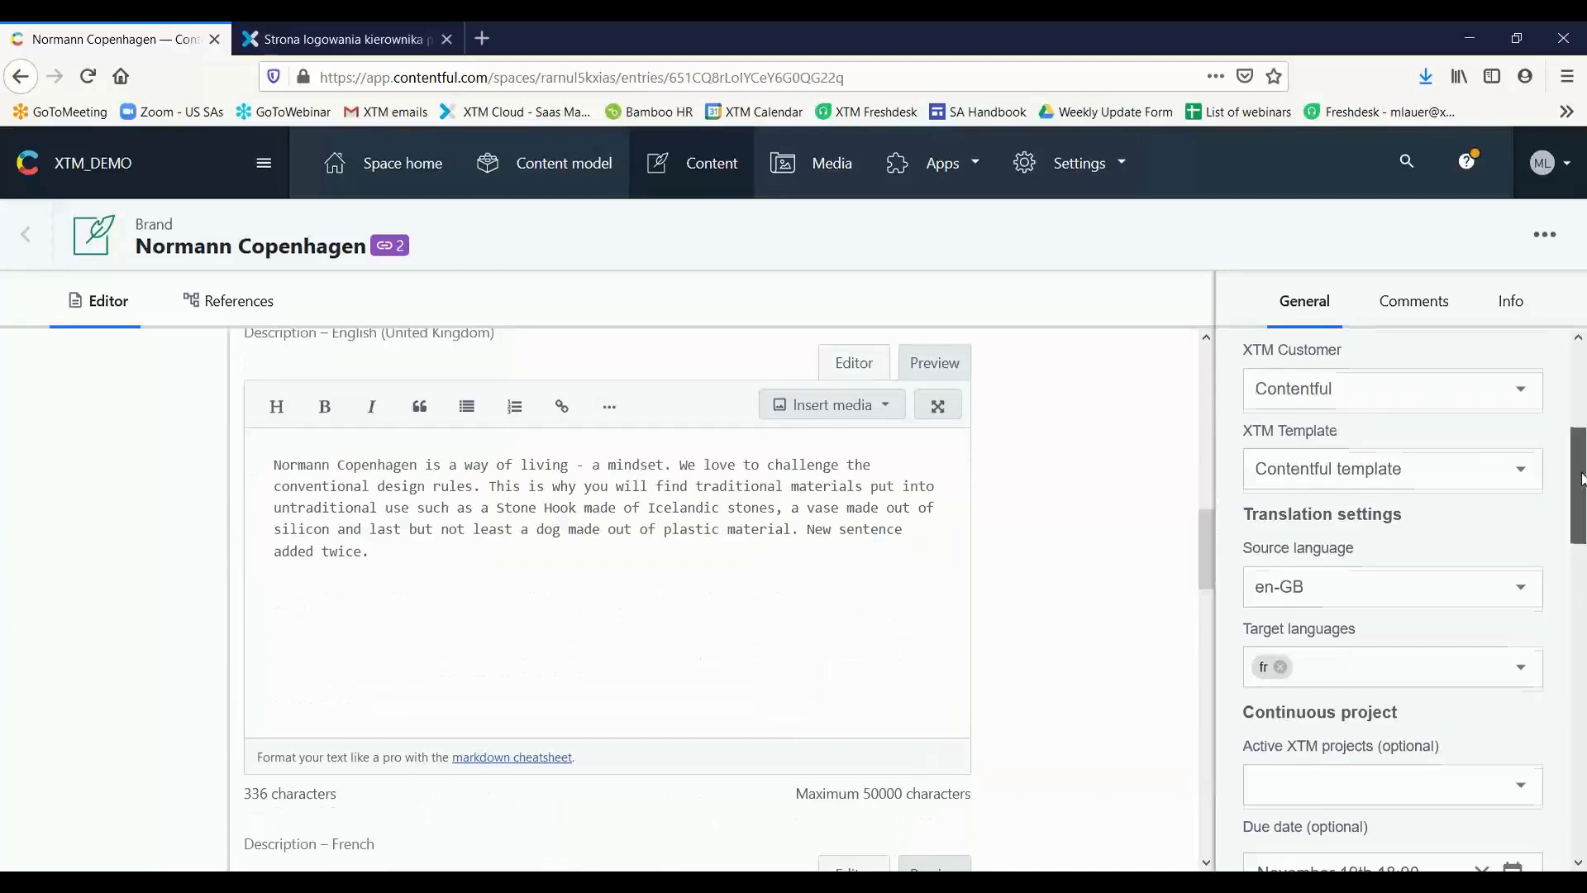
pyautogui.scroll(1, 1576, 458)
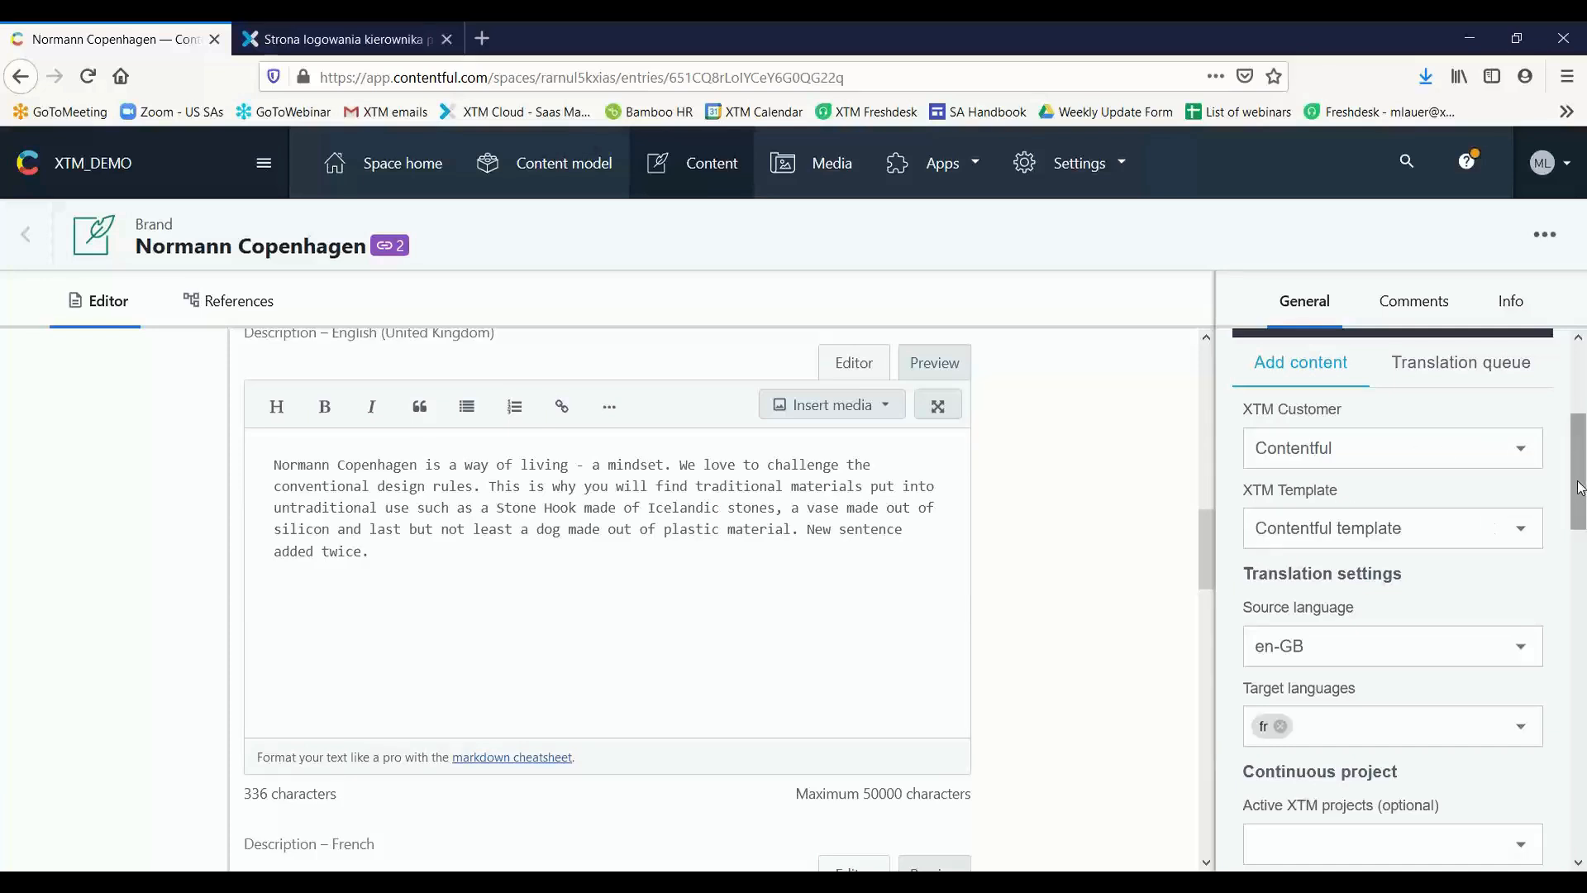
pyautogui.moveTo(1583, 488); pyautogui.dragTo(1583, 577)
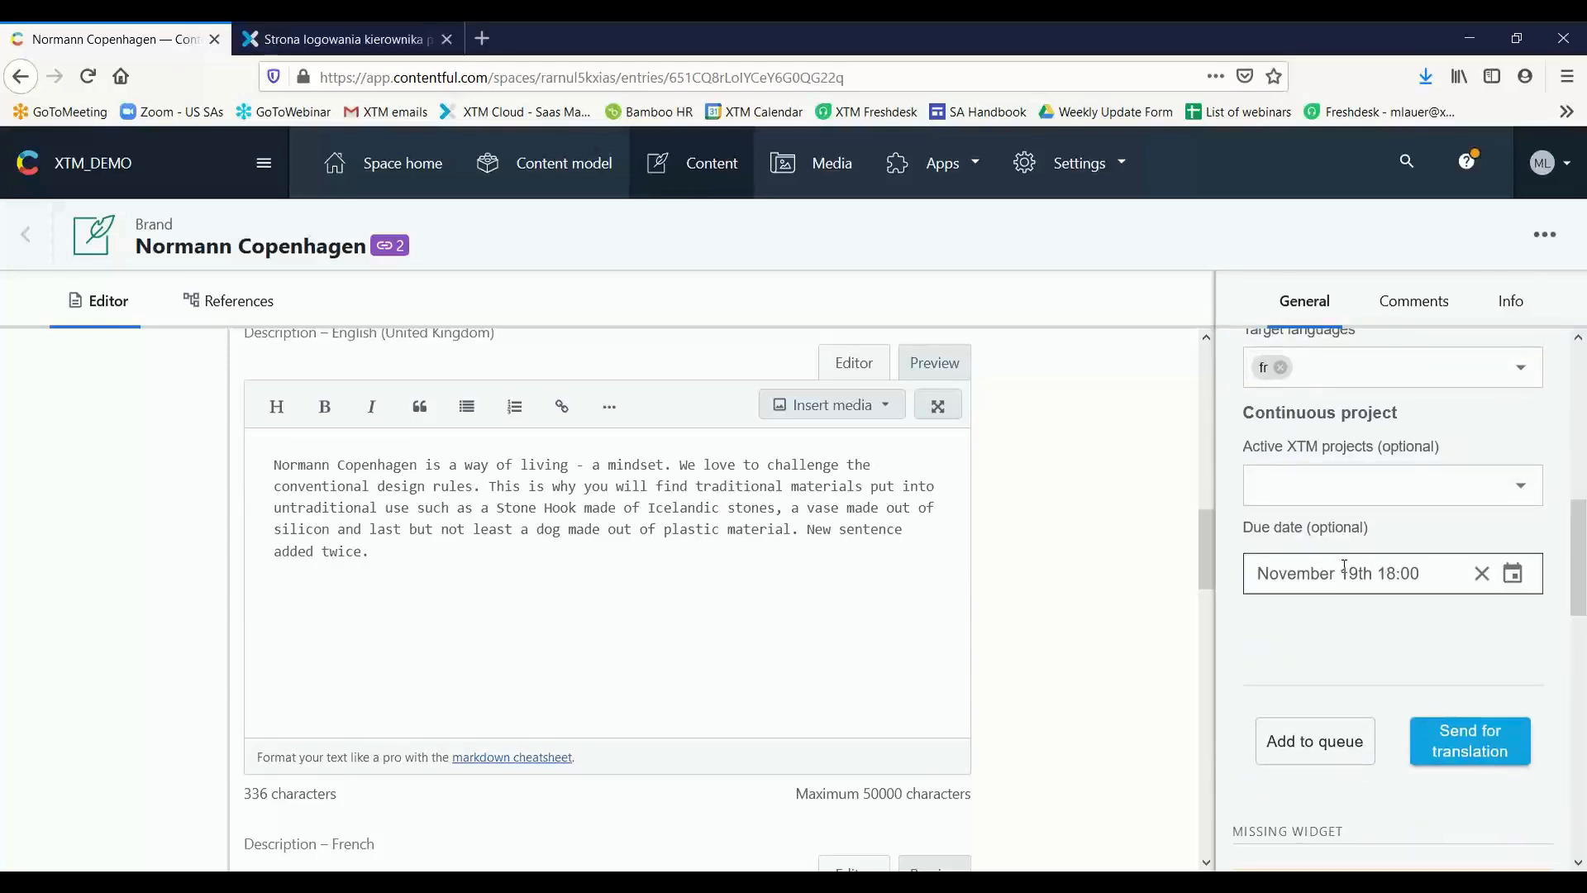
pyautogui.click(1416, 721)
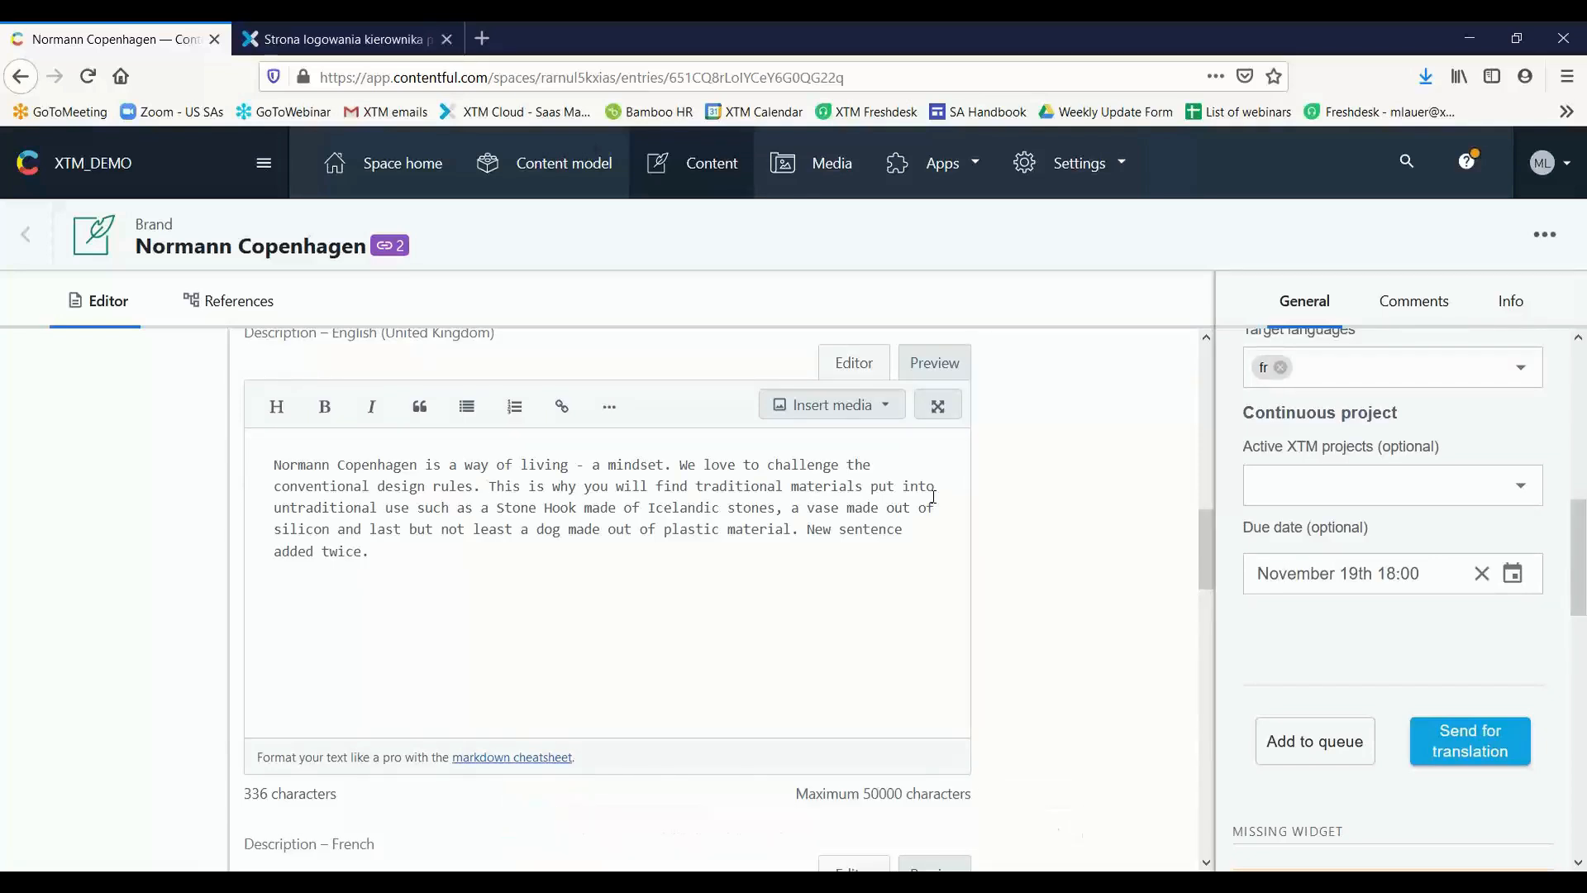
# Switch to XTM Cloud and log in to XTMDemo with the saved username and account password
pyautogui.click(359, 25)
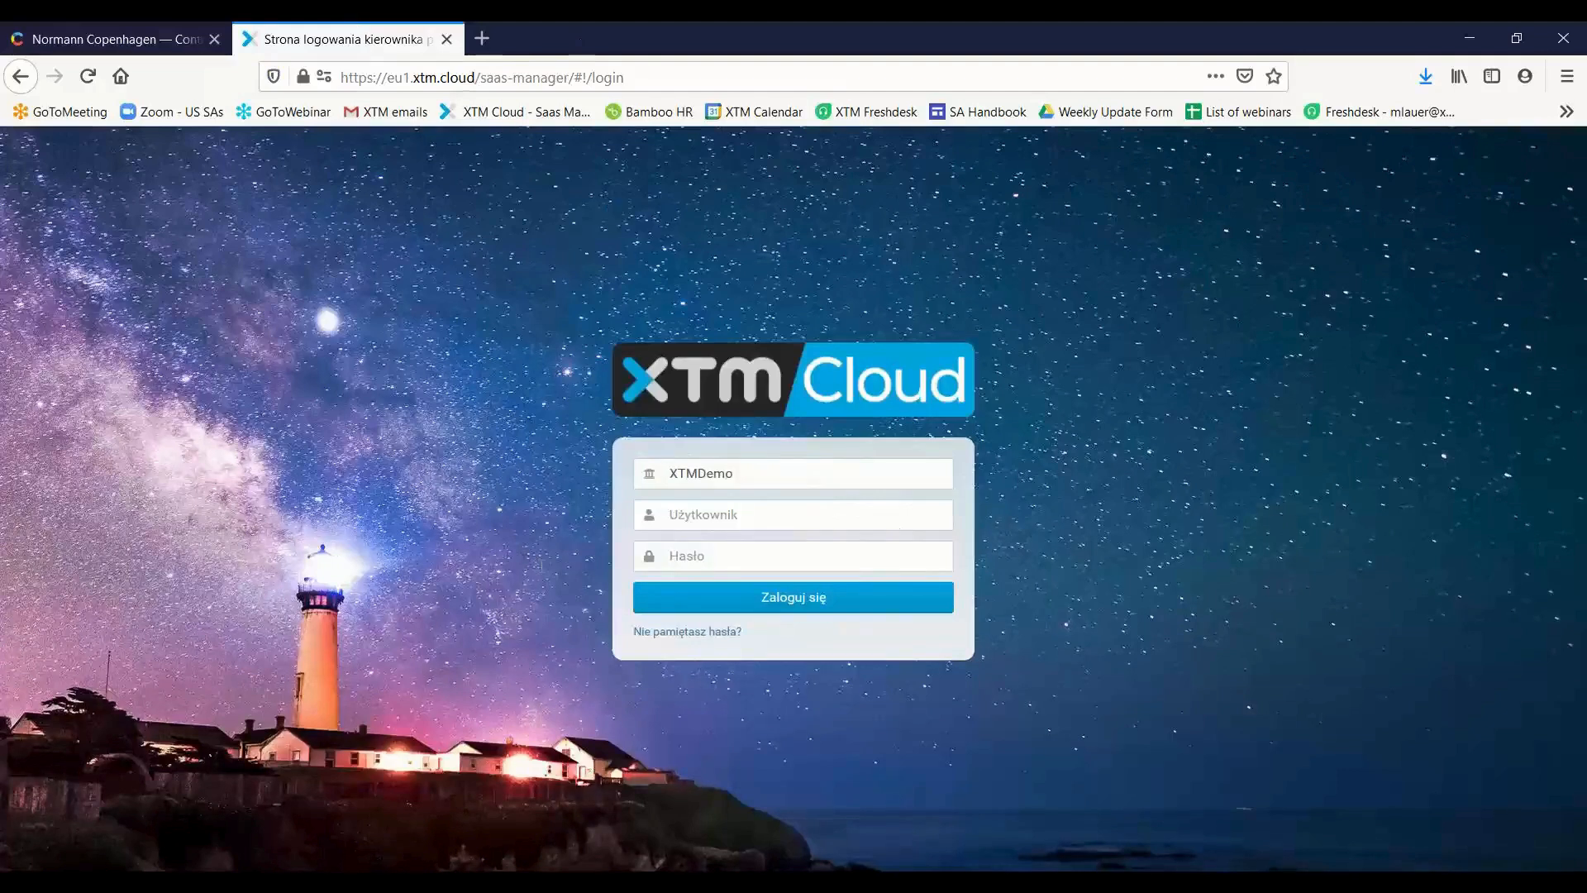
pyautogui.click(765, 513)
pyautogui.click(770, 550)
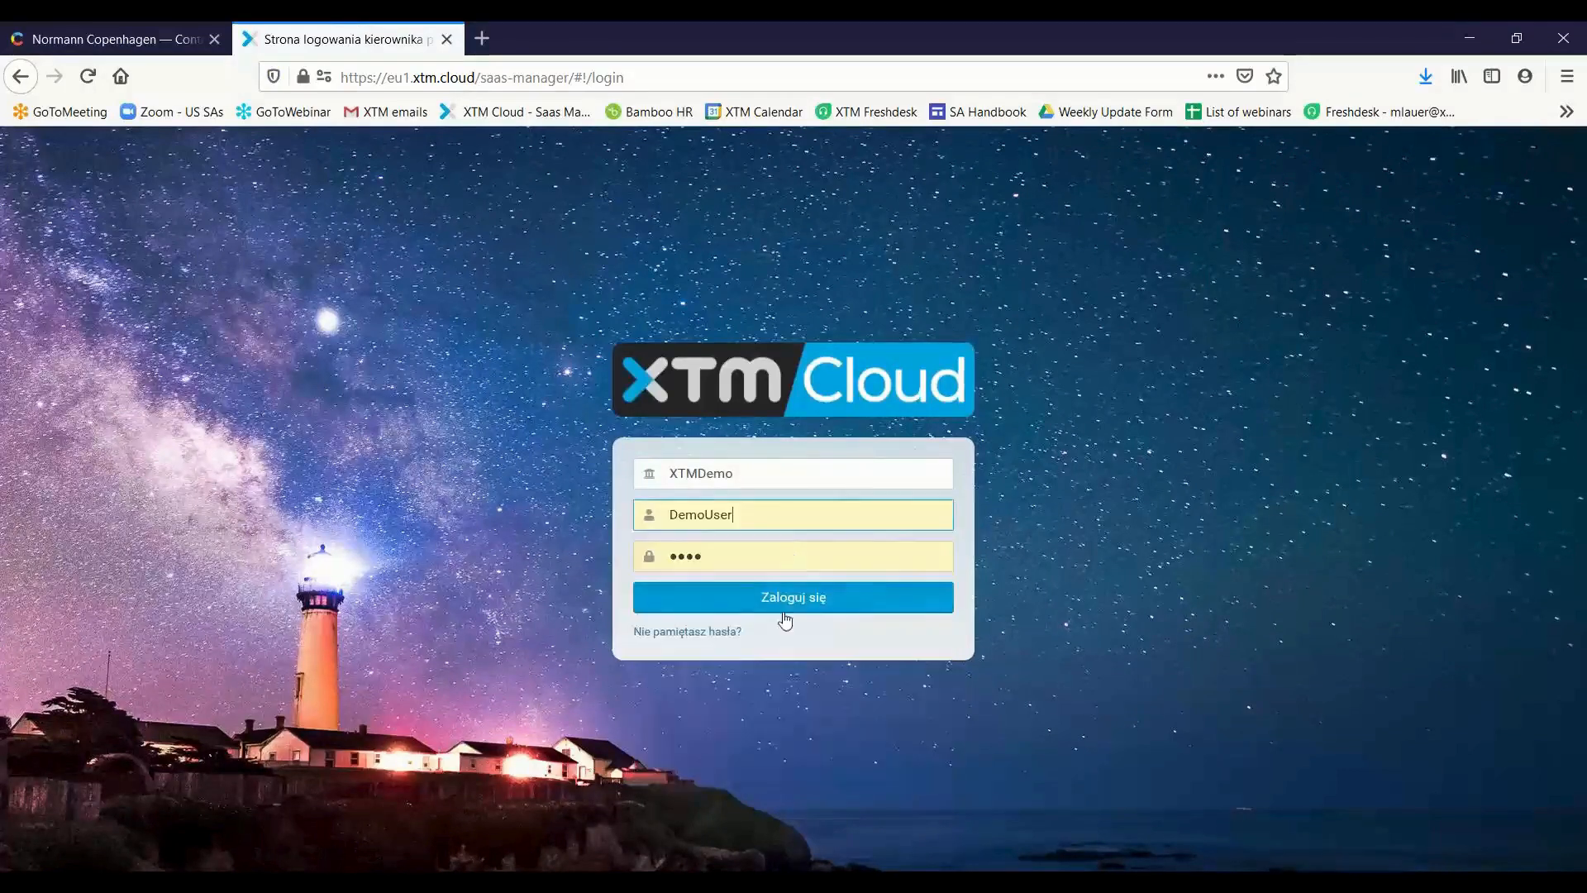
pyautogui.click(783, 612)
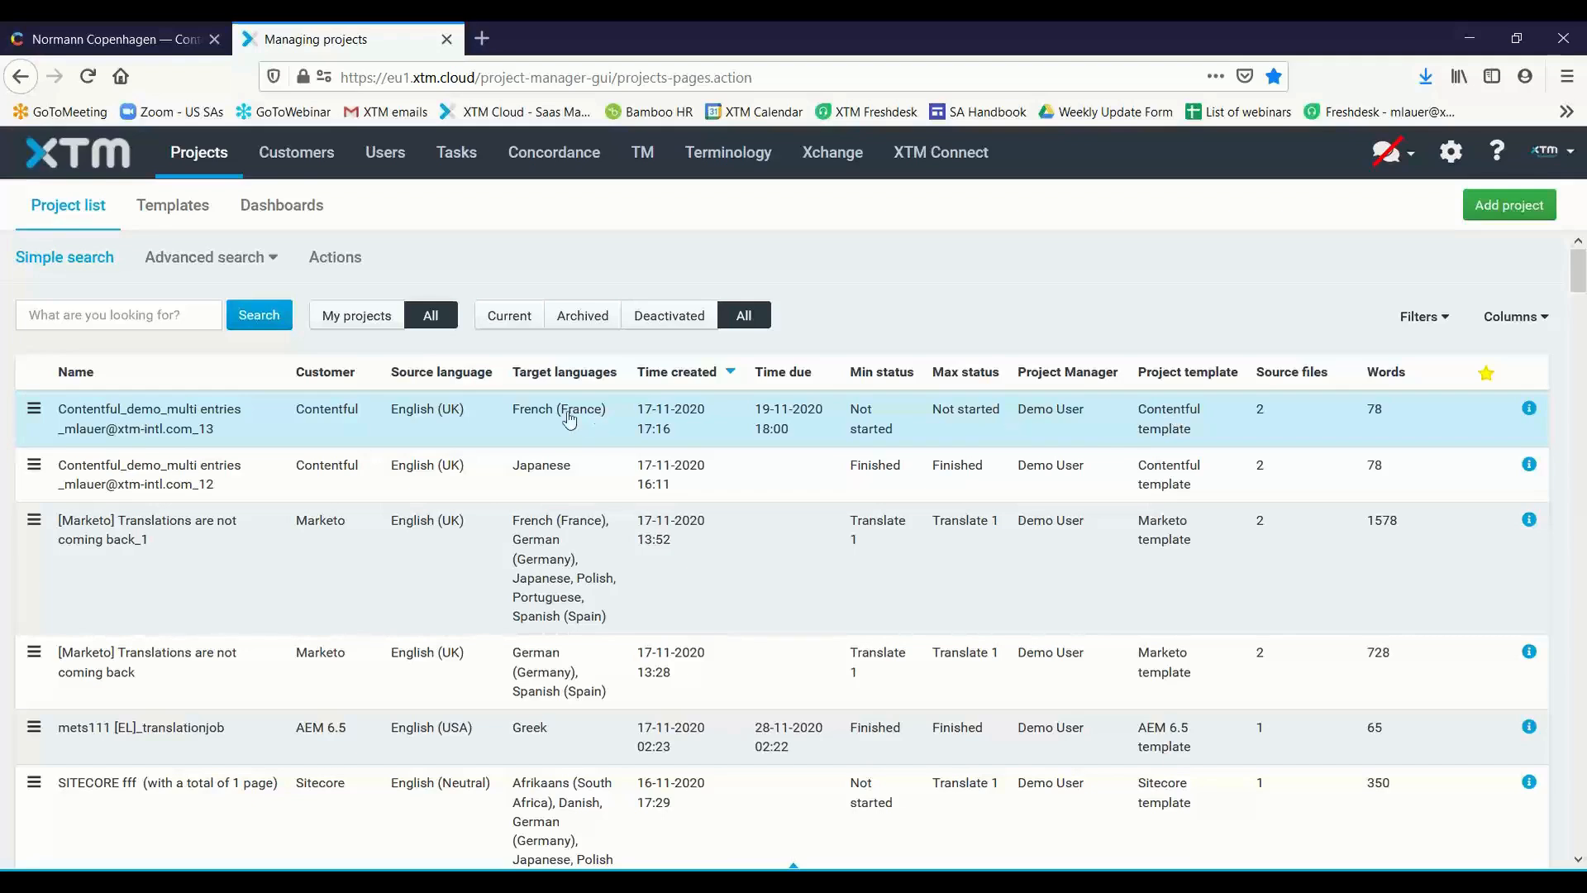
# Try to open the newest Contentful project and sign in again with the saved username and account password
pyautogui.click(390, 420)
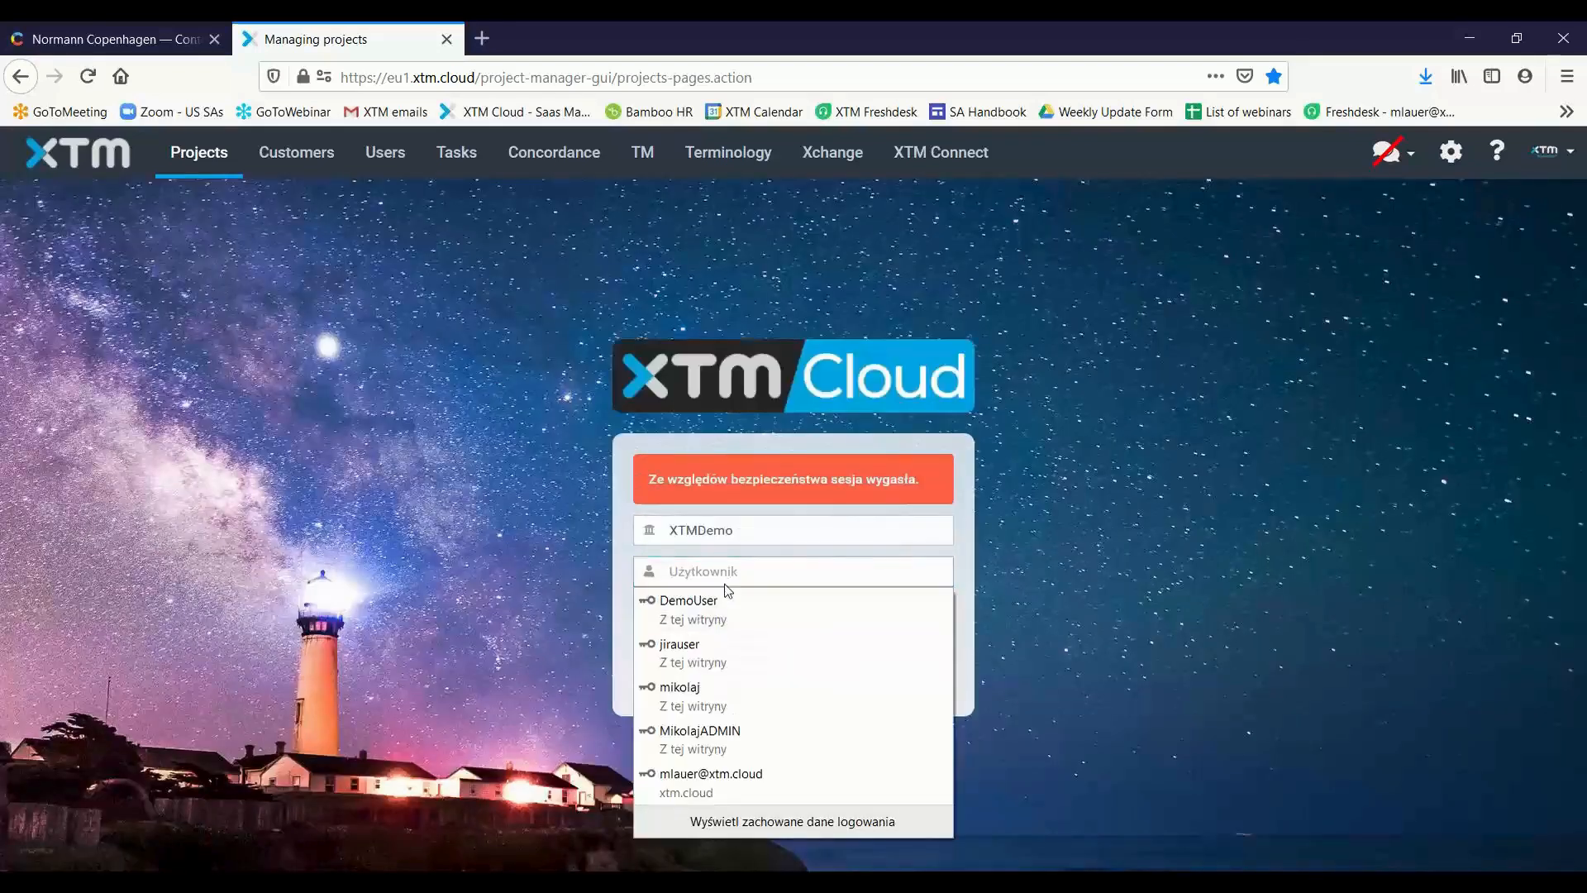
pyautogui.click(744, 603)
pyautogui.click(769, 657)
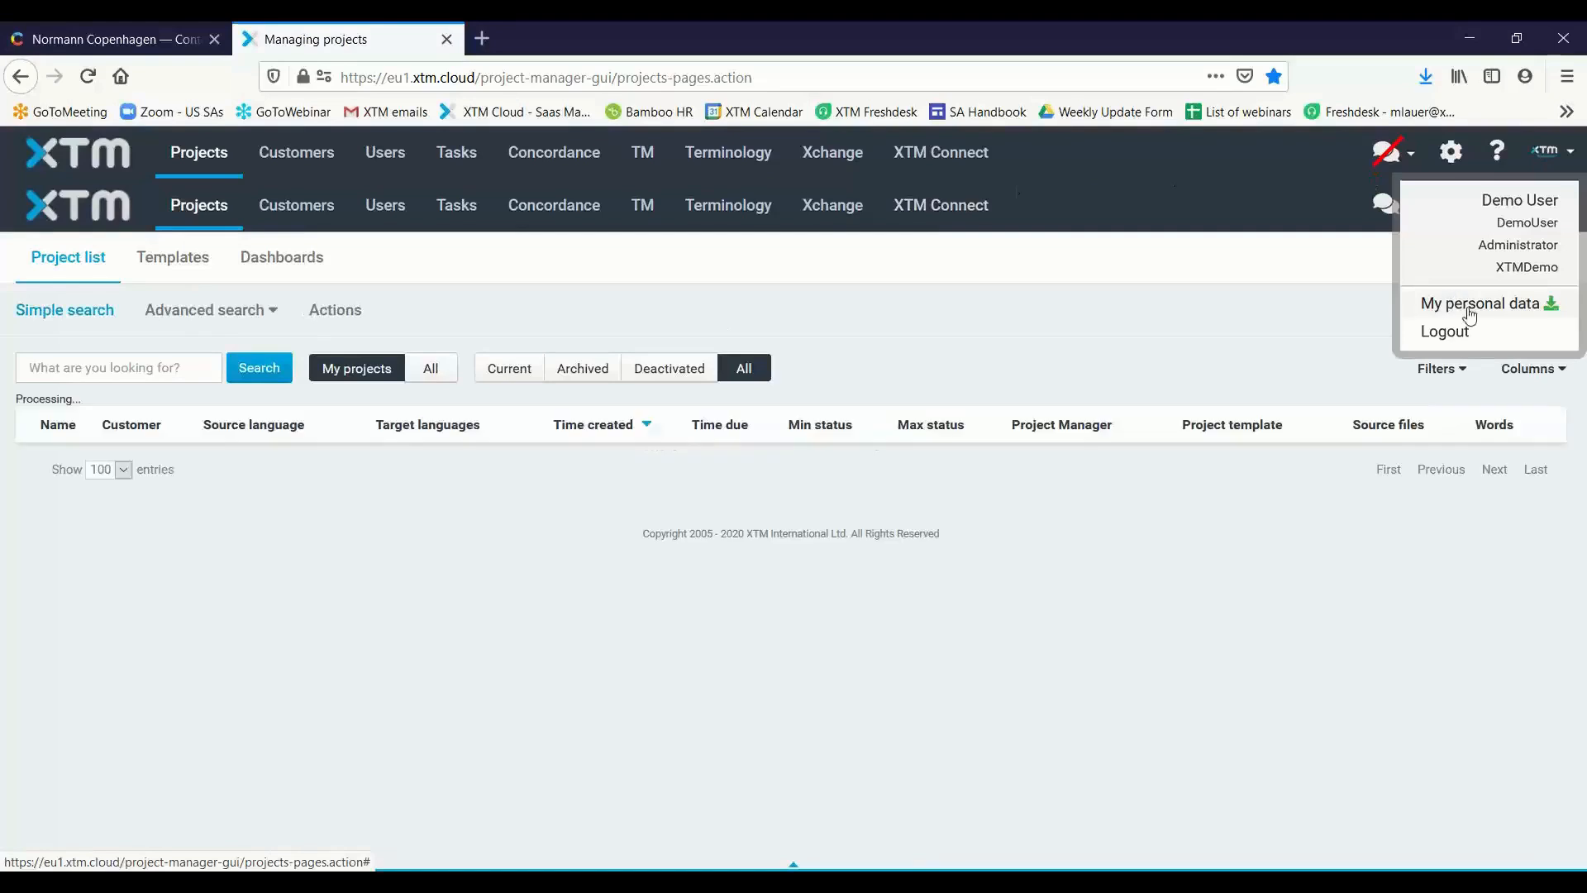
# Reload the XTM Cloud page and log in to XTMDemo again with the saved username and account password
pyautogui.click(528, 74)
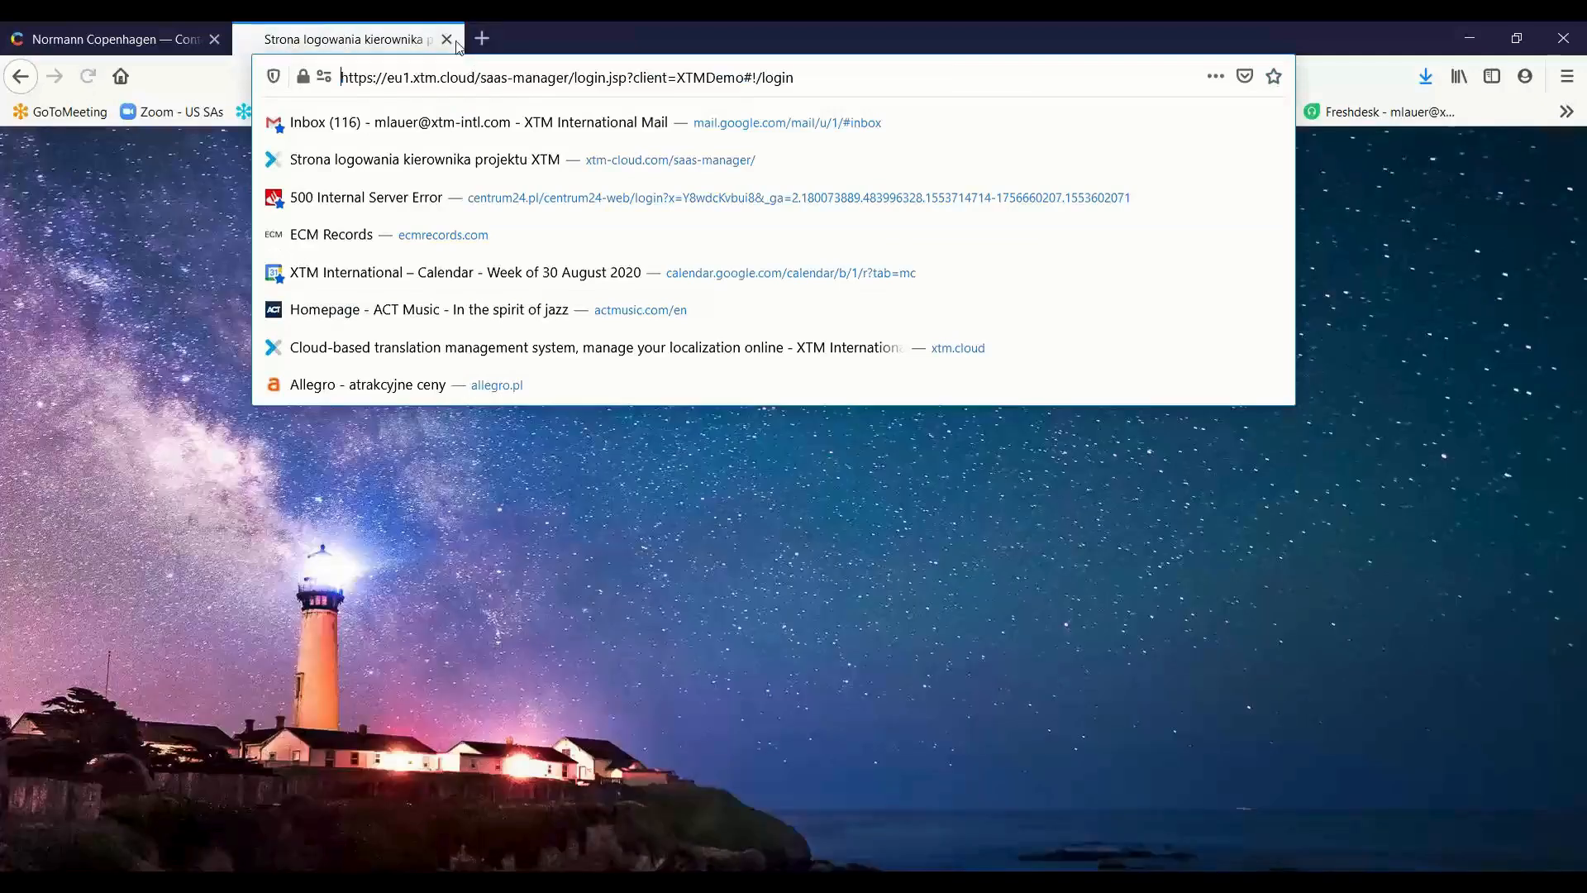
pyautogui.click(453, 548)
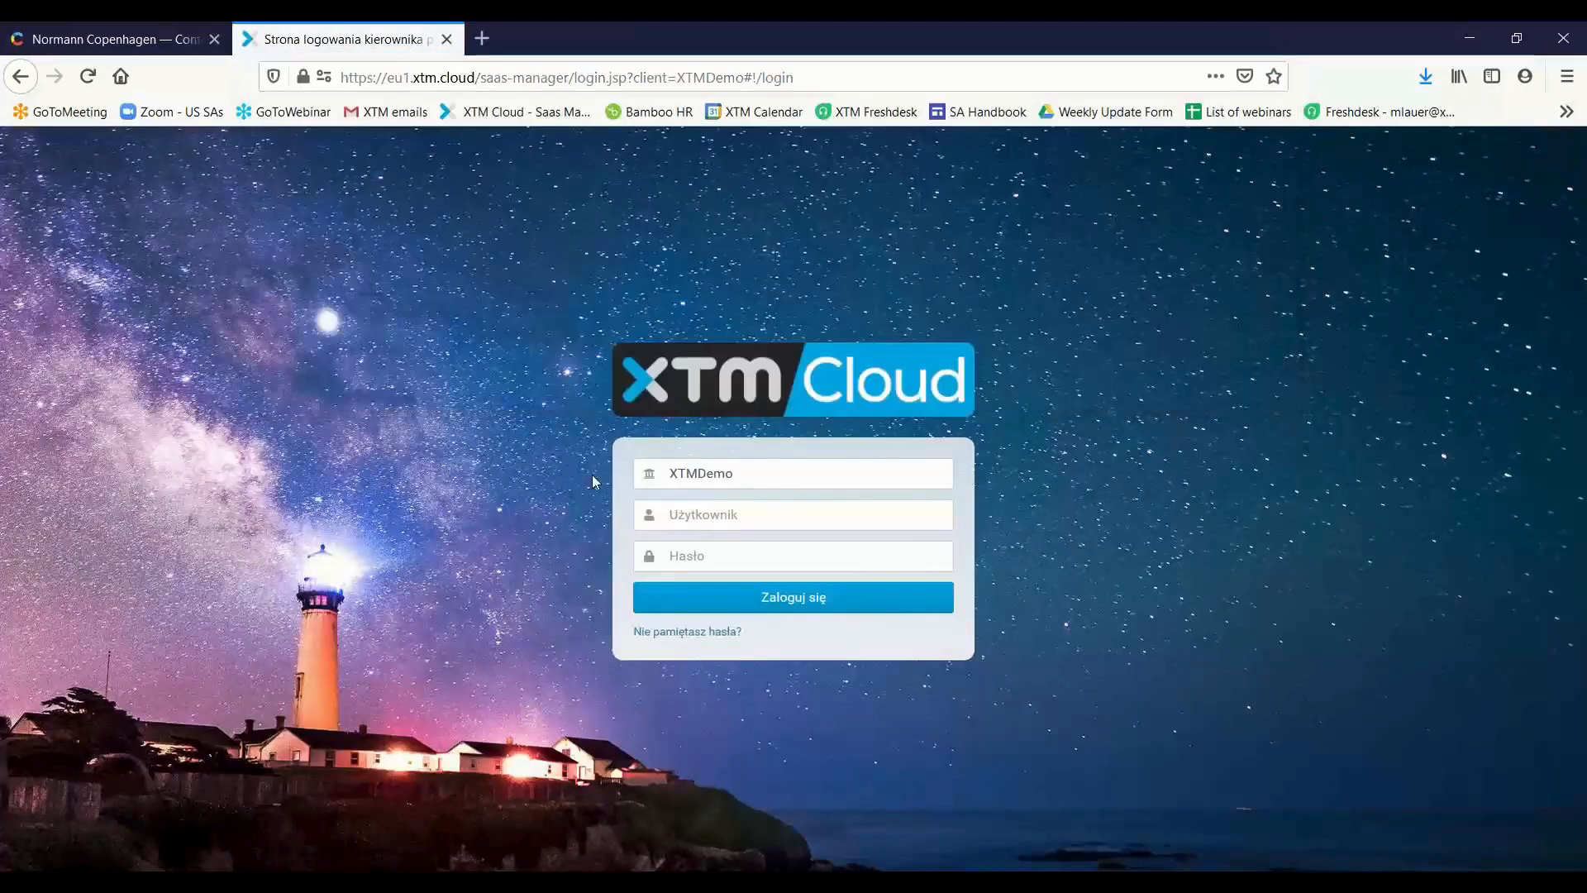
pyautogui.click(747, 512)
pyautogui.click(727, 569)
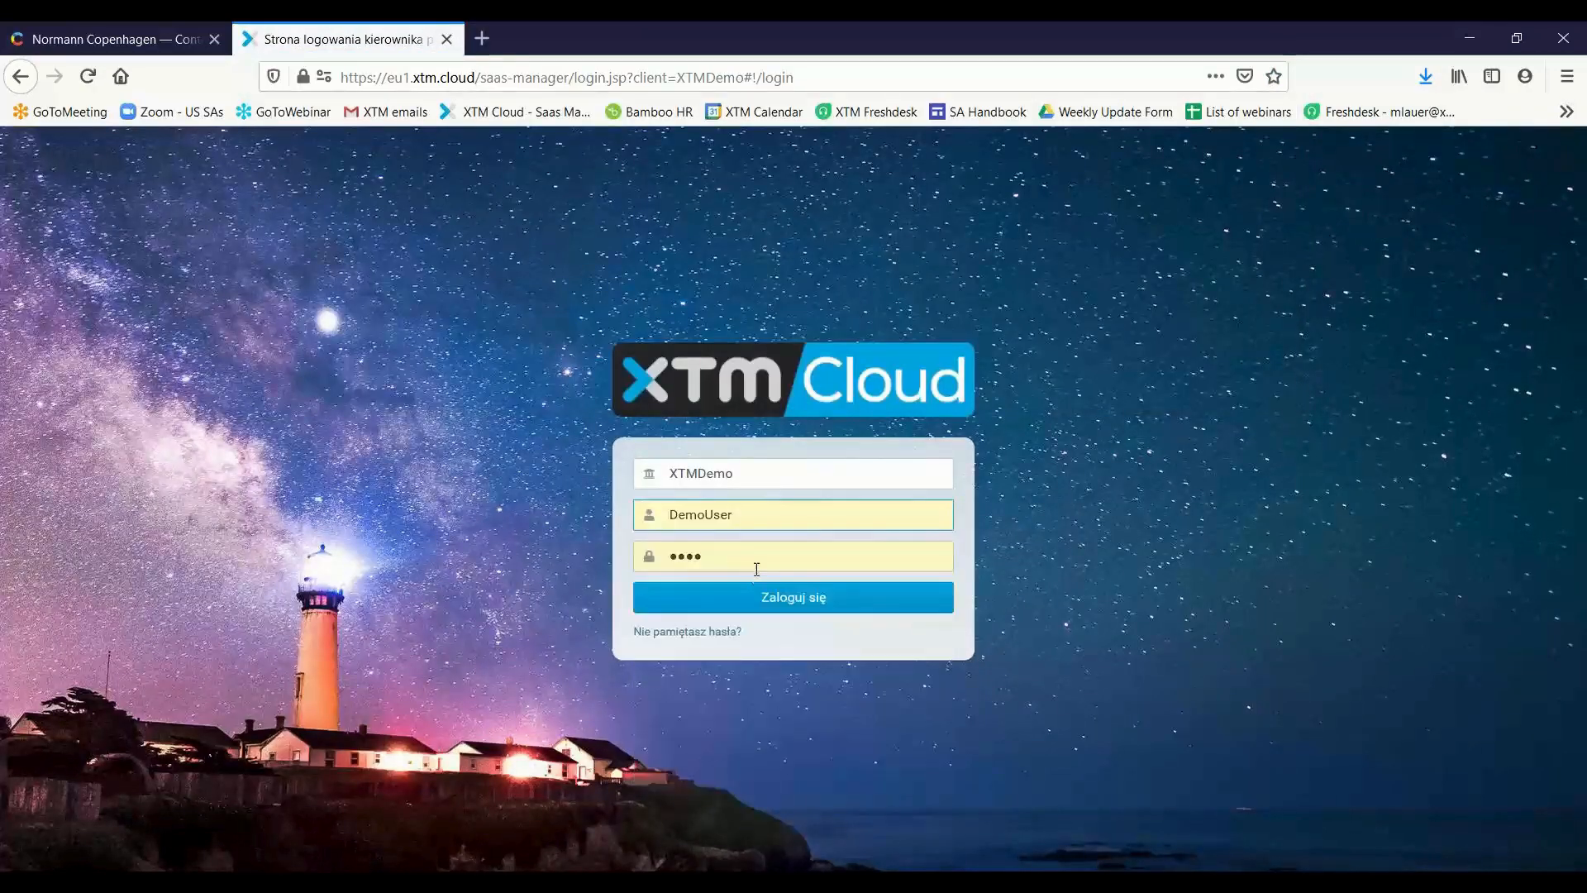
pyautogui.click(819, 595)
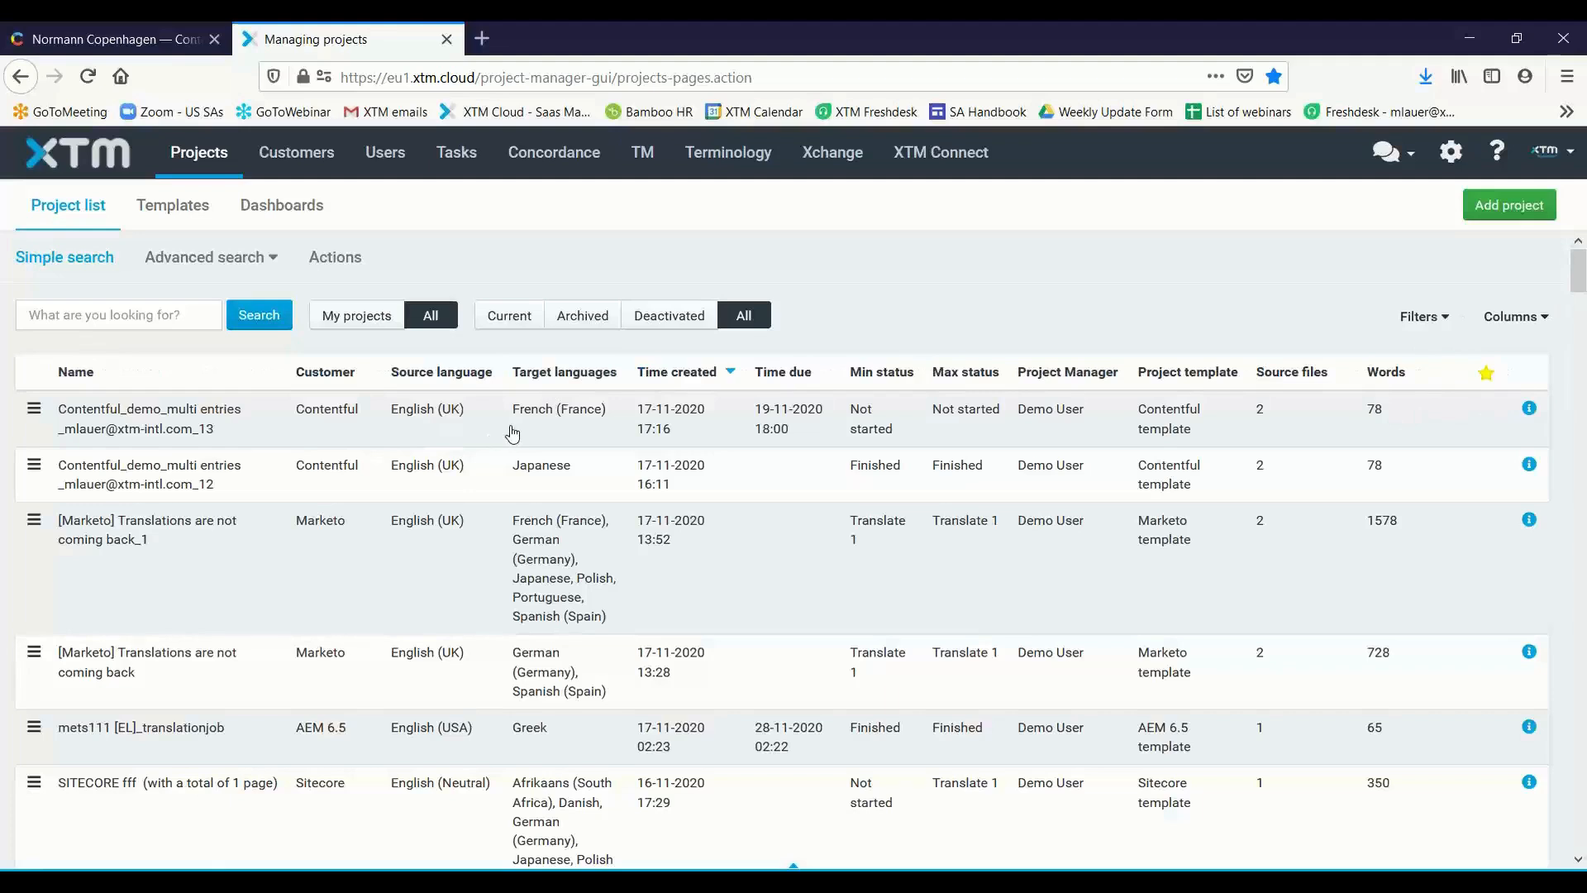
# Open the newest Contentful project targeting French (France) and examine its general info down to the machine translation settings and custom fields
pyautogui.click(375, 405)
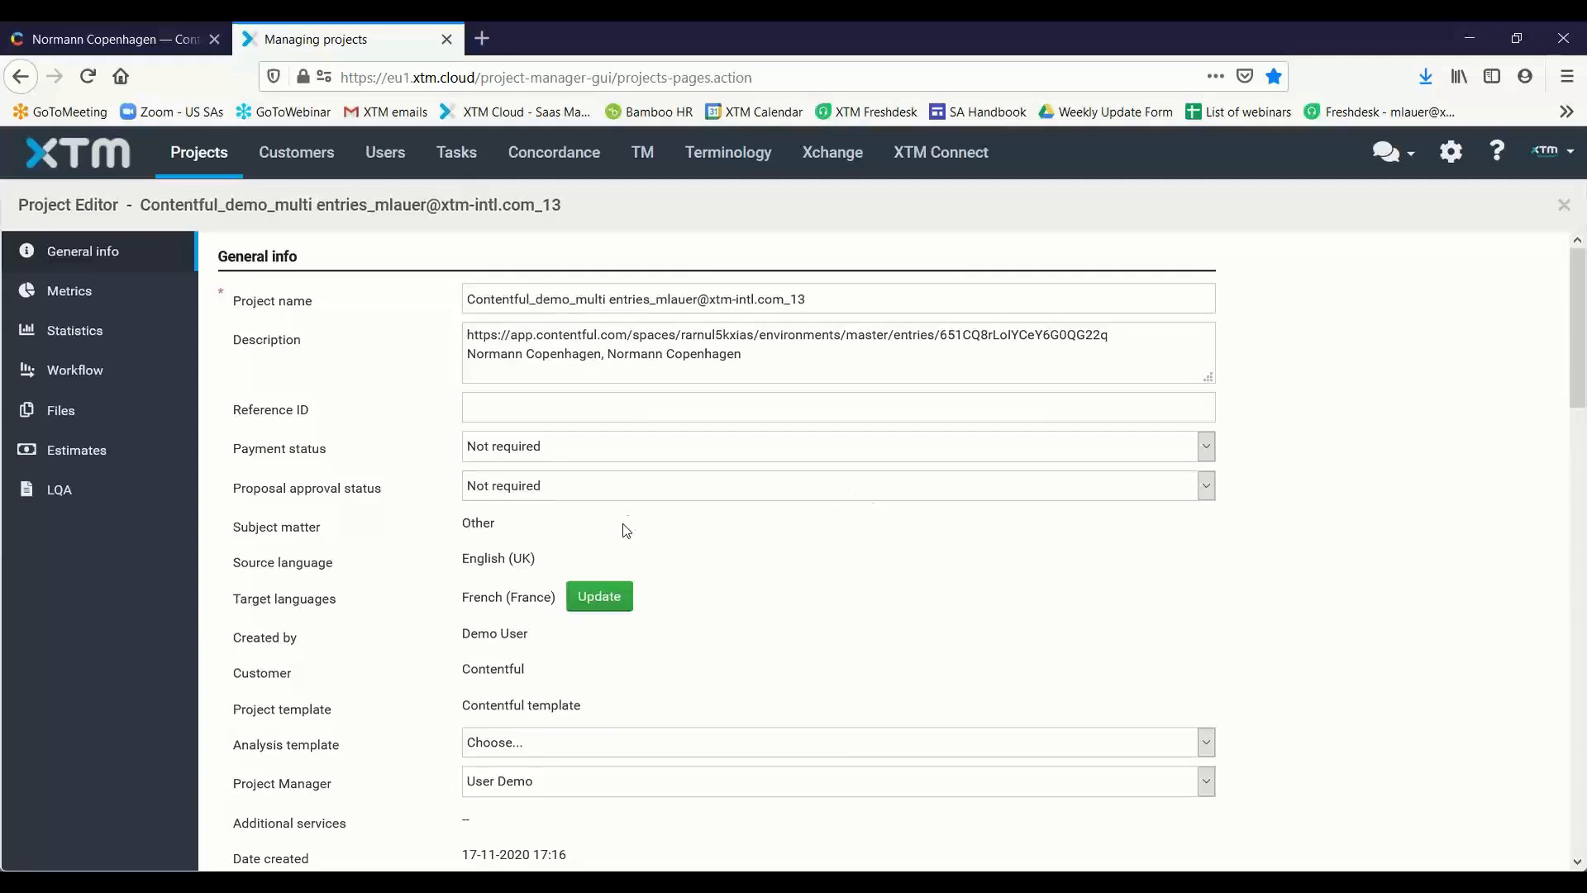
pyautogui.scroll(-1, 724, 588)
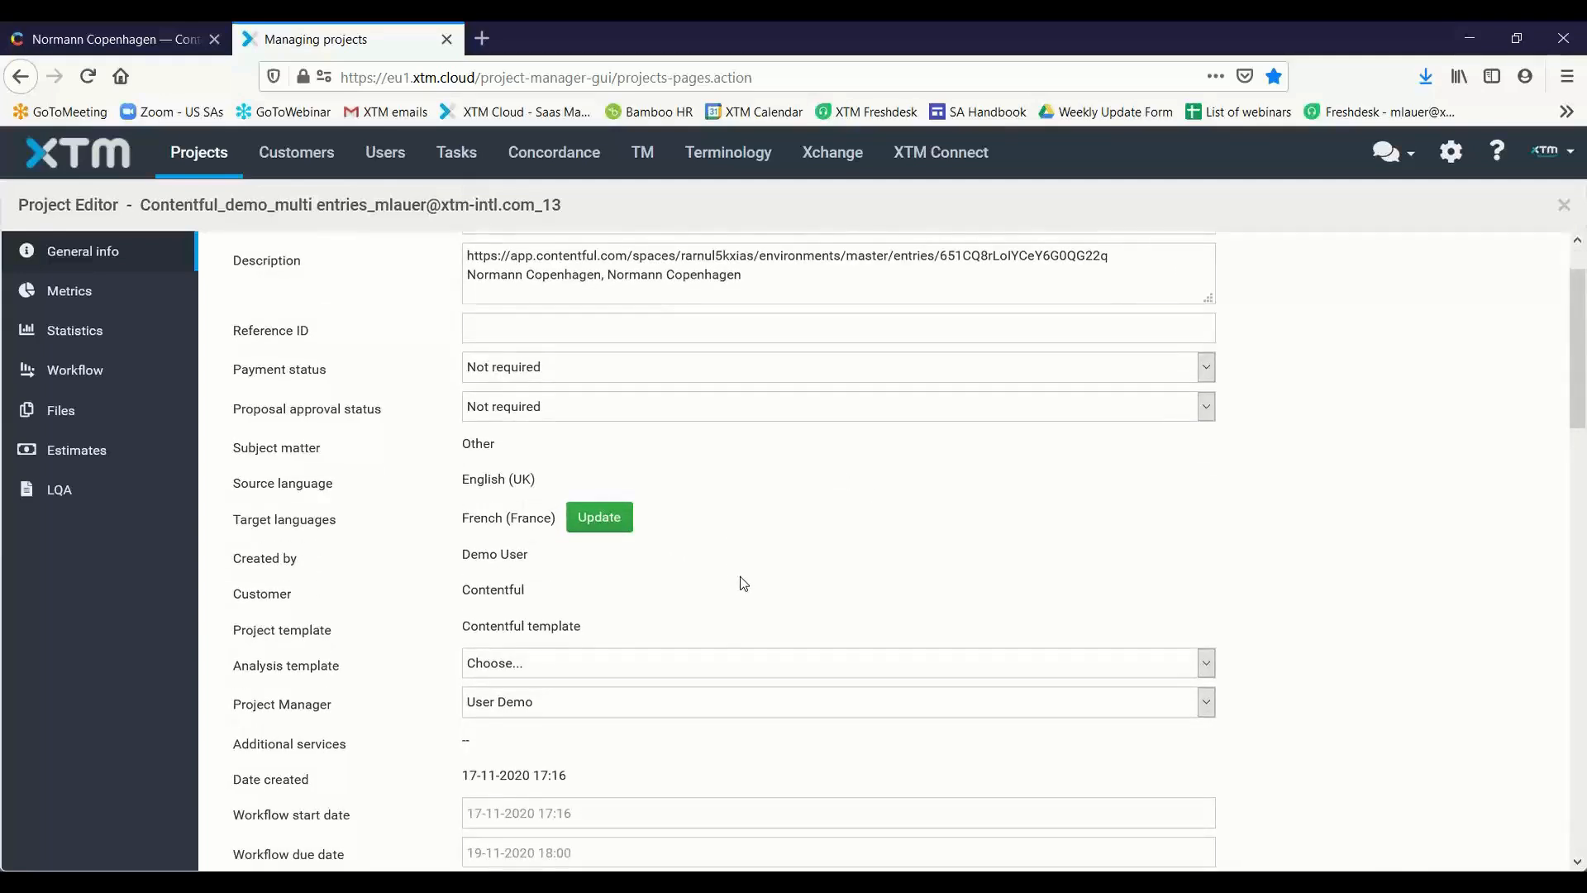
pyautogui.scroll(-1, 742, 584)
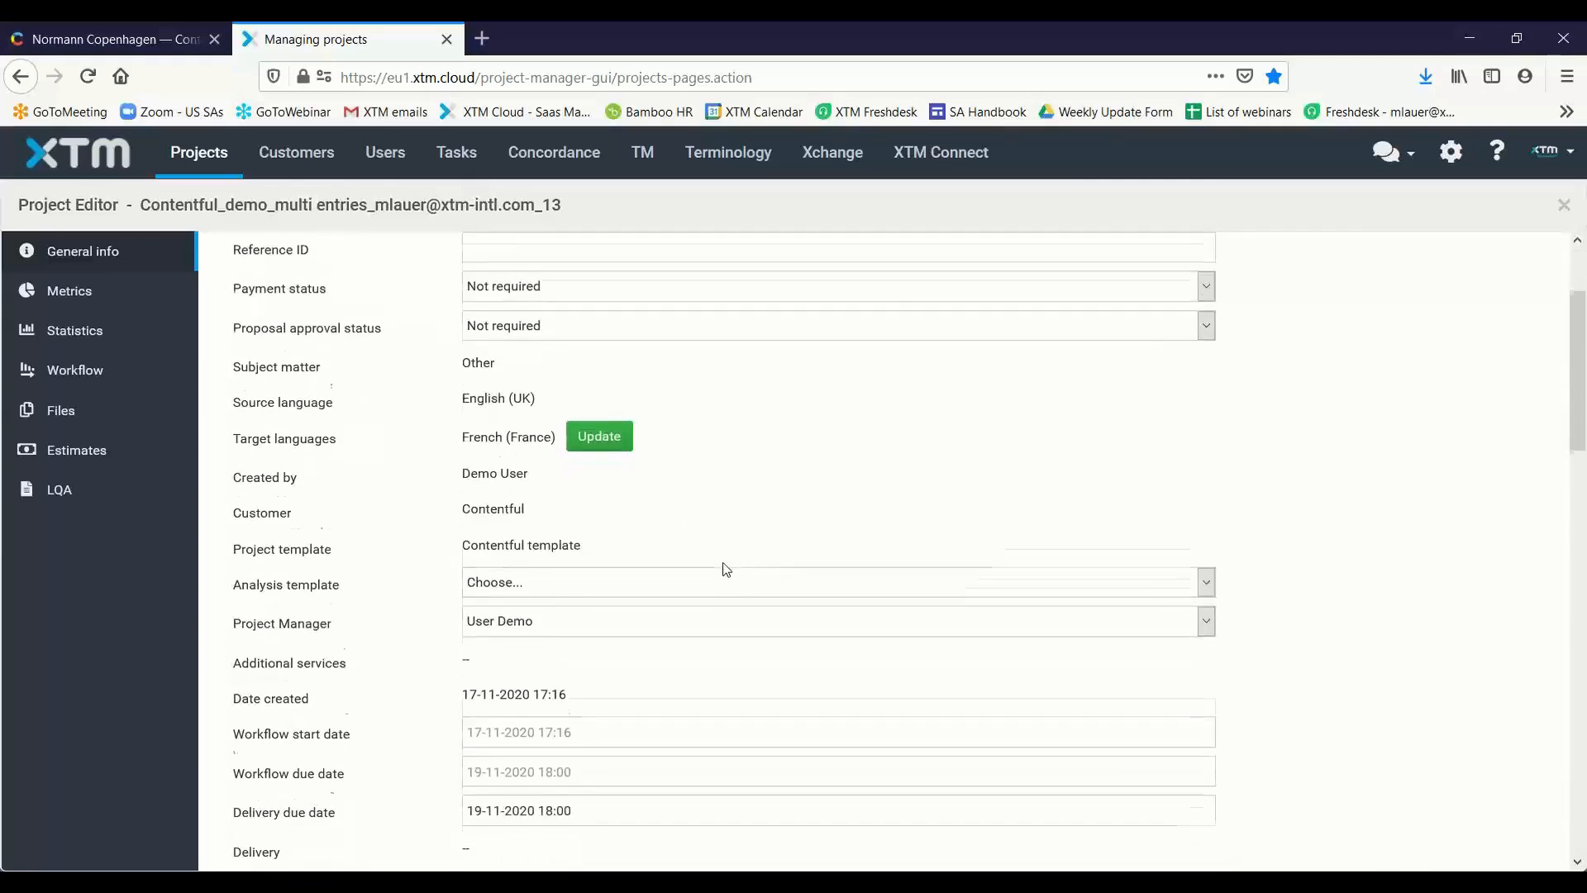
pyautogui.scroll(-2, 724, 567)
pyautogui.scroll(-1, 730, 565)
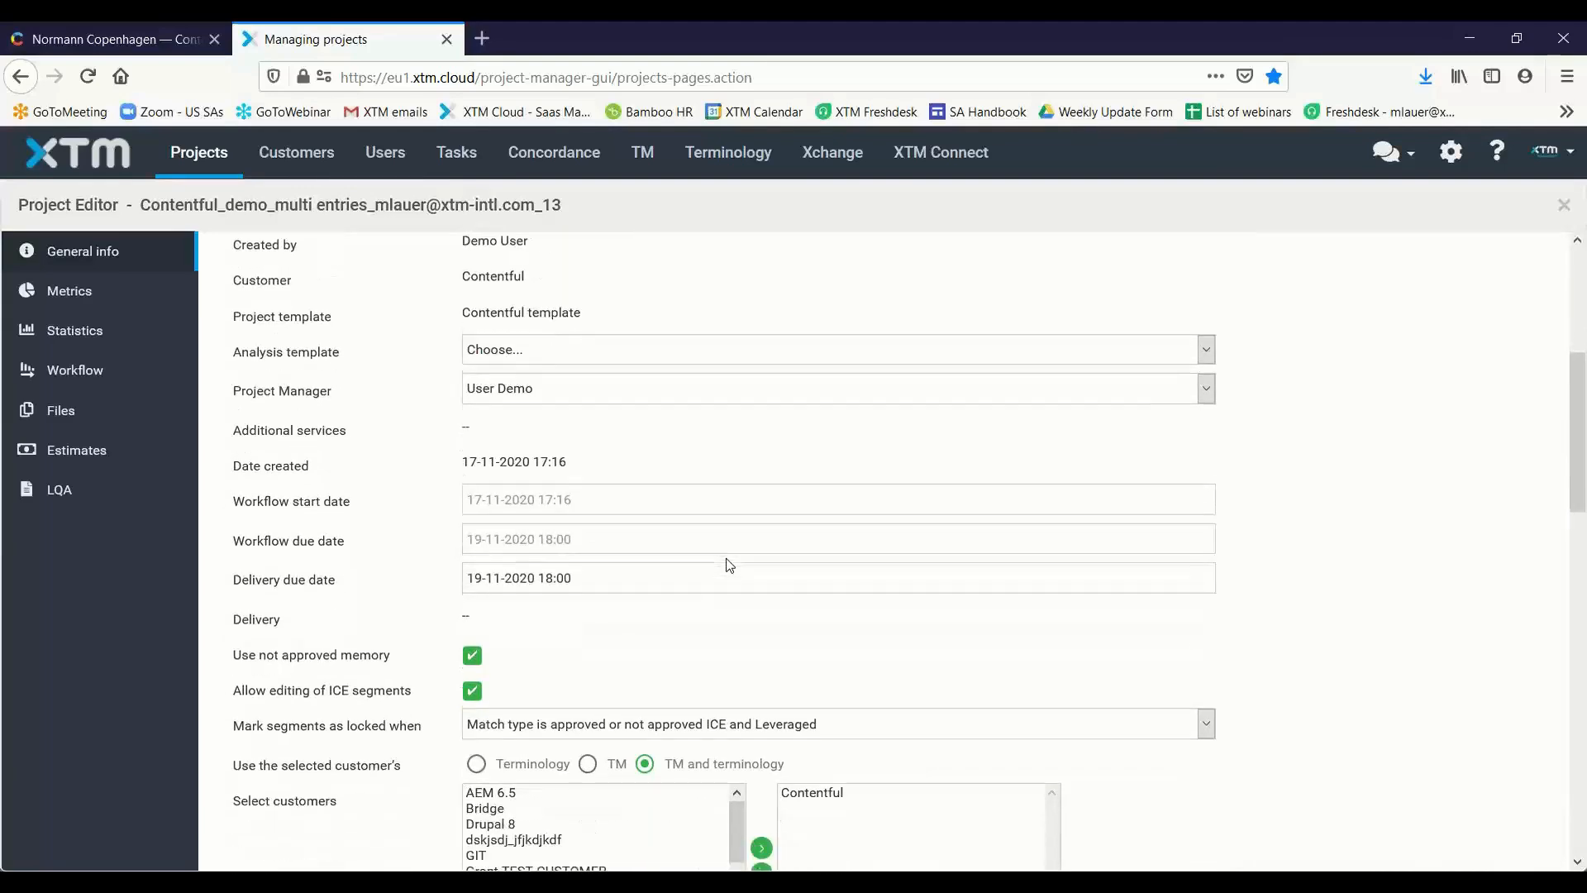
pyautogui.scroll(-5, 739, 523)
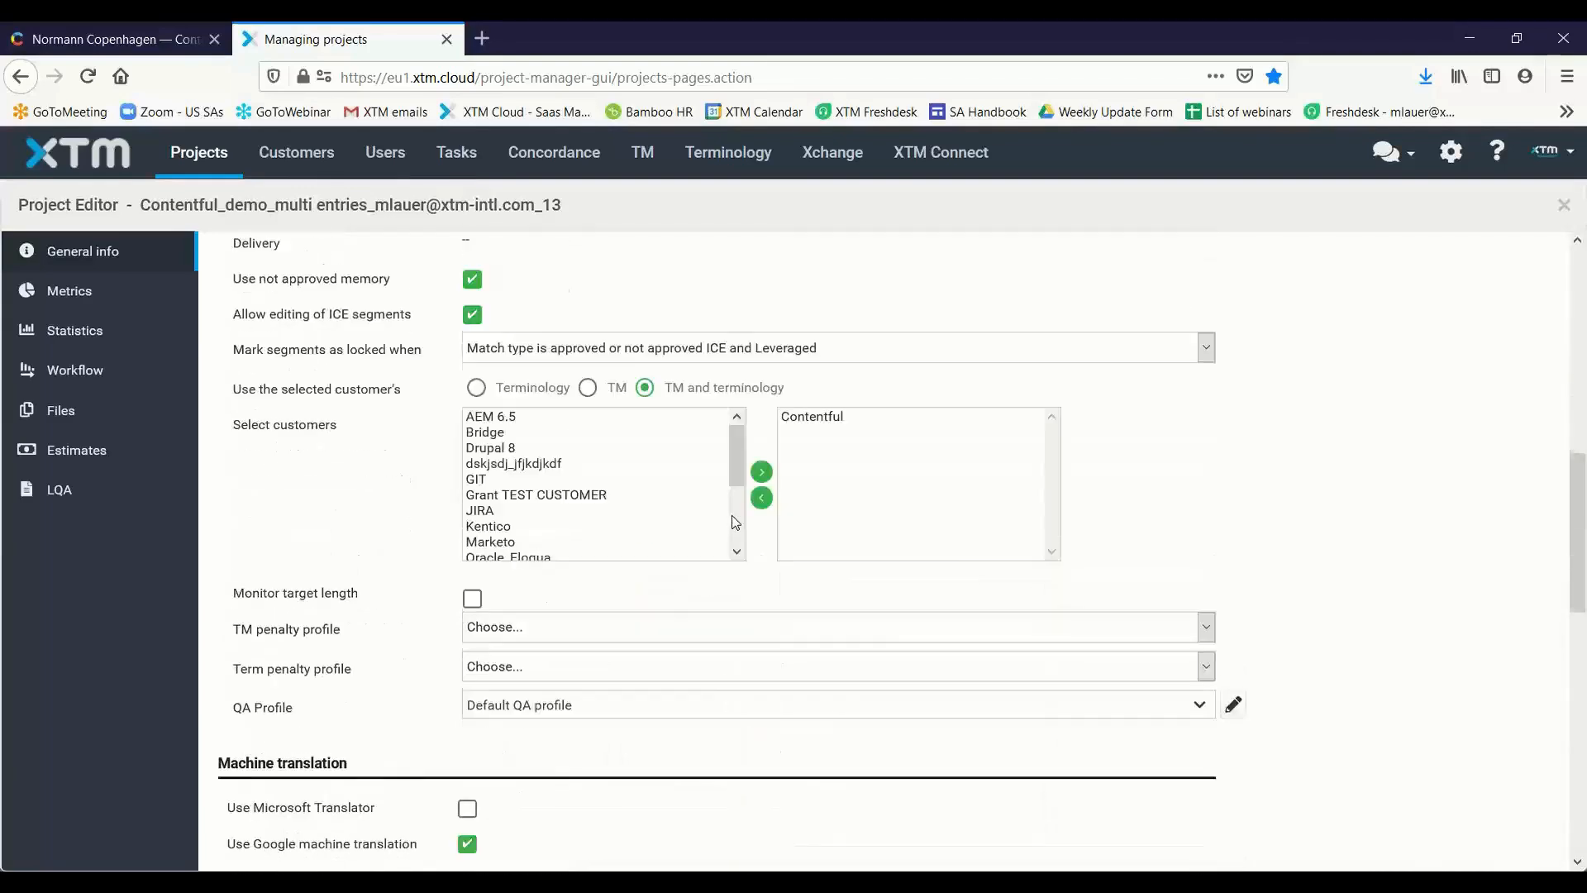
pyautogui.scroll(-3, 729, 505)
pyautogui.scroll(-5, 672, 556)
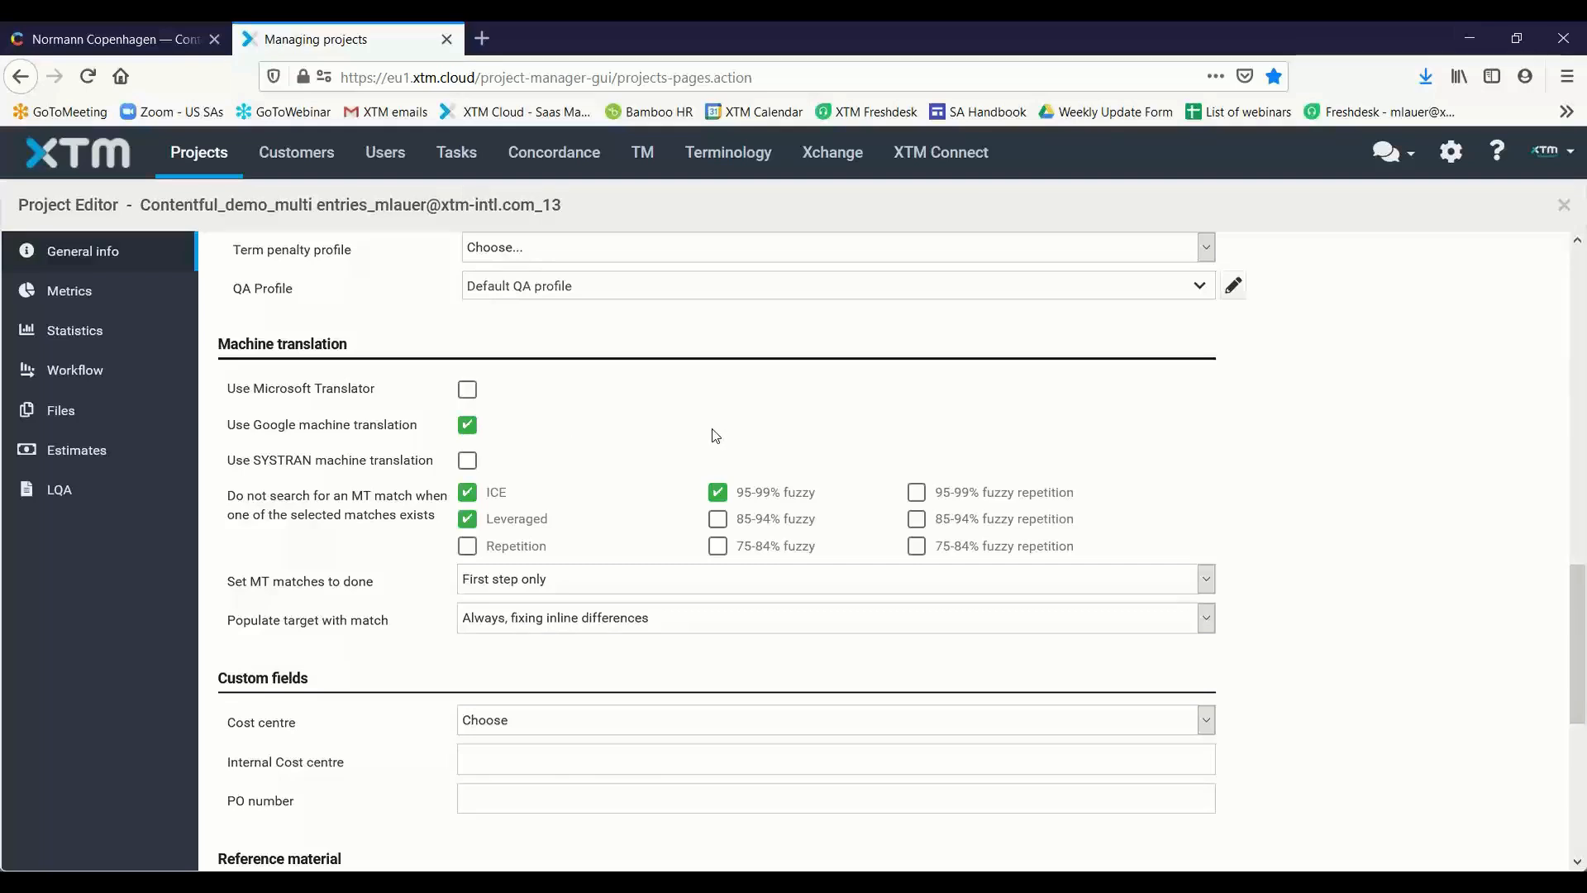
# From the project's workflow, open Normann Copenhagen_1.xliff in XTM Workbench for the Translate 1 step as yourself, with read-only off
pyautogui.scroll(-2, 748, 426)
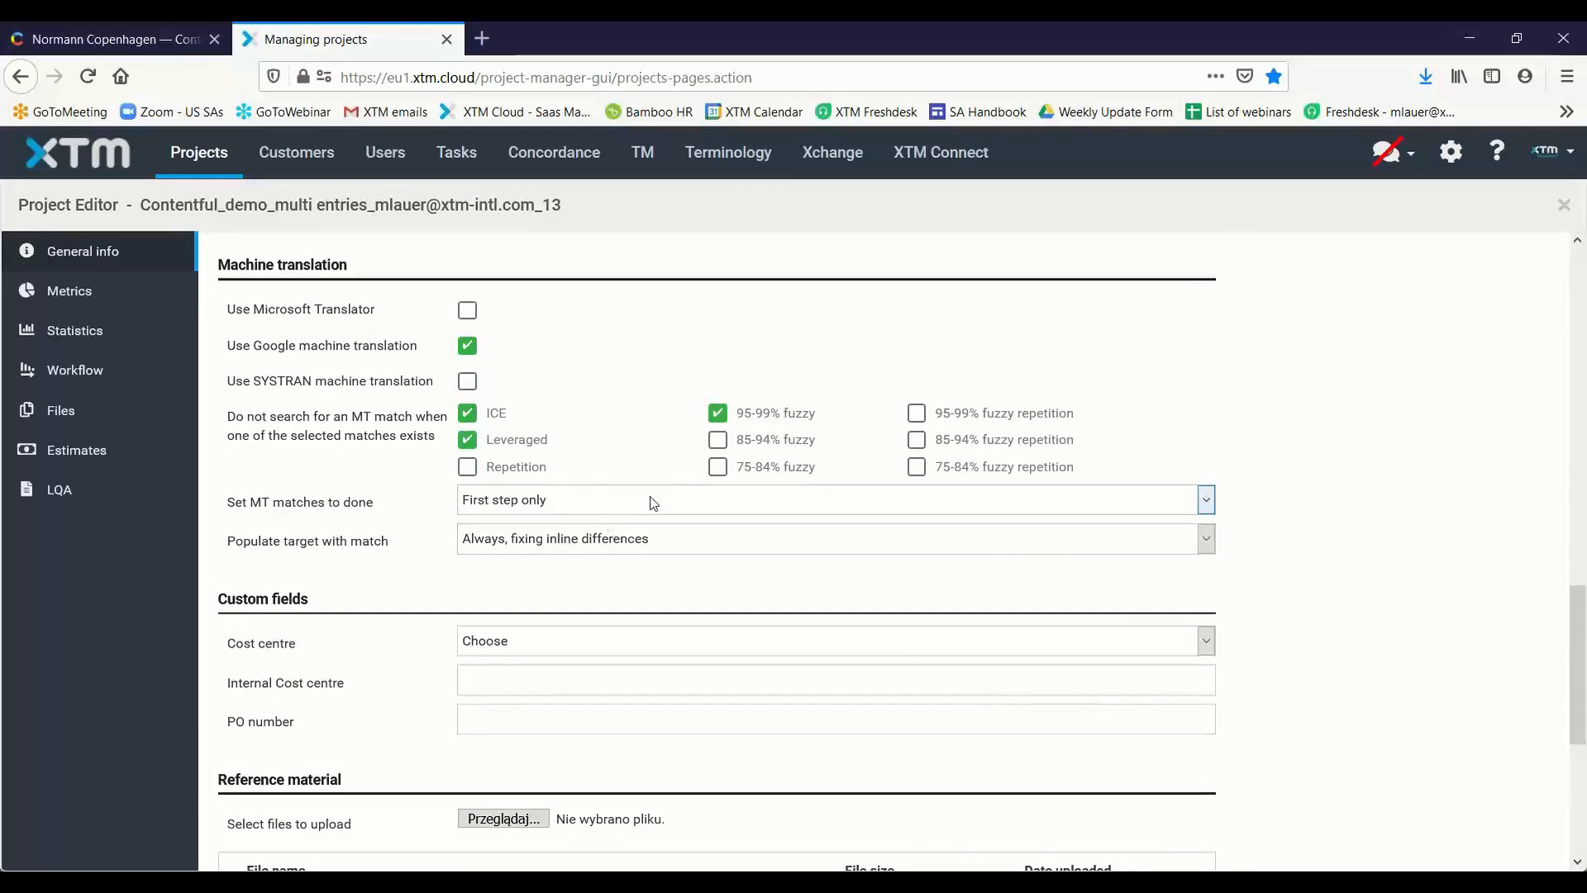
pyautogui.scroll(10, 453, 475)
pyautogui.click(86, 370)
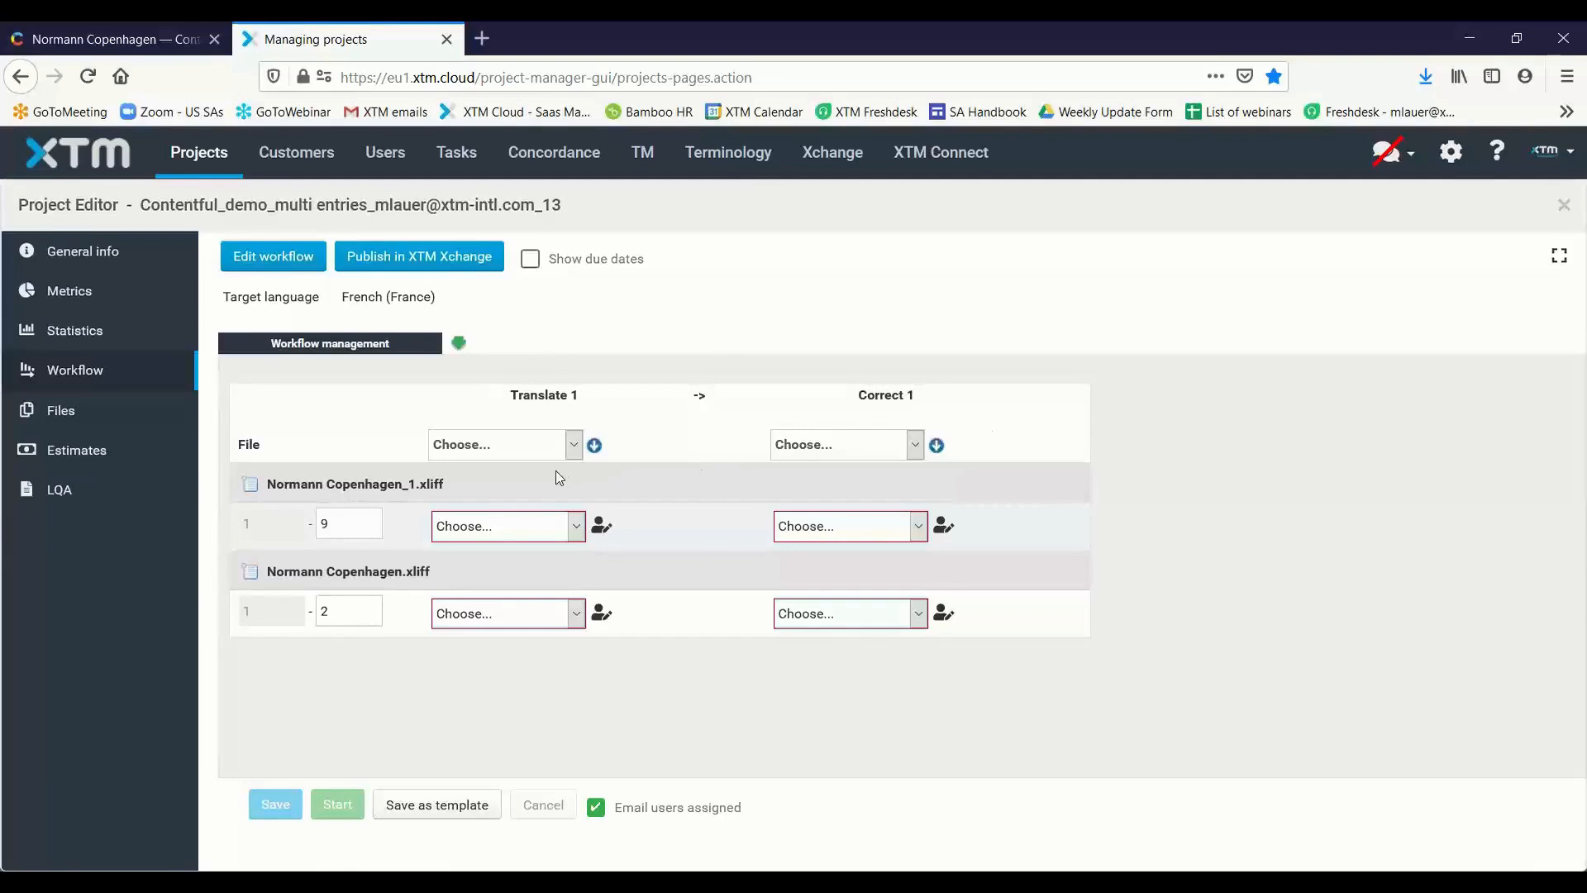
pyautogui.rightClick(256, 486)
pyautogui.click(463, 495)
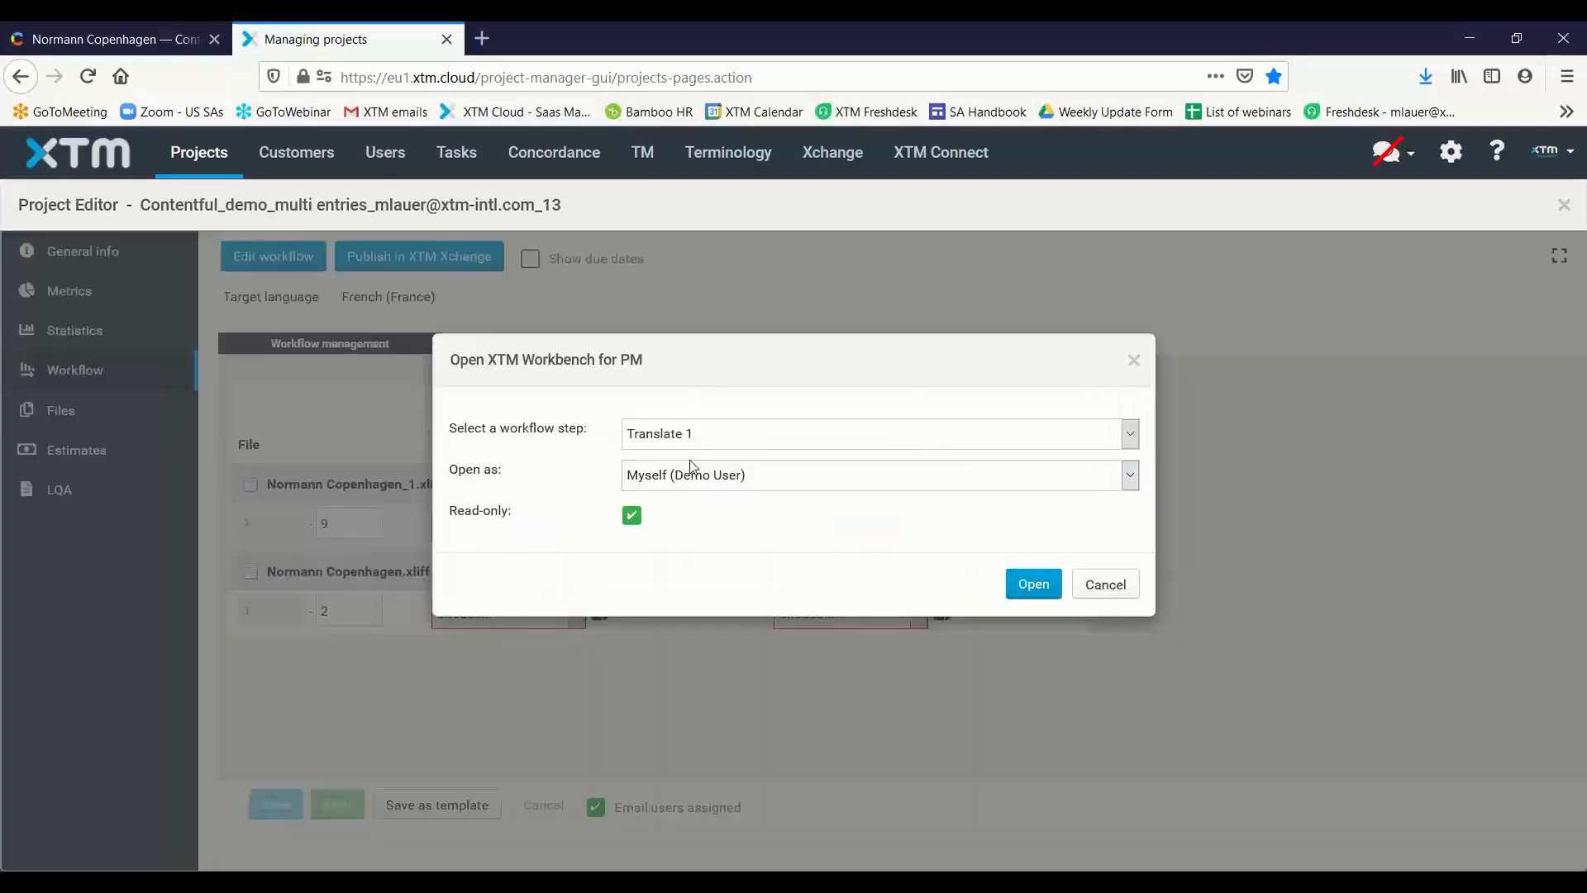
pyautogui.click(632, 516)
pyautogui.click(1033, 583)
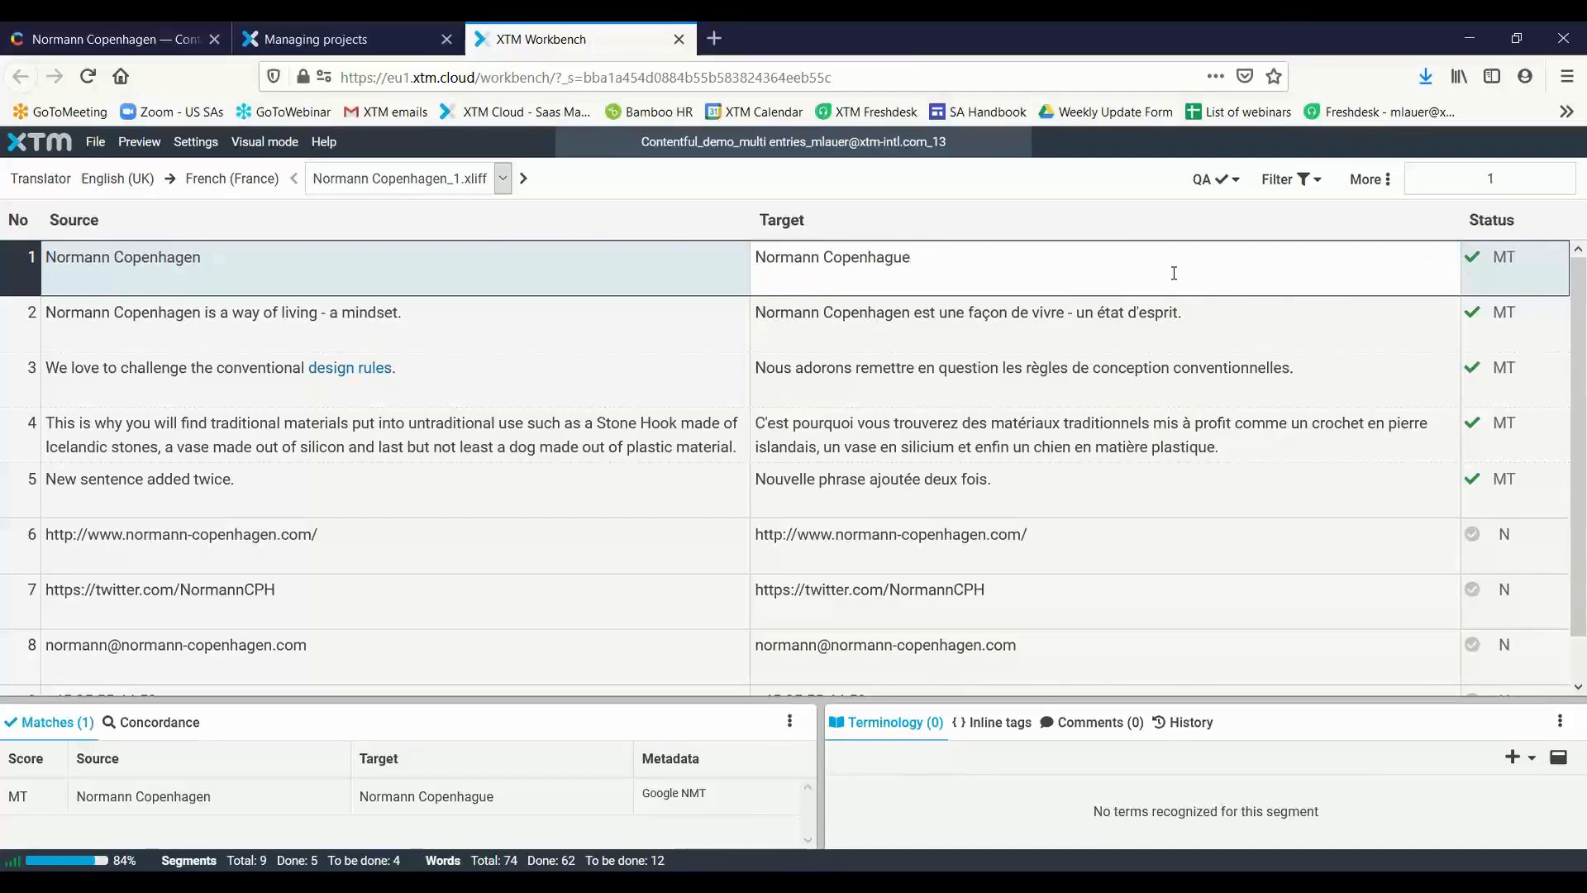
# Mark the incomplete segments 6 to 9 of Normann Copenhagen_1.xliff as done, return to segment 1 and close the Workbench
pyautogui.hotkey('ctrl', 'Return')
pyautogui.hotkey('ctrl', 'Return')
pyautogui.hotkey('ctrl', 'Return')
pyautogui.hotkey('ctrl', 'Return')
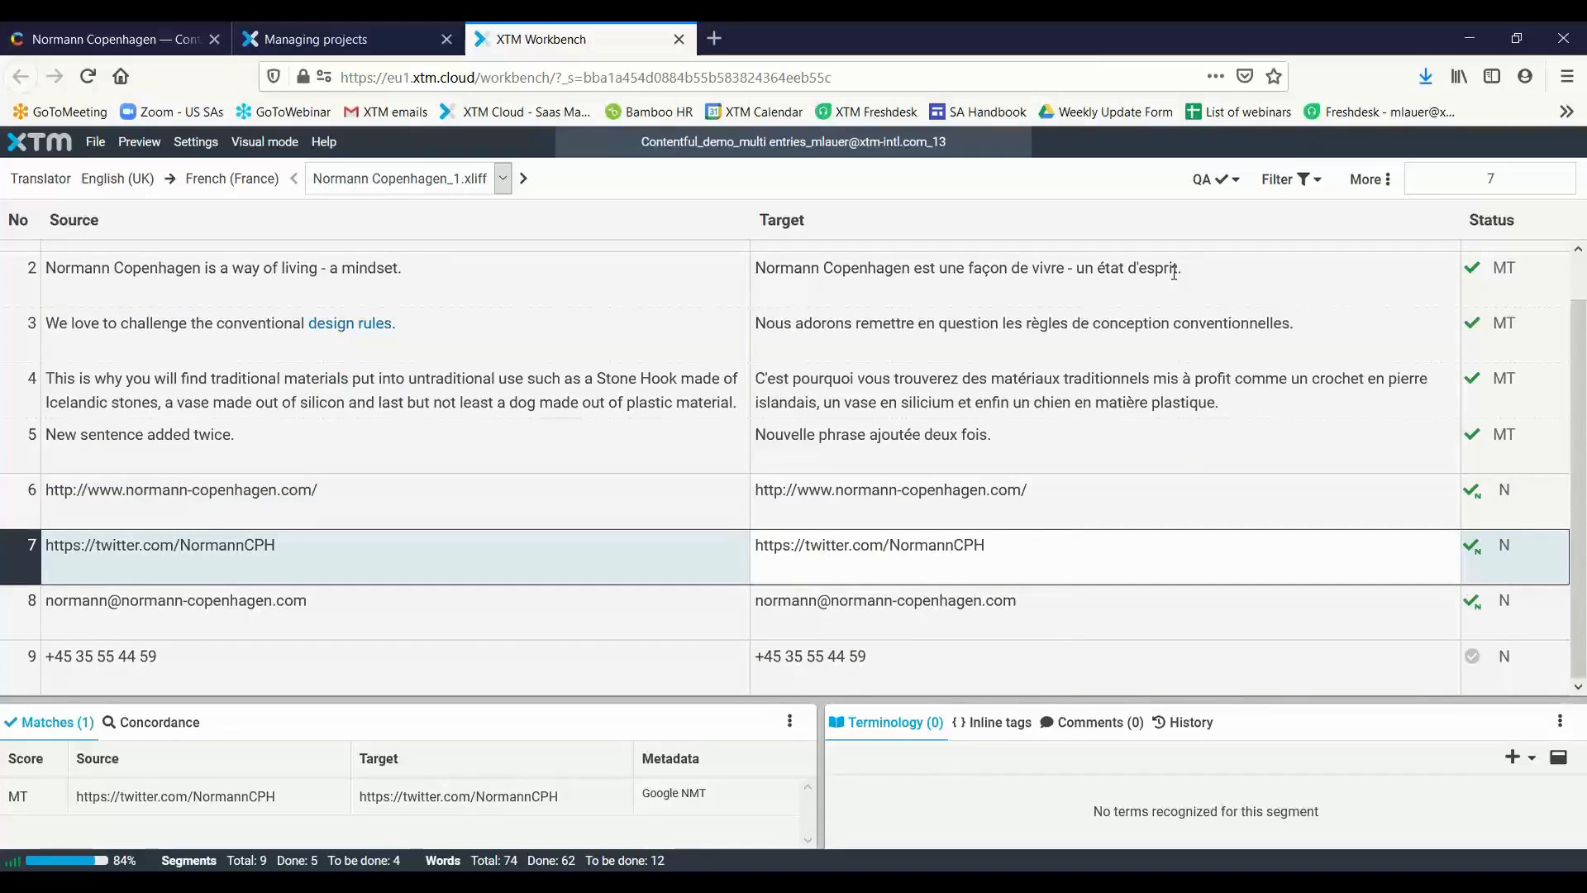
pyautogui.hotkey('ctrl', 'Return')
pyautogui.hotkey('ctrl', 'Return')
pyautogui.hotkey('ctrl', 'Return')
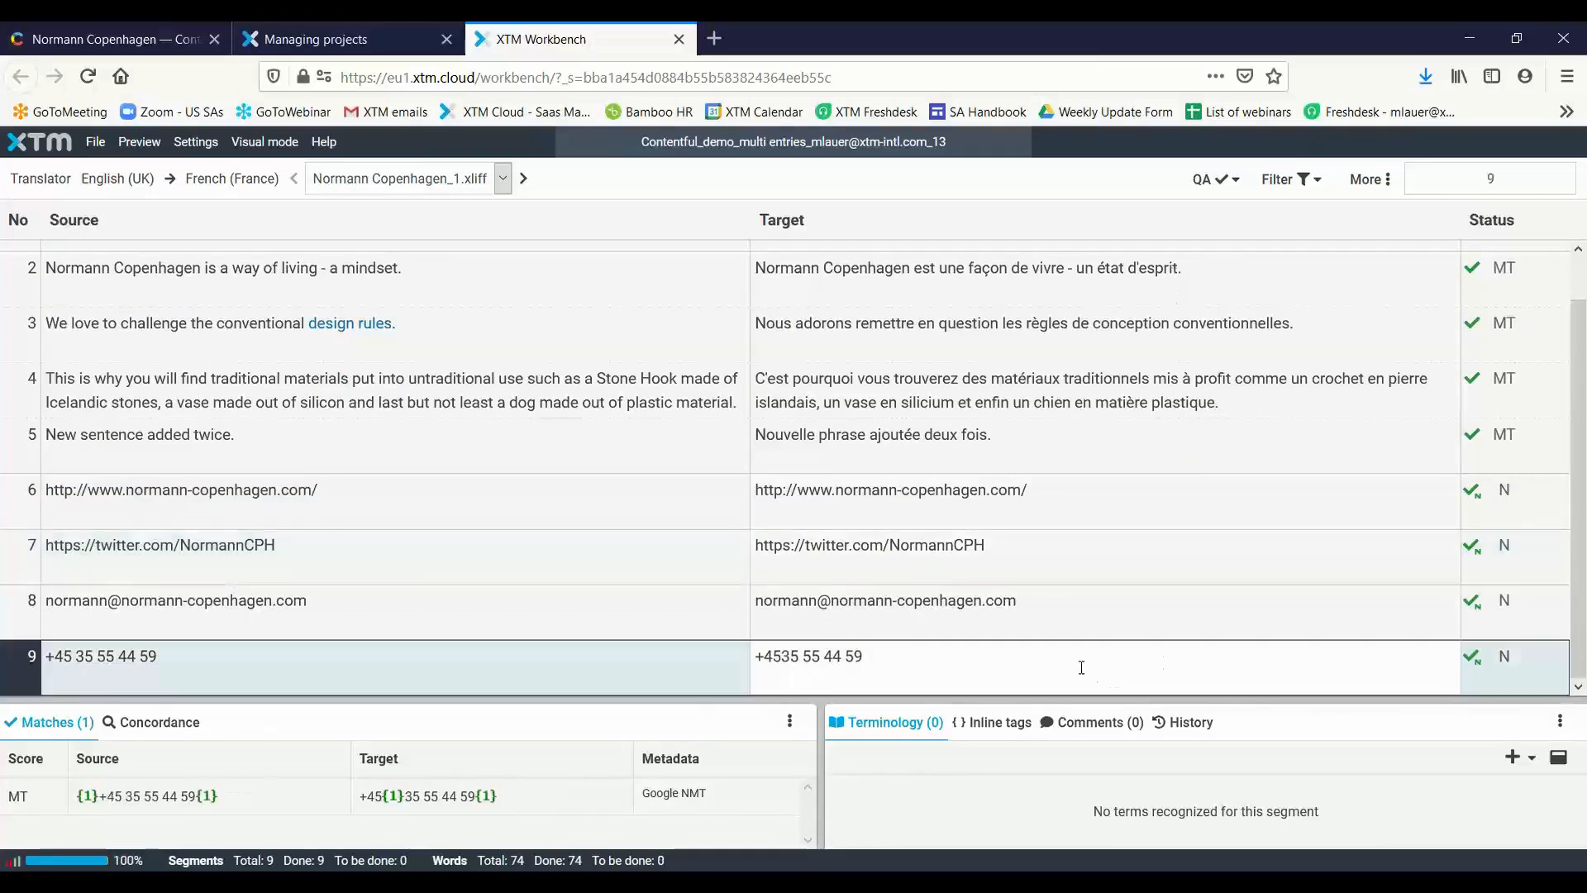
pyautogui.hotkey('ctrl', 'Return')
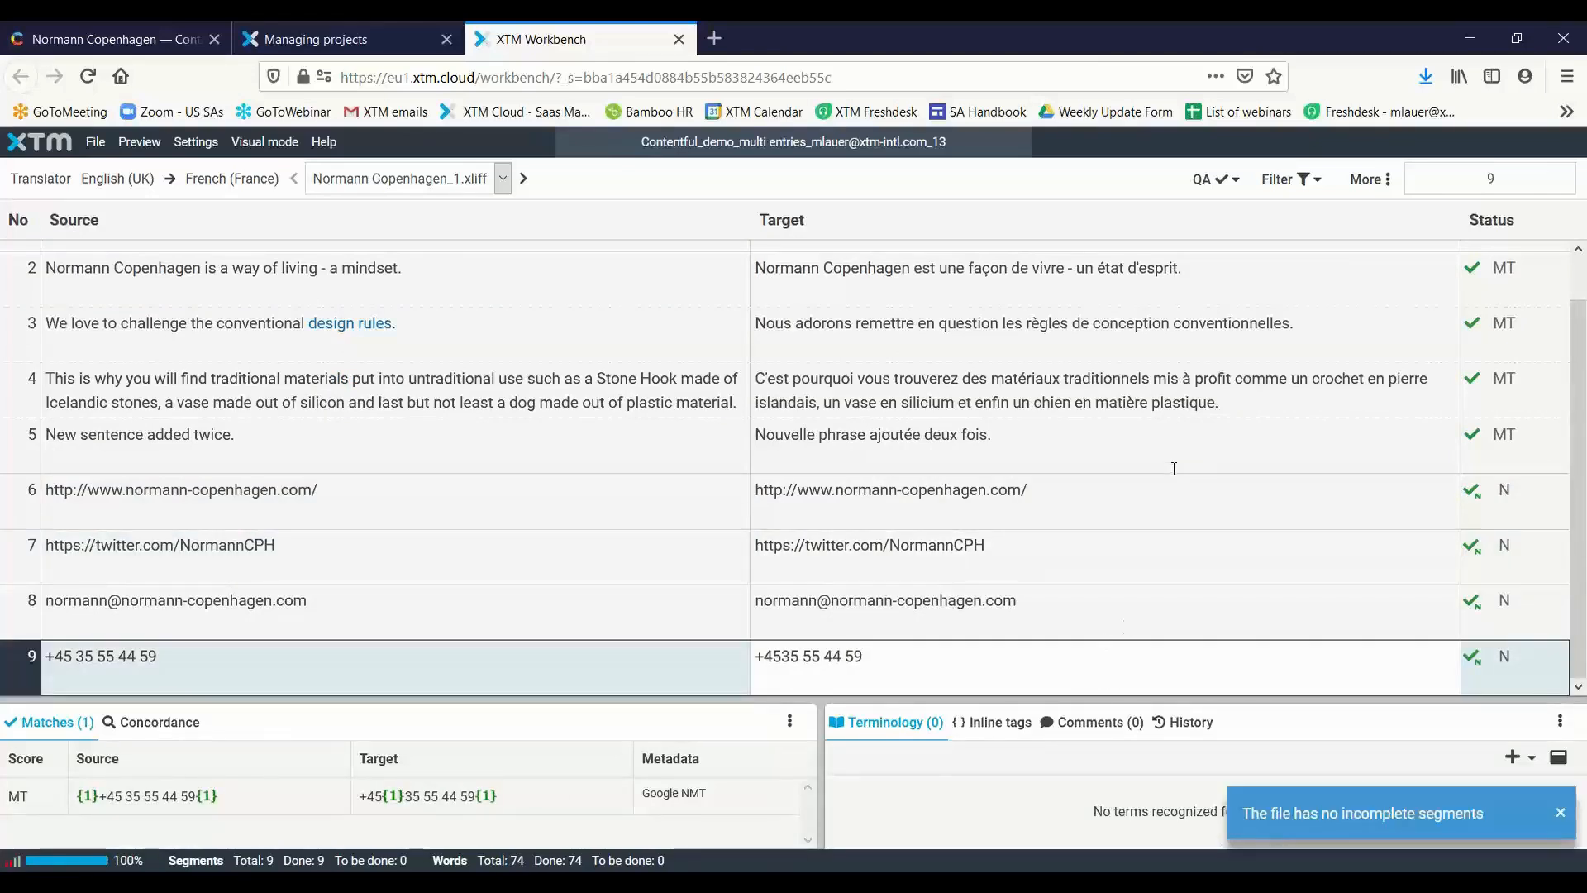
pyautogui.scroll(1, 1120, 533)
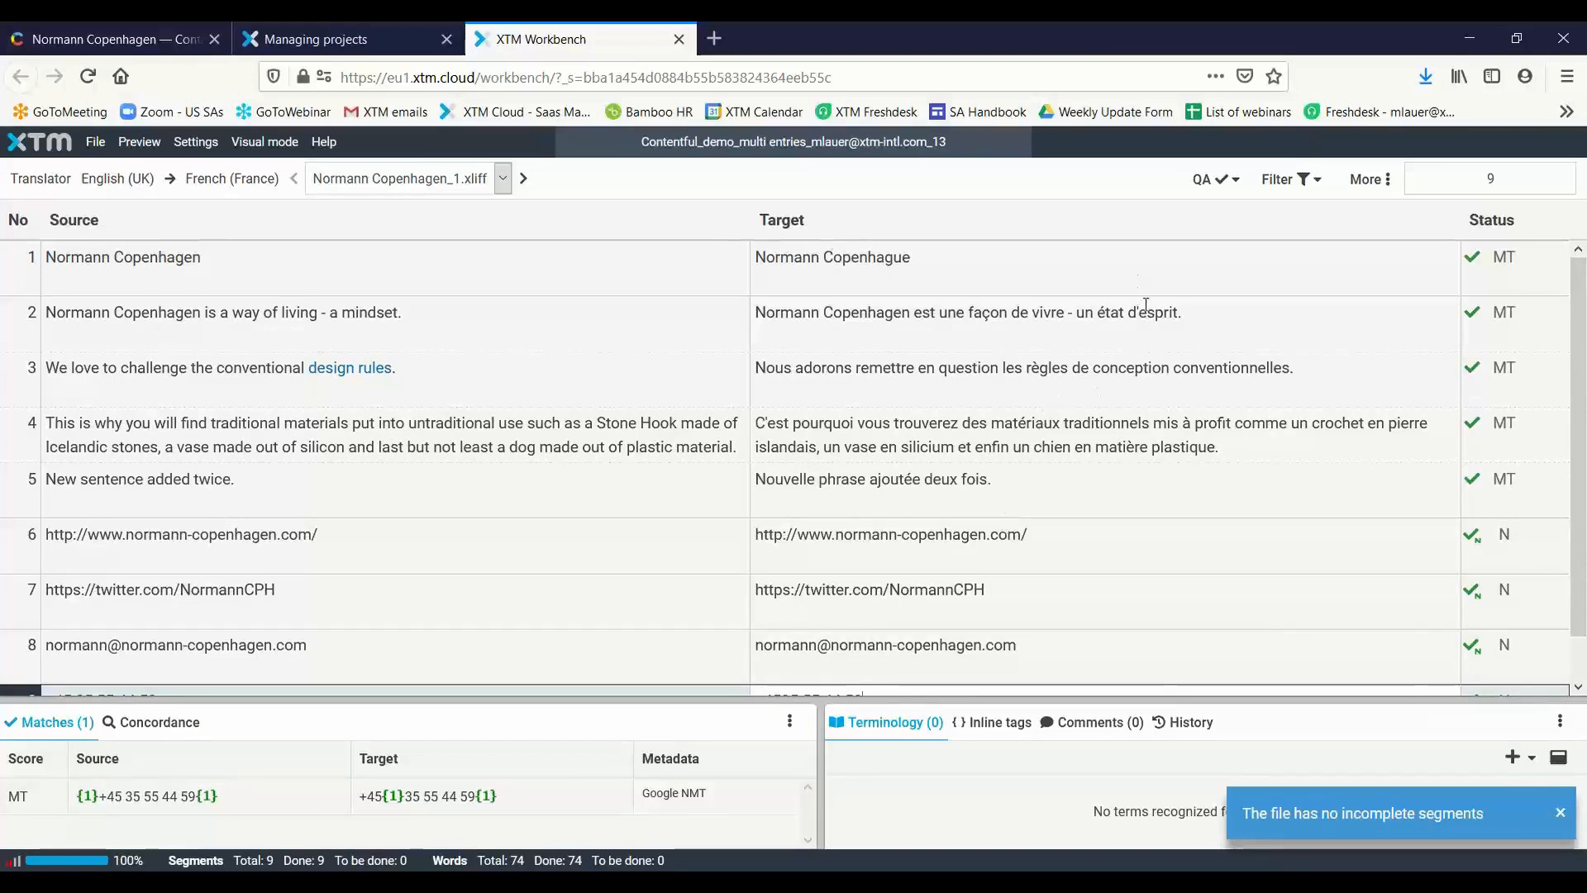
pyautogui.click(1128, 266)
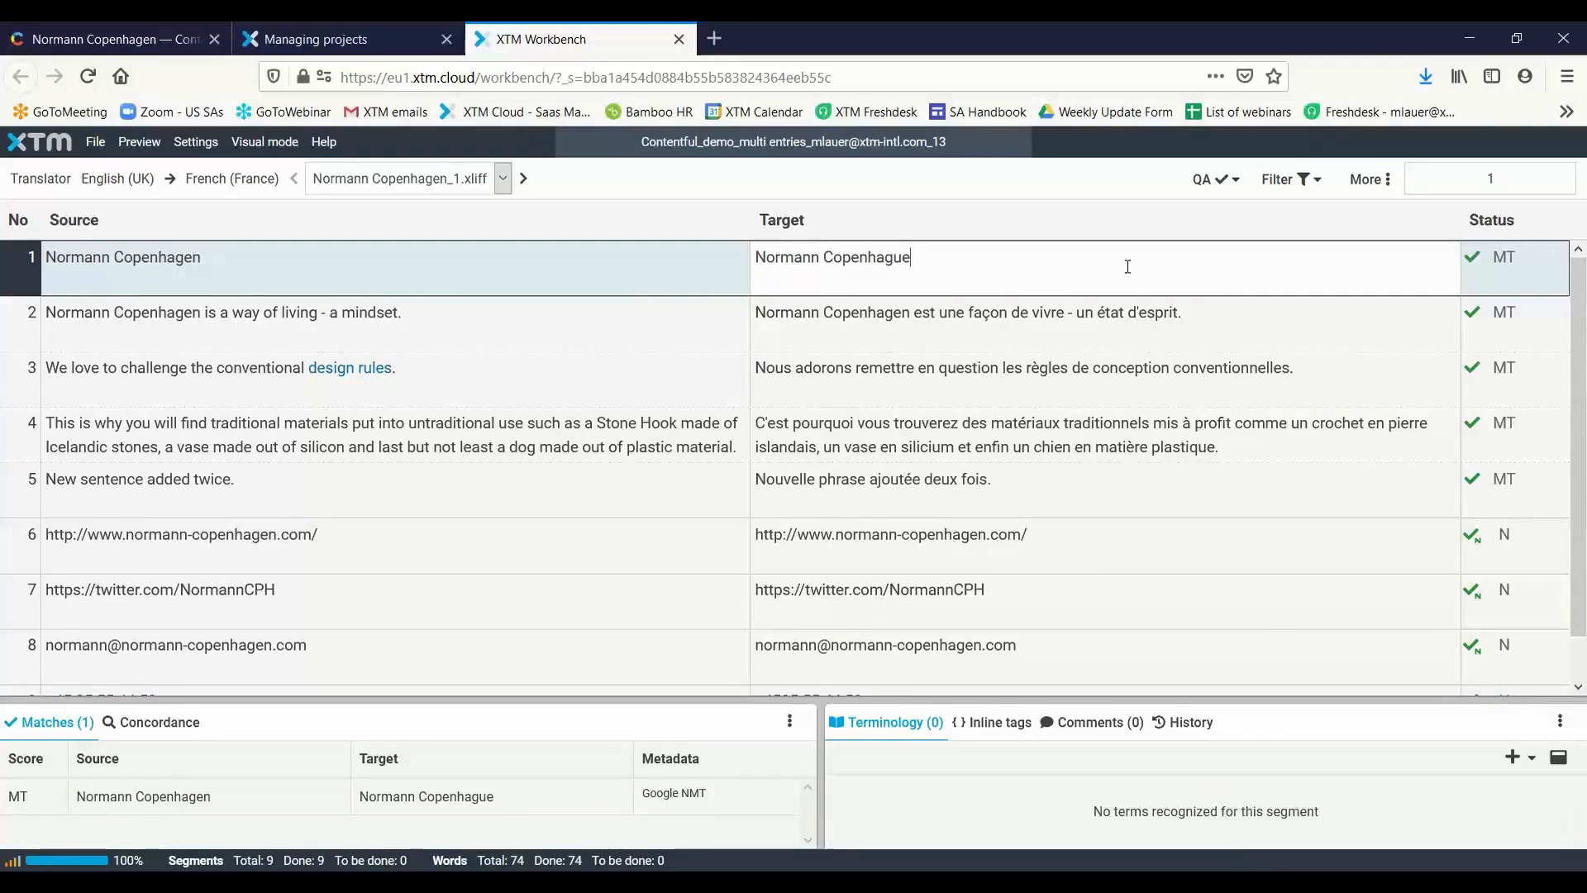
pyautogui.click(680, 39)
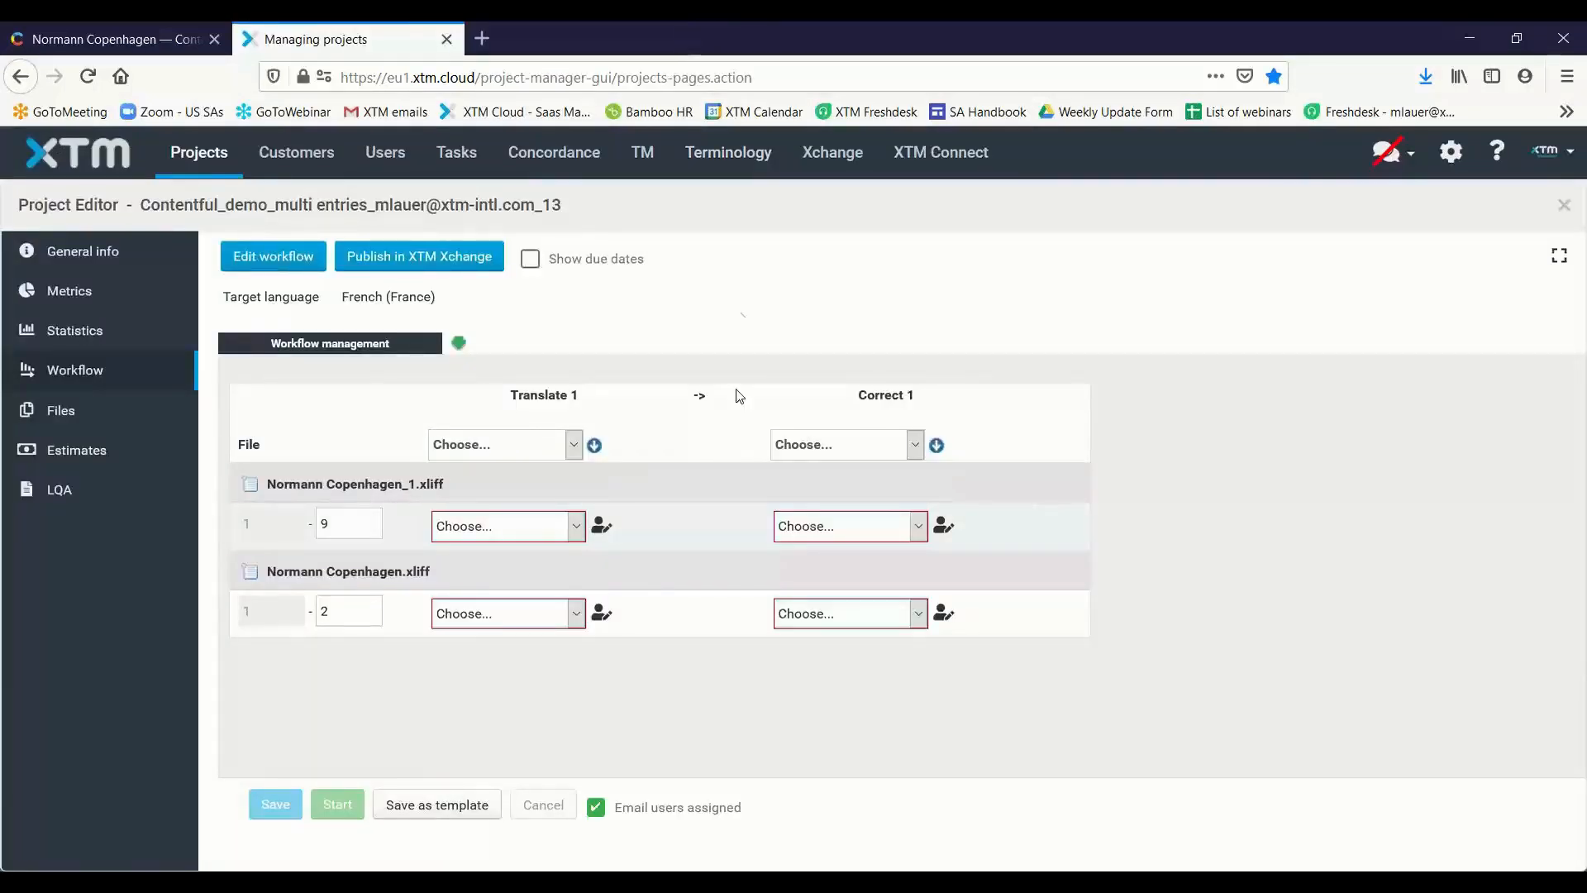
# Assign the same administrator user to Translate 1 and Correct 1 for both Normann Copenhagen files and start the workflow
pyautogui.click(503, 526)
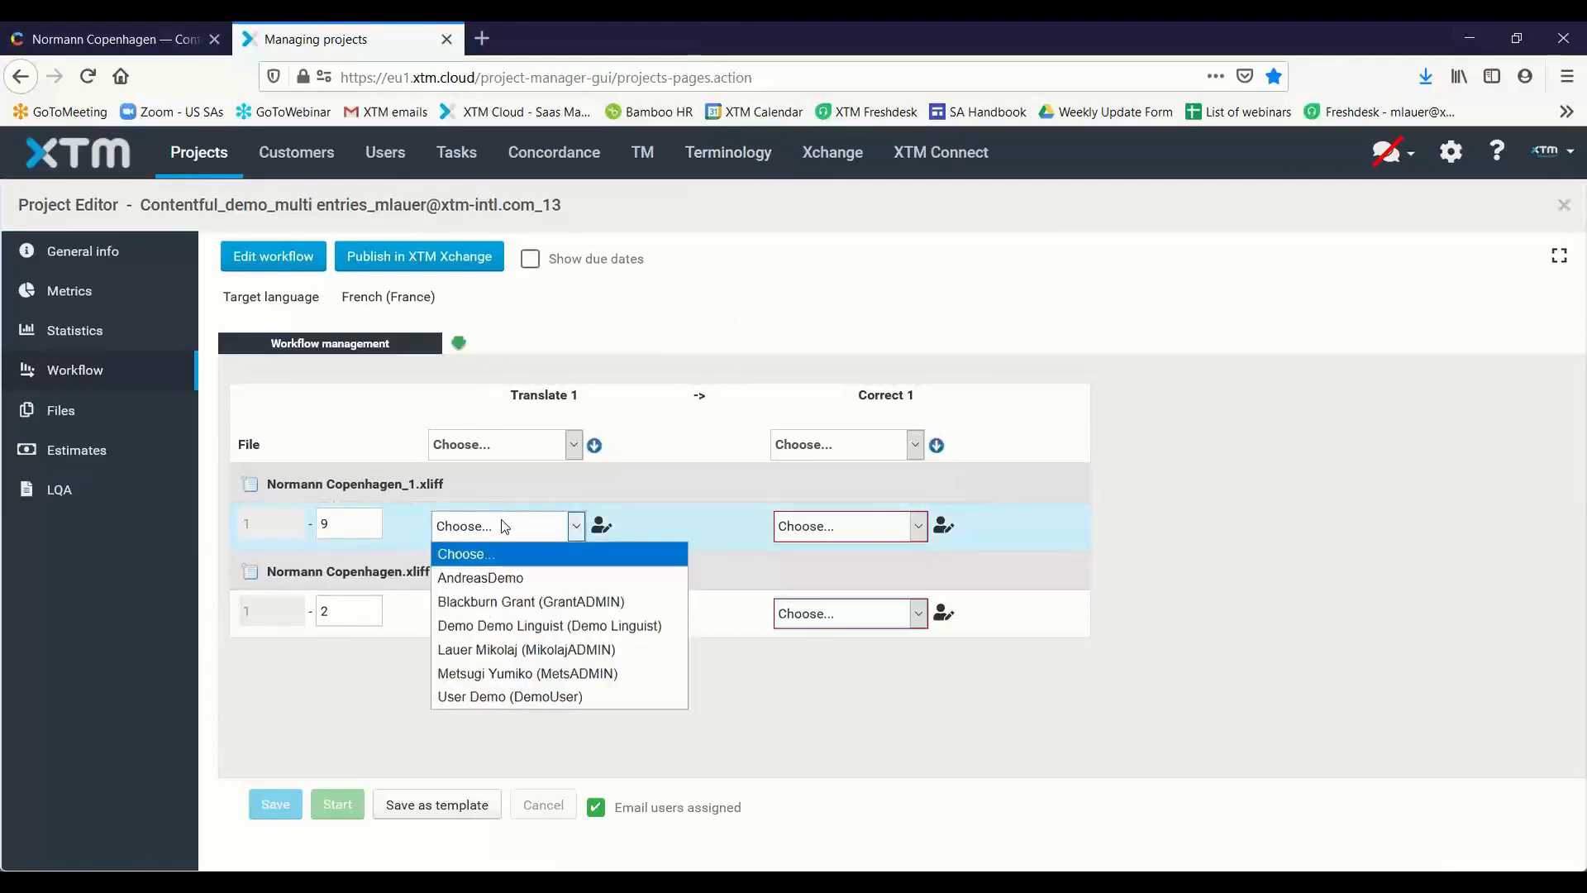
pyautogui.click(513, 649)
pyautogui.click(517, 620)
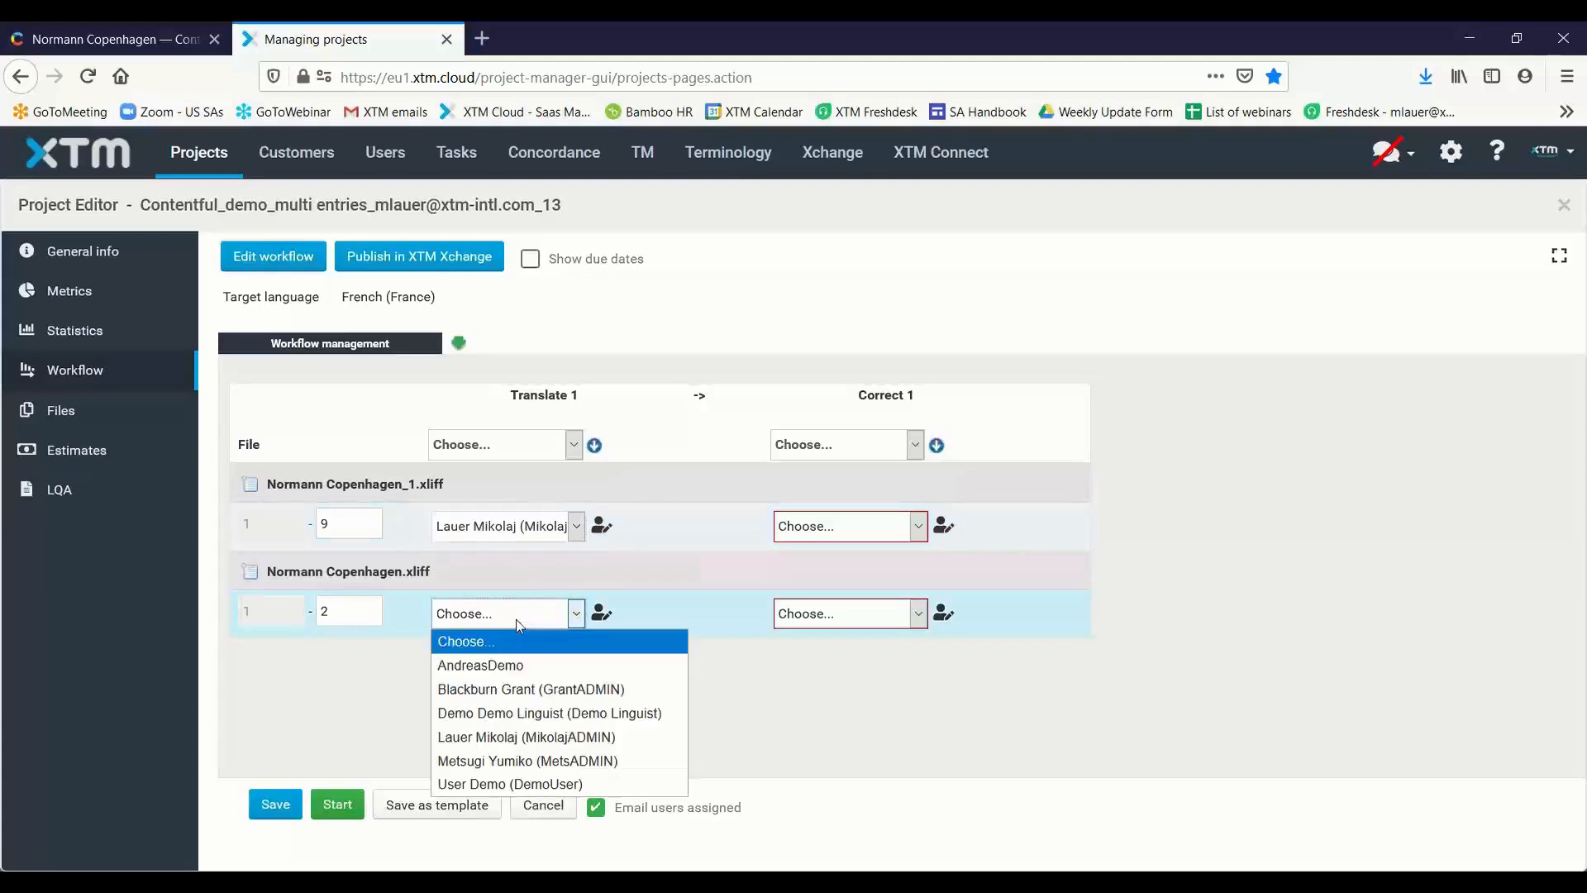
pyautogui.click(567, 738)
pyautogui.click(818, 529)
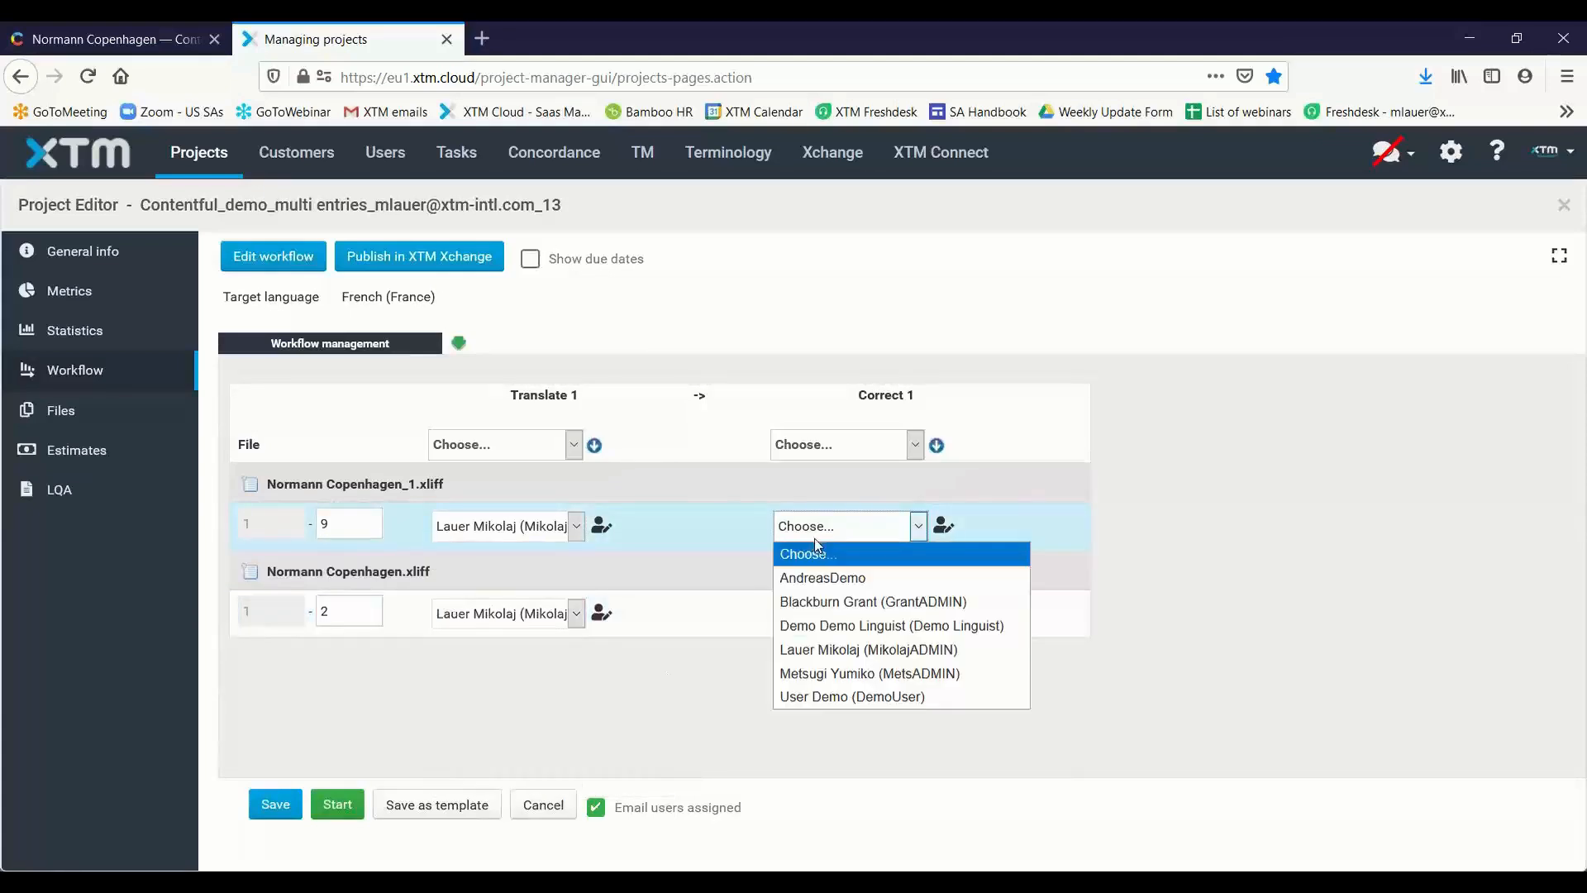
pyautogui.click(843, 647)
pyautogui.click(850, 616)
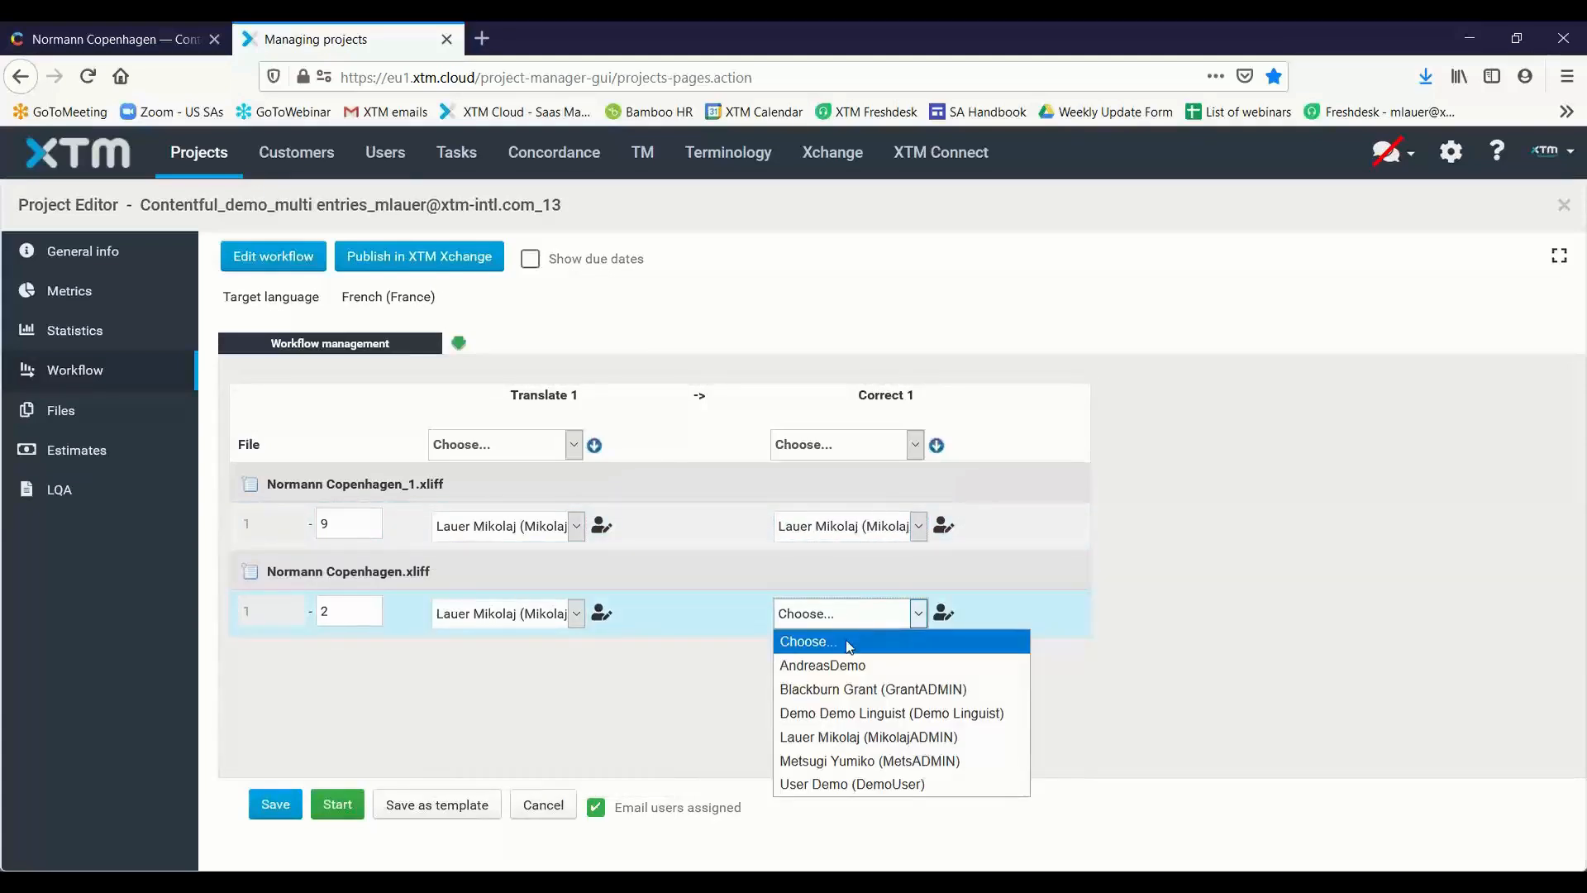
pyautogui.click(870, 738)
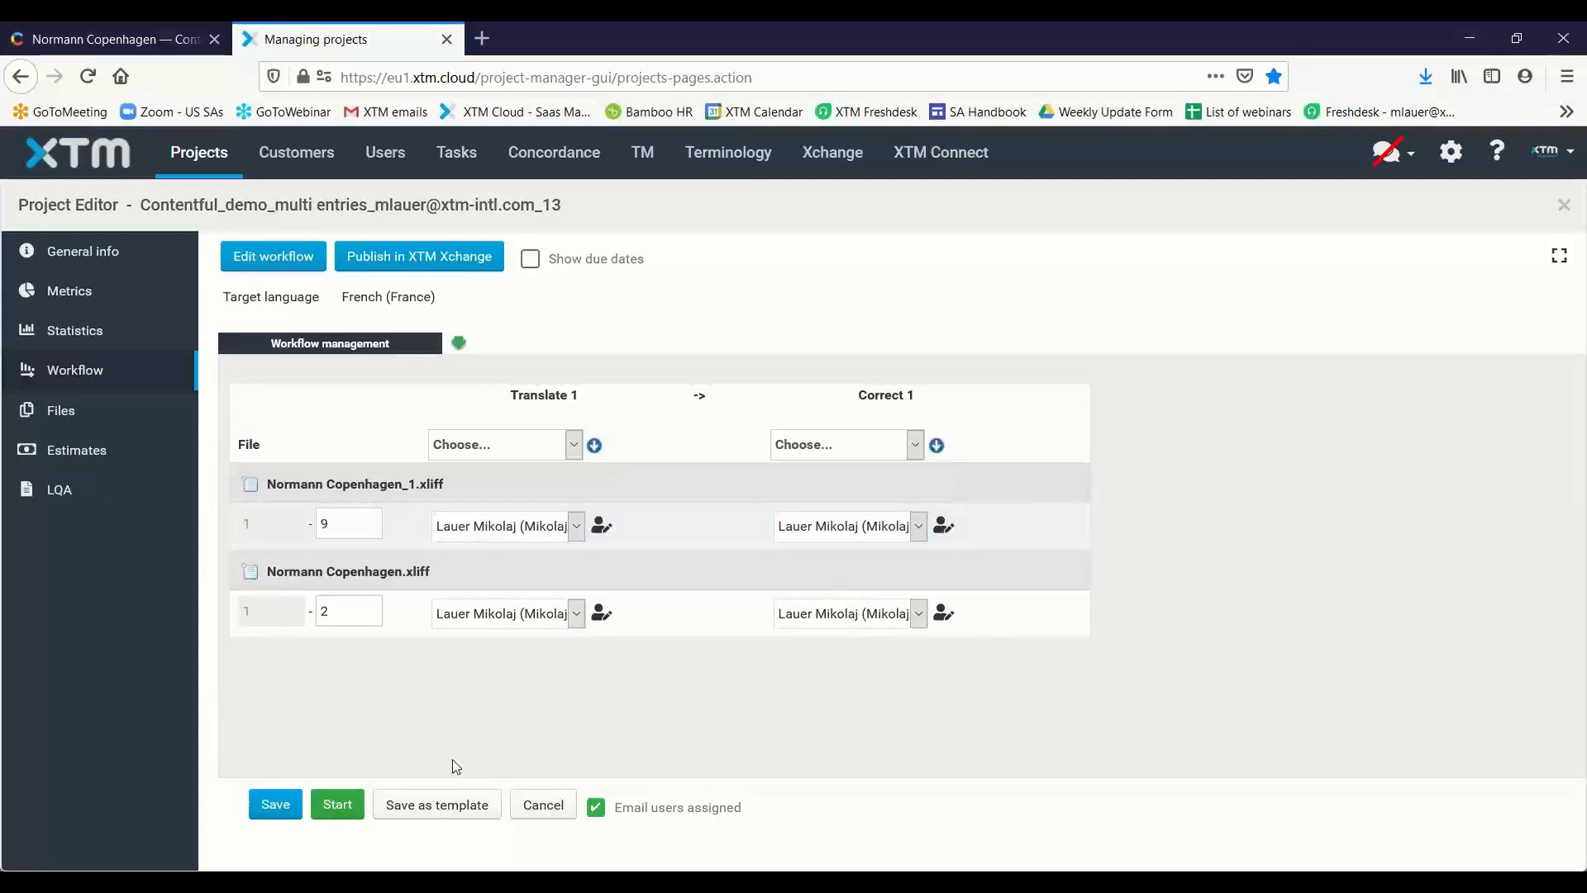
pyautogui.click(337, 804)
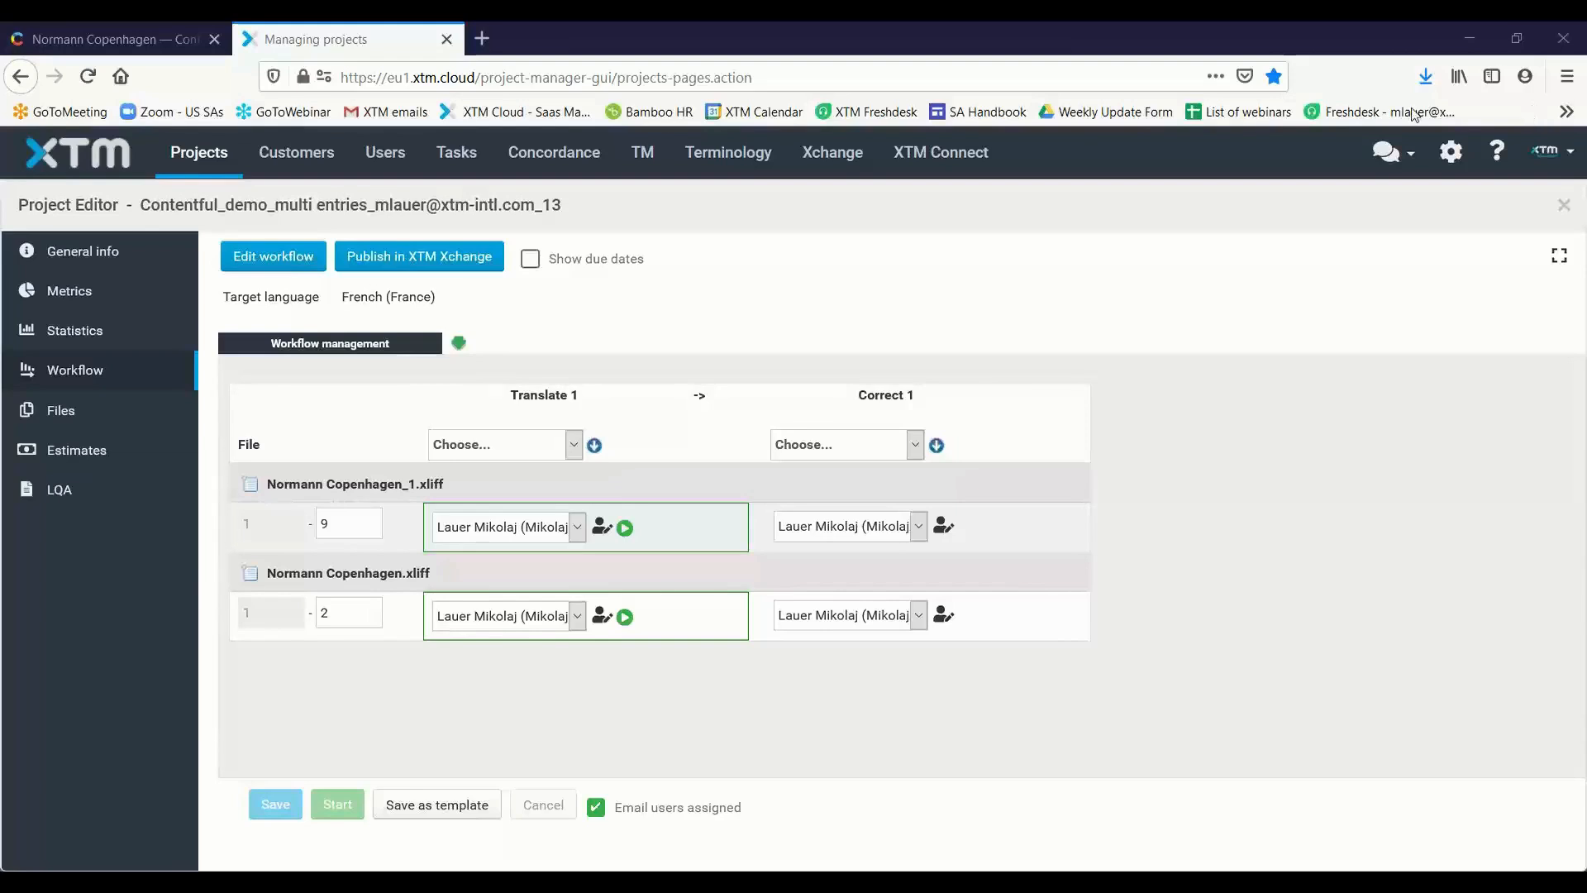
# Examine the Contentful project template's workflow, including its default linguists per target language and the automatic project start option
pyautogui.click(207, 159)
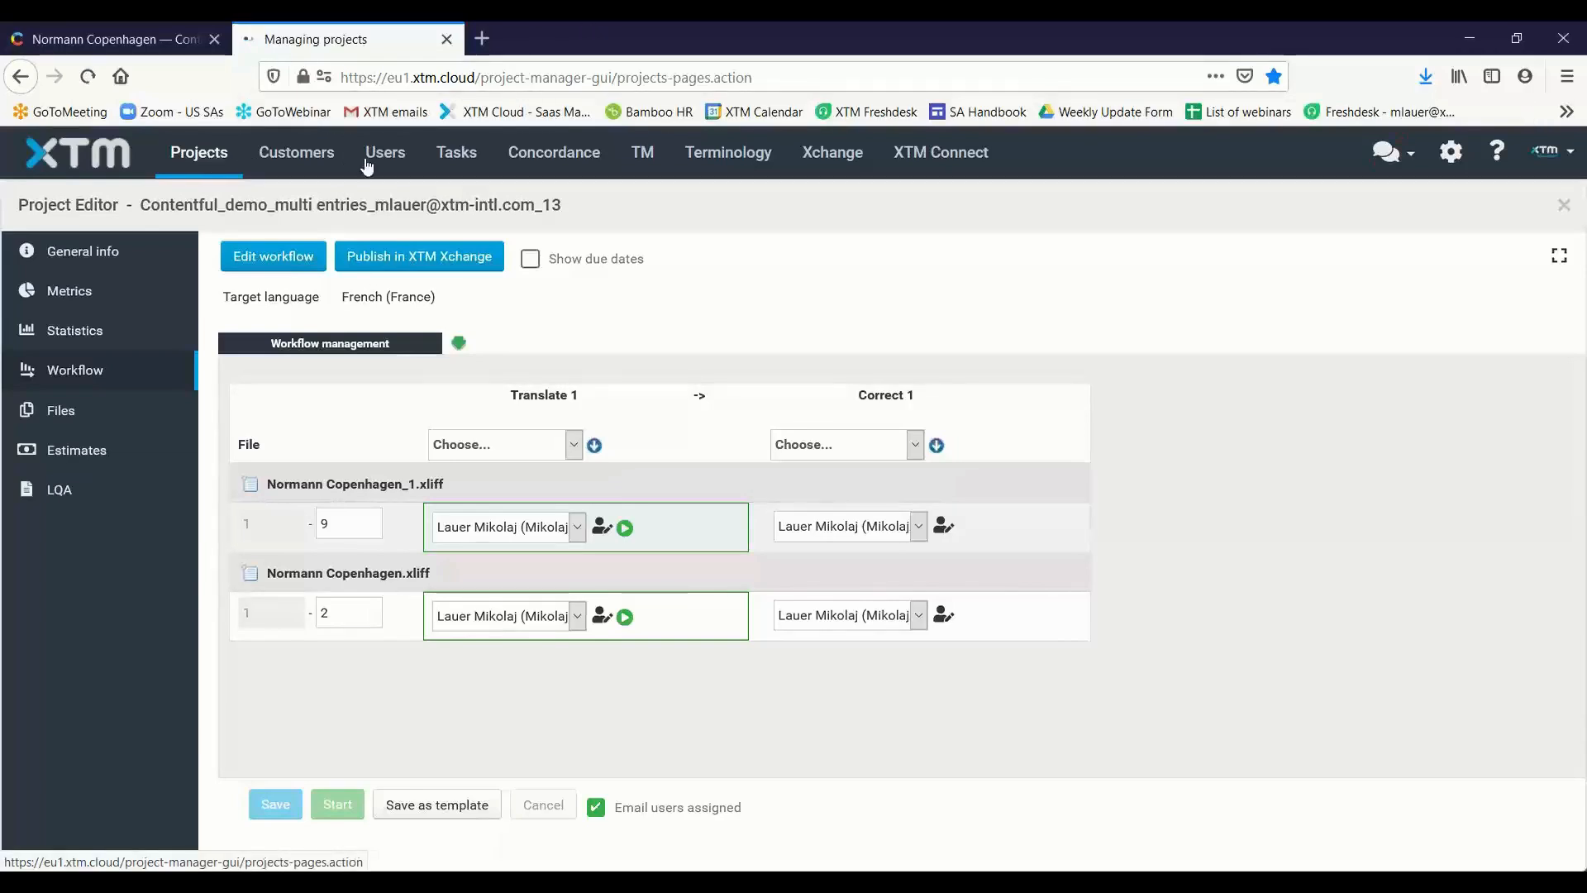
pyautogui.click(367, 161)
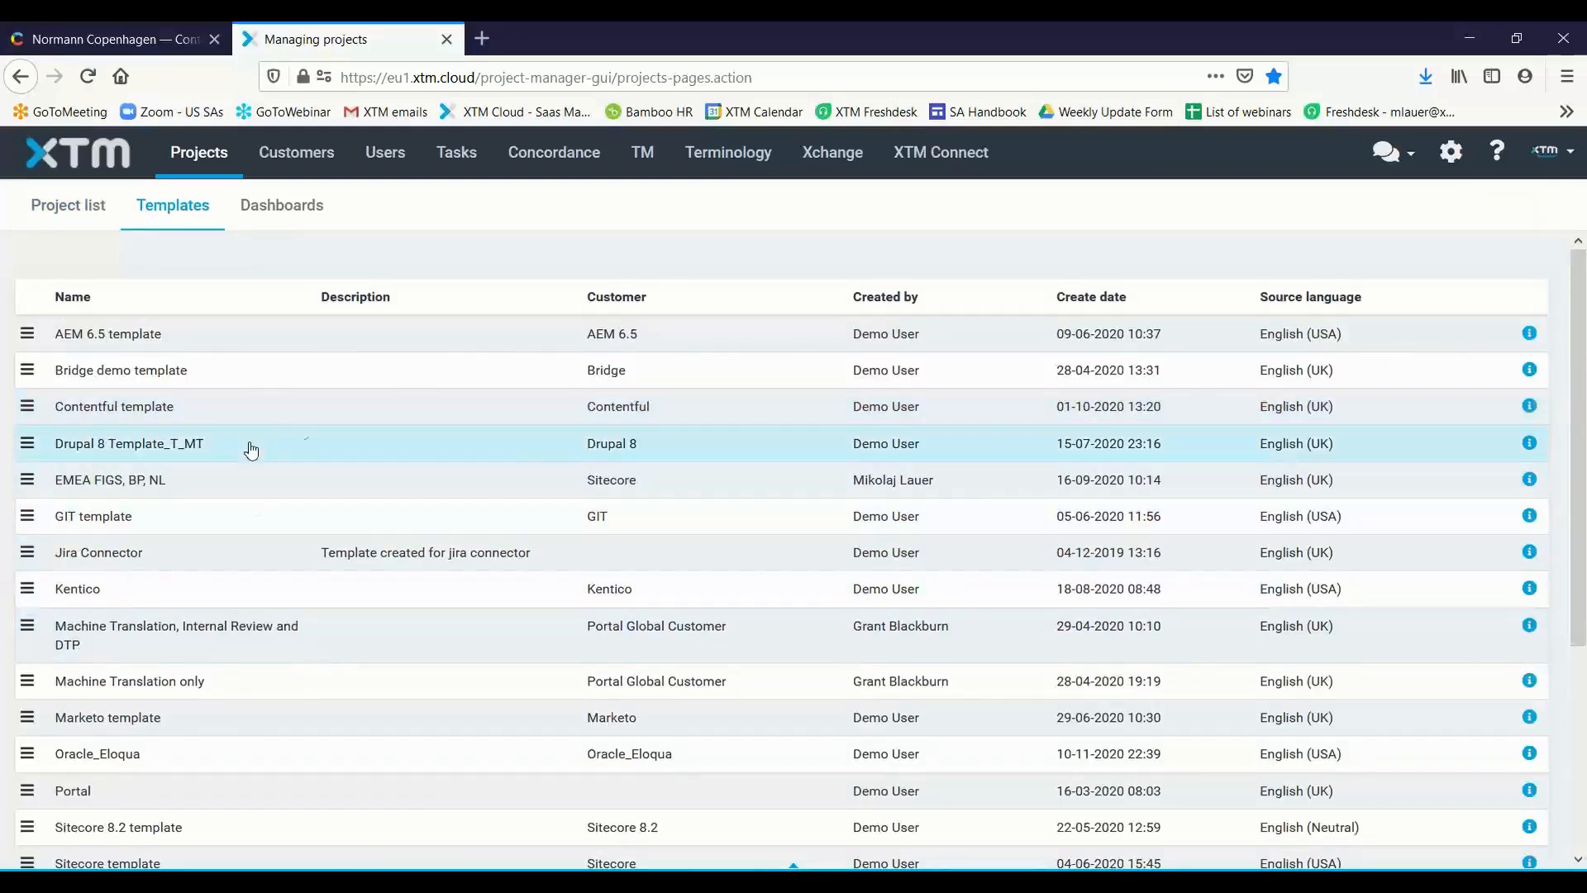
pyautogui.click(298, 409)
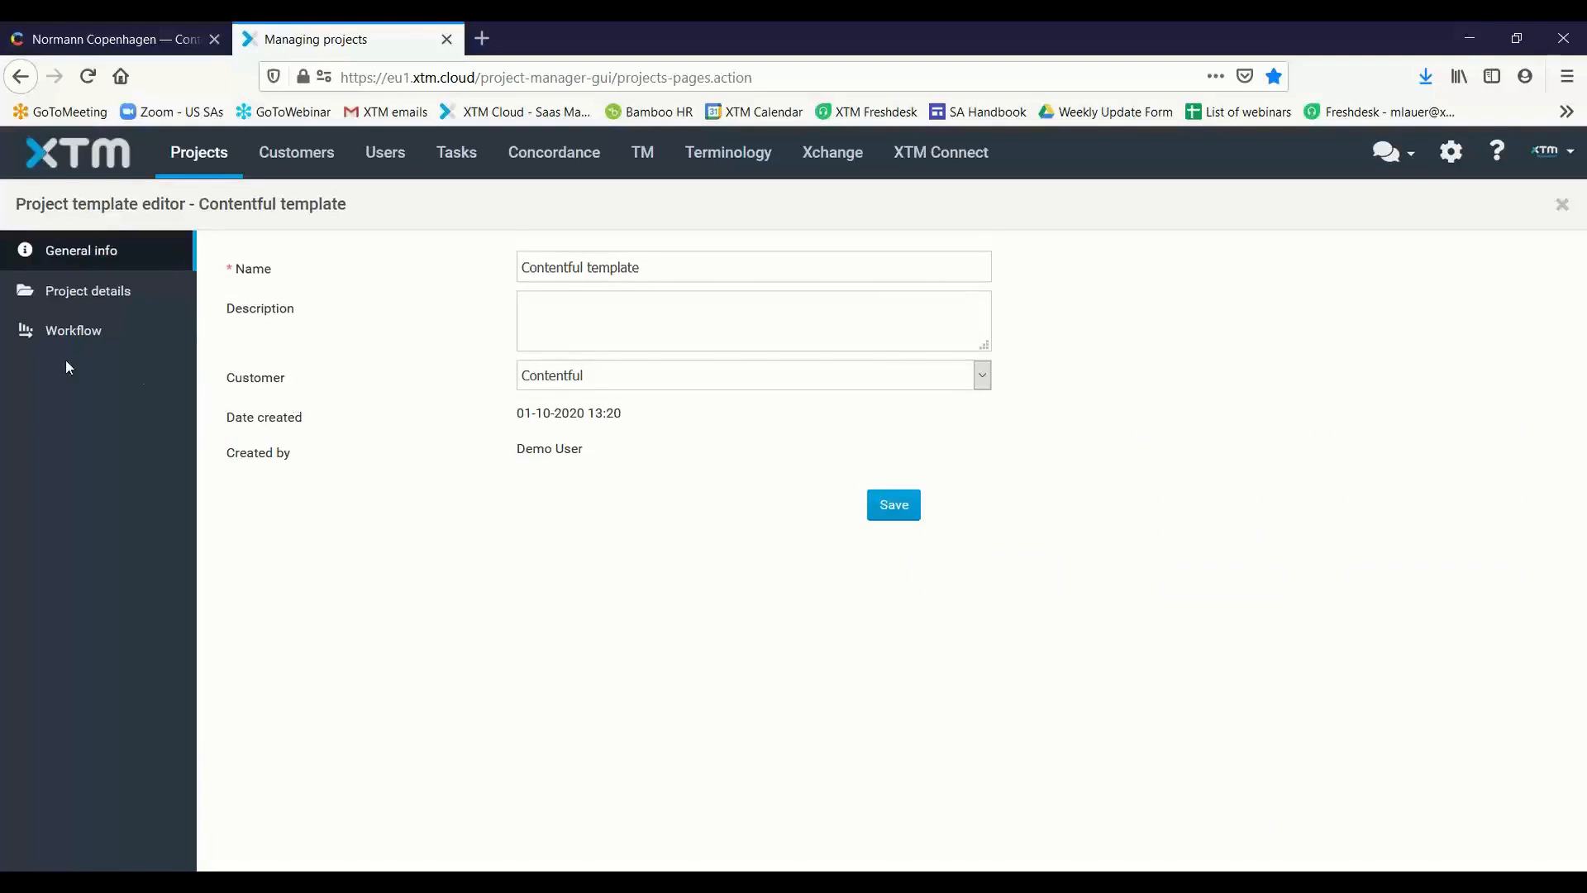
pyautogui.click(93, 331)
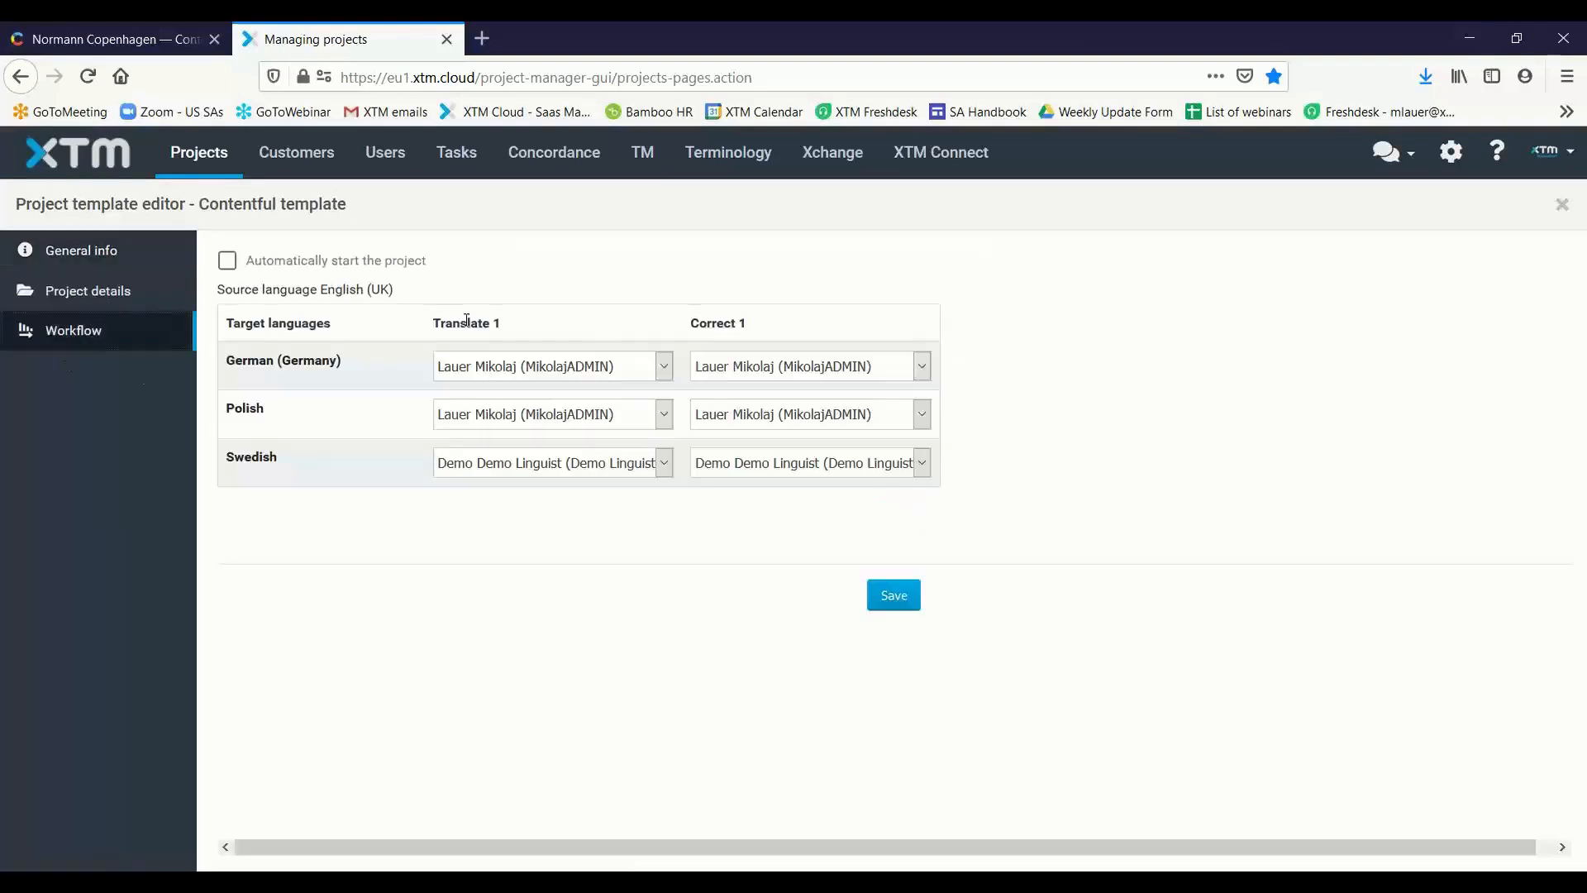
pyautogui.click(227, 260)
# Reopen the newest Contentful project's workflow and finish Translate 1 for both Normann Copenhagen files, saving after each one
pyautogui.click(213, 159)
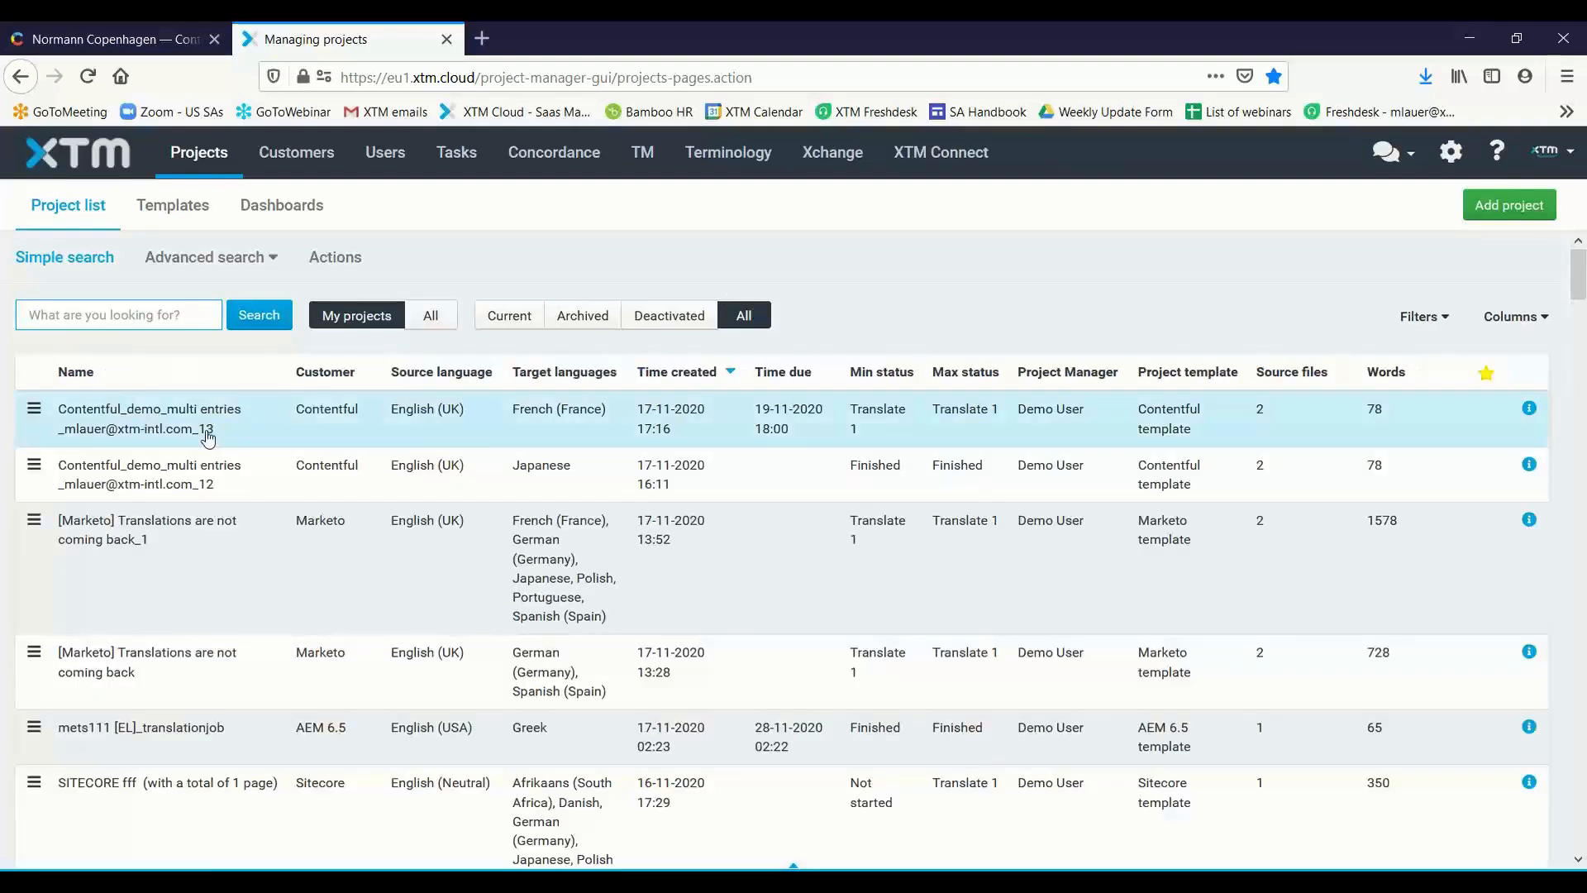
pyautogui.click(479, 420)
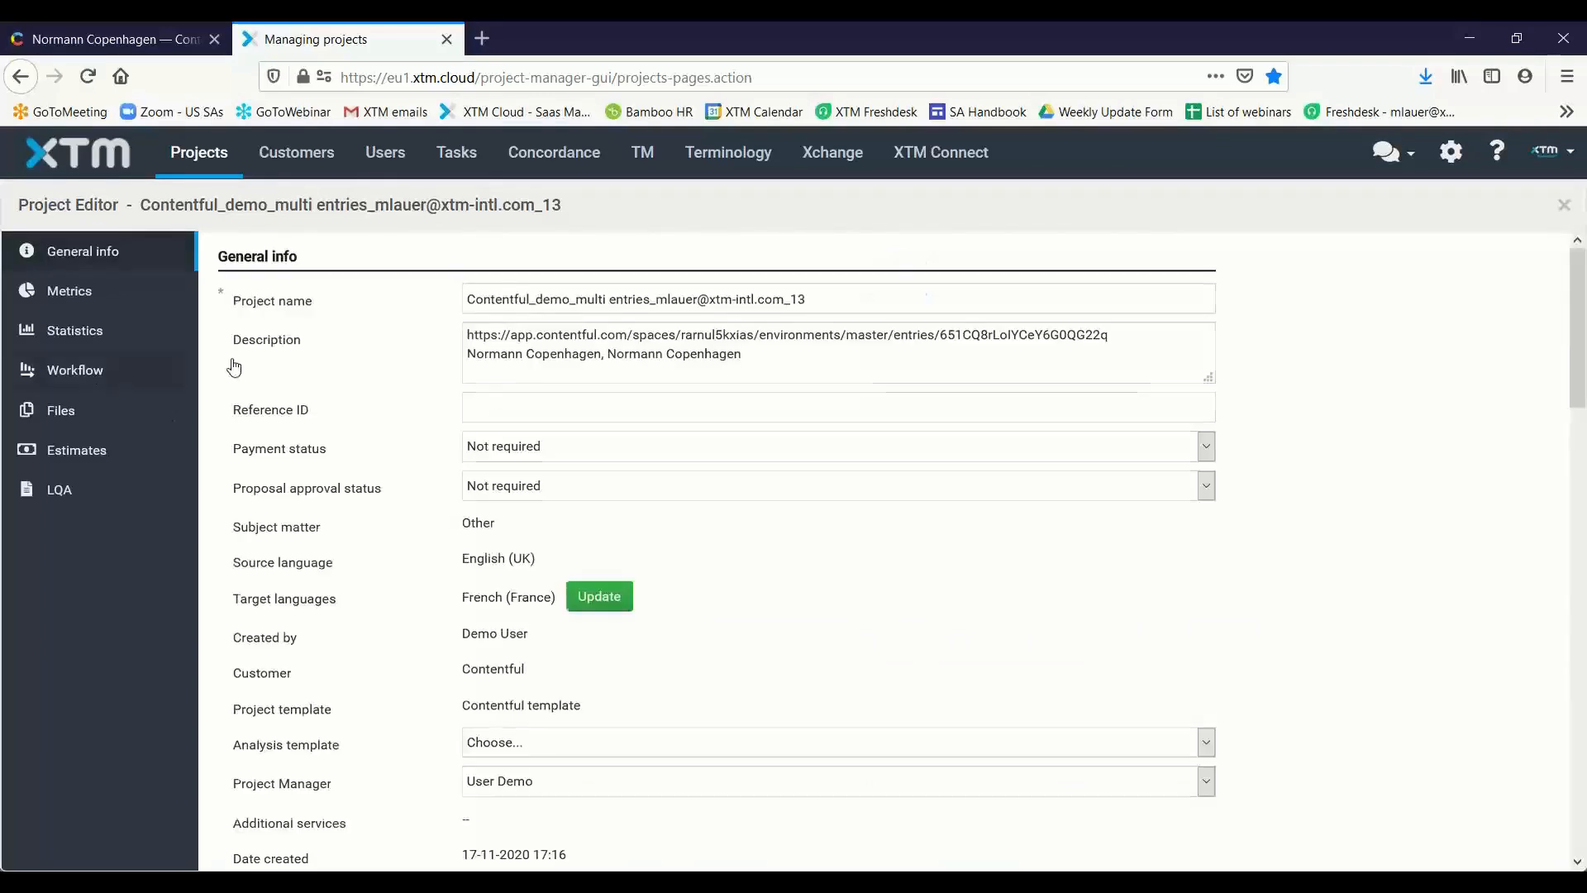
pyautogui.click(233, 364)
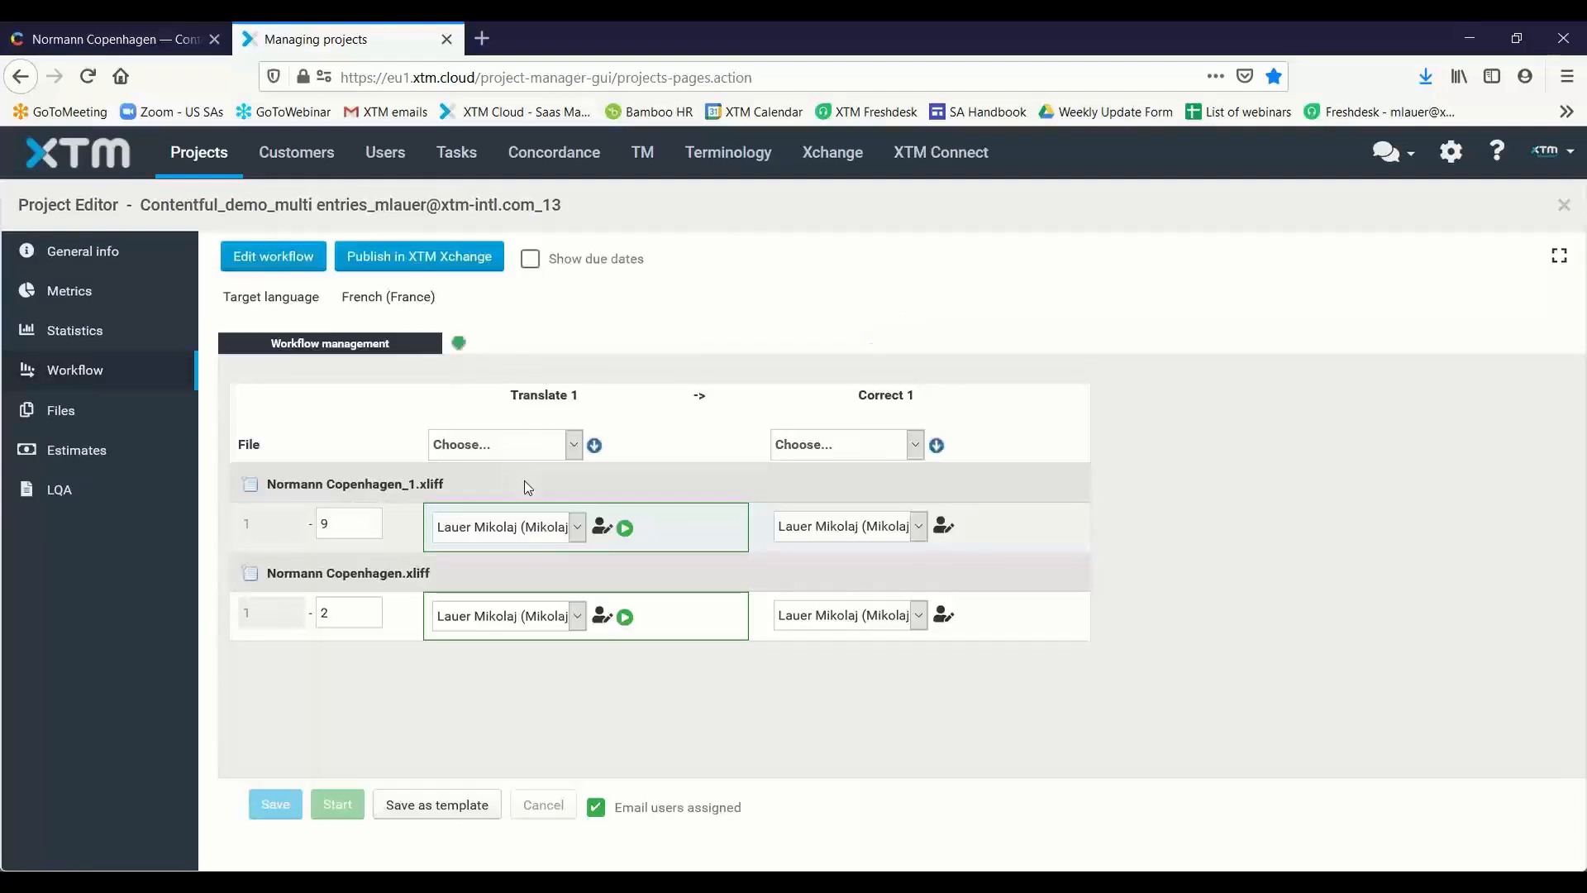
pyautogui.click(625, 527)
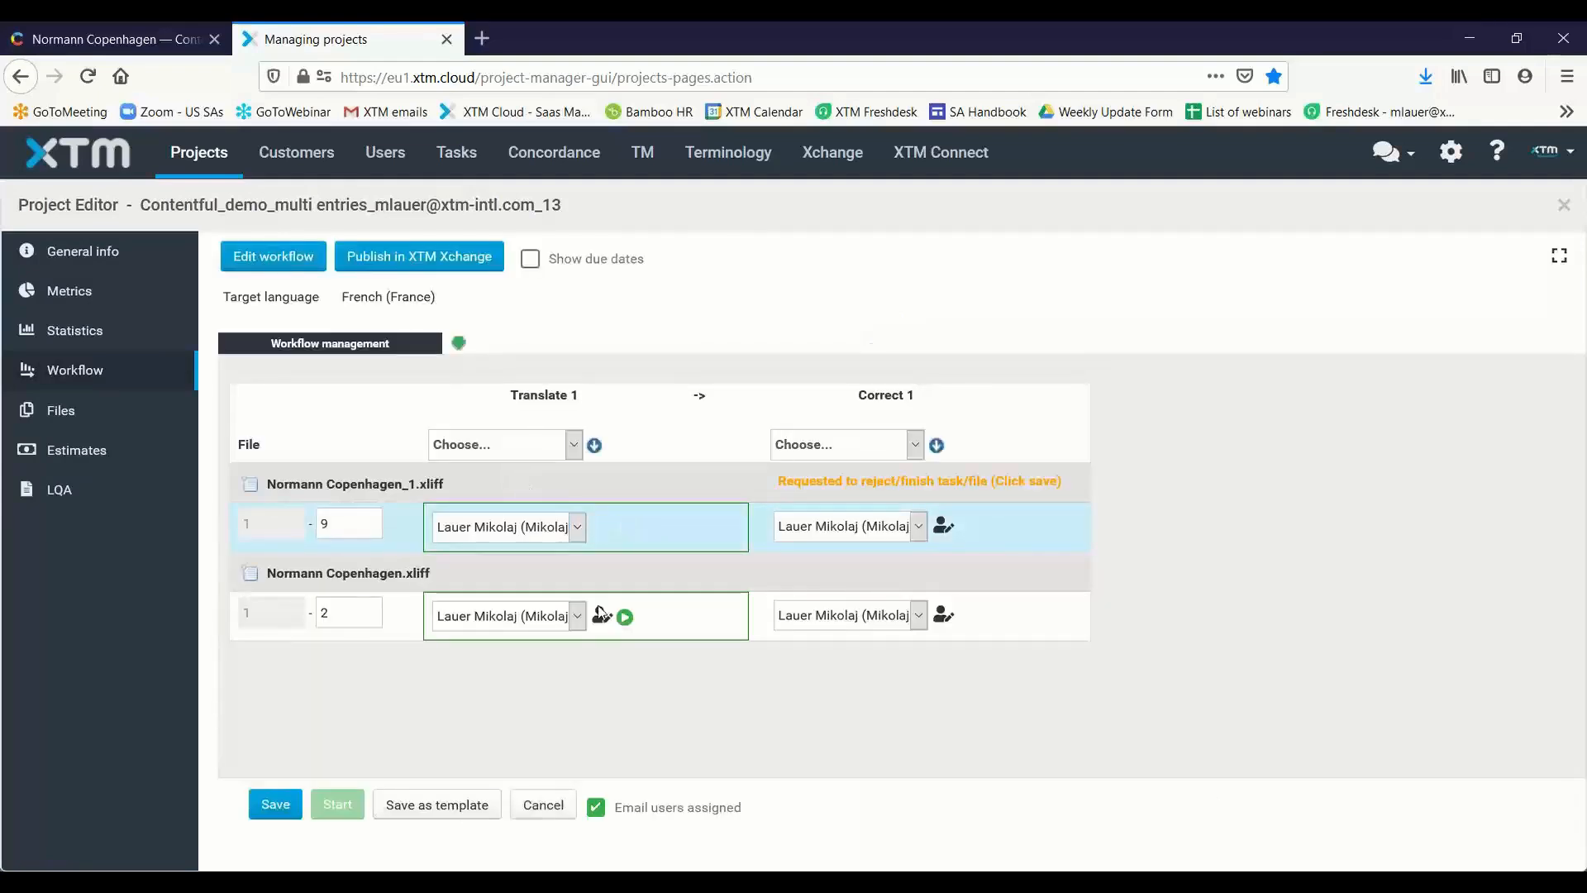
pyautogui.click(276, 804)
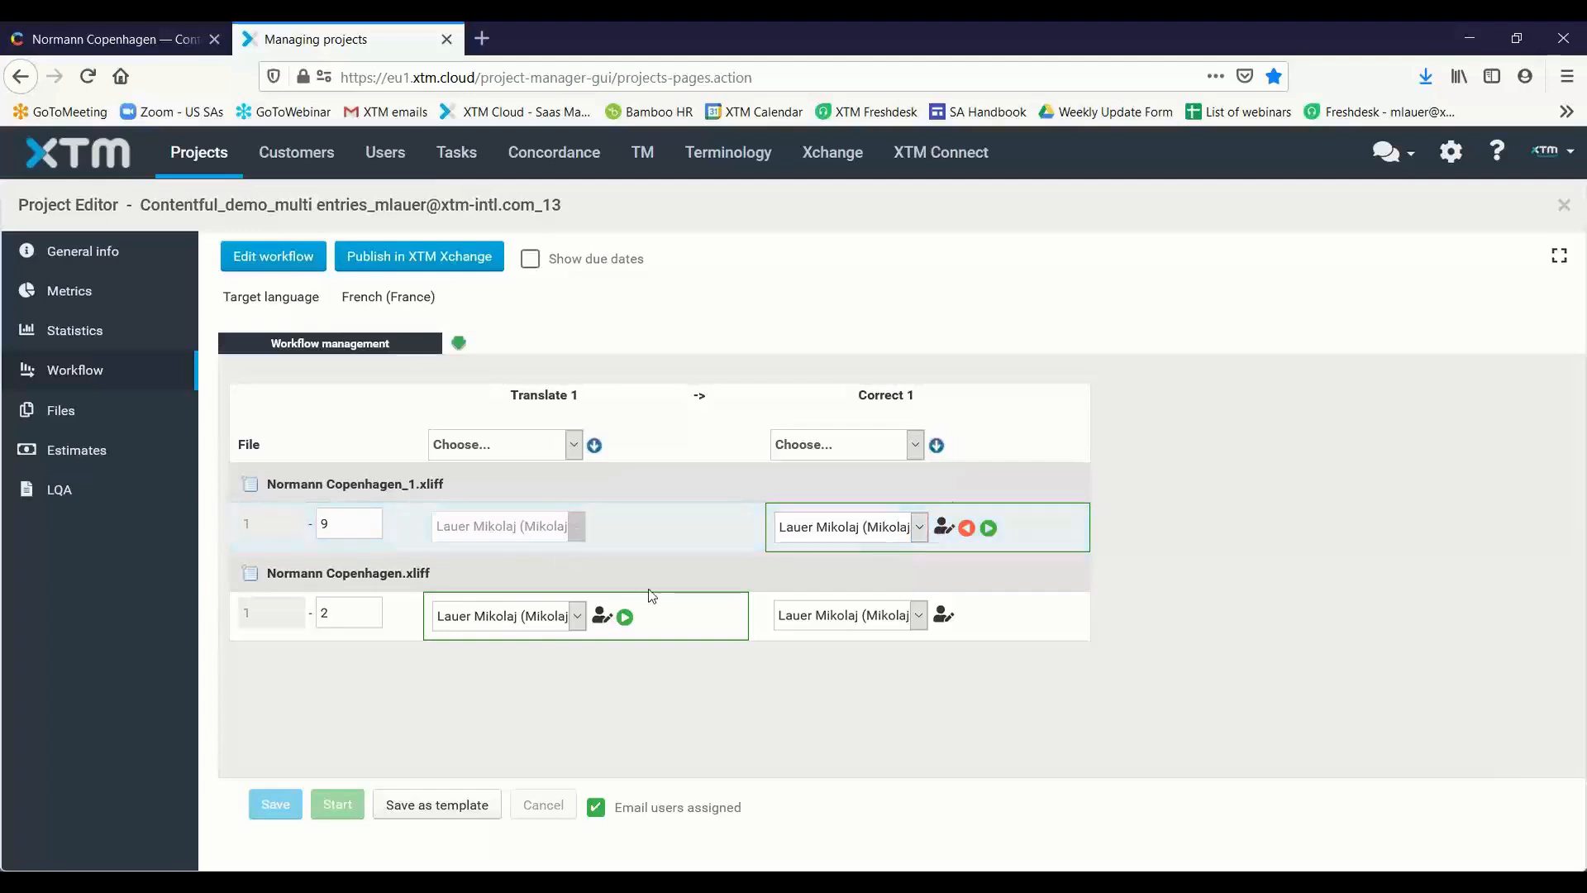
pyautogui.click(625, 616)
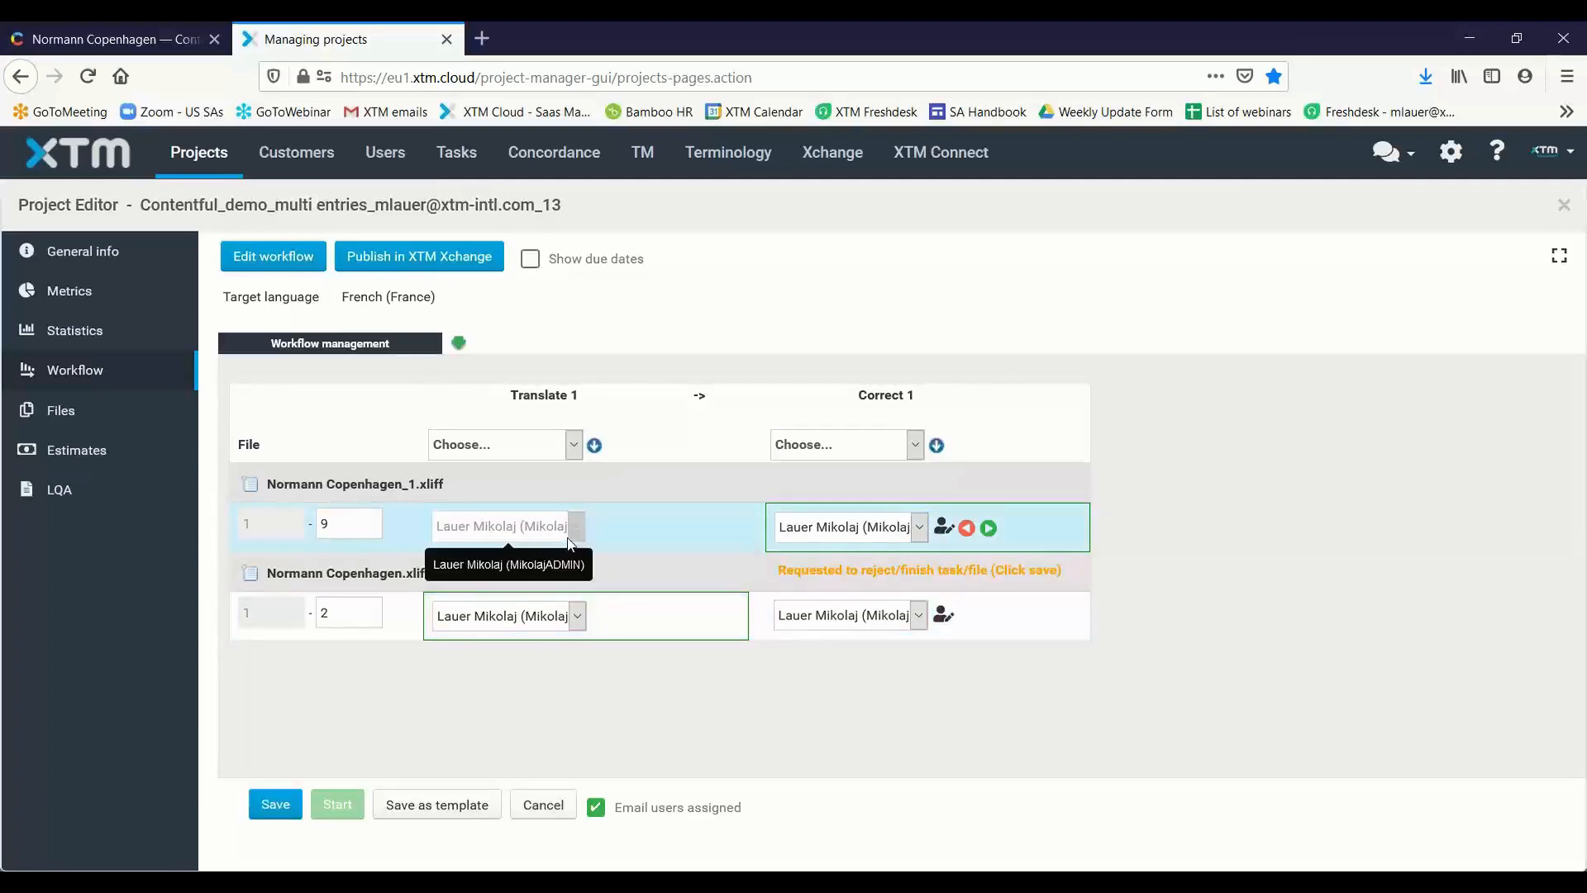
pyautogui.click(273, 824)
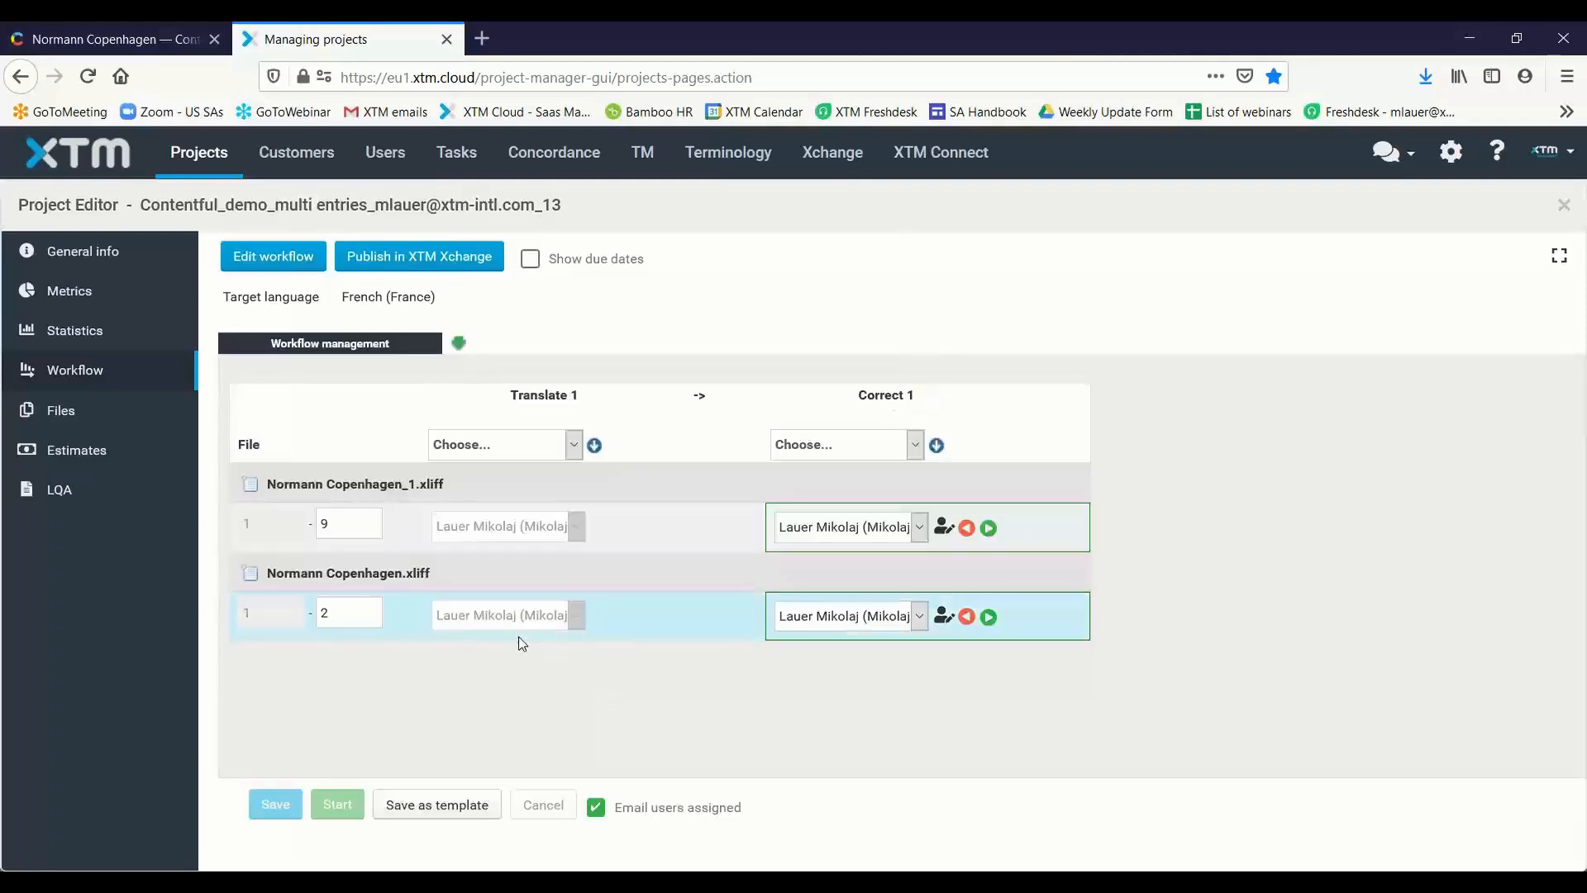
# Open Normann Copenhagen_1.xliff in XTM Workbench for the Correct 1 step as yourself, with read-only off
pyautogui.rightClick(249, 490)
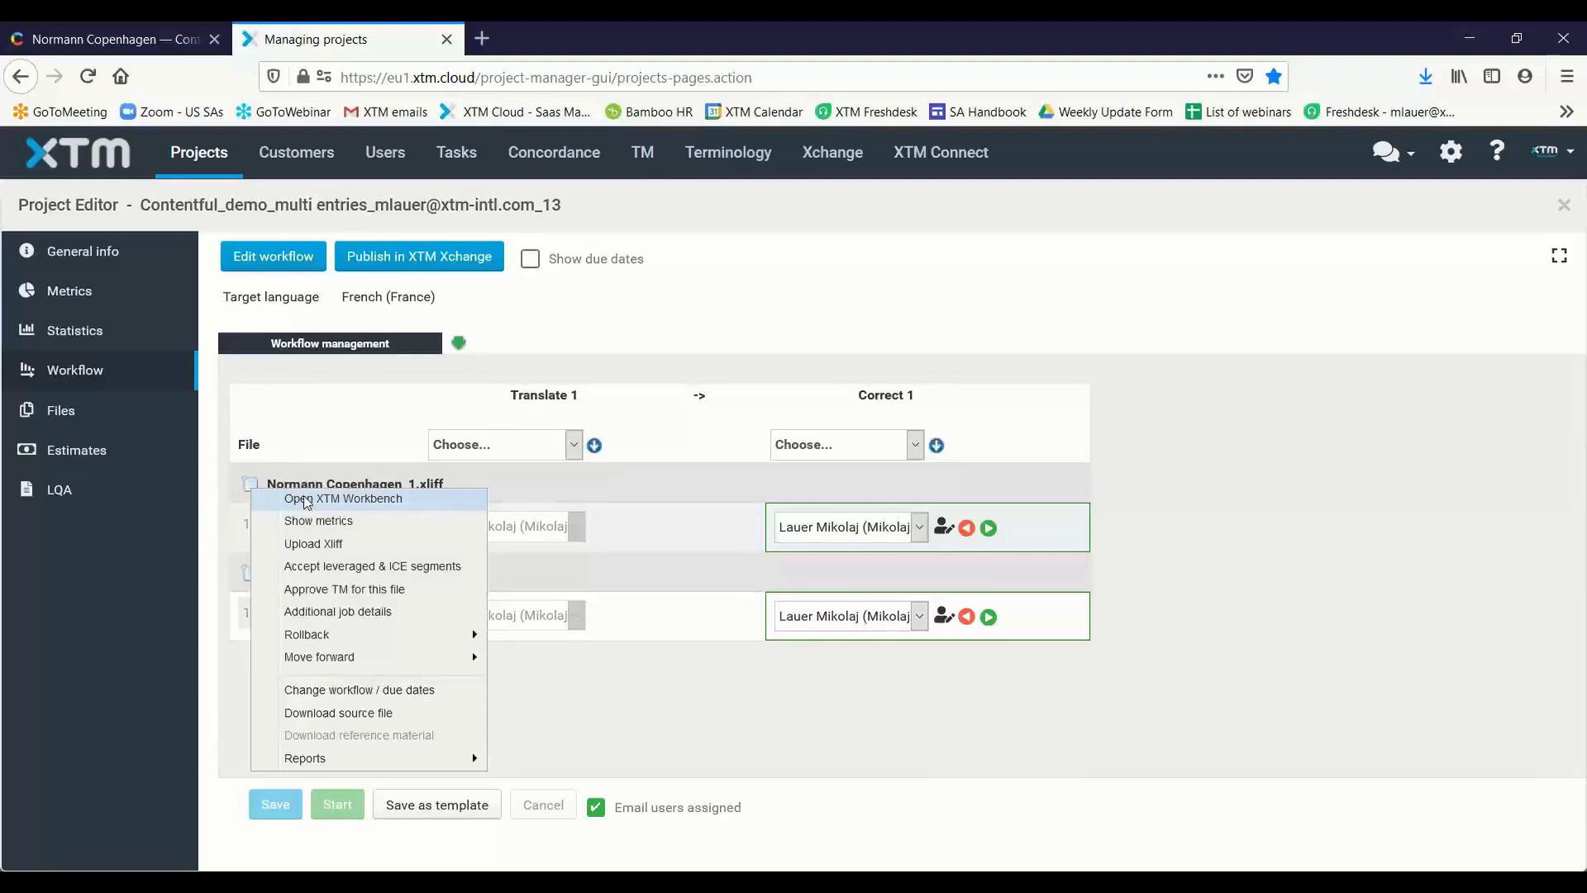
pyautogui.click(310, 500)
pyautogui.click(632, 514)
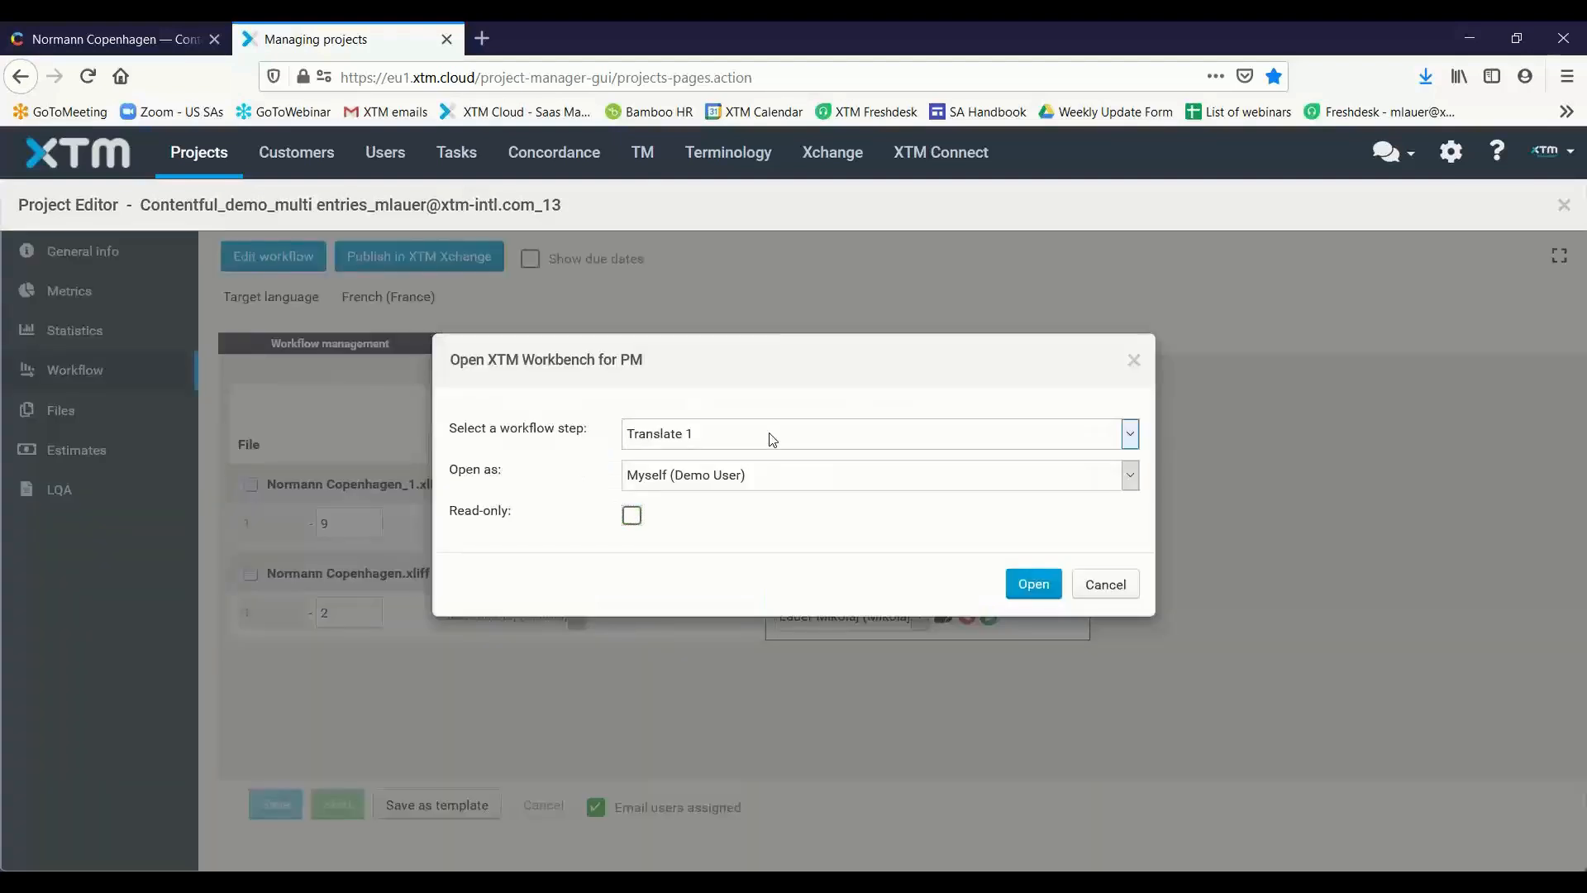
pyautogui.click(817, 436)
pyautogui.click(797, 485)
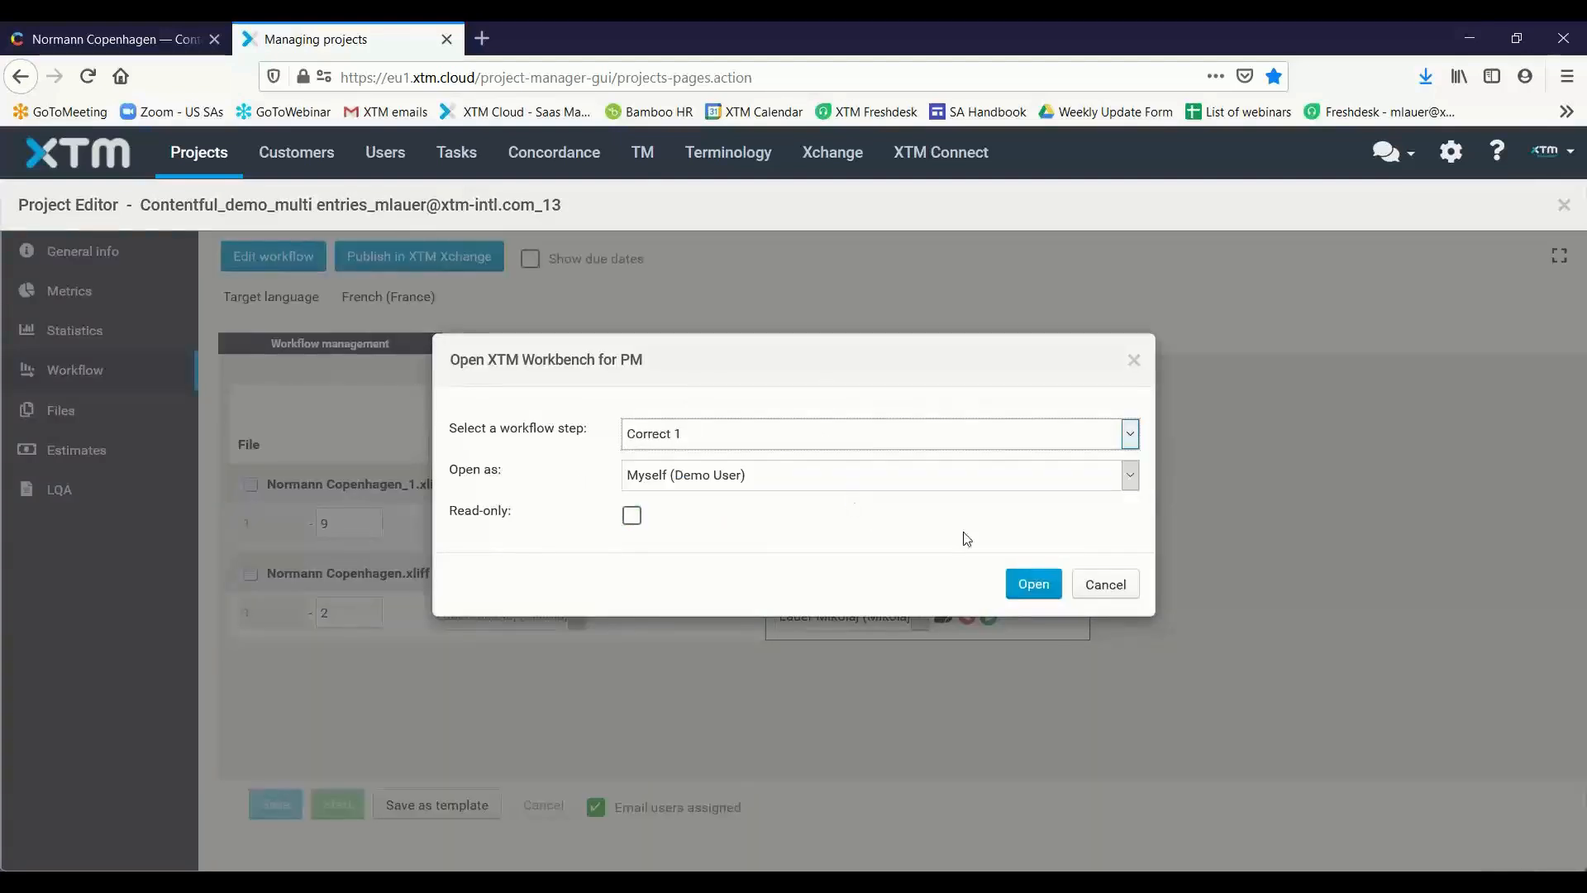
pyautogui.click(1033, 584)
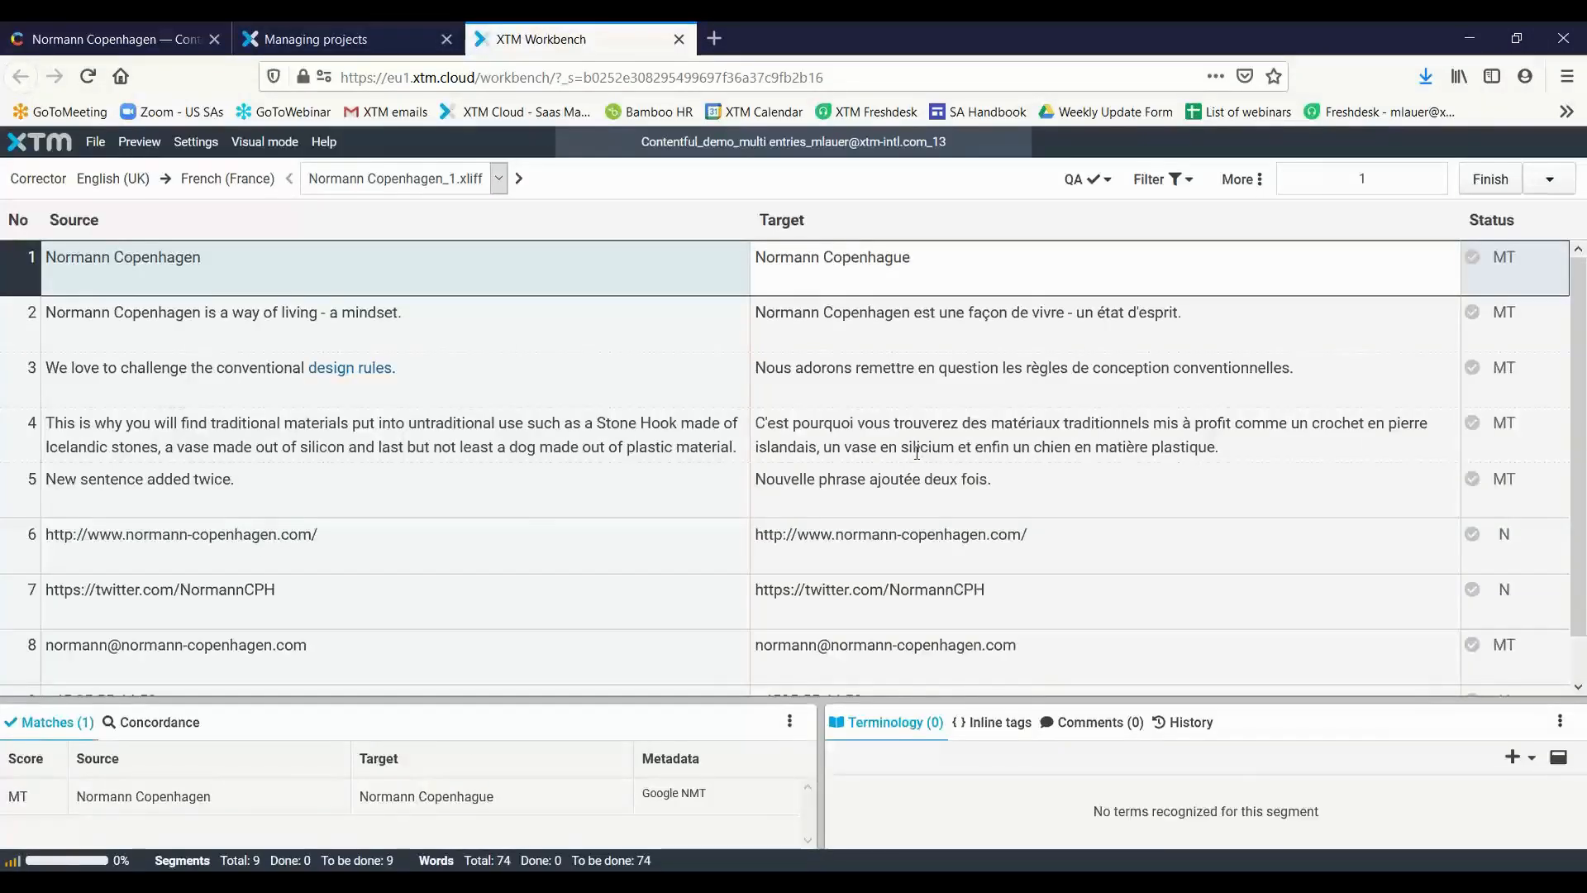
# Complete segments 1, 2 and 4 of Normann Copenhagen_1.xliff with their machine-translated French text
pyautogui.click(1034, 455)
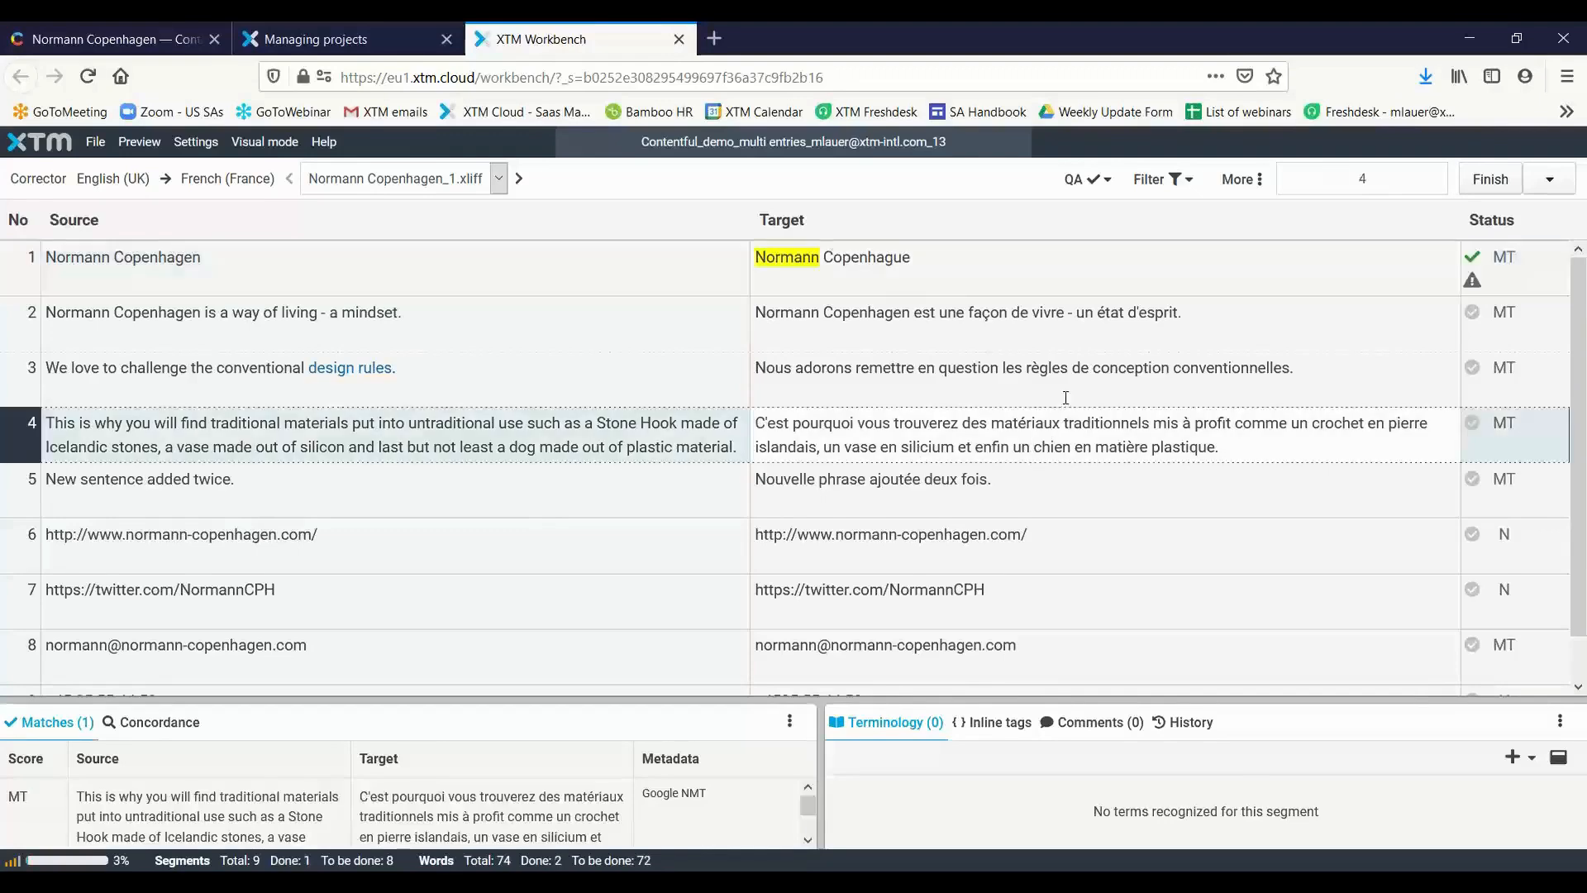
pyautogui.scroll(-1, 1151, 354)
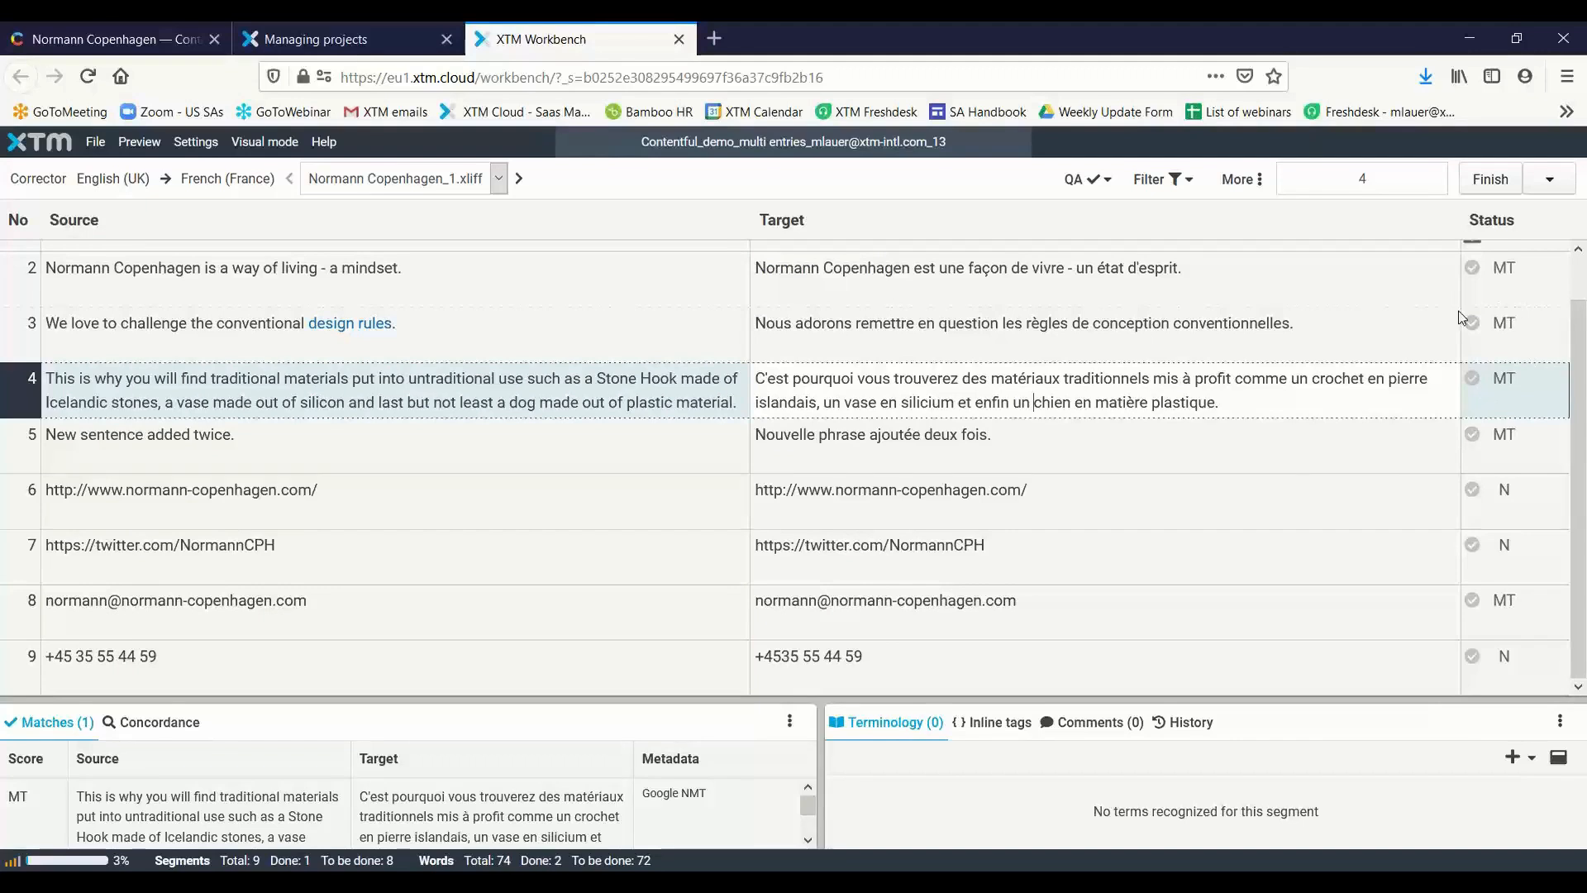
pyautogui.scroll(1, 1446, 326)
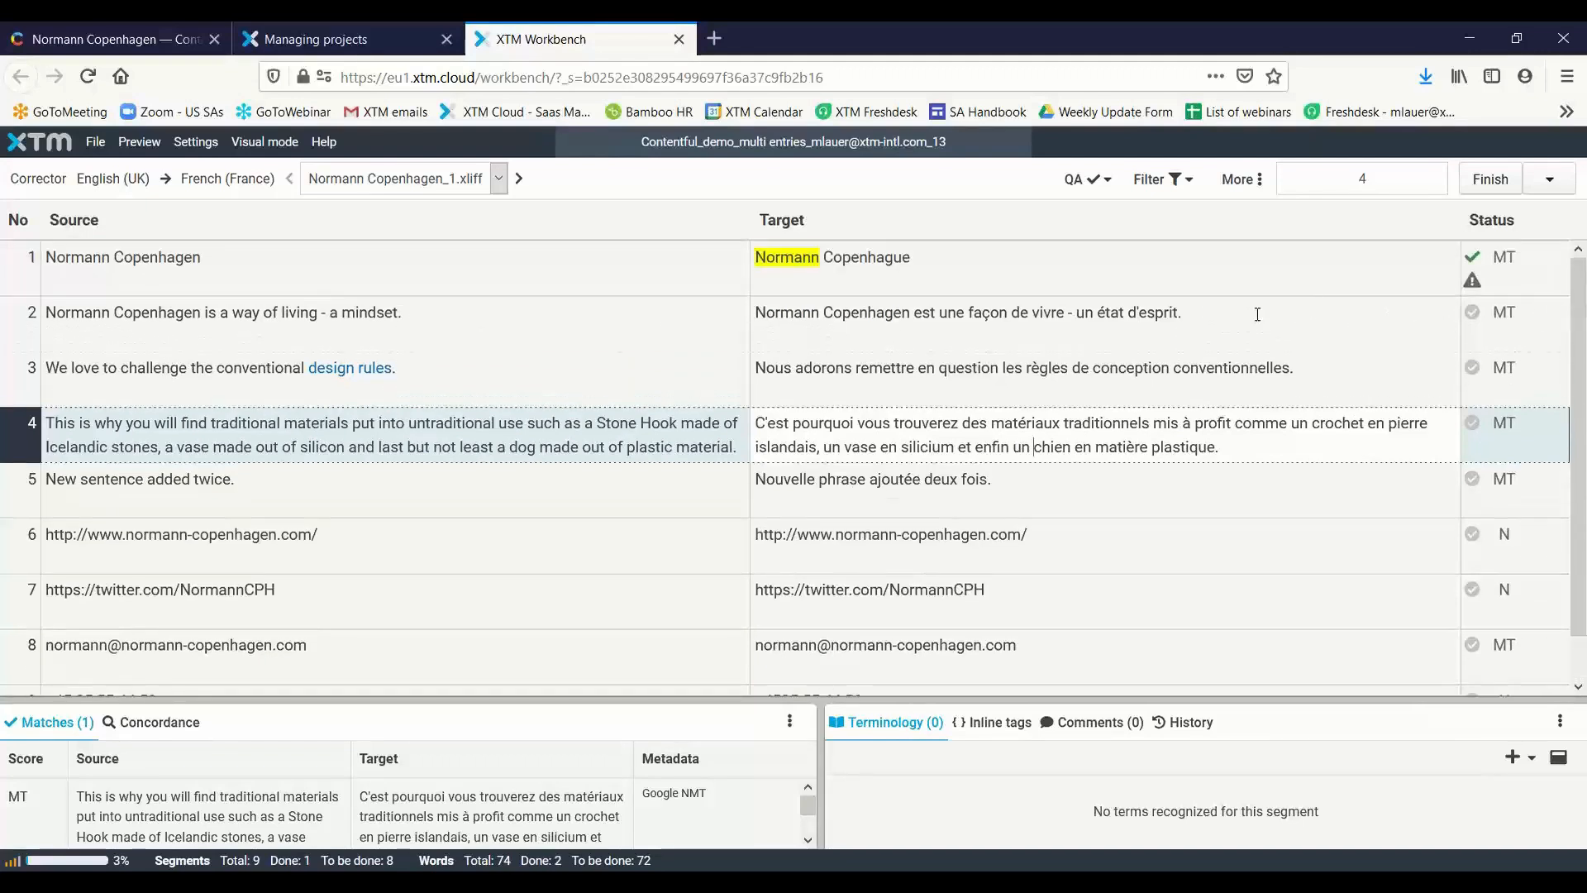
pyautogui.click(1241, 259)
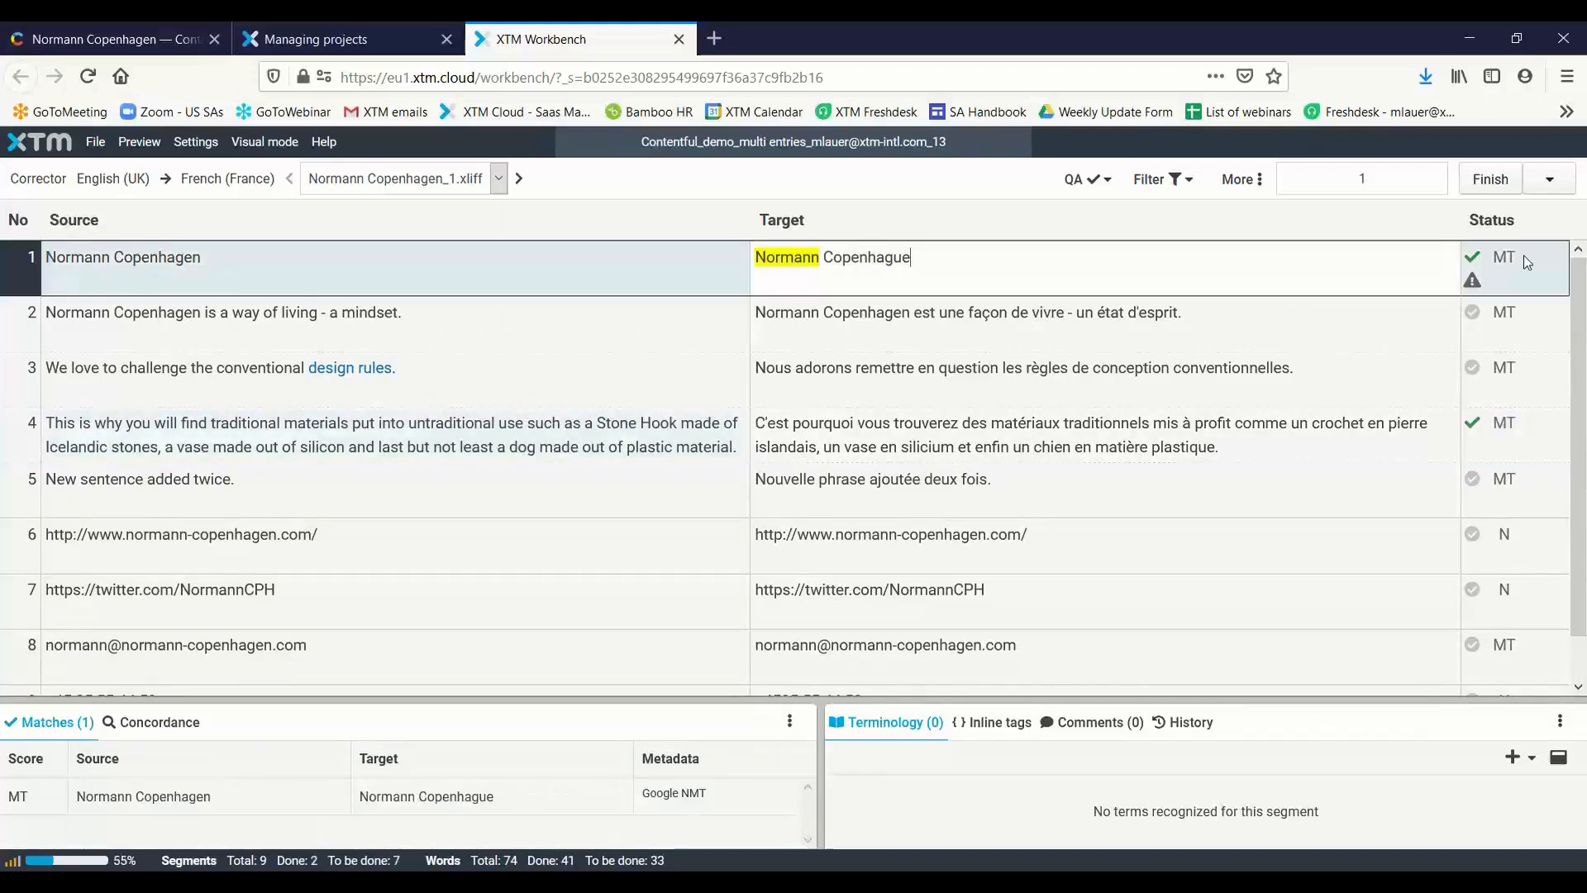
pyautogui.press('Return')
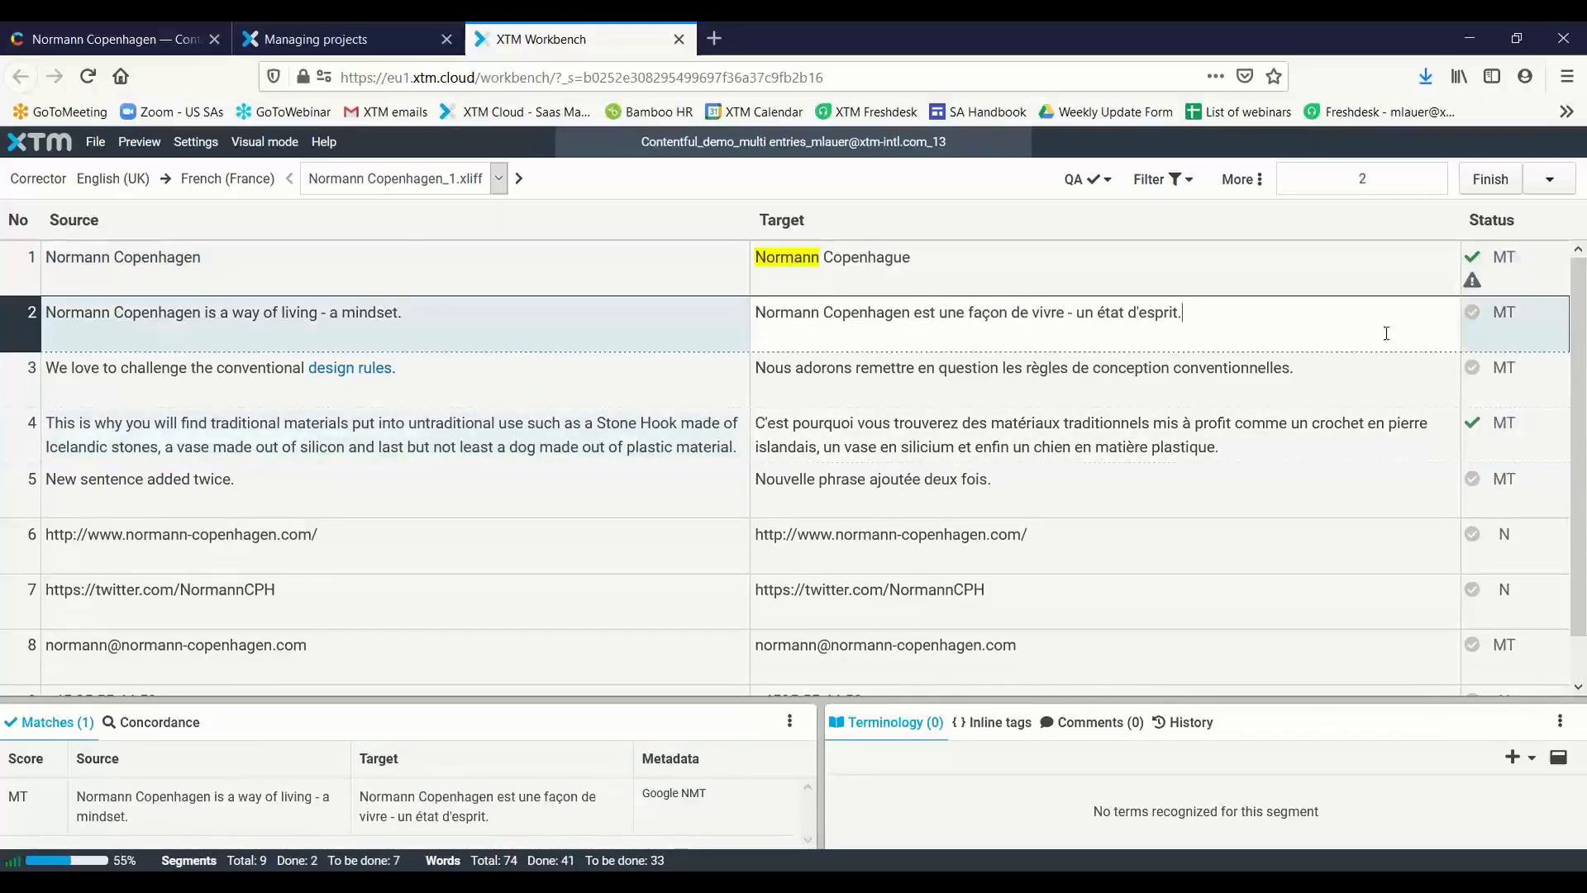
pyautogui.click(1154, 342)
pyautogui.press('Return')
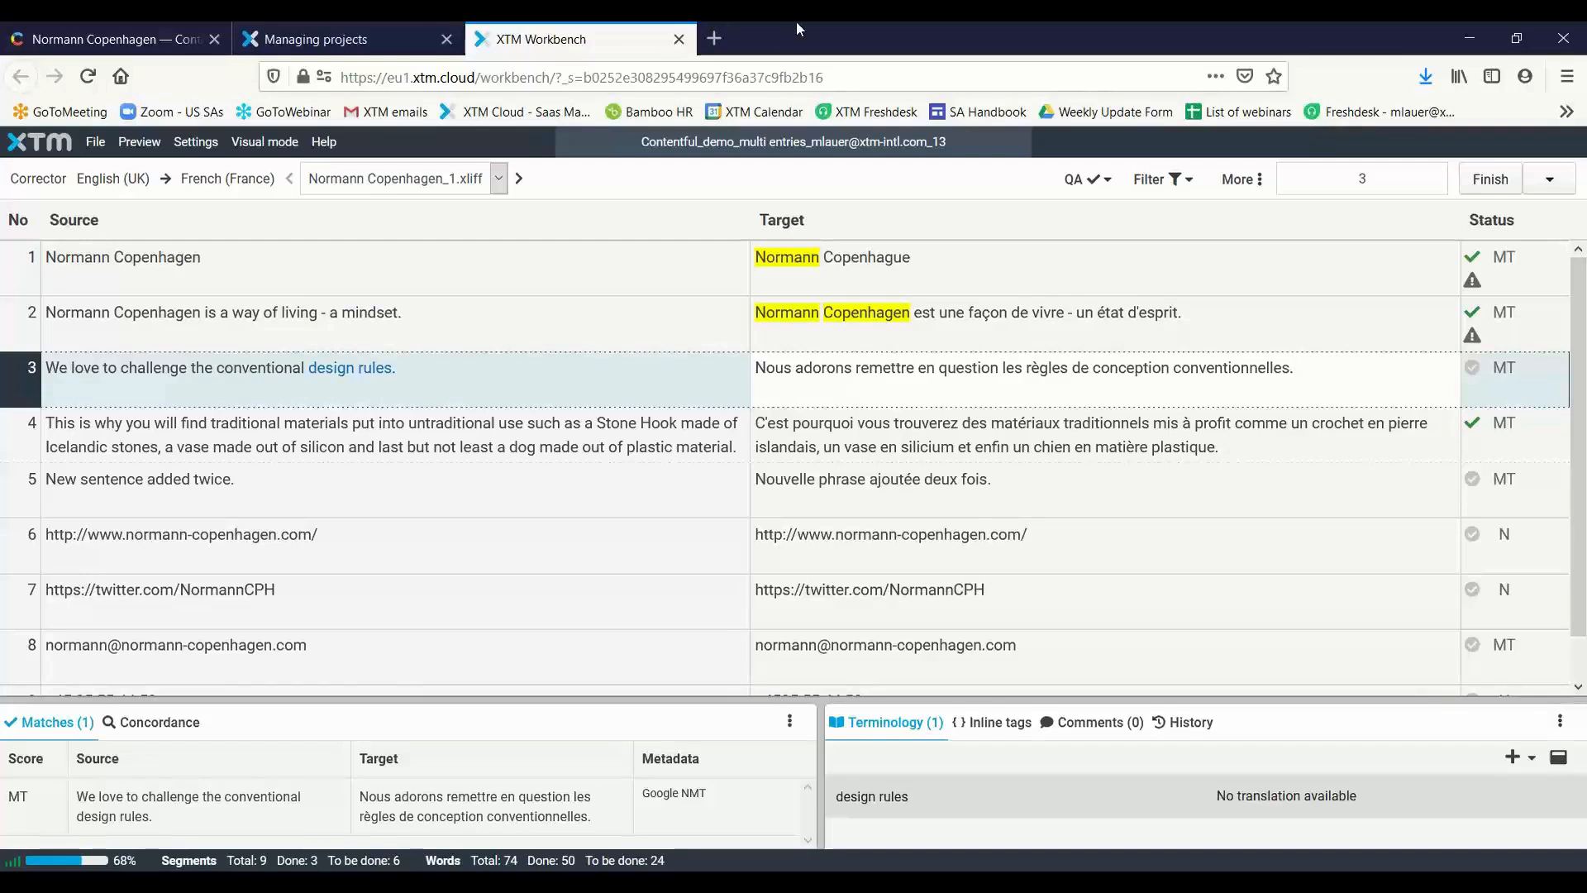
# View the segments of Normann Copenhagen.xliff in XTM Workbench, then close the Workbench
pyautogui.click(427, 183)
pyautogui.click(468, 227)
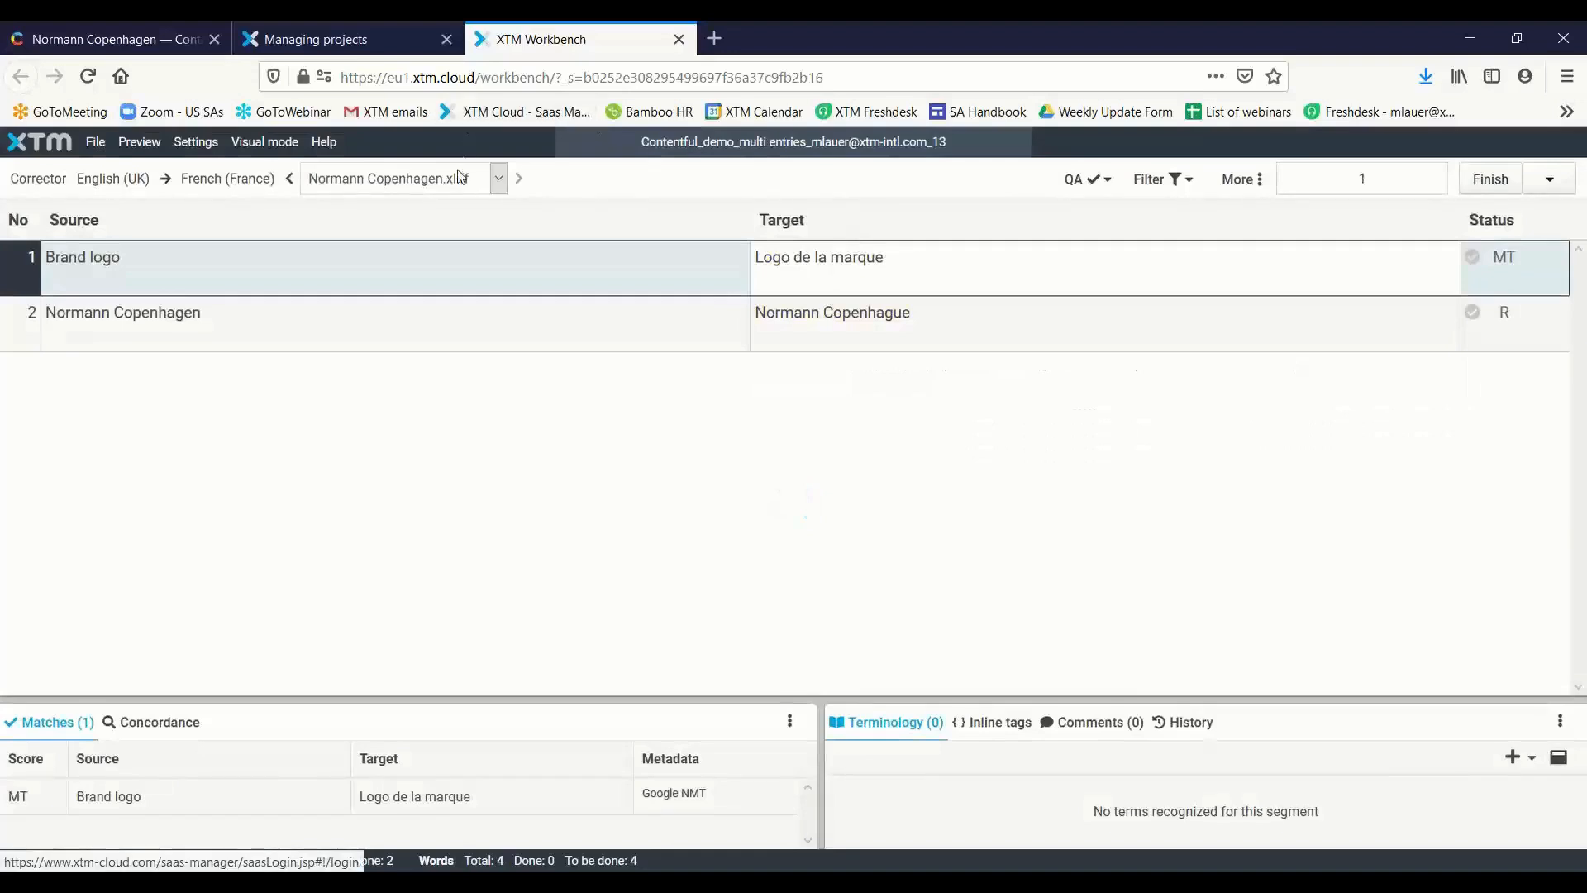
pyautogui.click(498, 179)
pyautogui.click(679, 39)
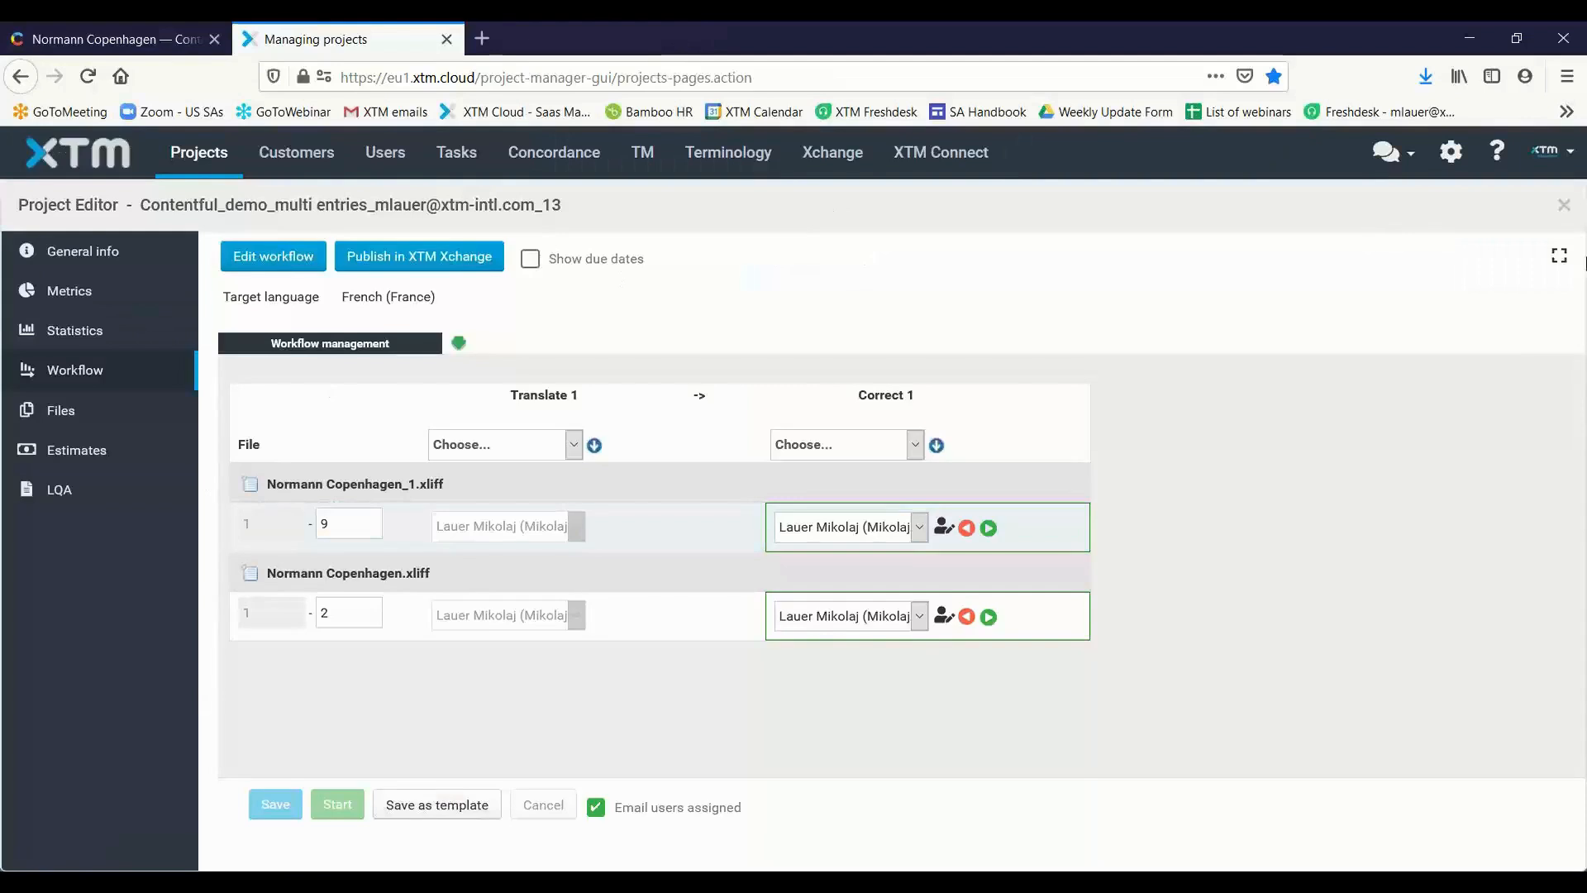
# Finish the newest Contentful project from the project list and confirm it
pyautogui.click(212, 159)
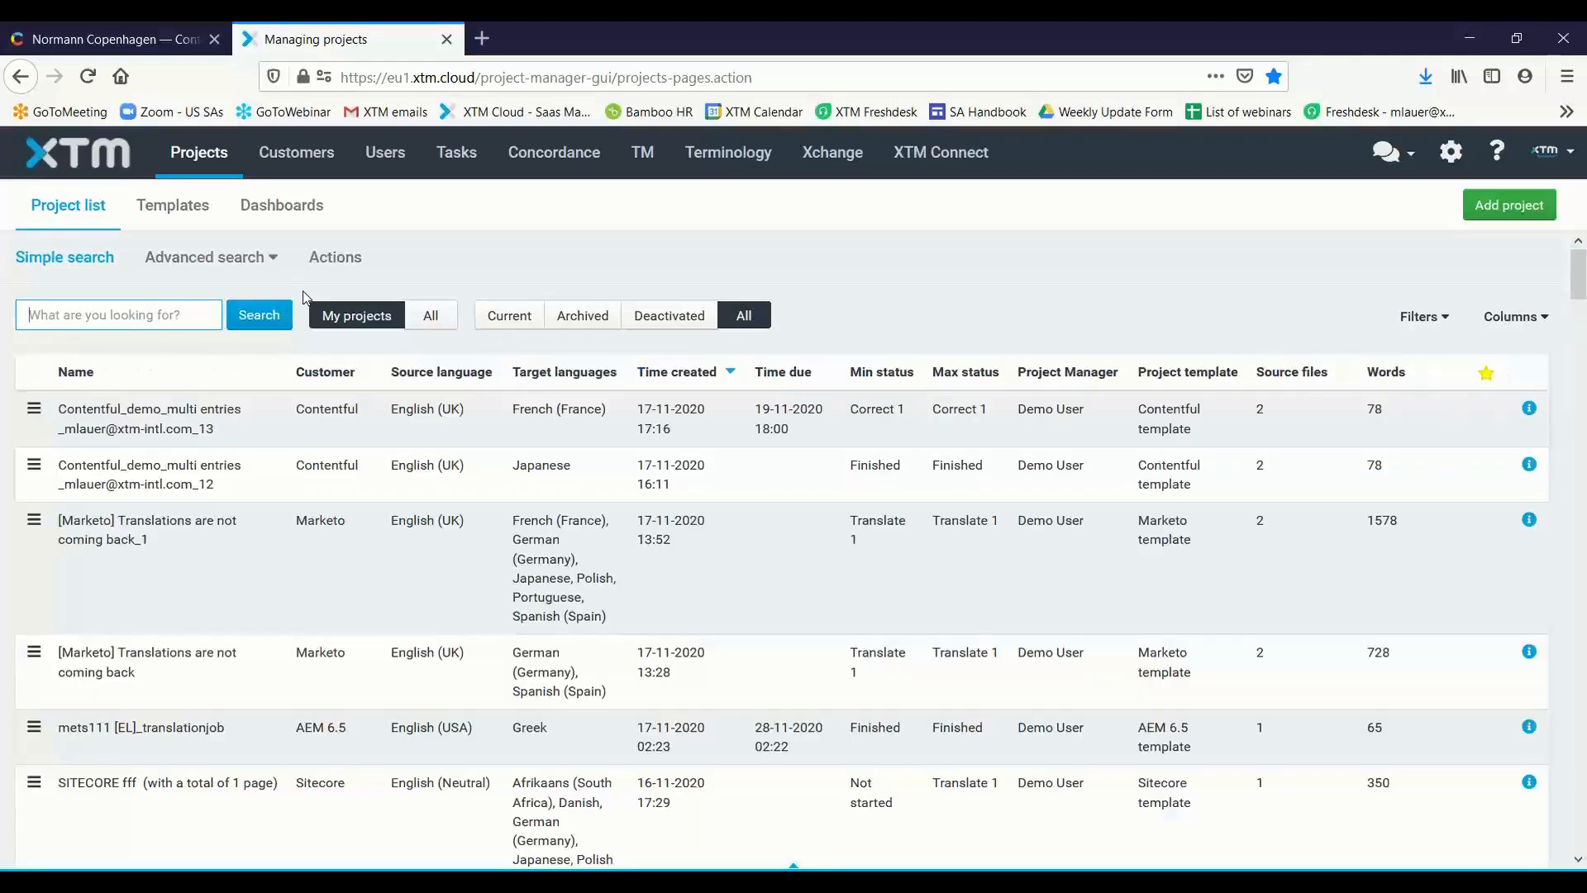
pyautogui.click(33, 408)
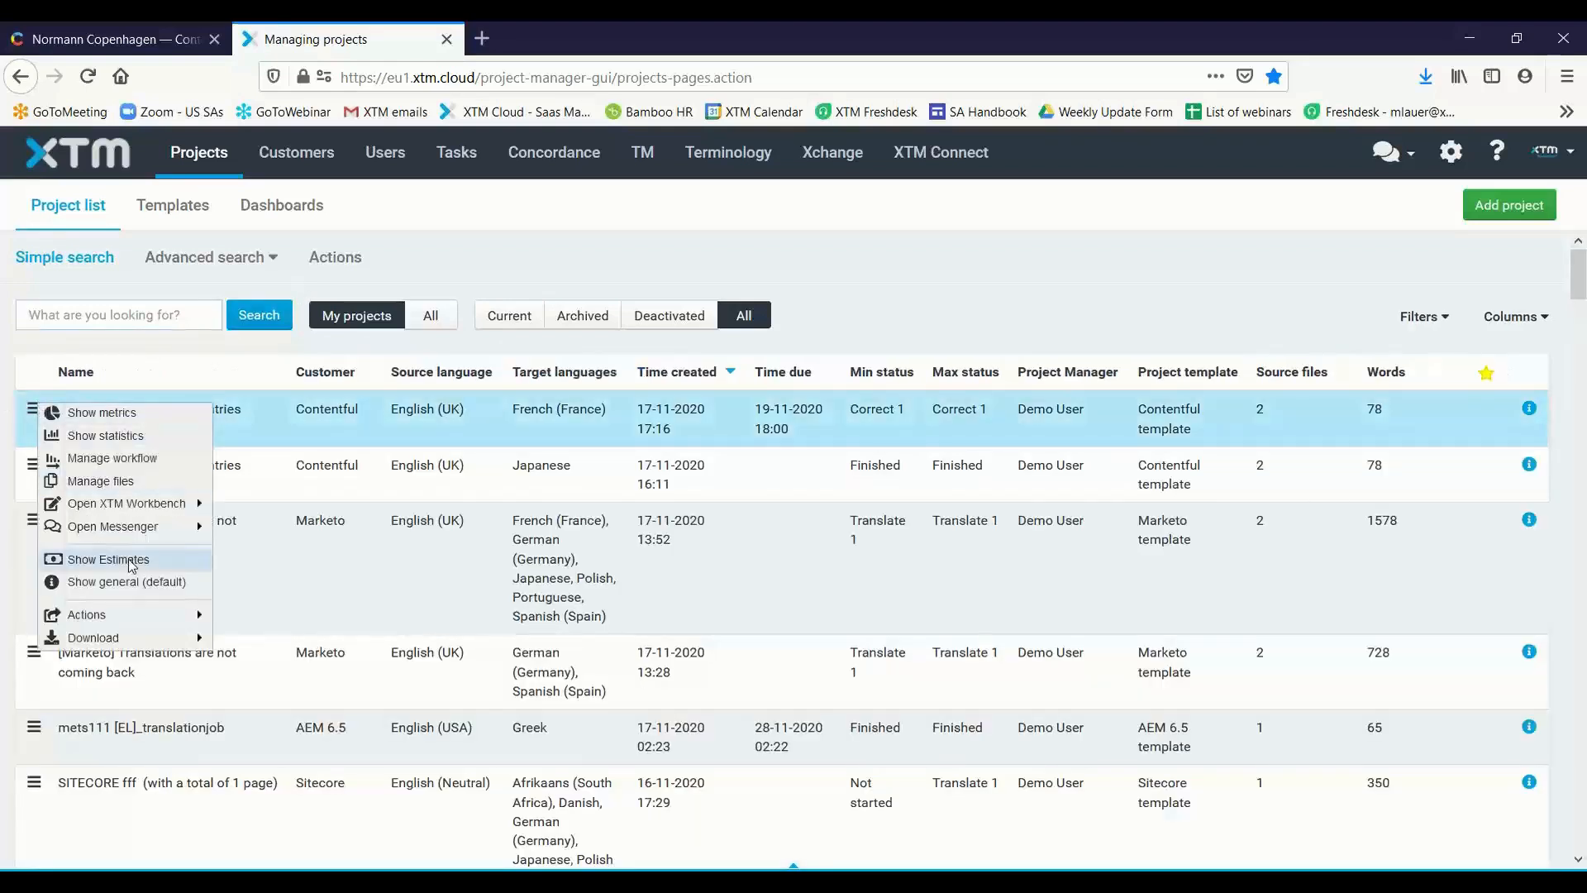
pyautogui.moveTo(167, 617)
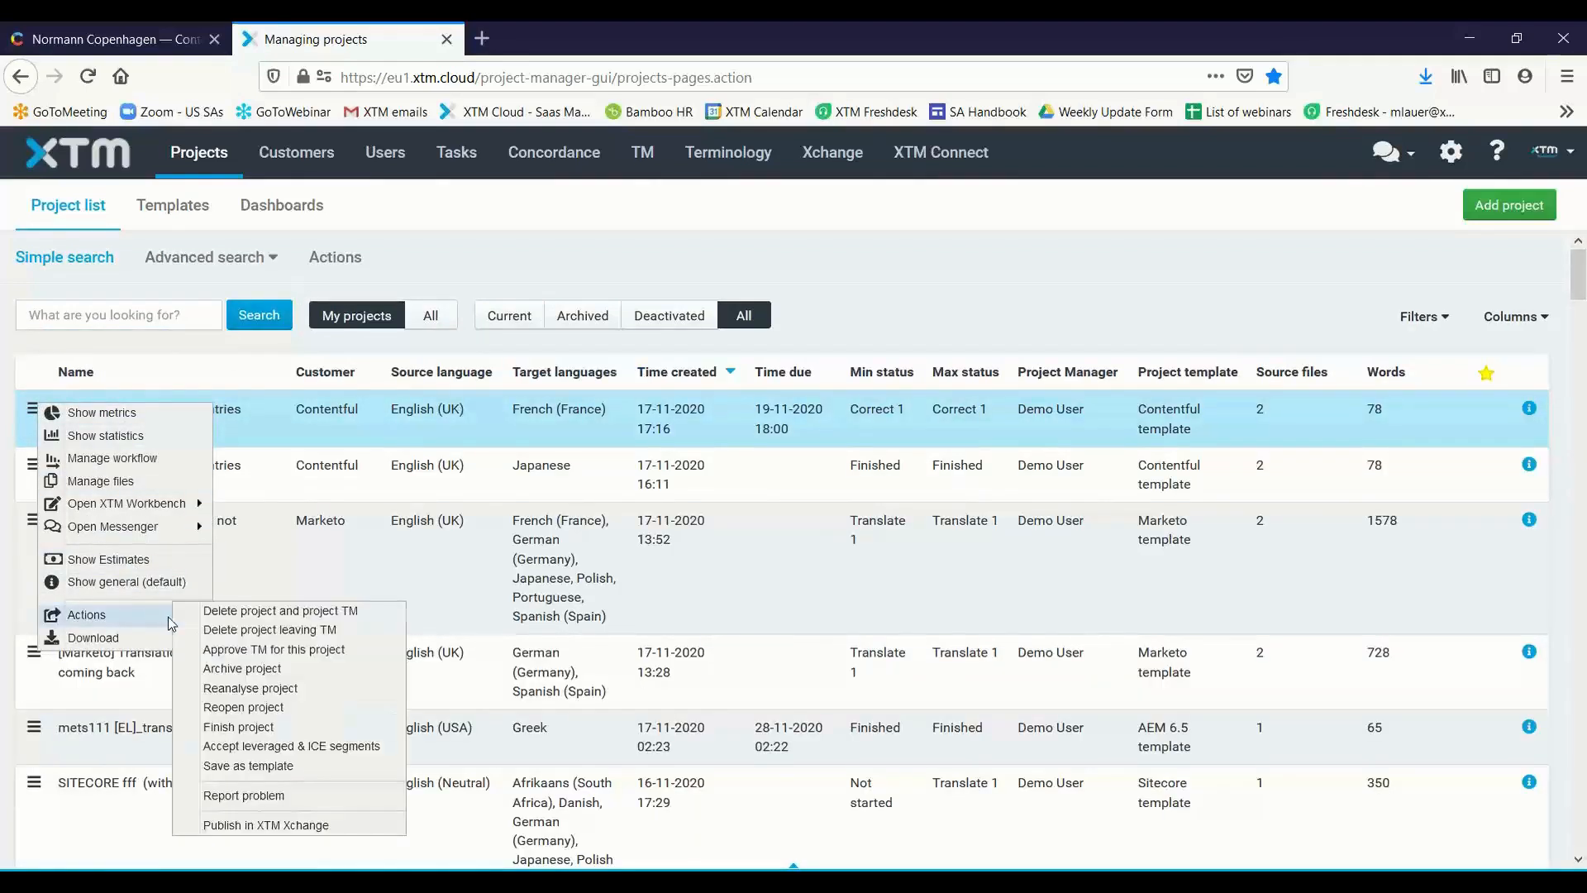
pyautogui.click(294, 726)
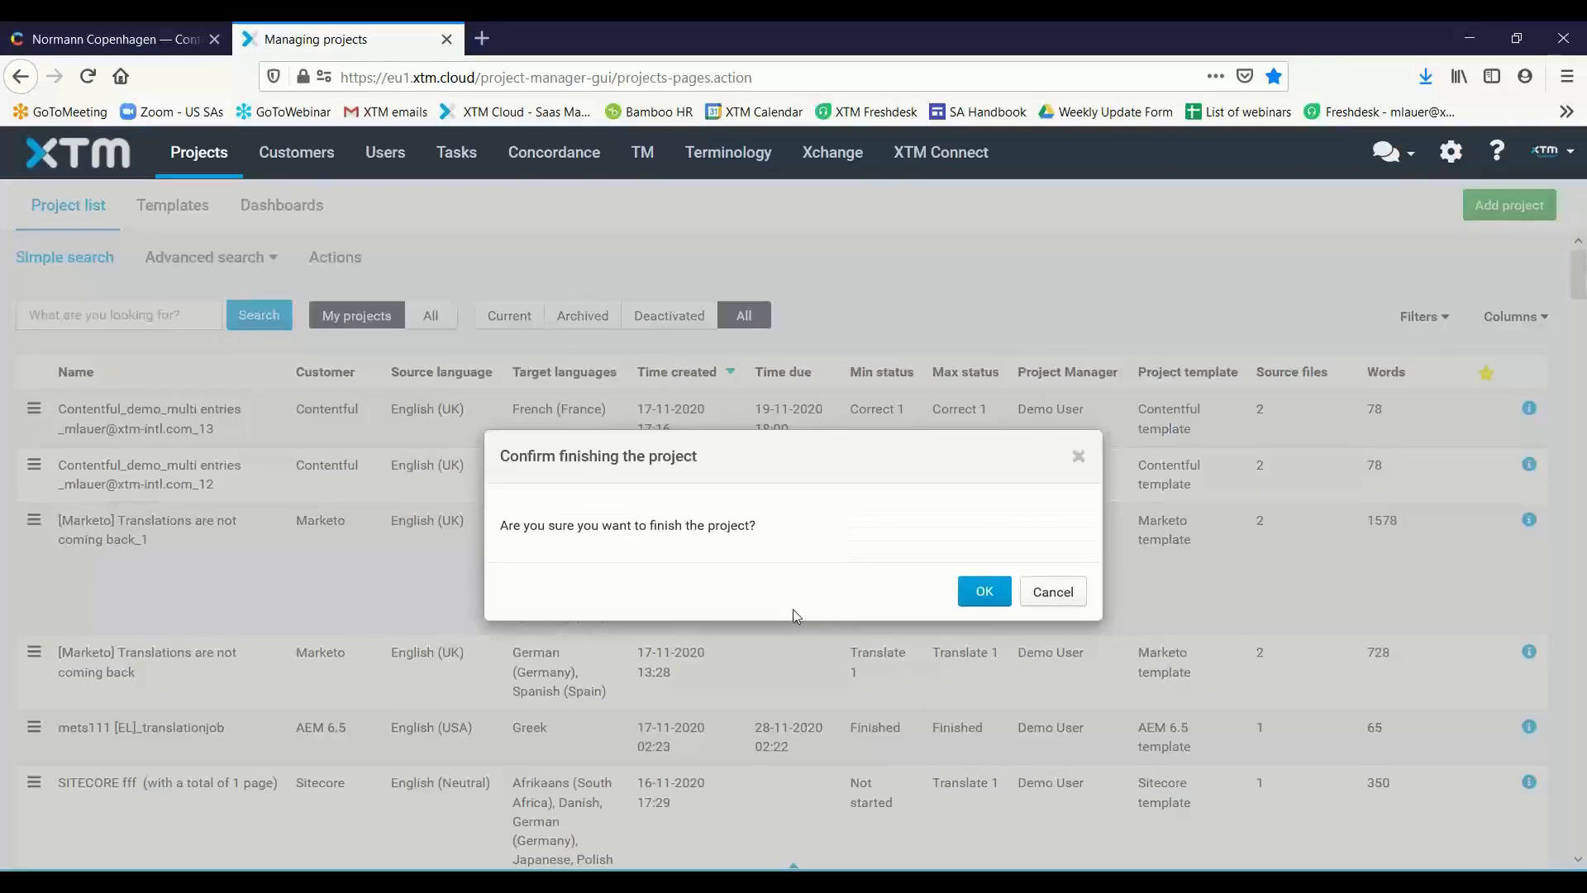
pyautogui.click(999, 593)
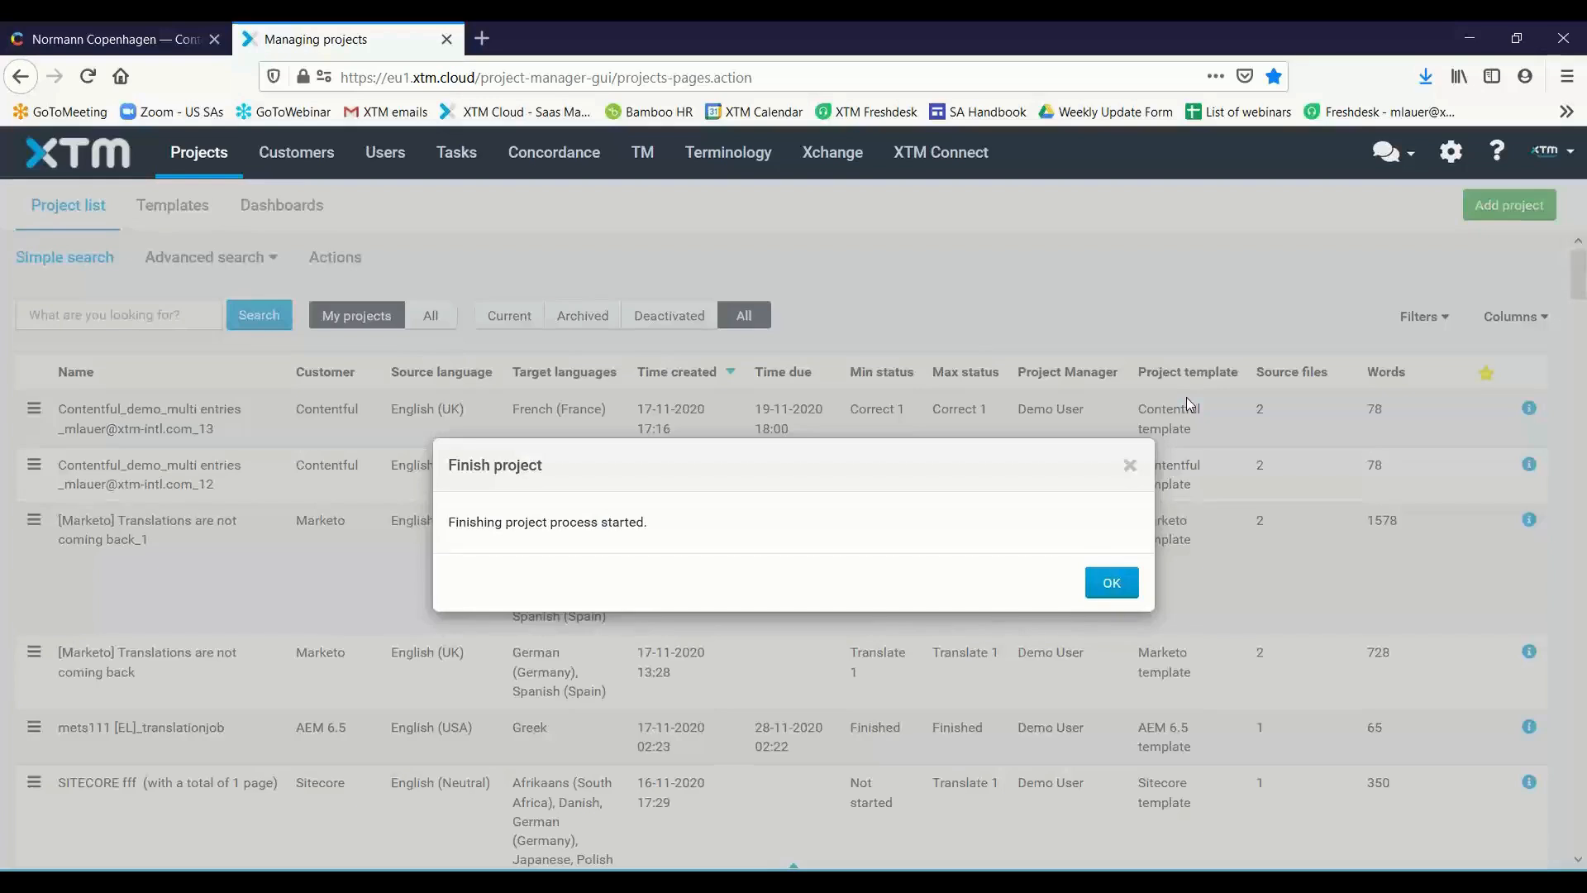
pyautogui.click(1112, 582)
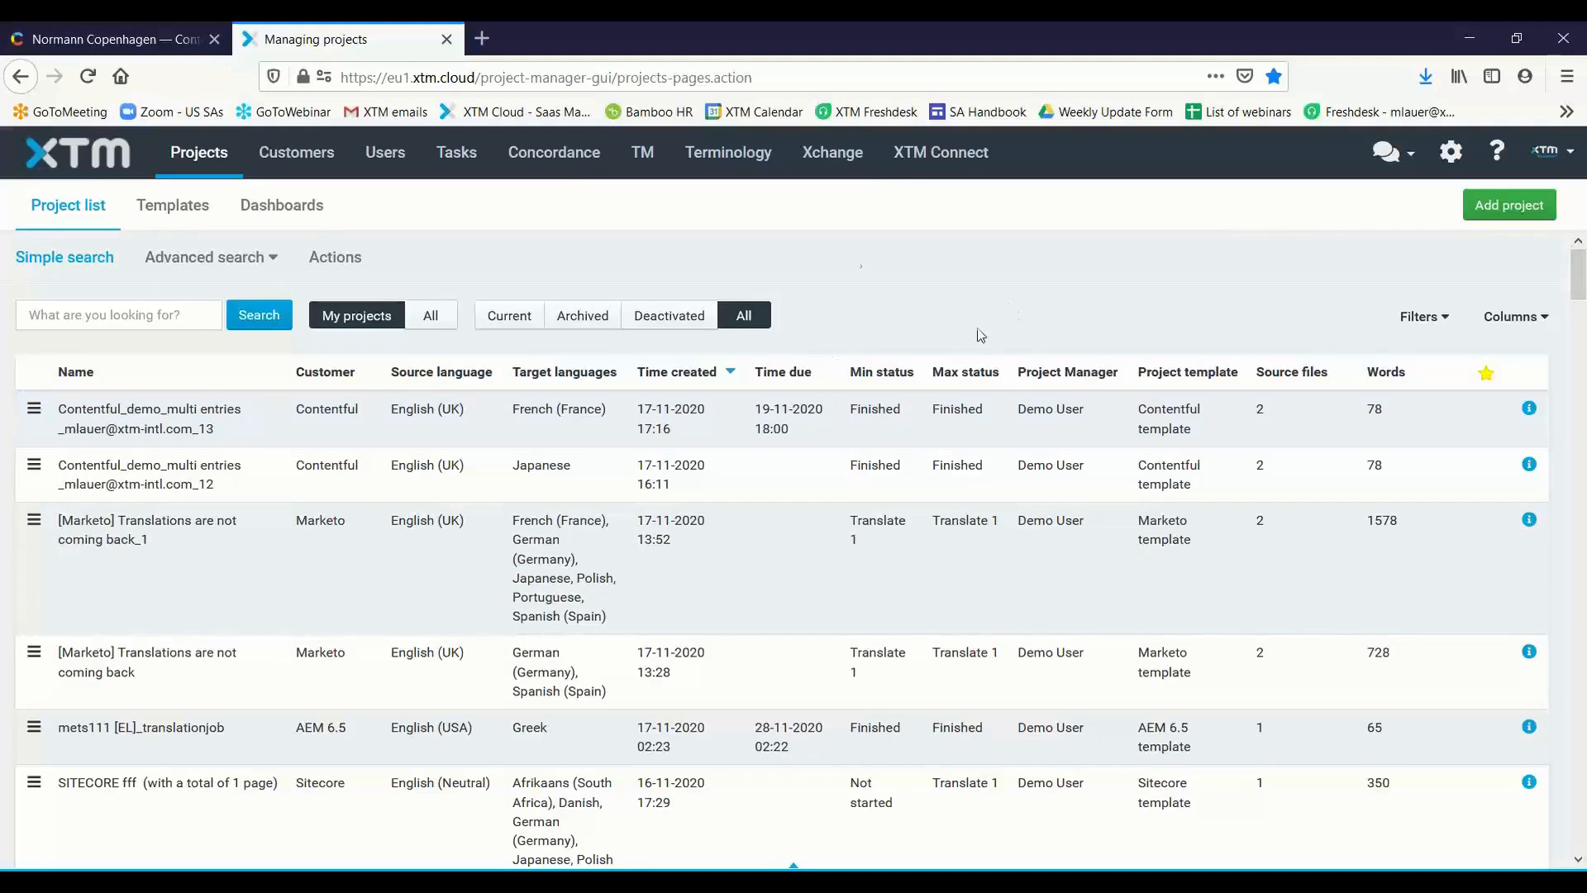
# Switch to the Normann Copenhagen entry in Contentful and refresh its French (fr) locale by removing it and enabling it again
pyautogui.click(106, 42)
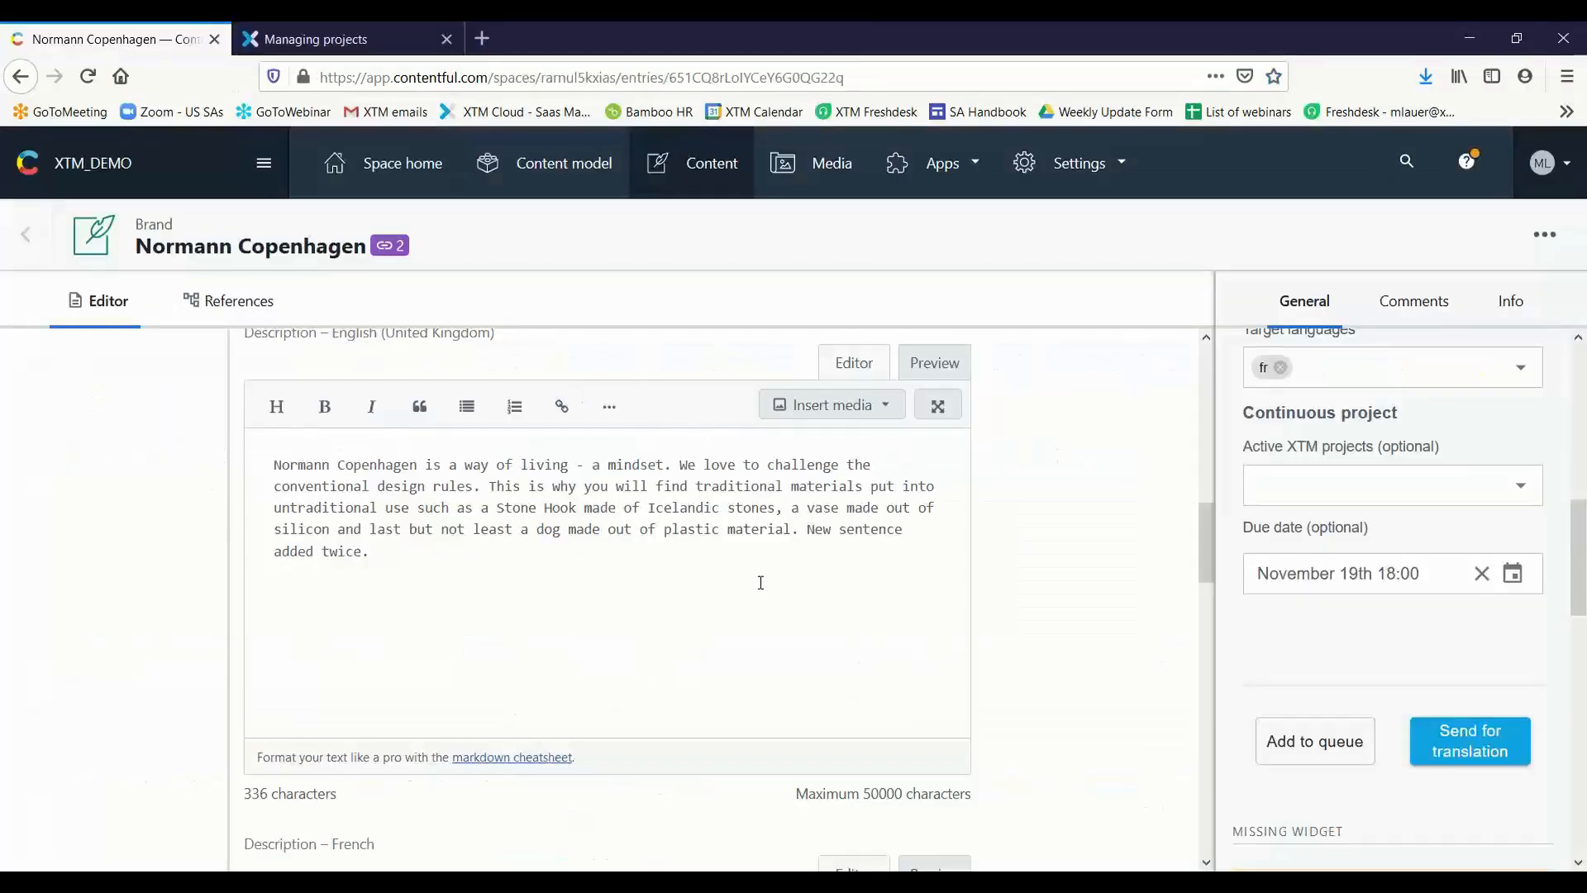
pyautogui.scroll(-1, 1088, 599)
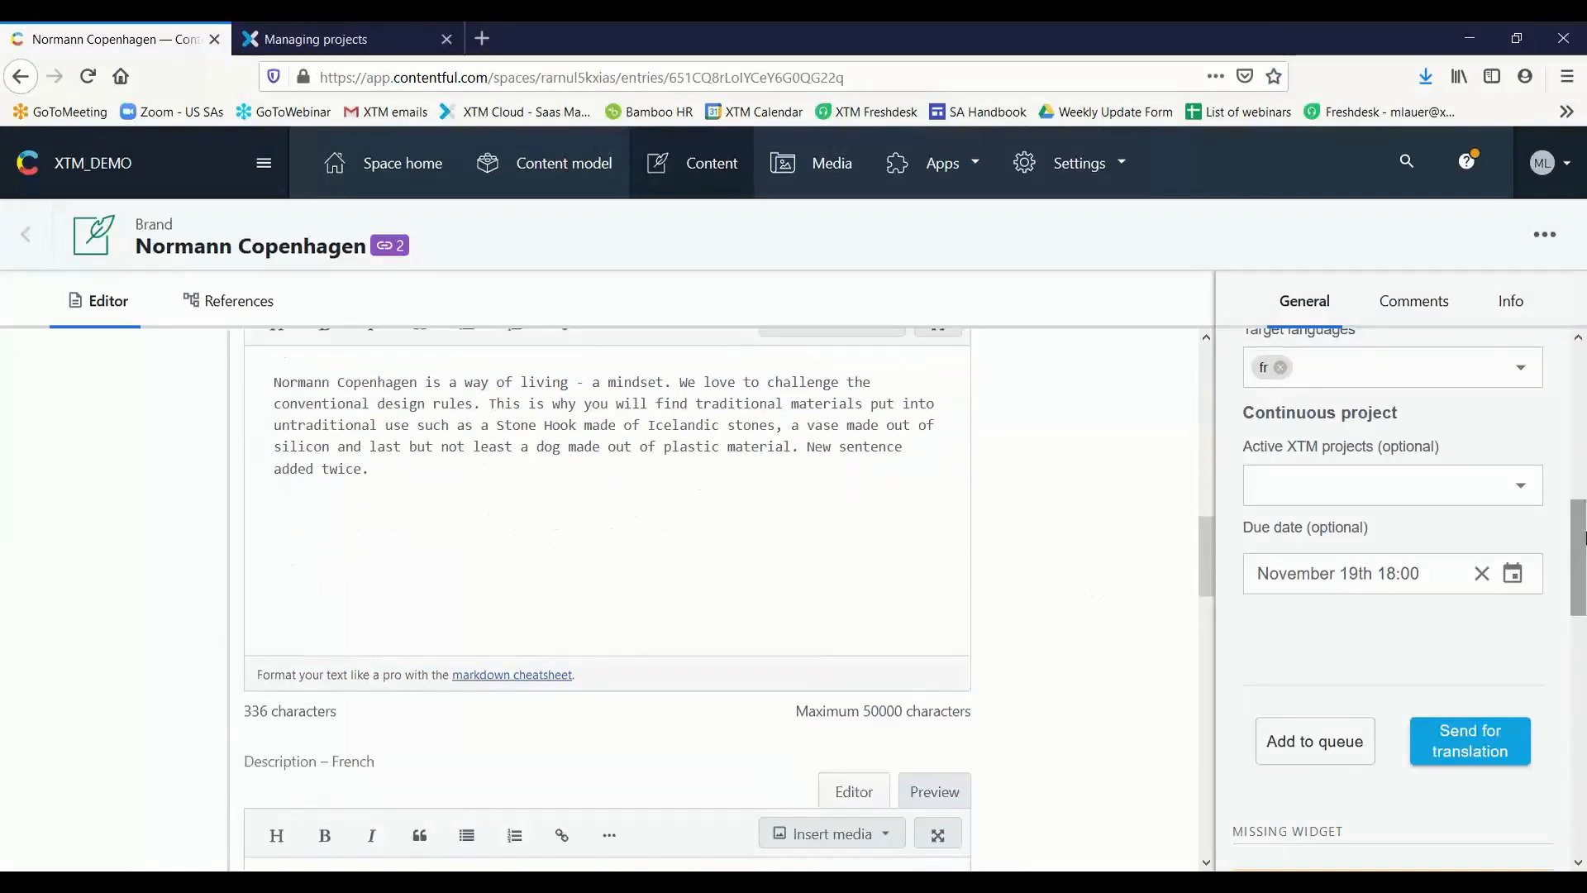
pyautogui.scroll(-9, 1583, 552)
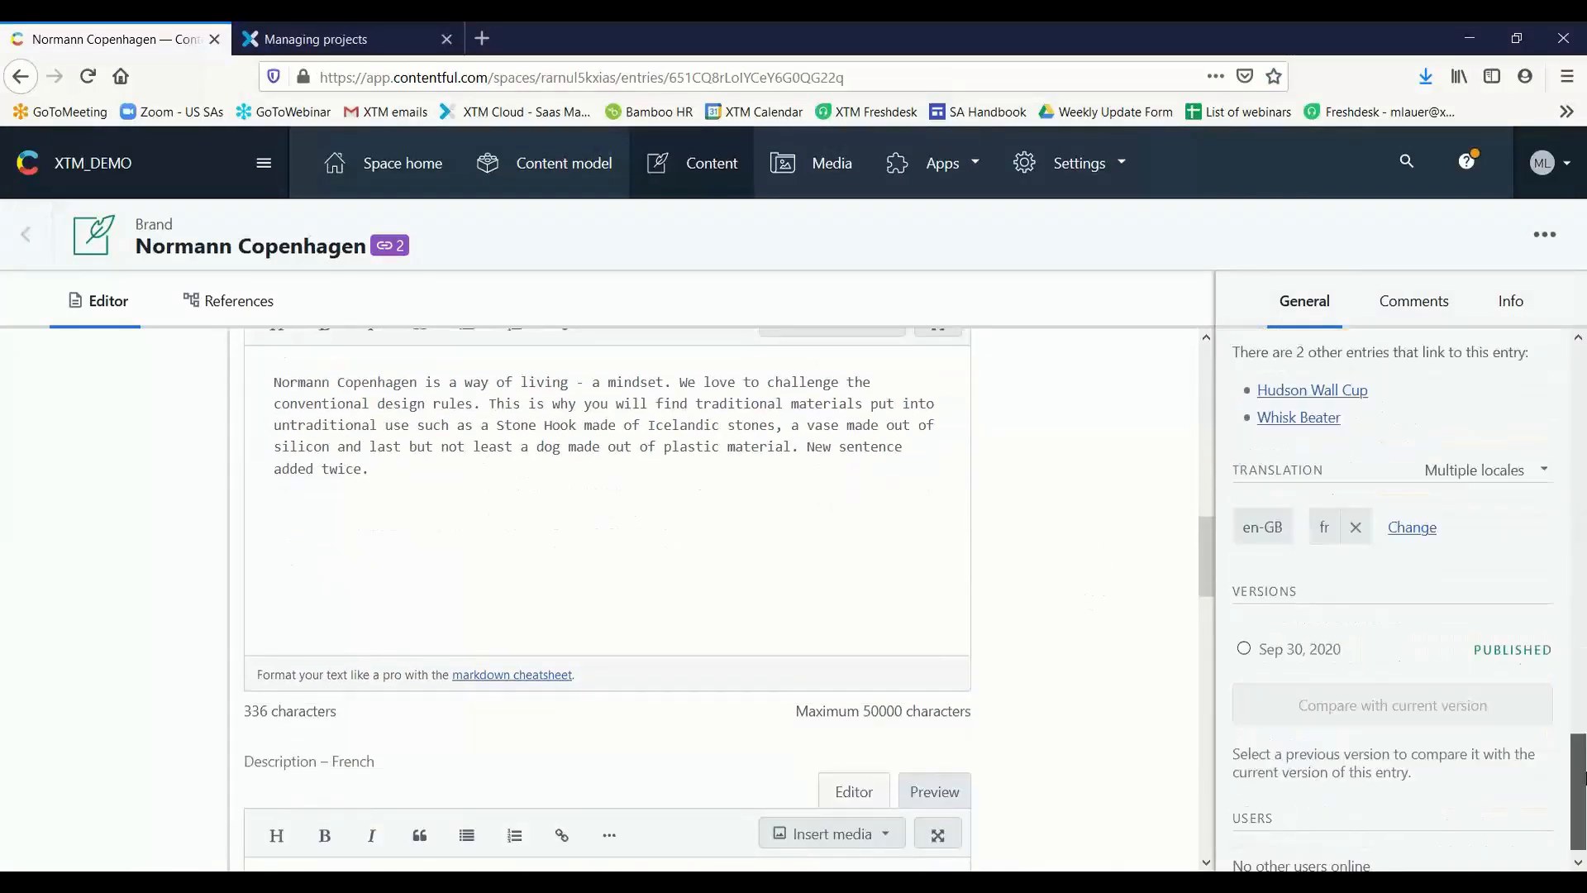
pyautogui.click(1355, 528)
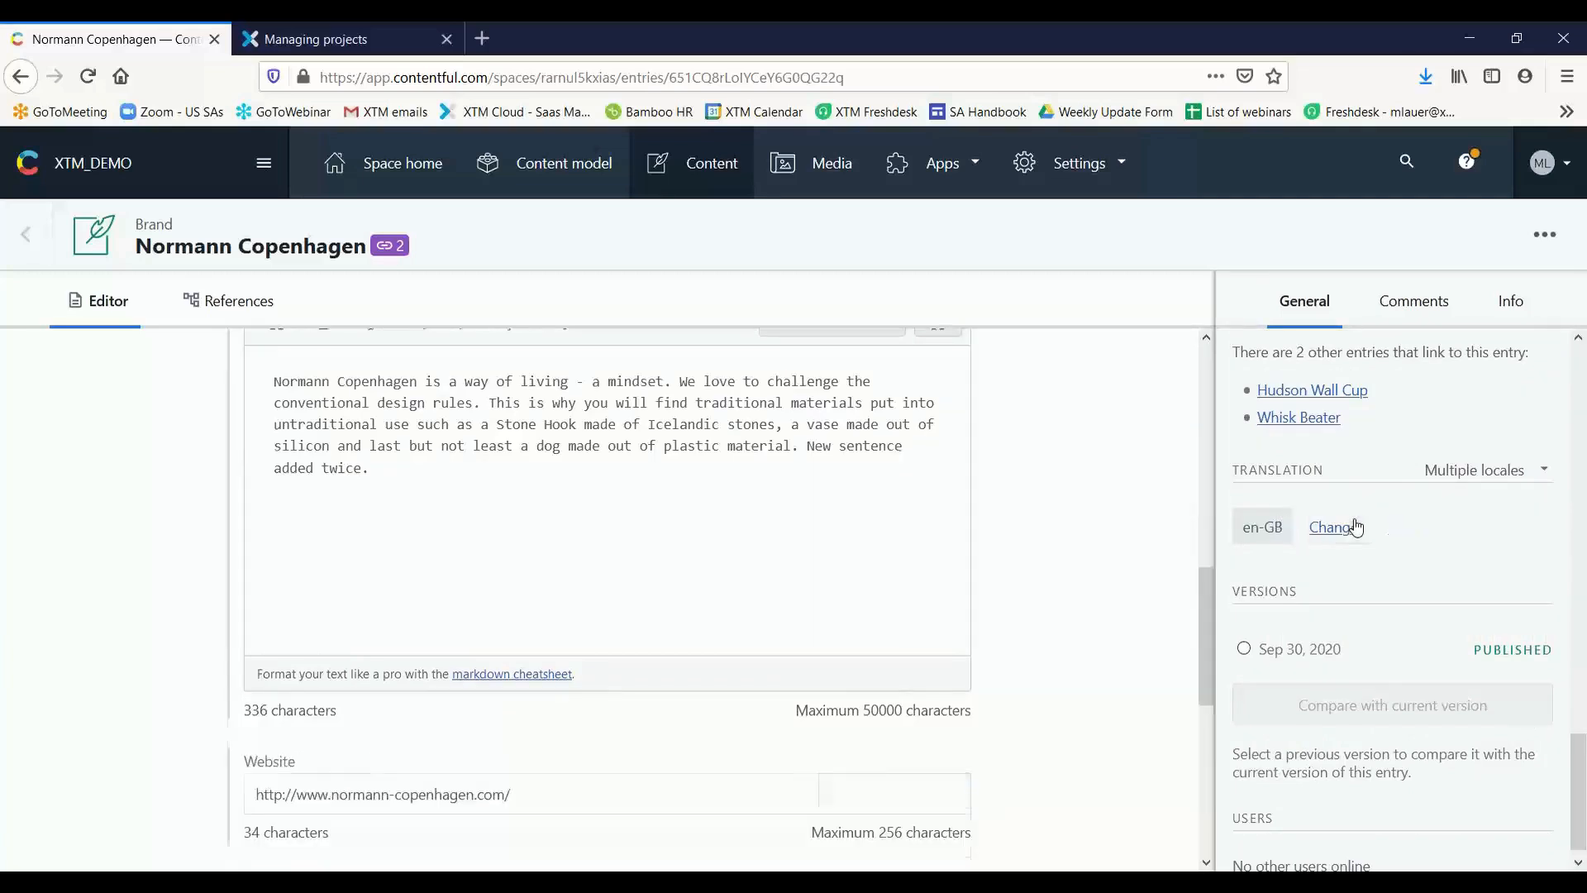
pyautogui.click(1332, 529)
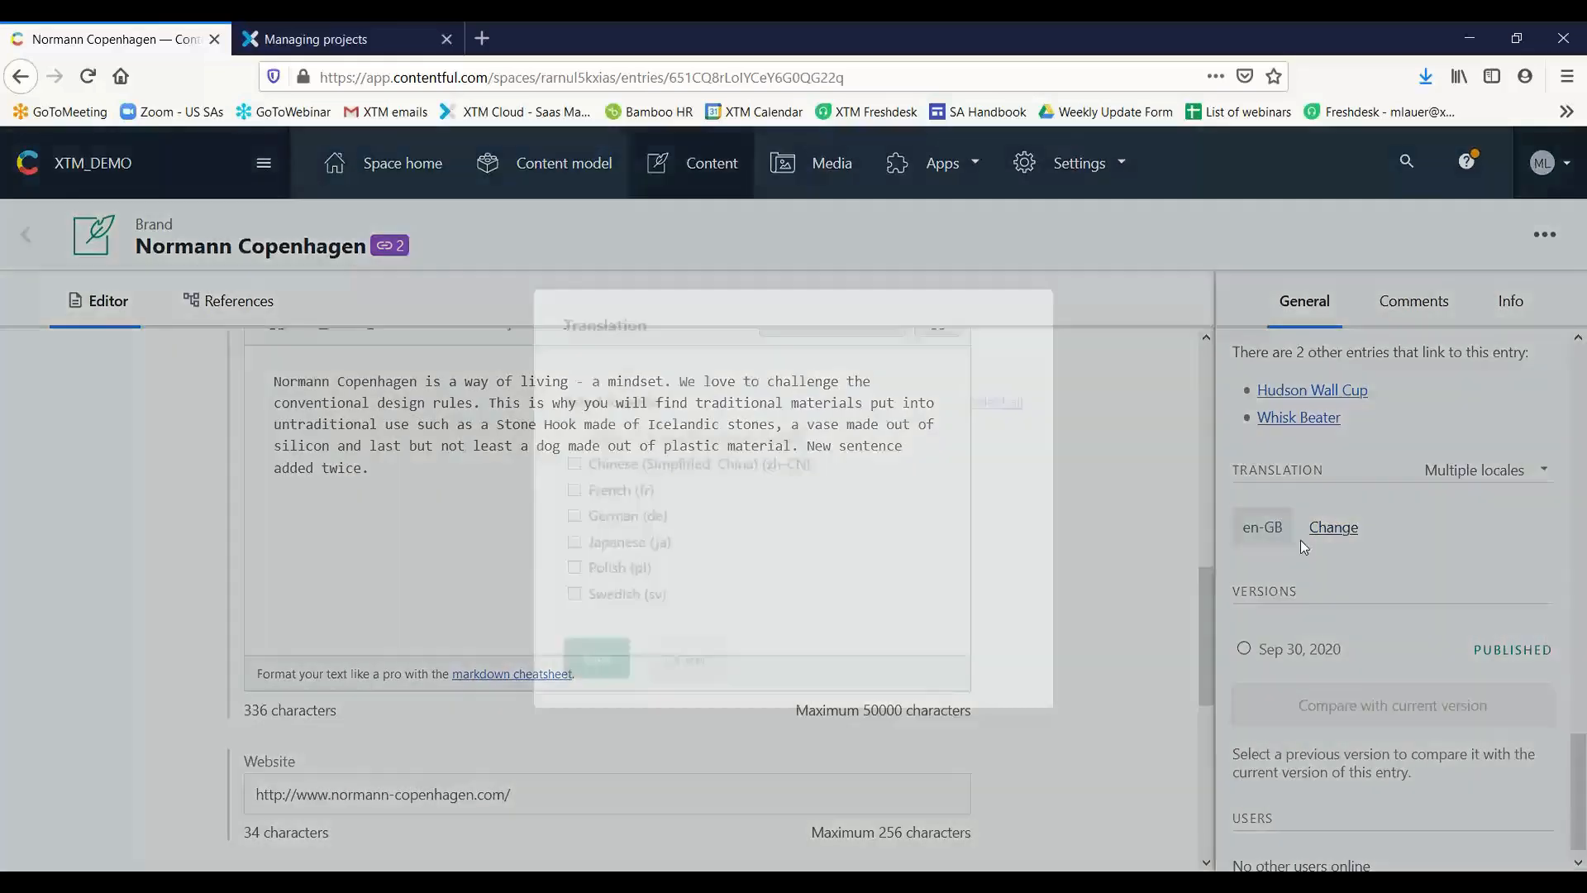
pyautogui.click(581, 495)
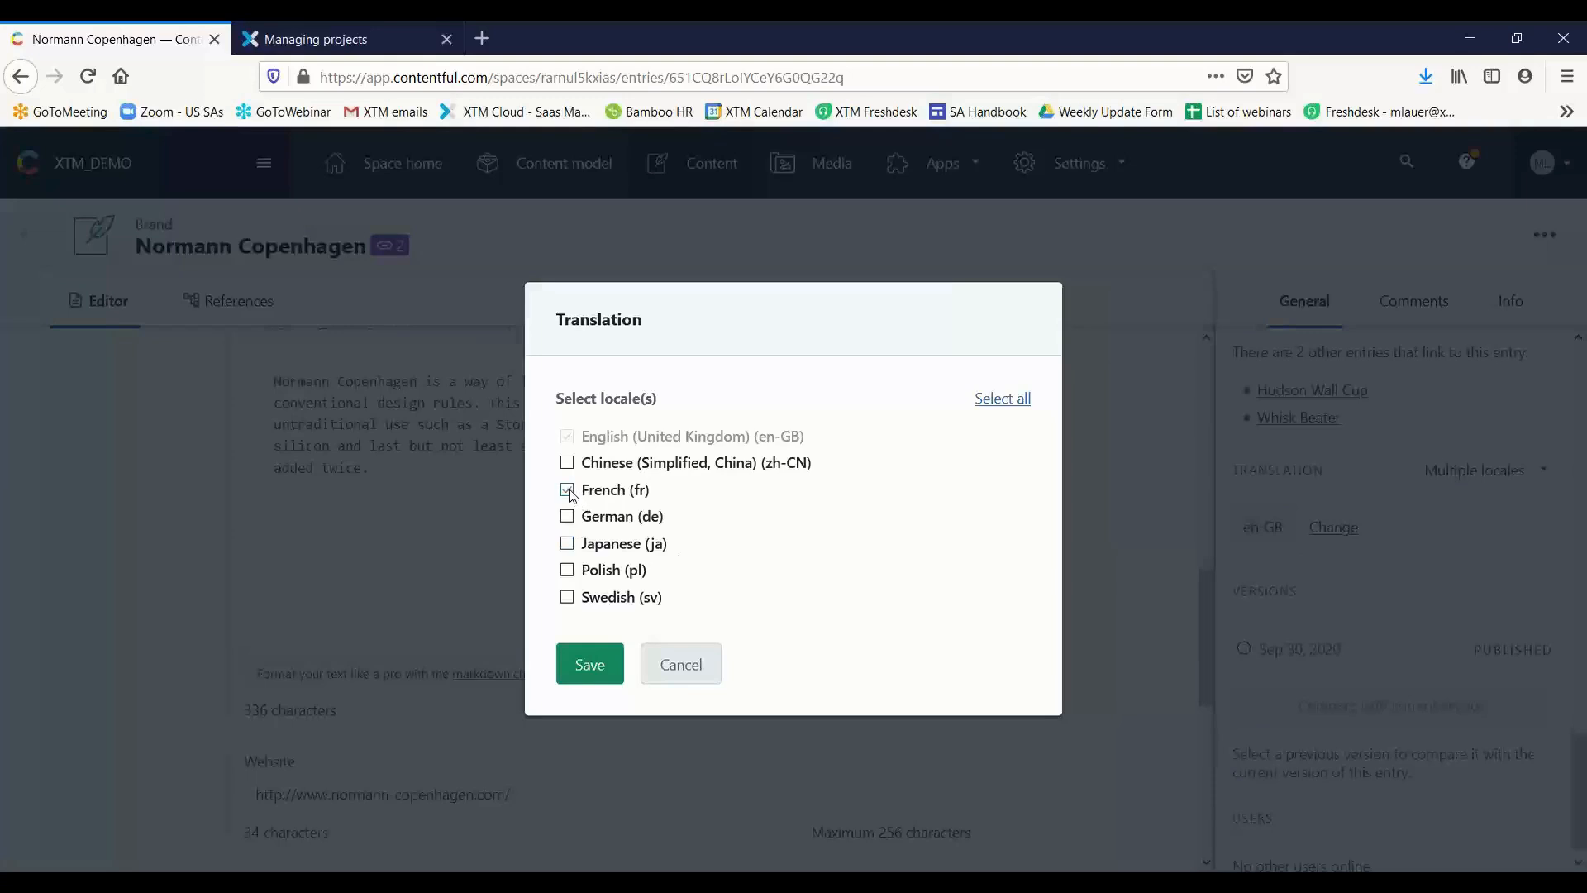
pyautogui.click(587, 661)
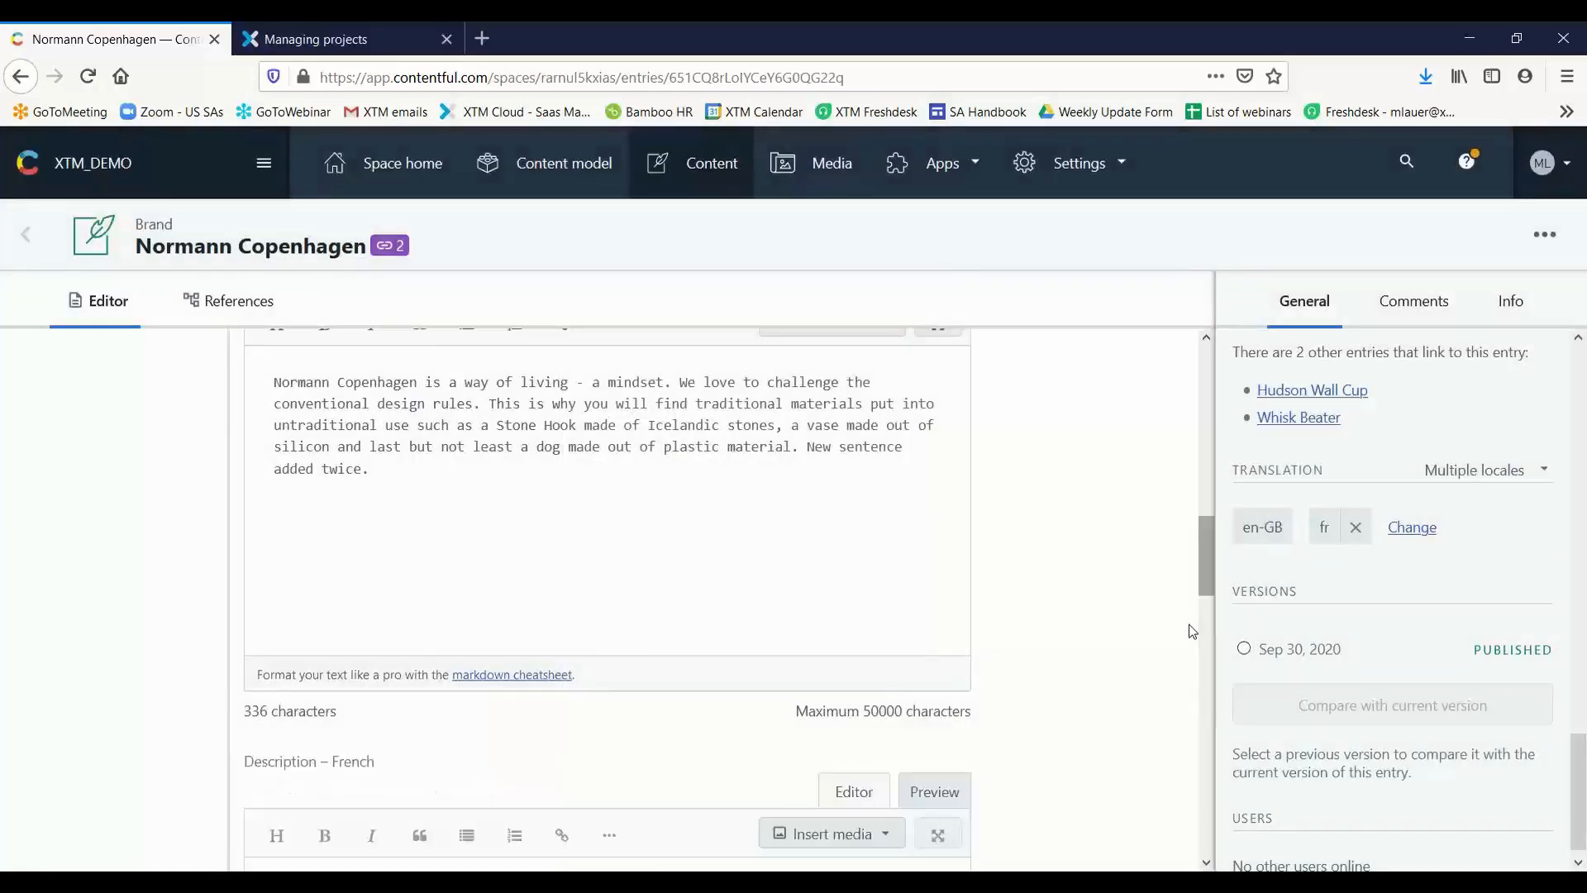
# Examine the entry's French description, website, Twitter, email and phone fields against their English (United Kingdom) counterparts
pyautogui.scroll(7, 829, 603)
pyautogui.scroll(-5, 838, 570)
pyautogui.scroll(-10, 806, 542)
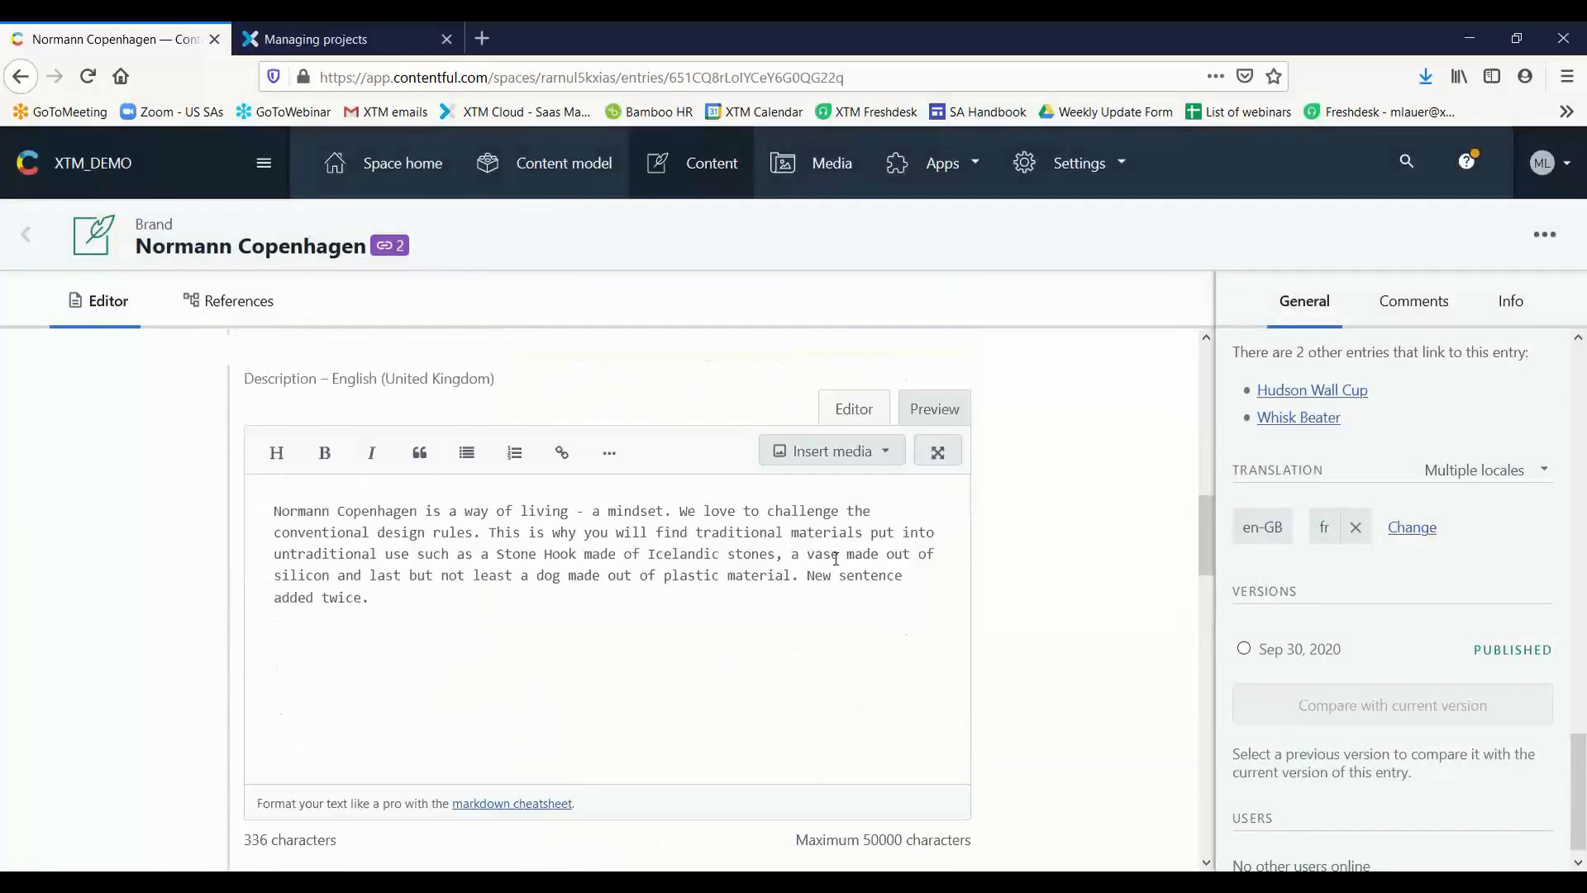
pyautogui.scroll(4, 852, 539)
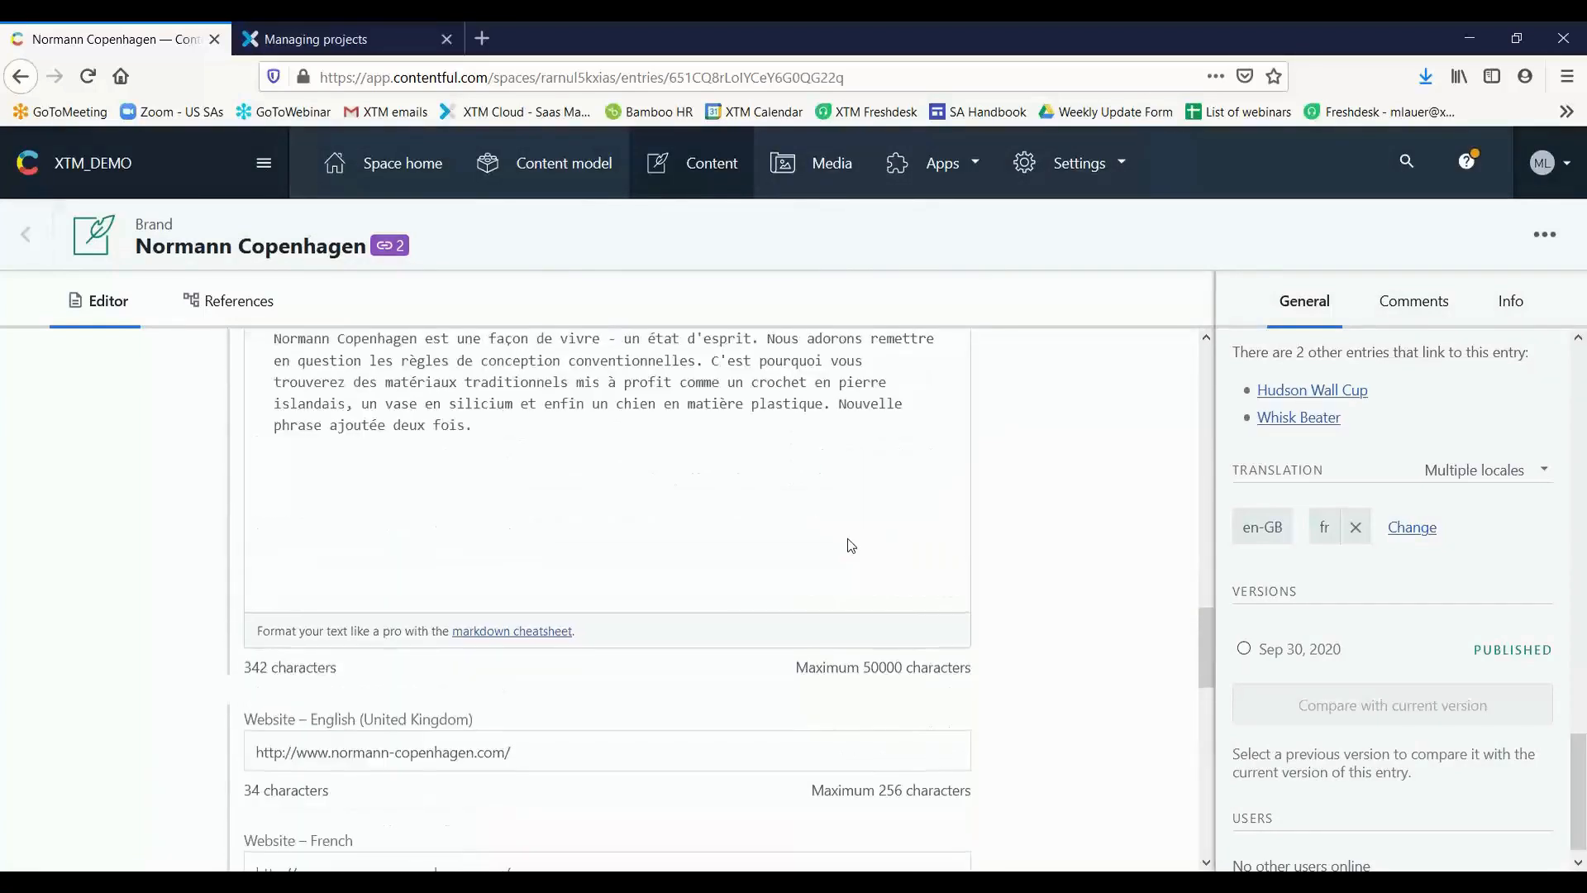
pyautogui.scroll(3, 848, 545)
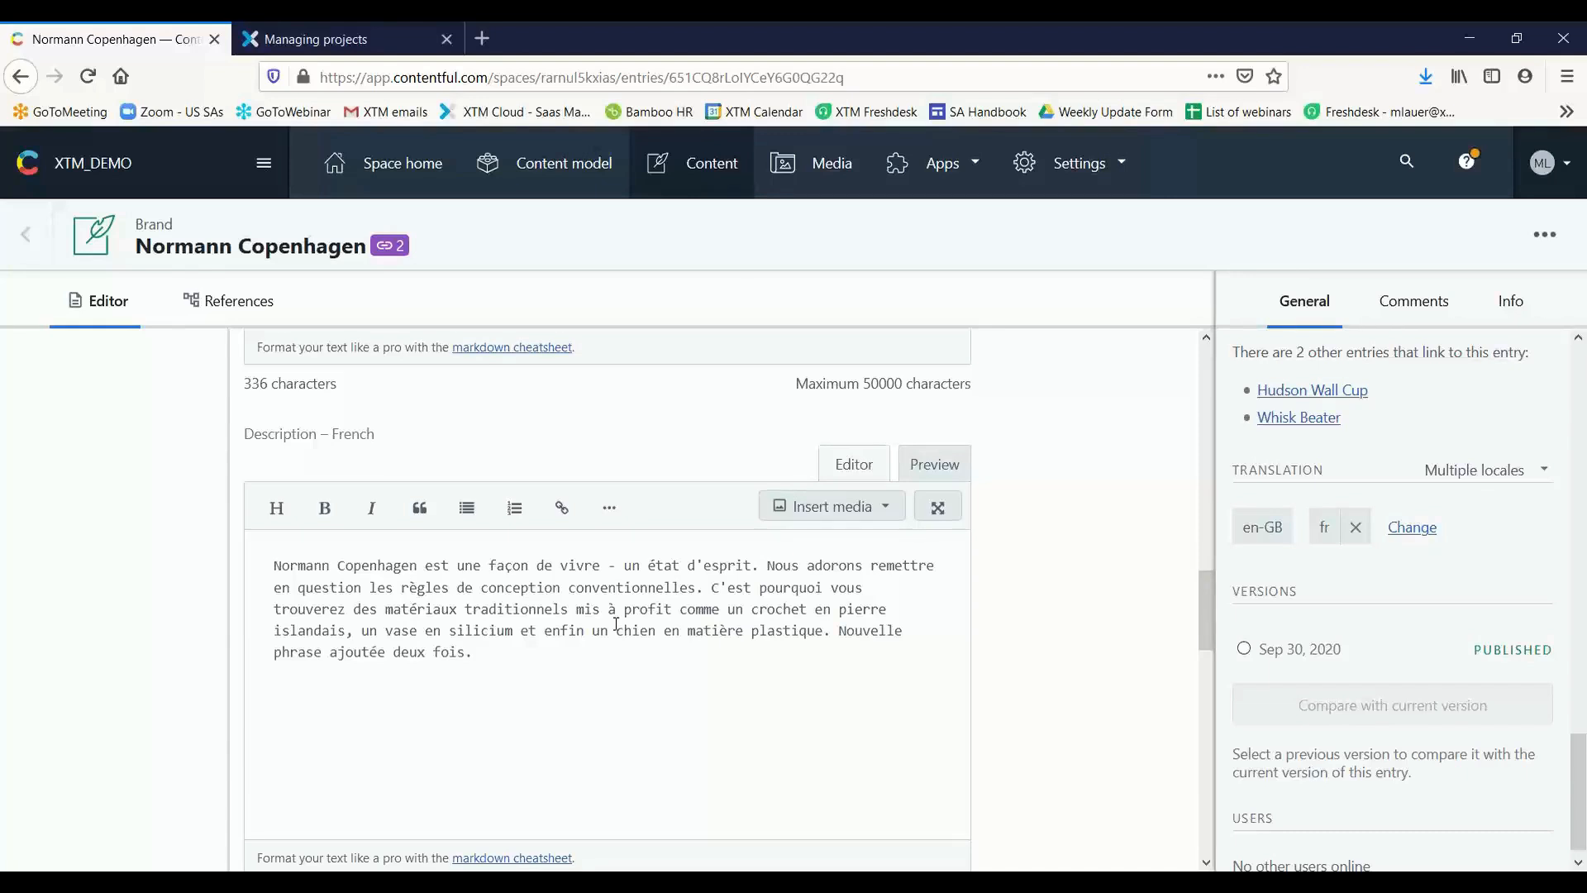
pyautogui.scroll(-5, 616, 623)
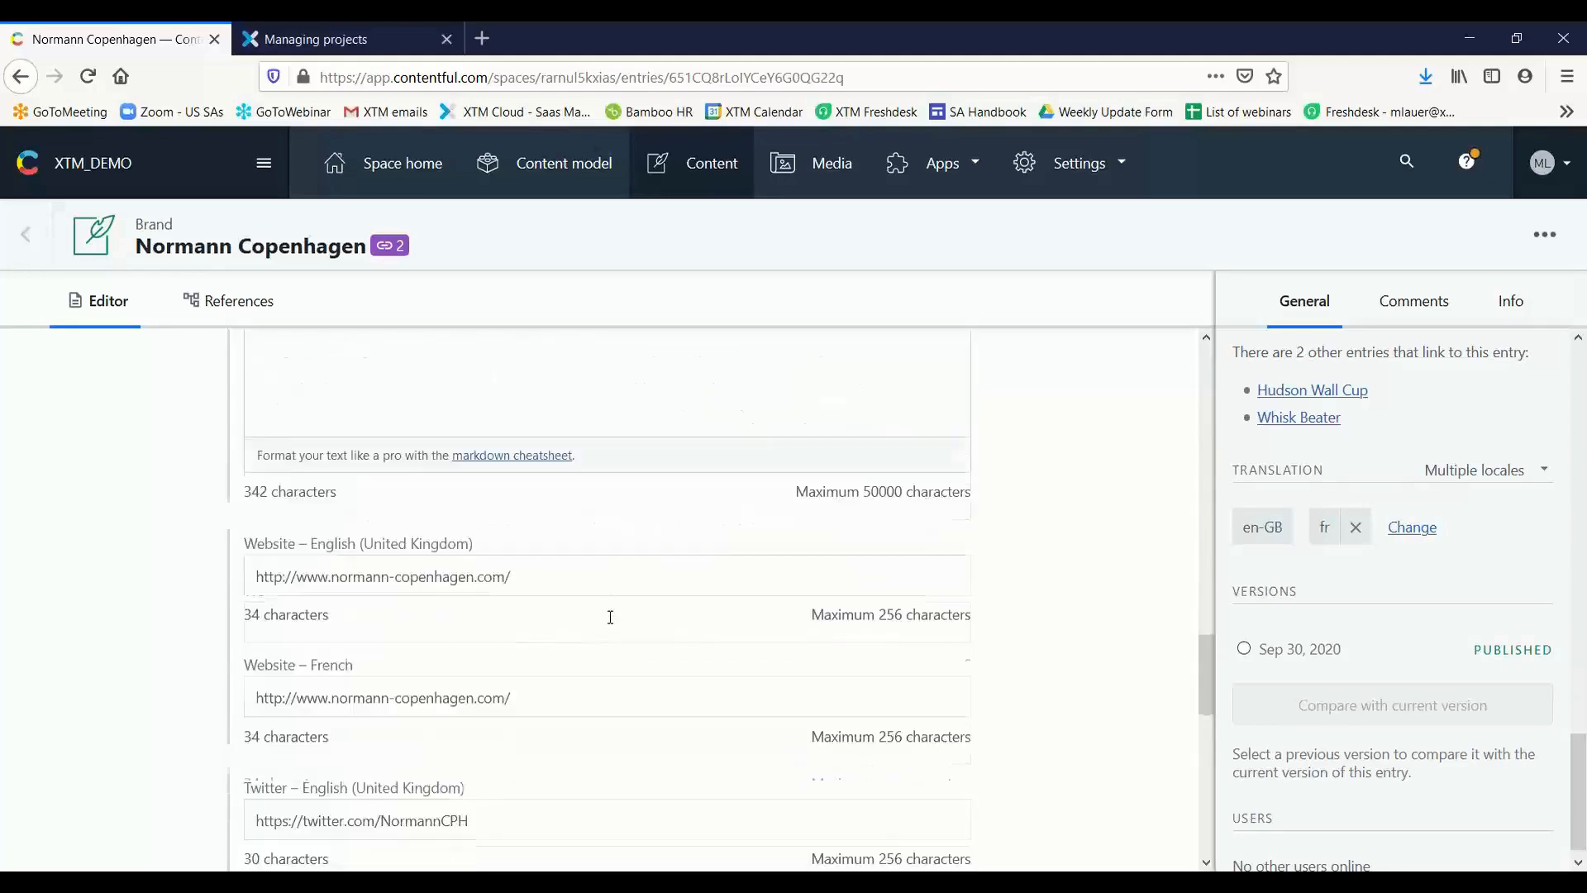
pyautogui.scroll(-2, 611, 620)
pyautogui.scroll(-4, 578, 620)
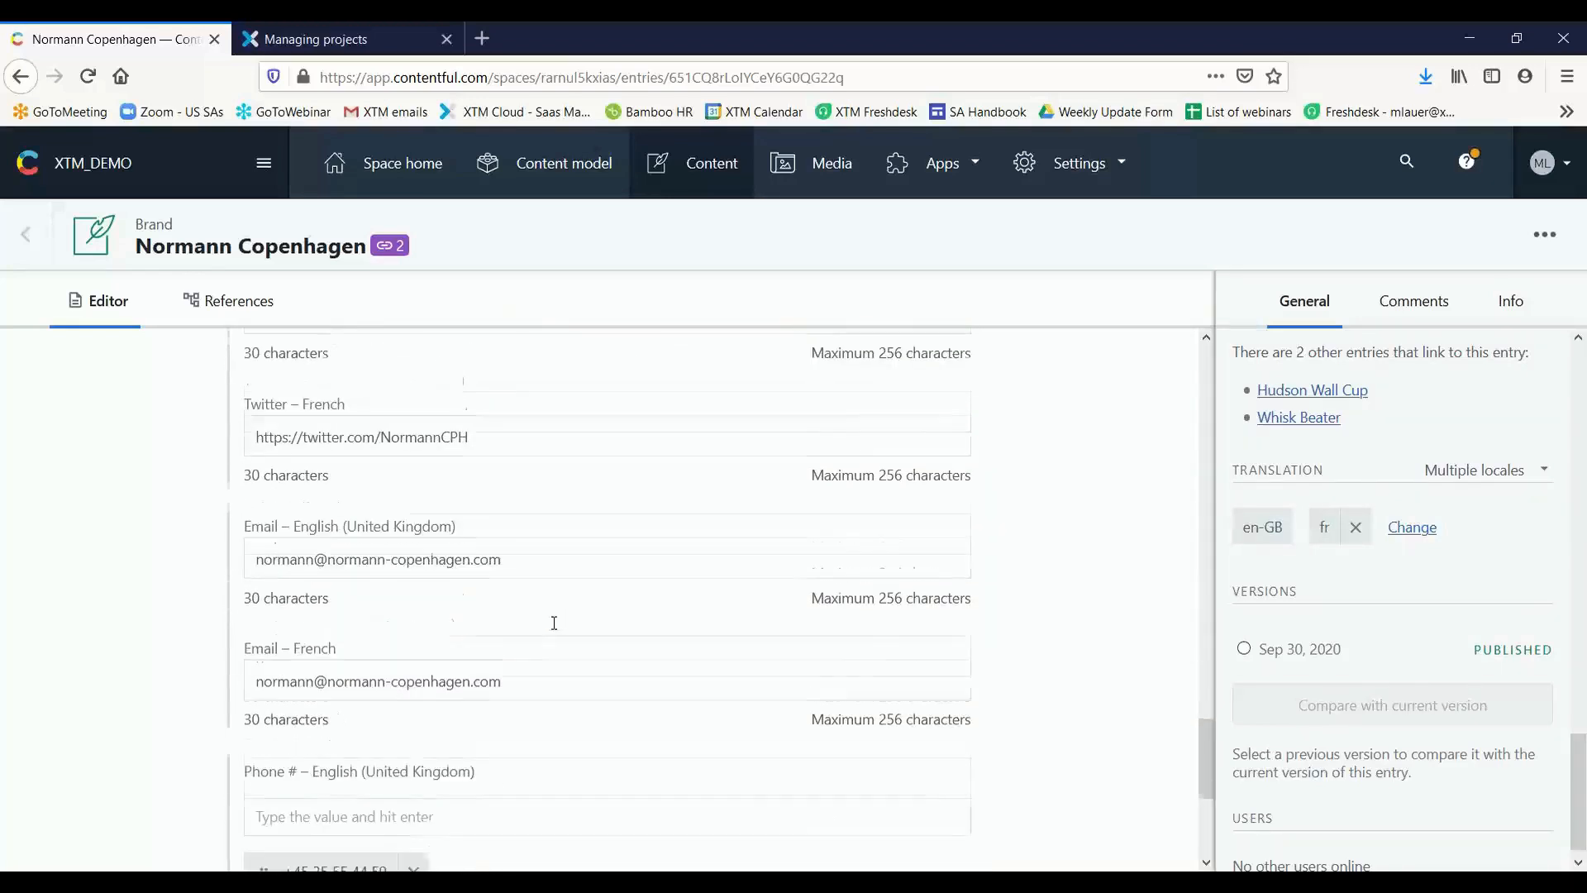
pyautogui.scroll(-3, 595, 587)
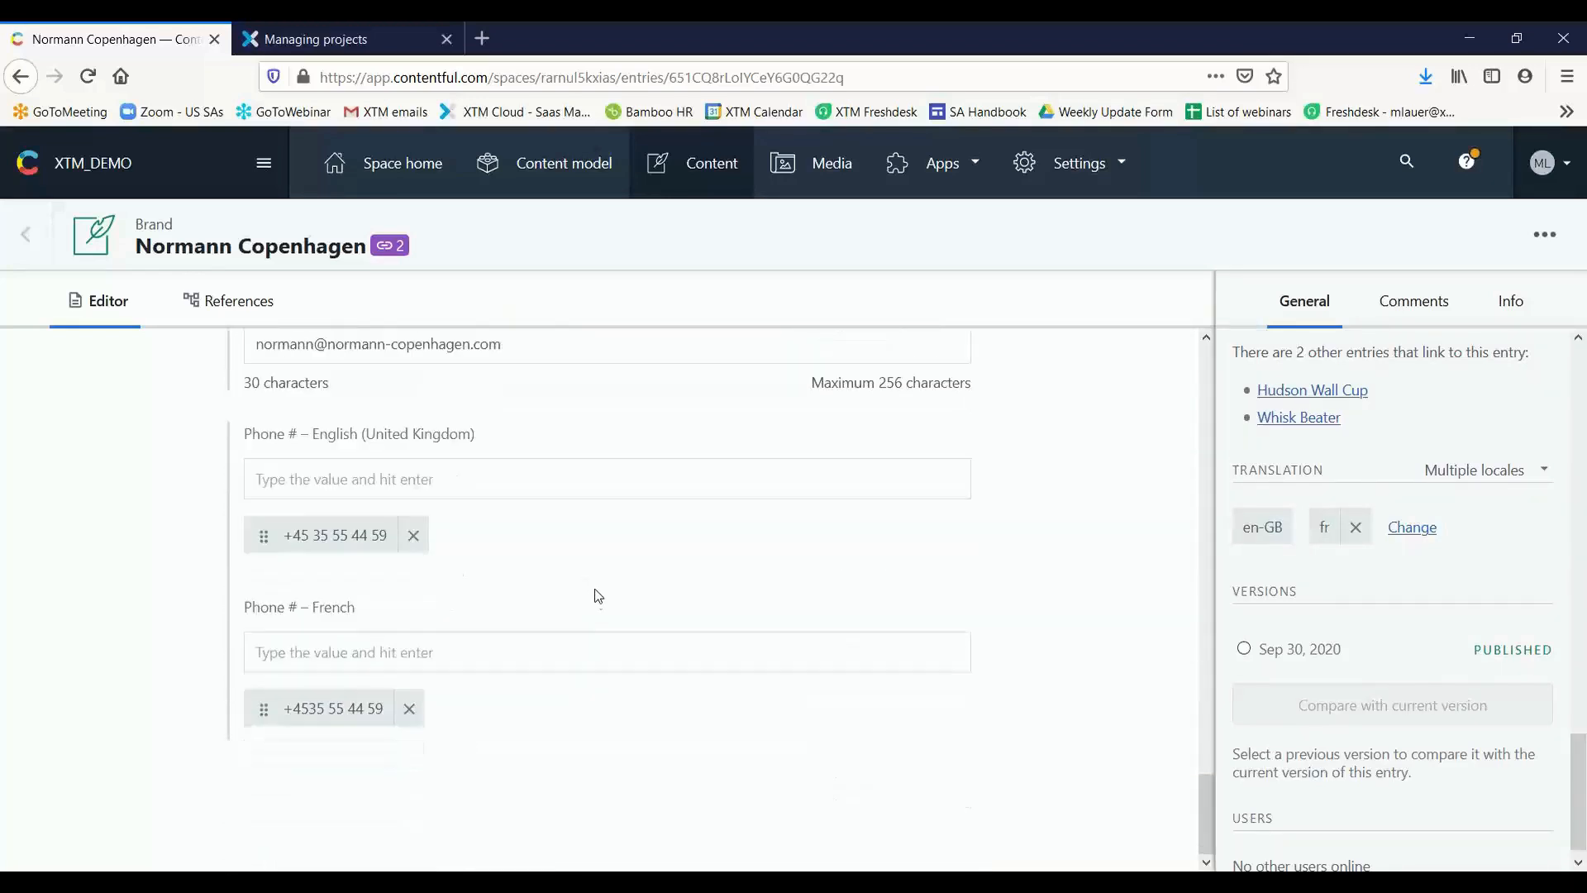
pyautogui.scroll(4, 594, 590)
pyautogui.scroll(3, 589, 597)
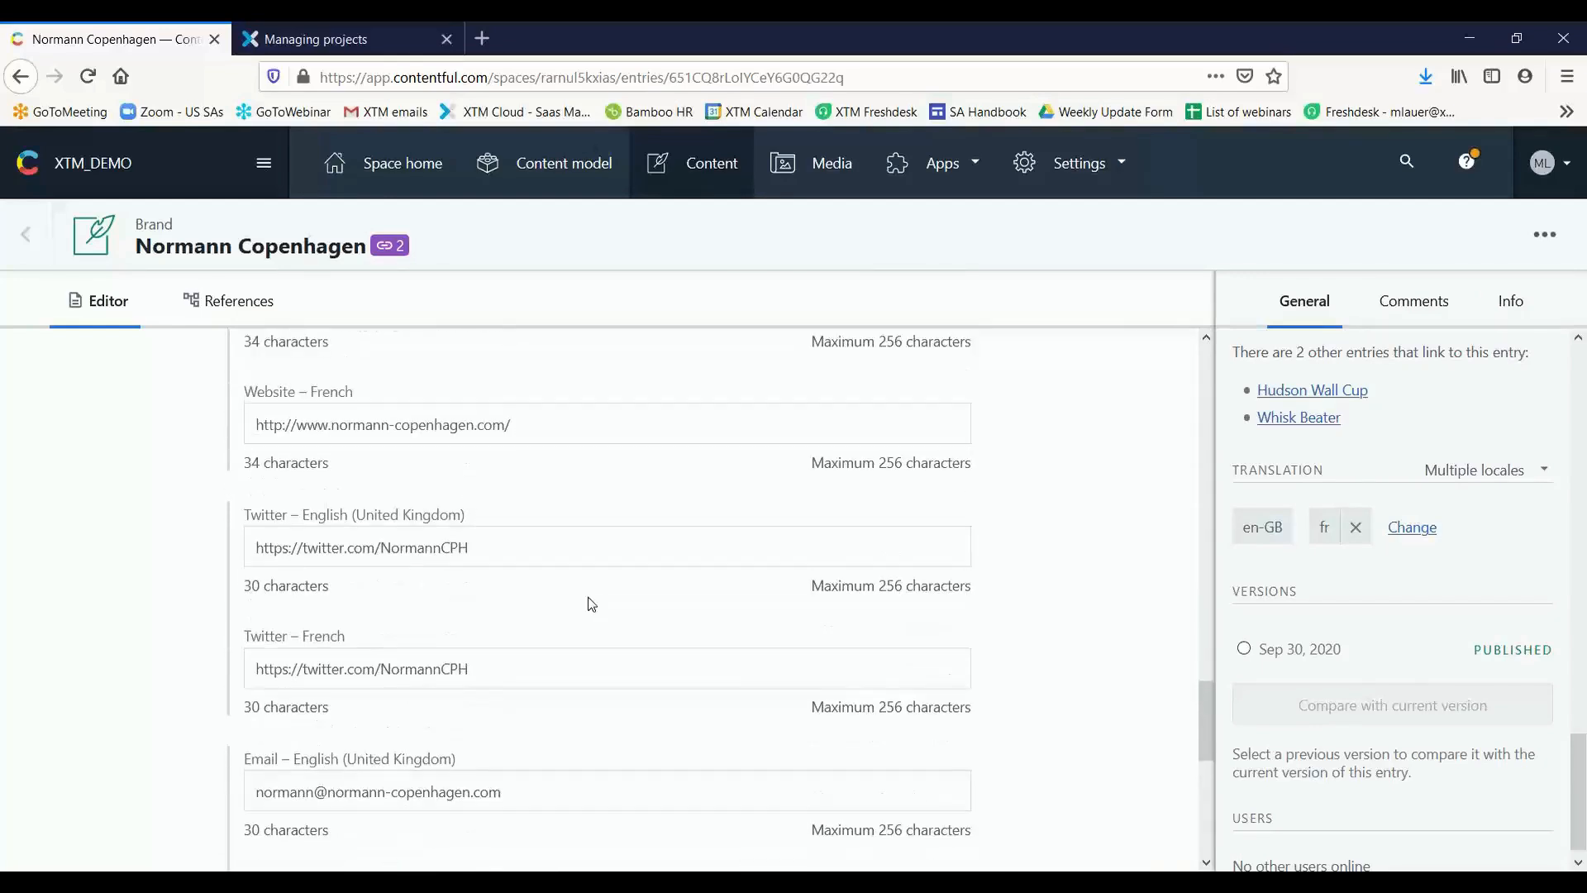
pyautogui.scroll(4, 588, 600)
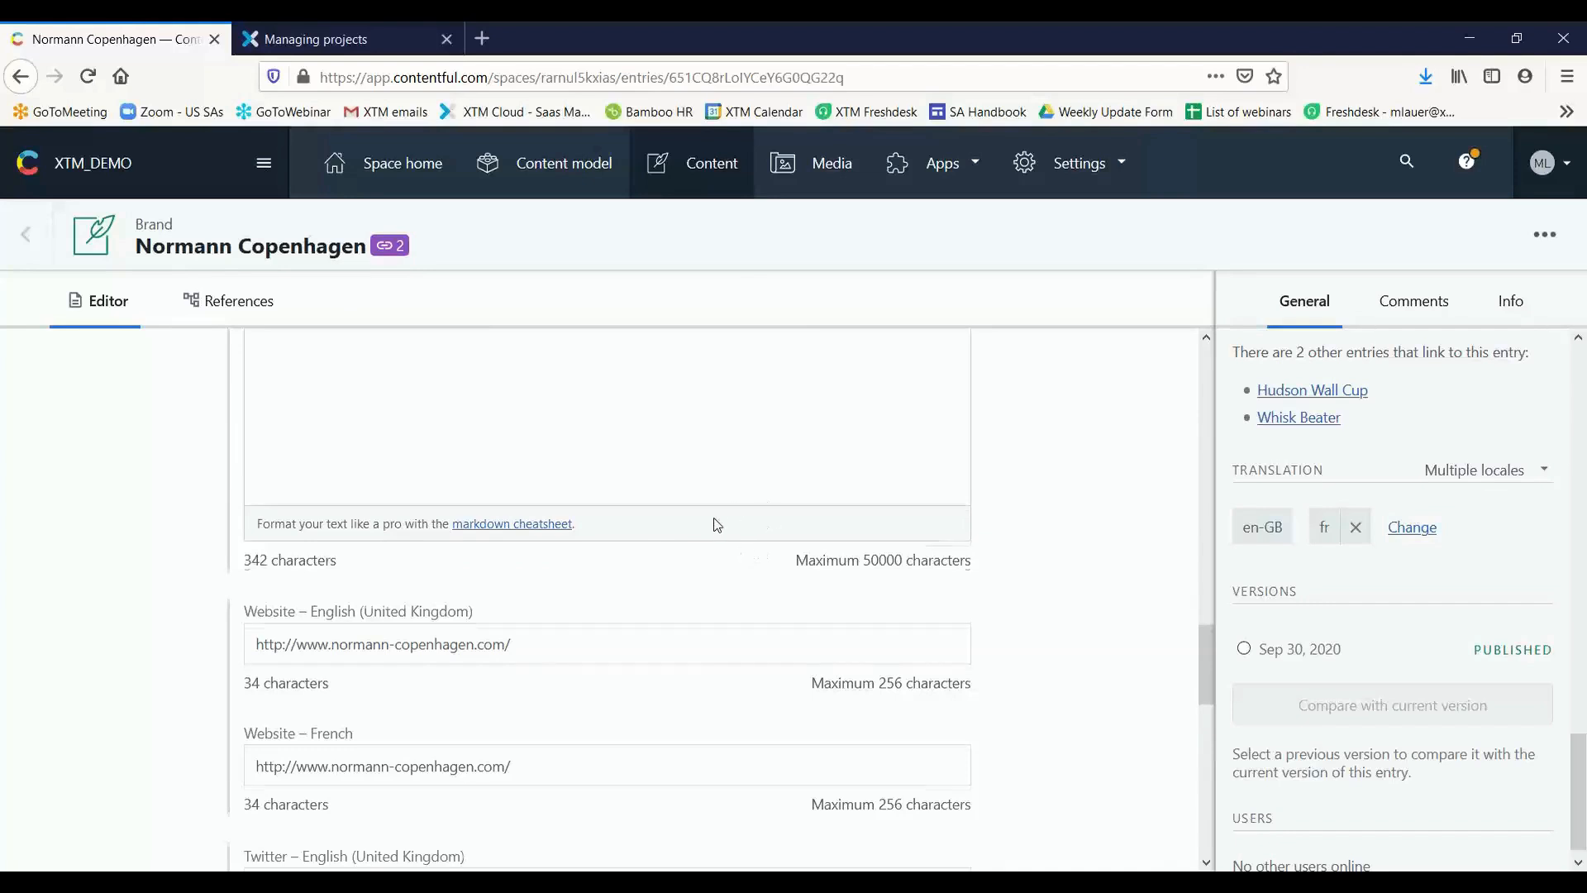
pyautogui.scroll(3, 713, 527)
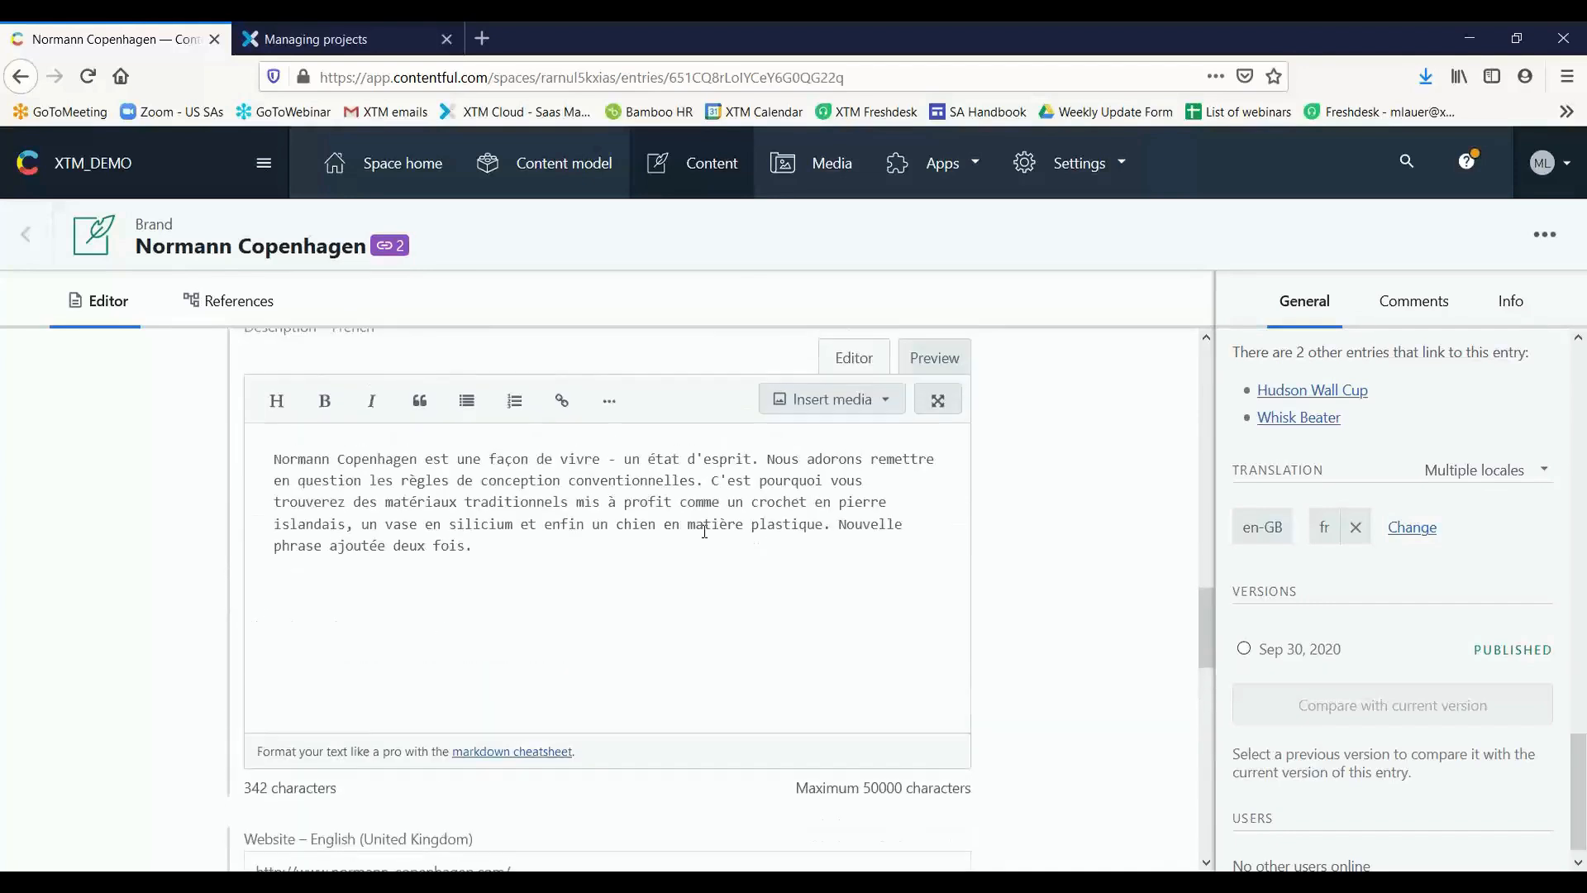
pyautogui.click(748, 523)
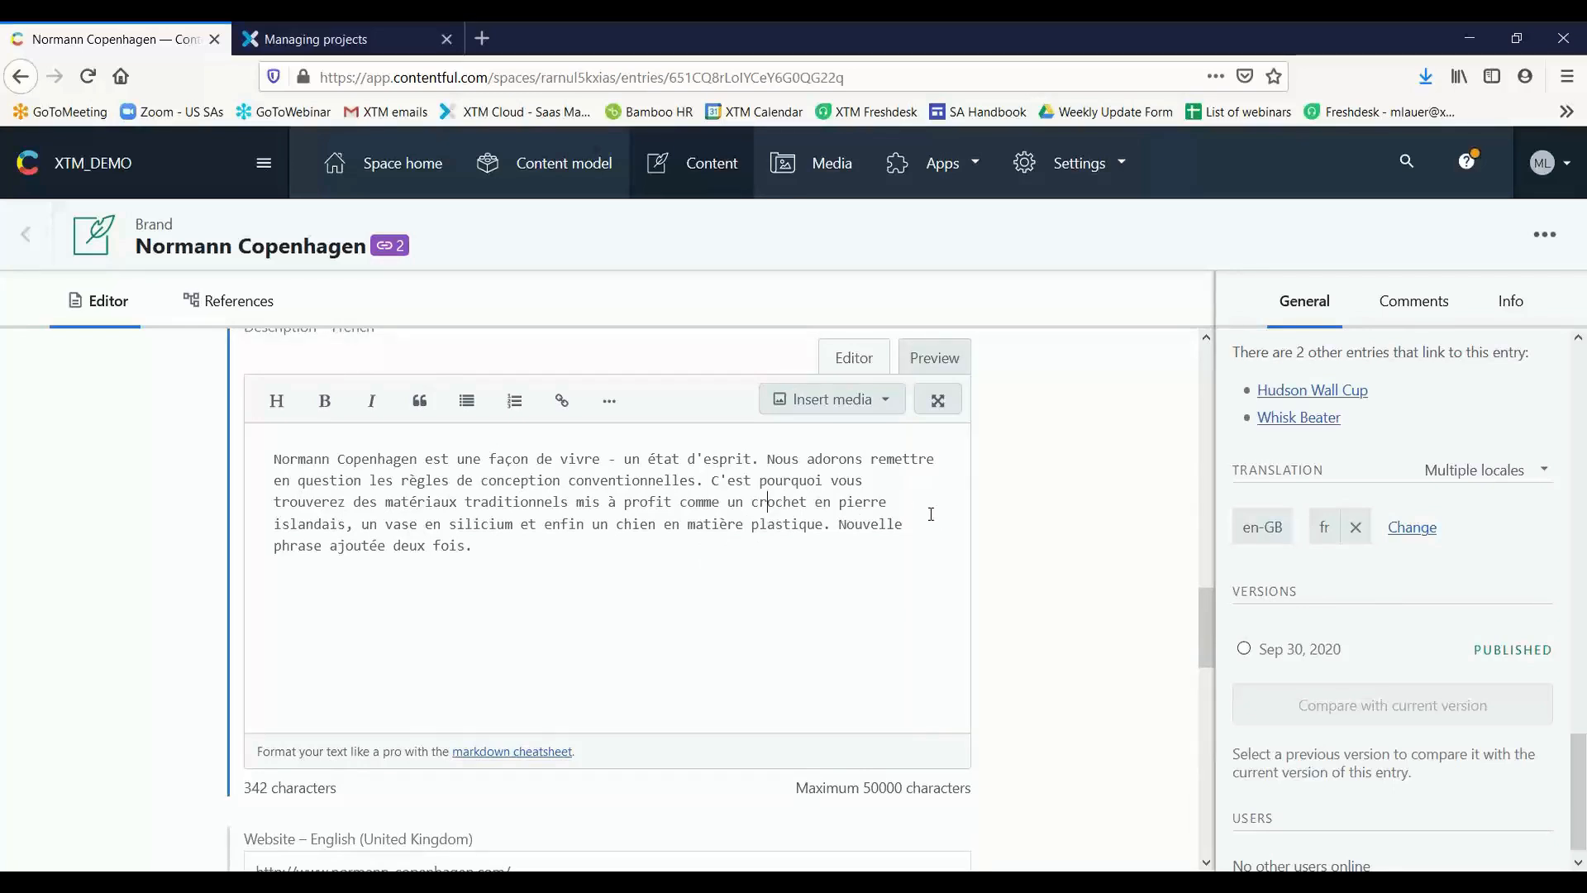
# Remove the French locale from the entry's displayed translations and open the XTM Connect app in Contentful
pyautogui.click(1356, 526)
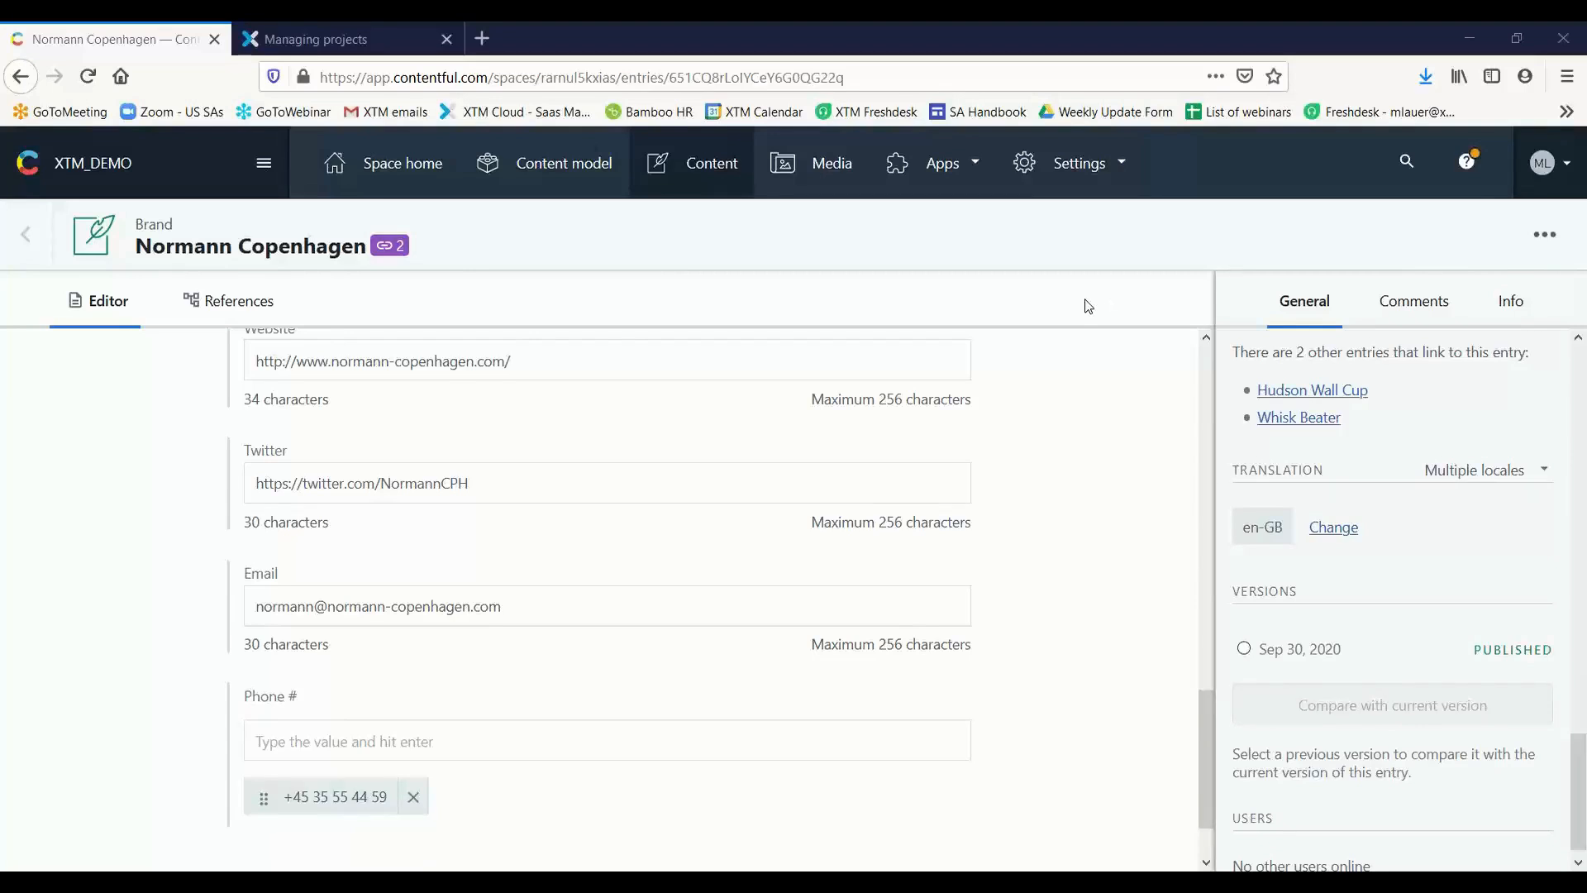
pyautogui.scroll(5, 1010, 335)
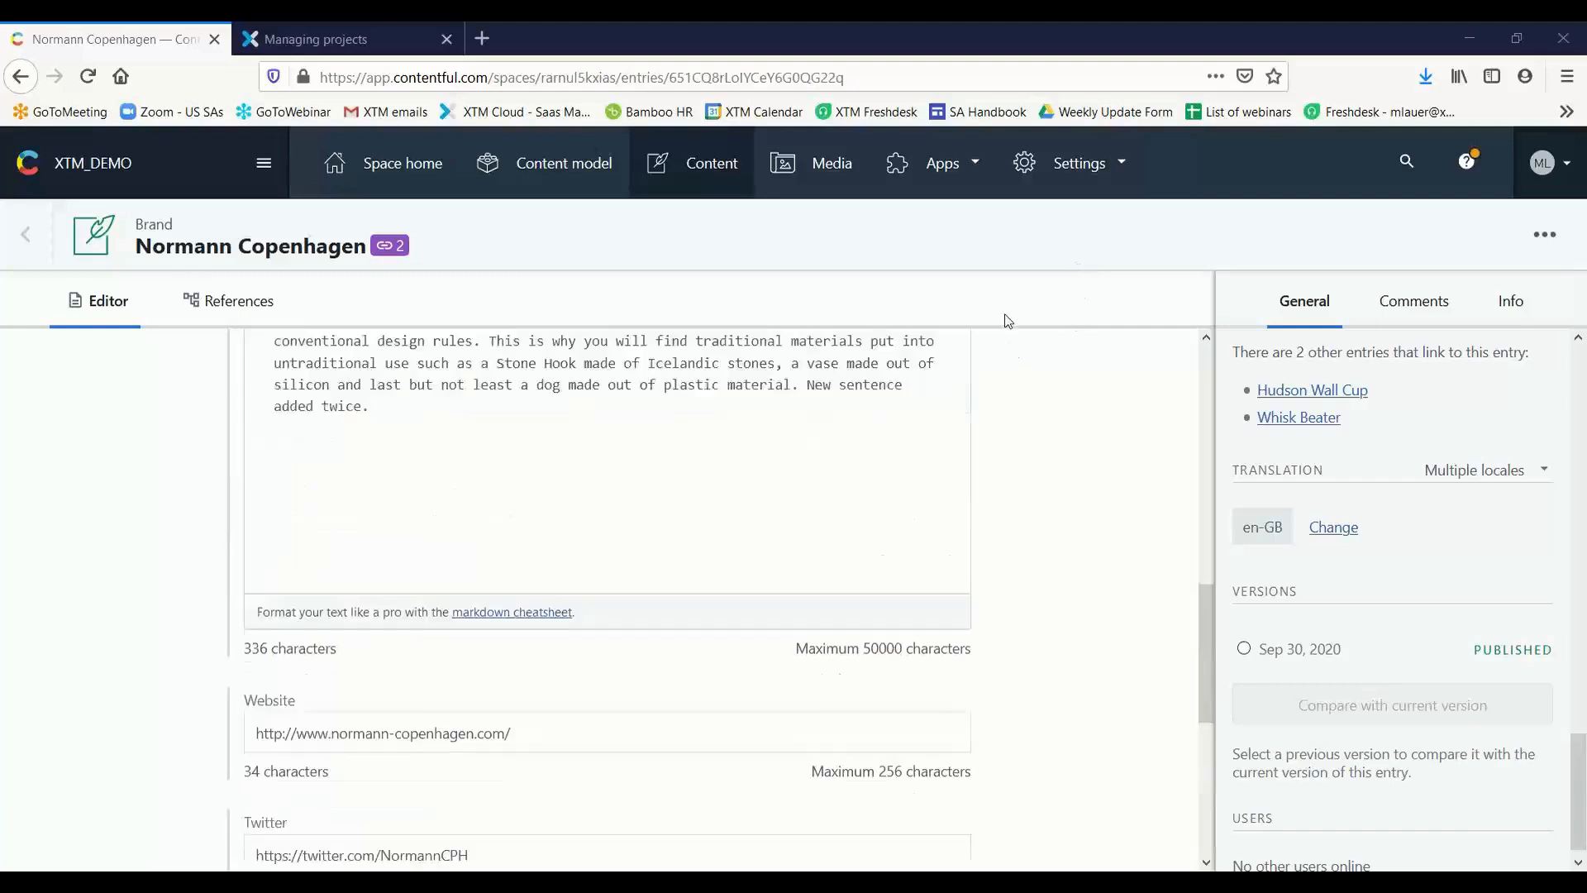
pyautogui.click(967, 164)
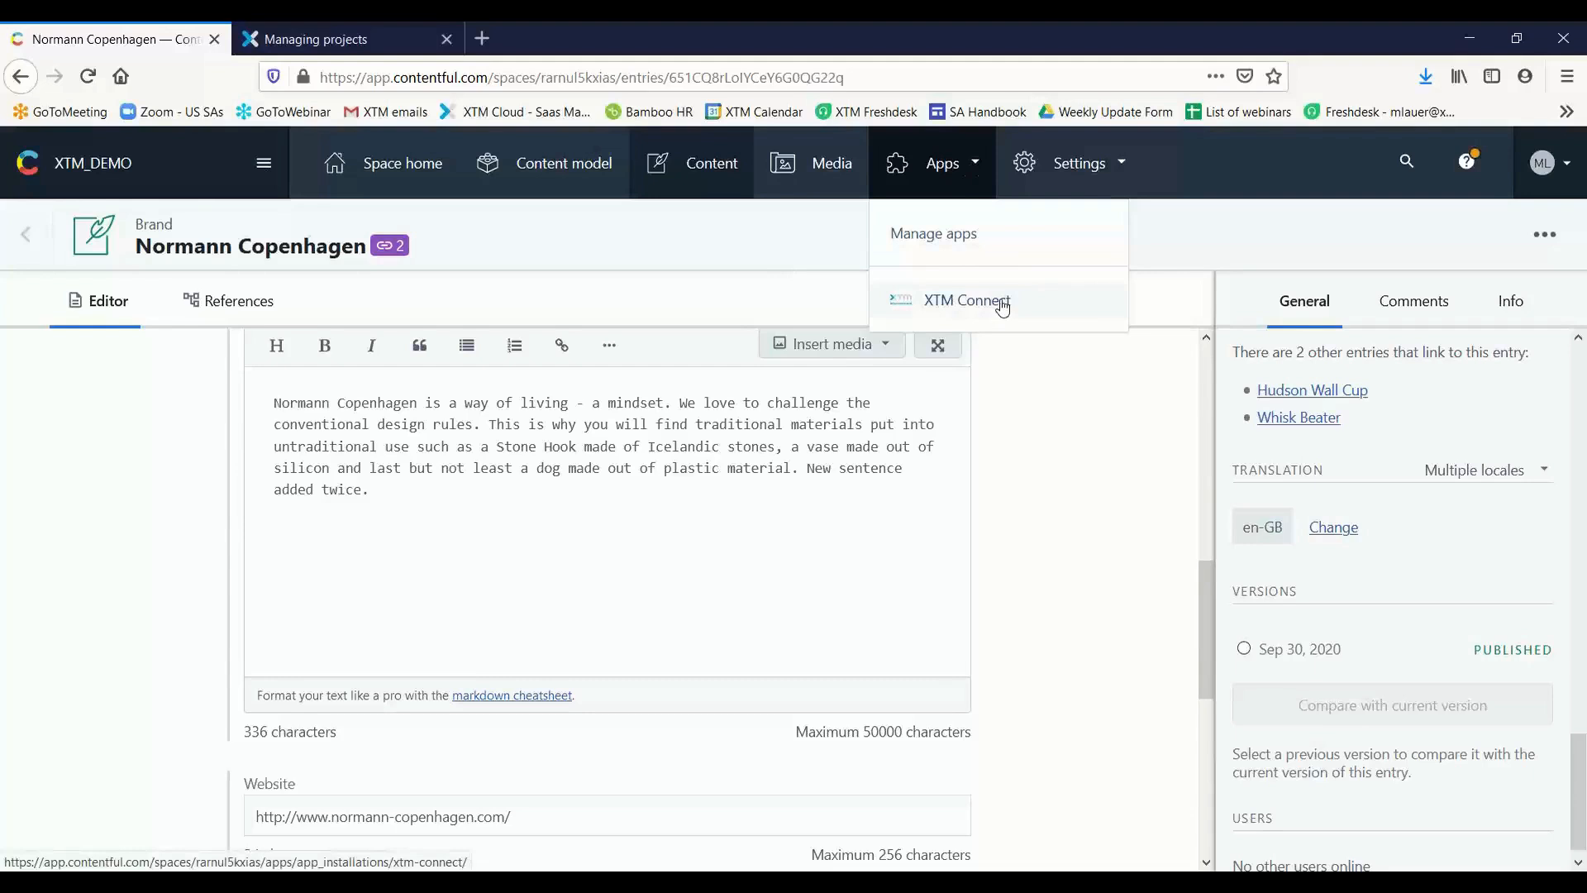
pyautogui.click(973, 310)
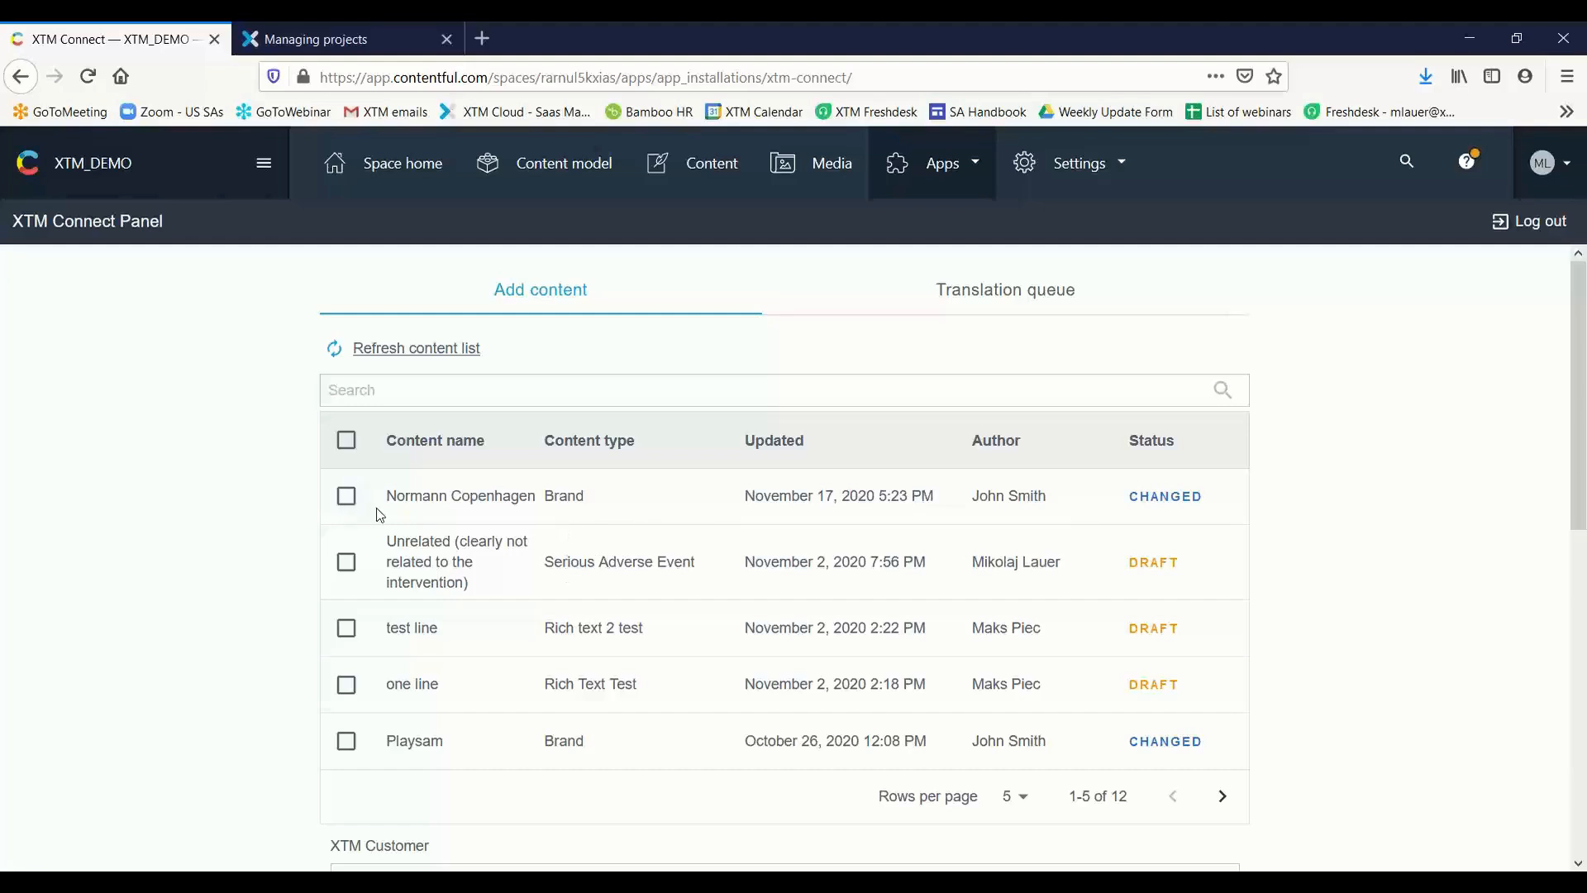
# Select the five content entries from Normann Copenhagen to Playsam and review the customer, template, language and continuous project settings for them
pyautogui.scroll(-2, 376, 506)
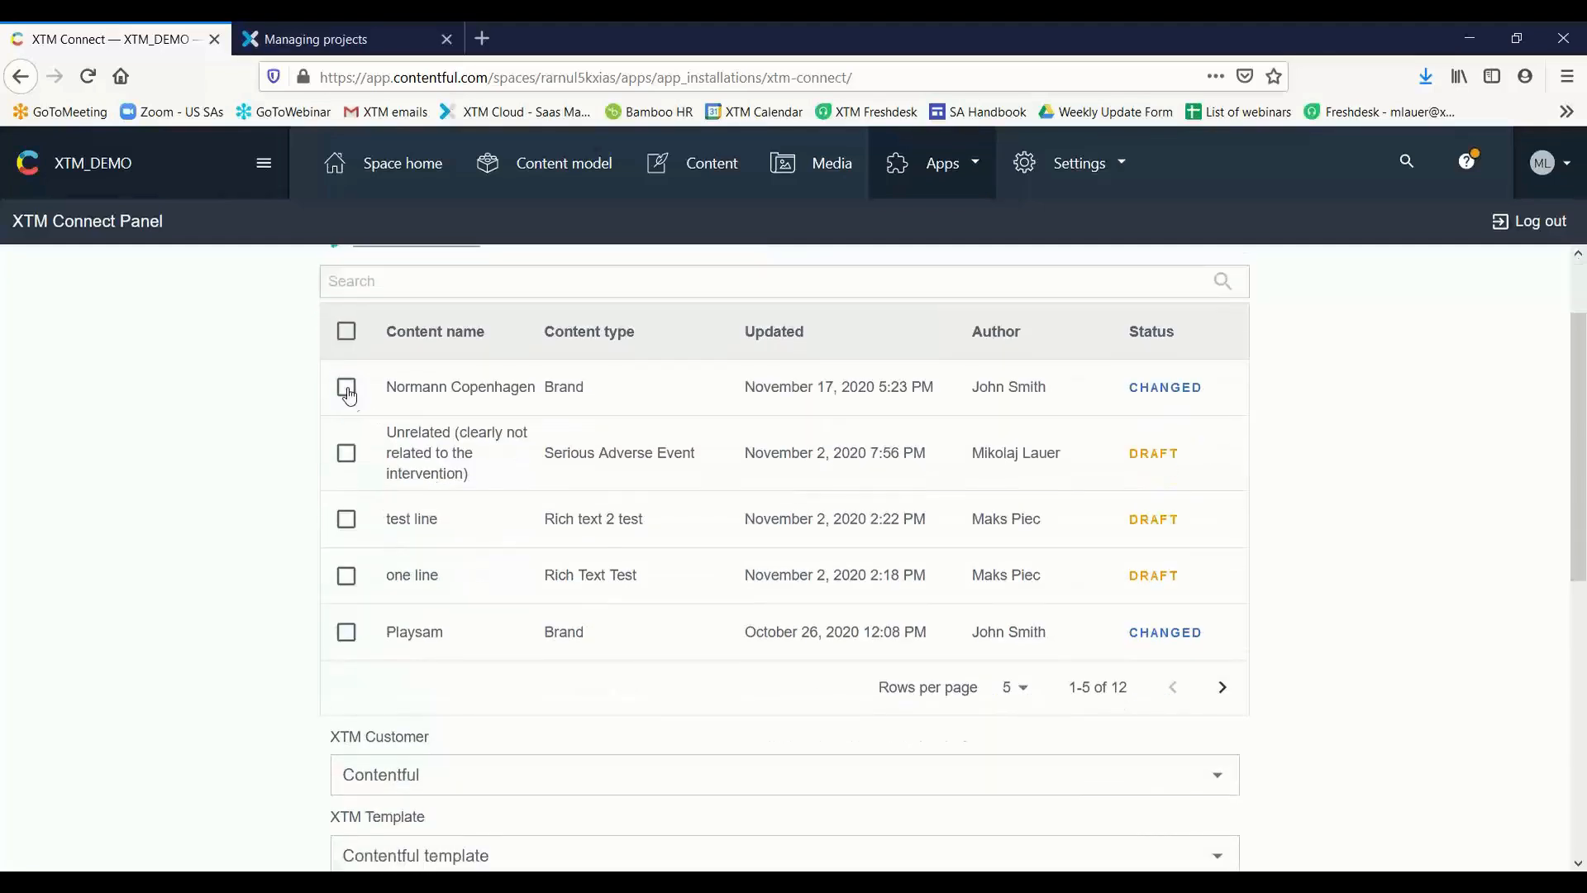
pyautogui.click(346, 388)
pyautogui.click(346, 454)
pyautogui.click(348, 520)
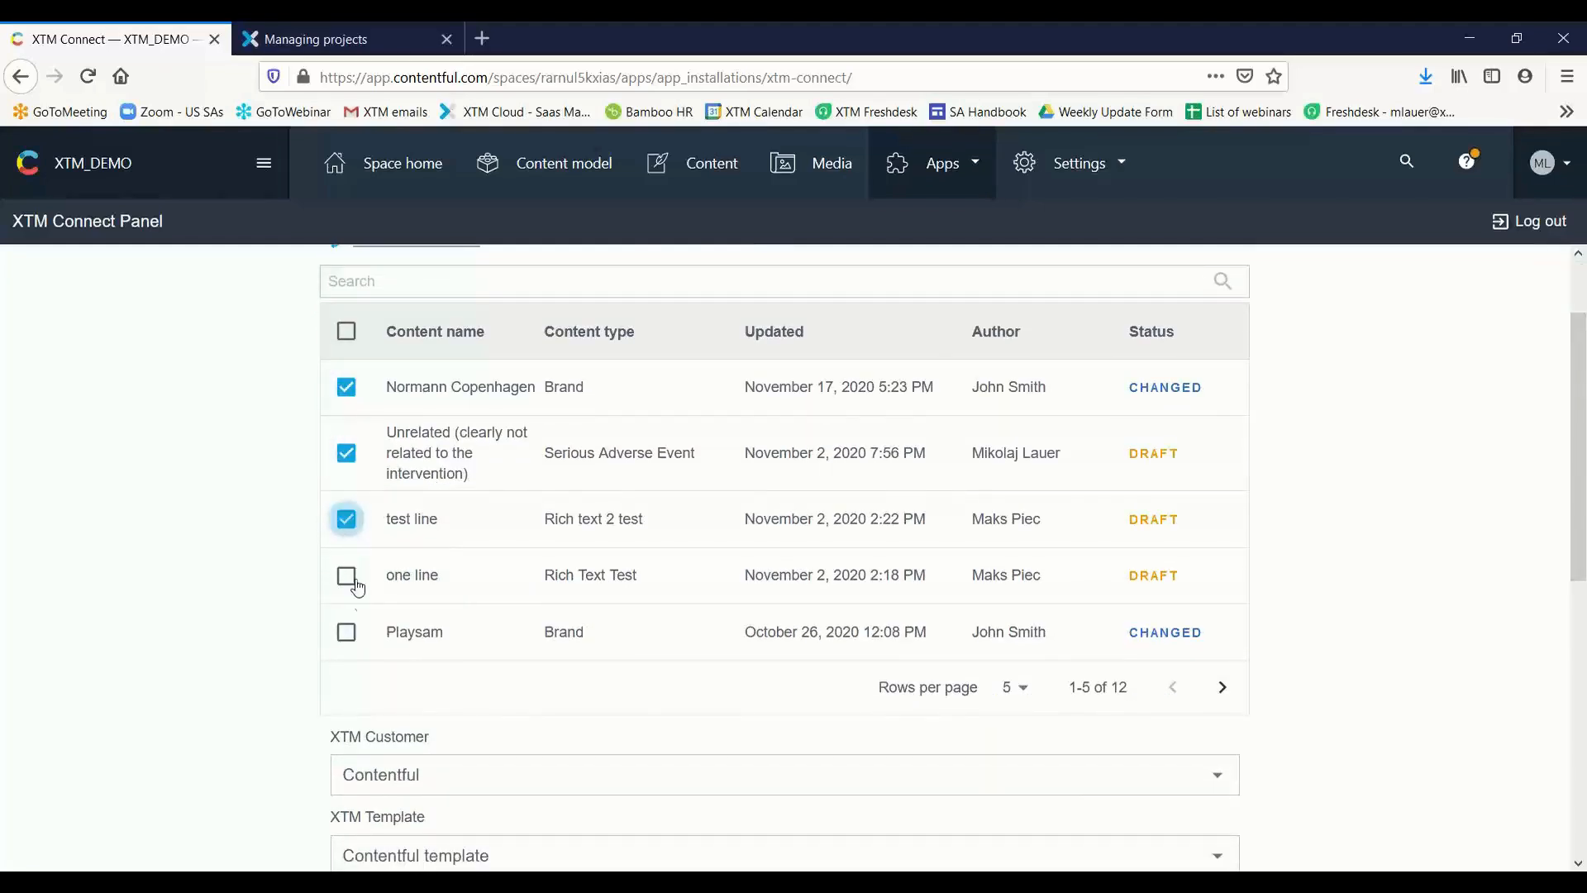
pyautogui.click(347, 577)
pyautogui.click(348, 633)
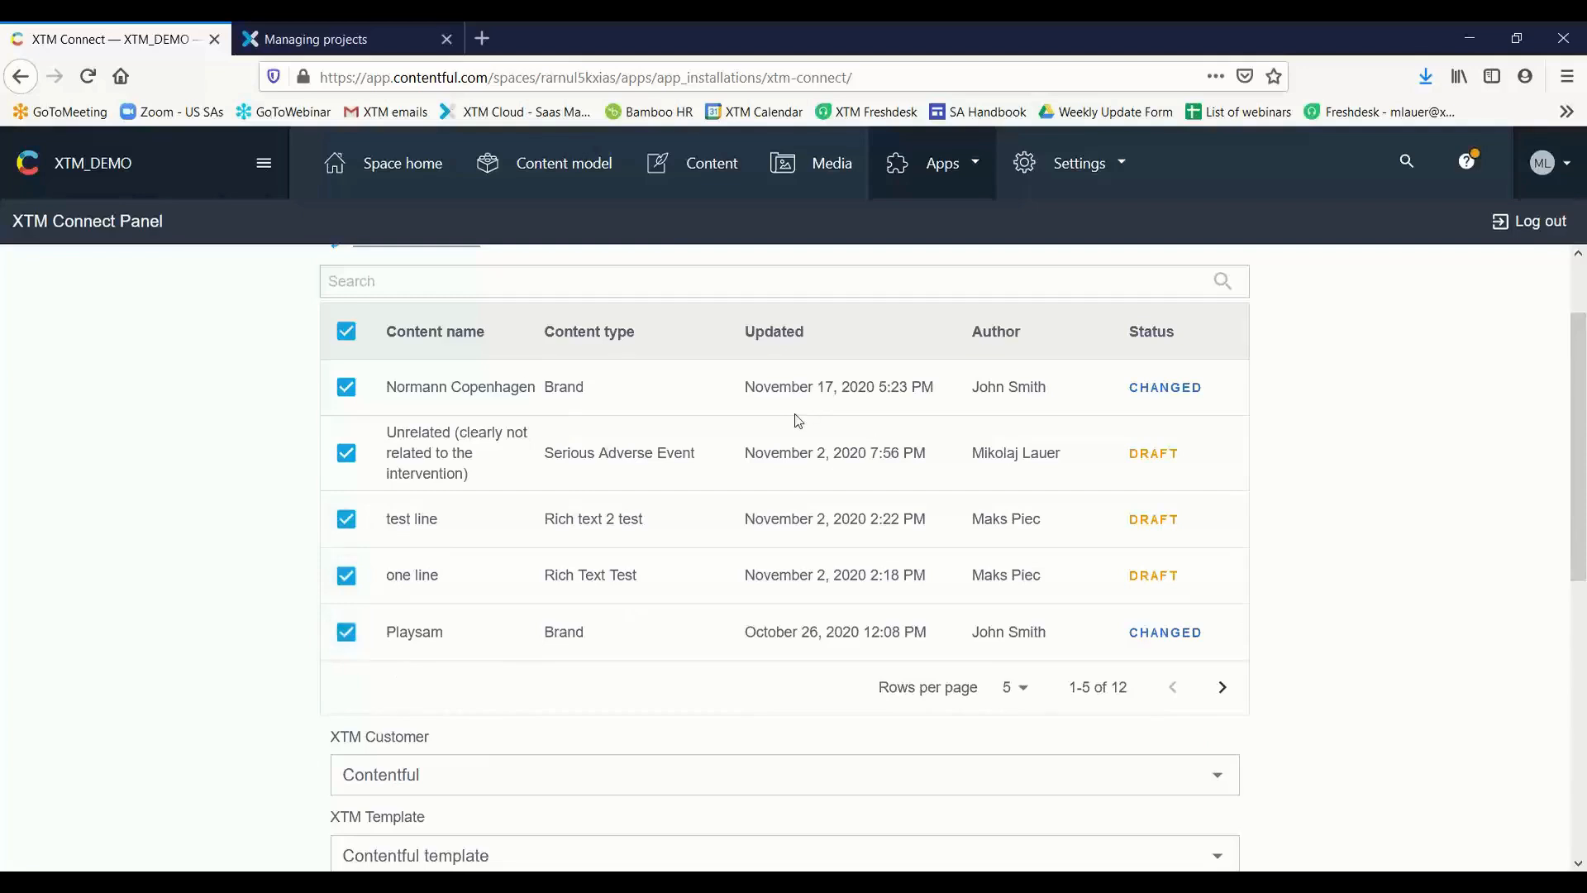
pyautogui.scroll(-4, 789, 420)
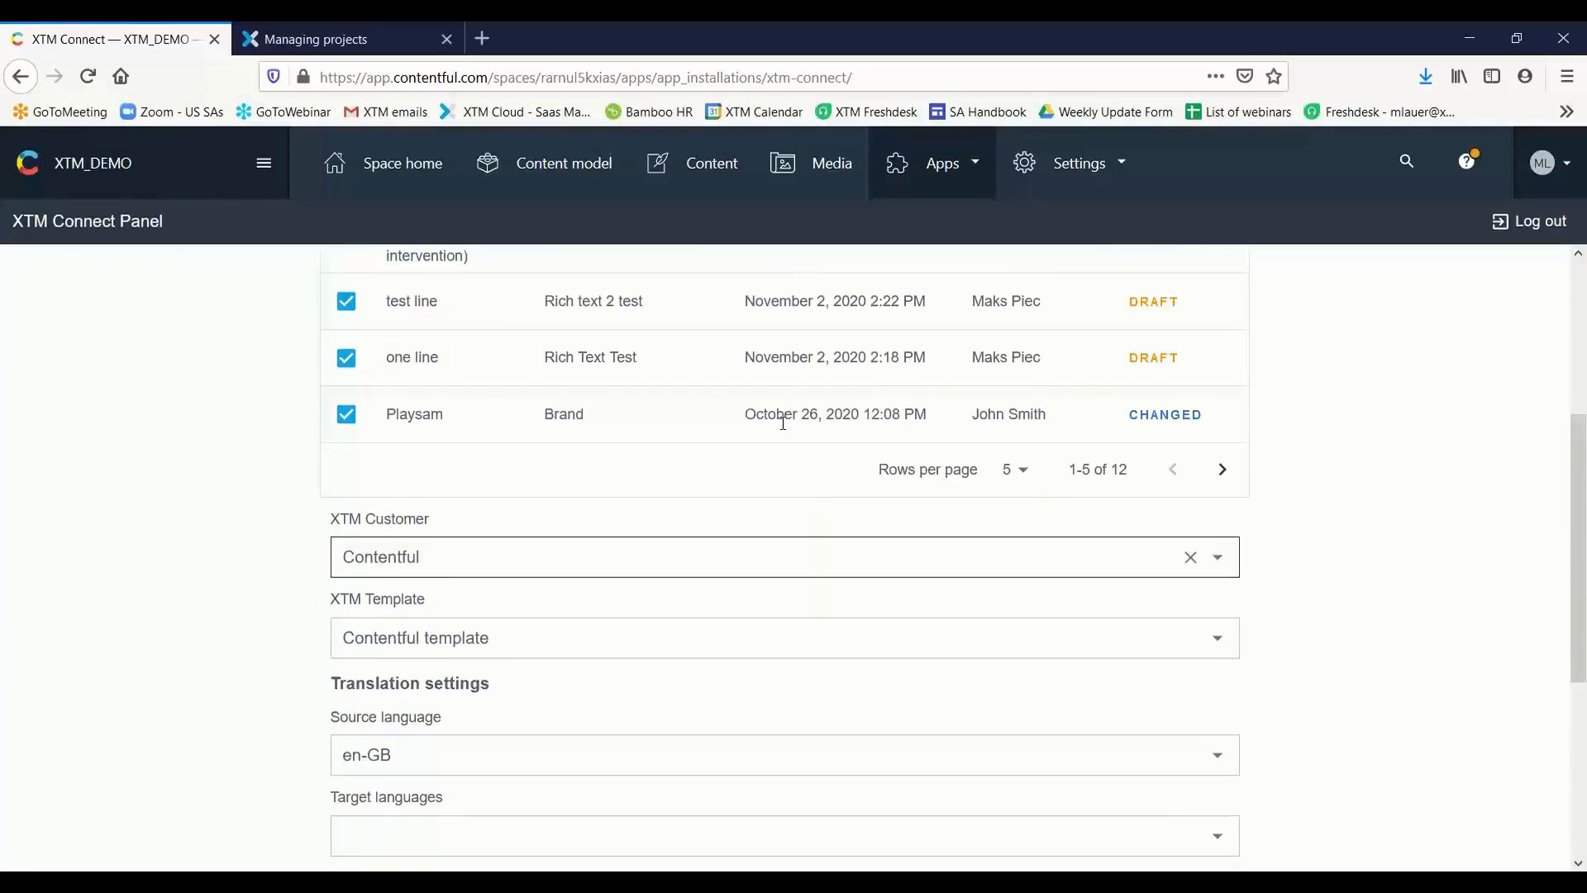
pyautogui.scroll(-4, 622, 575)
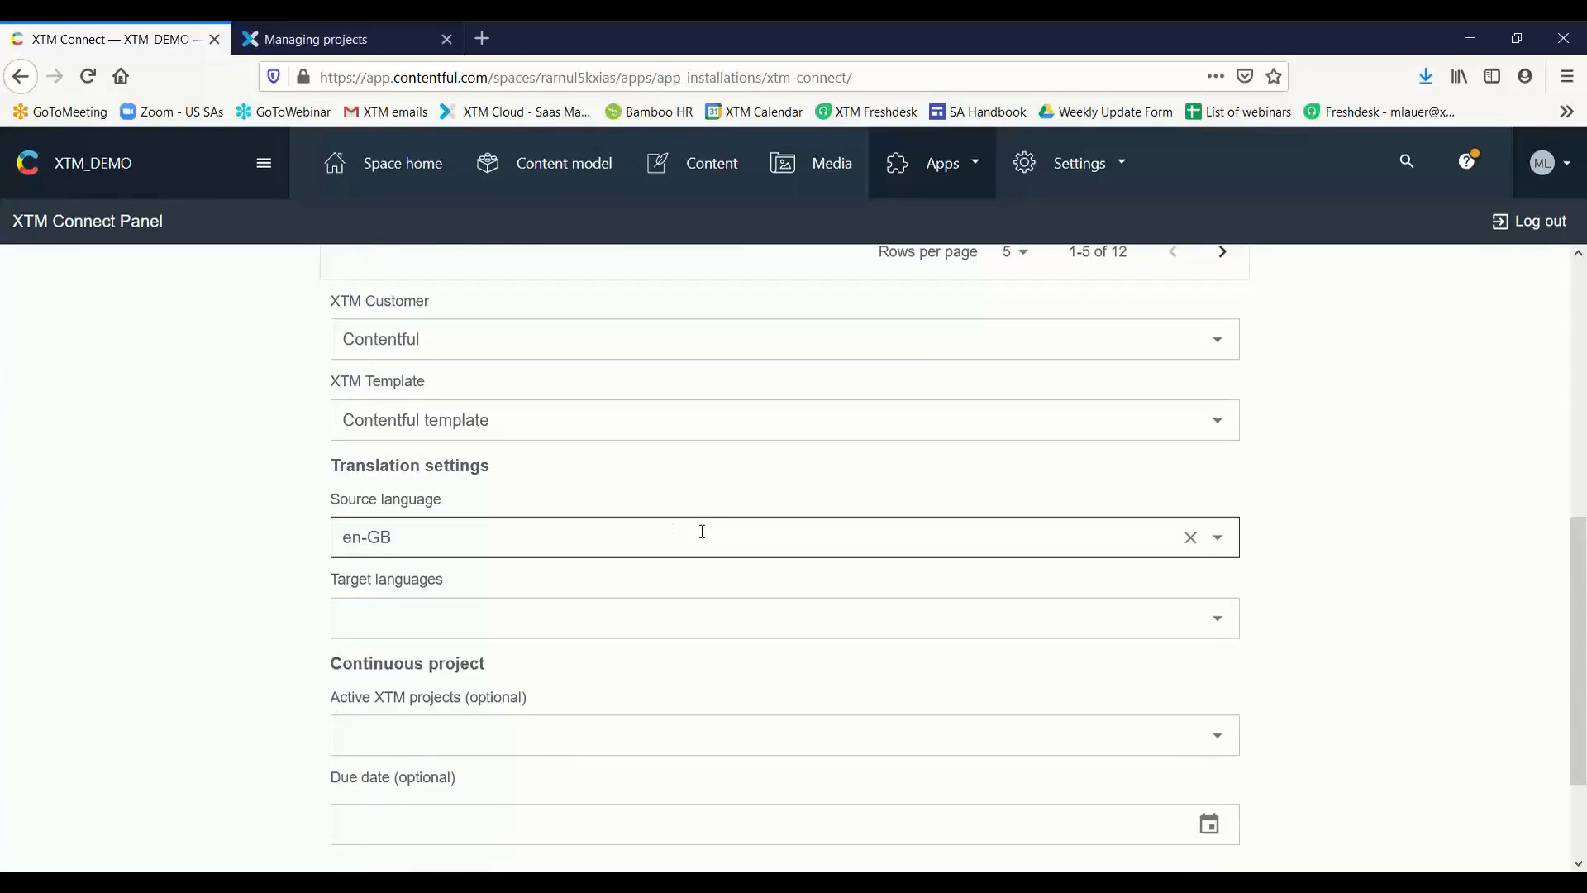
pyautogui.scroll(-3, 702, 531)
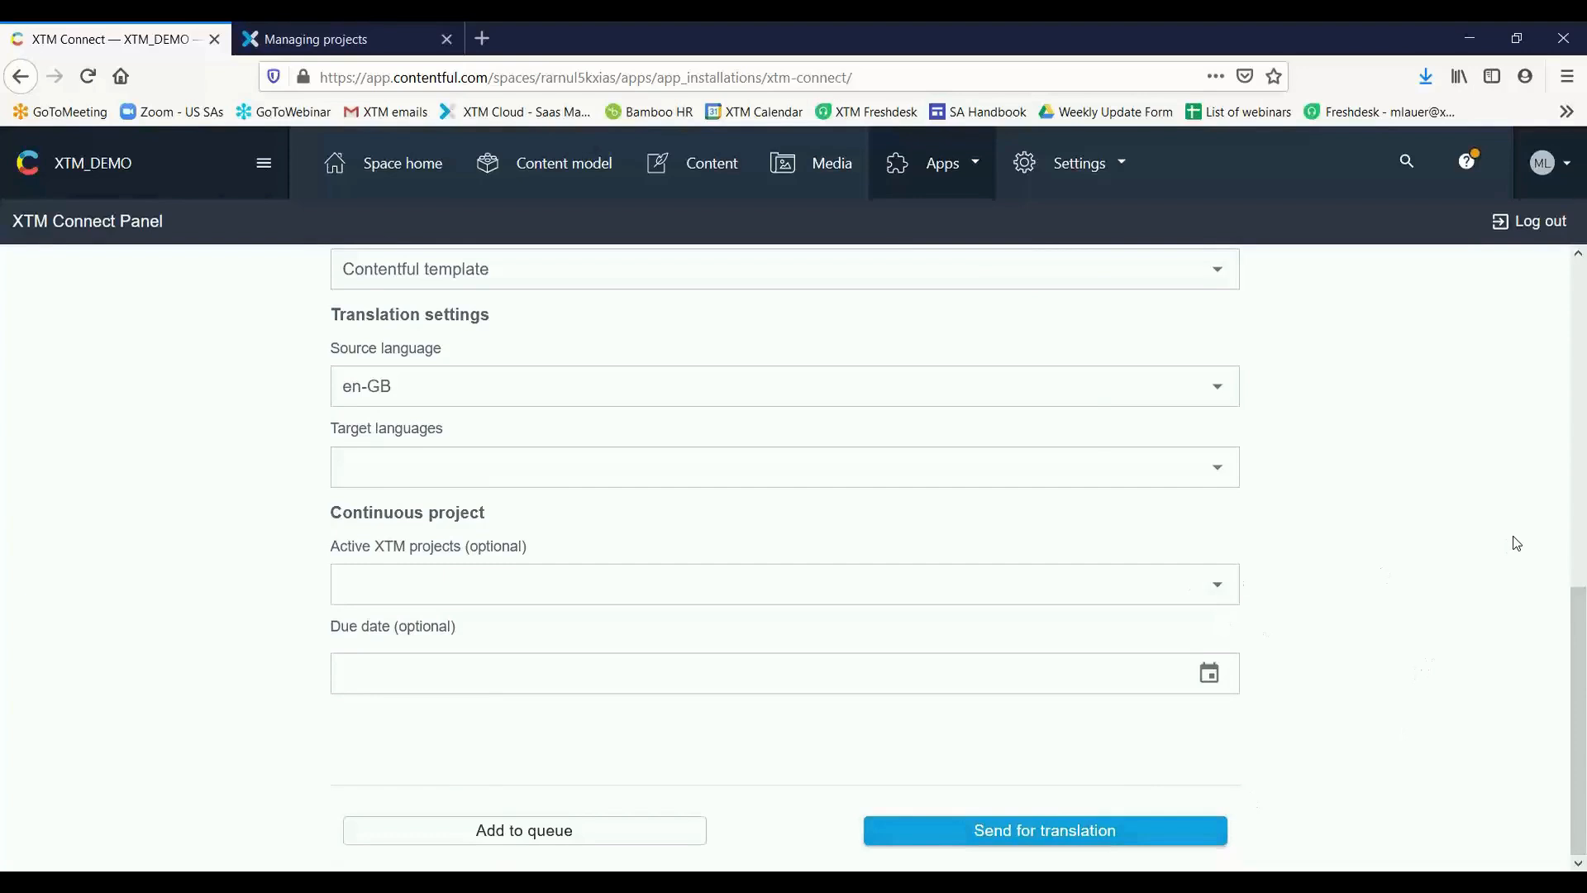
pyautogui.scroll(10, 1107, 537)
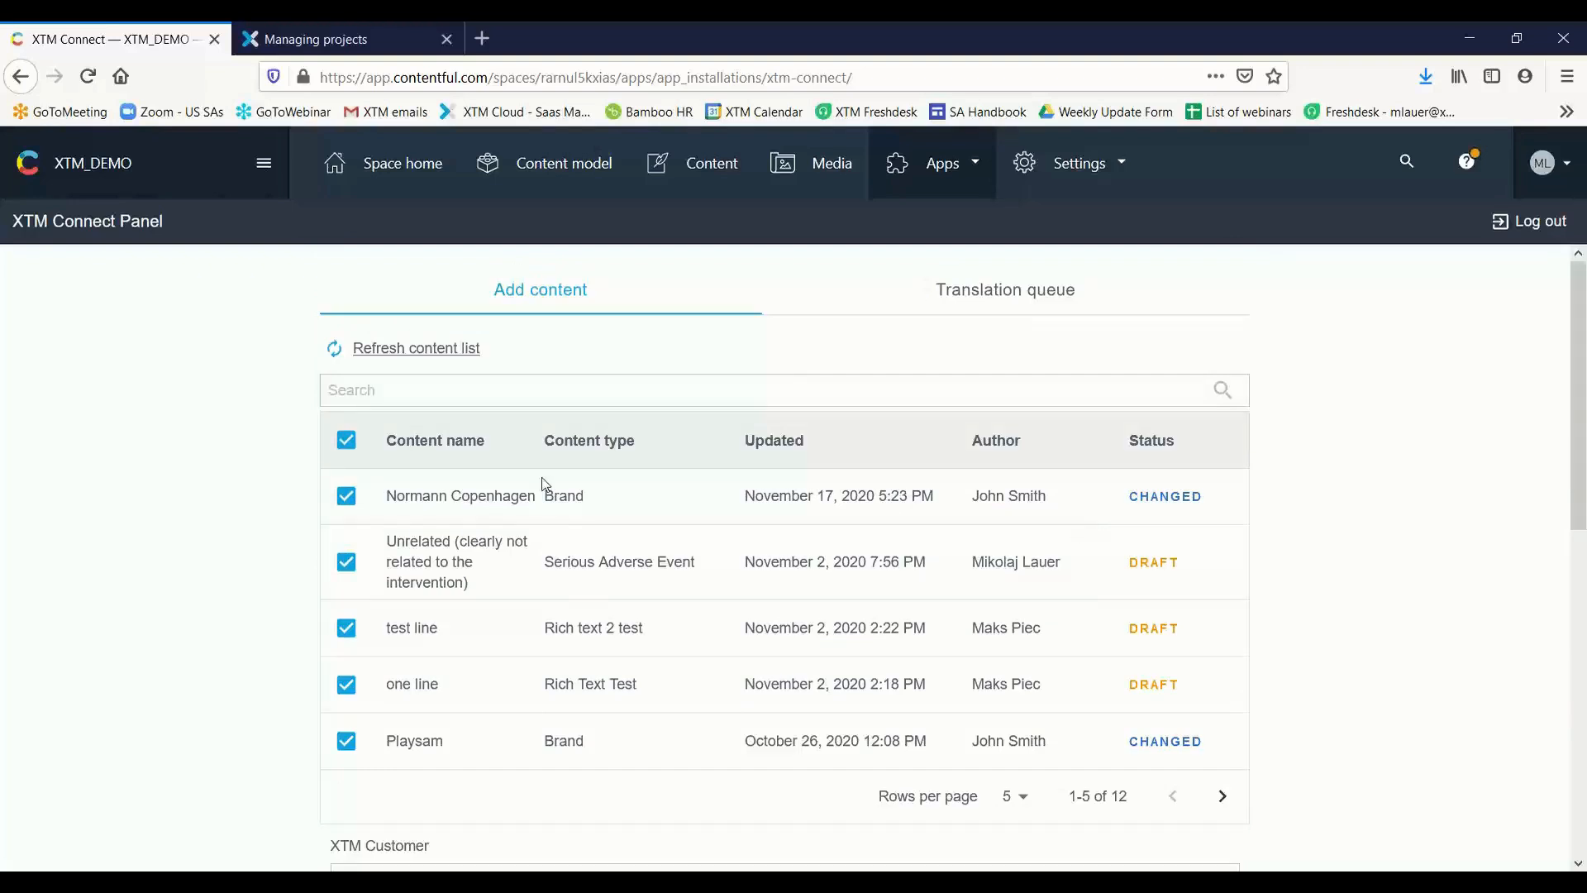
# Toggle the selection of all listed content entries at once, leaving every entry deselected
pyautogui.click(351, 443)
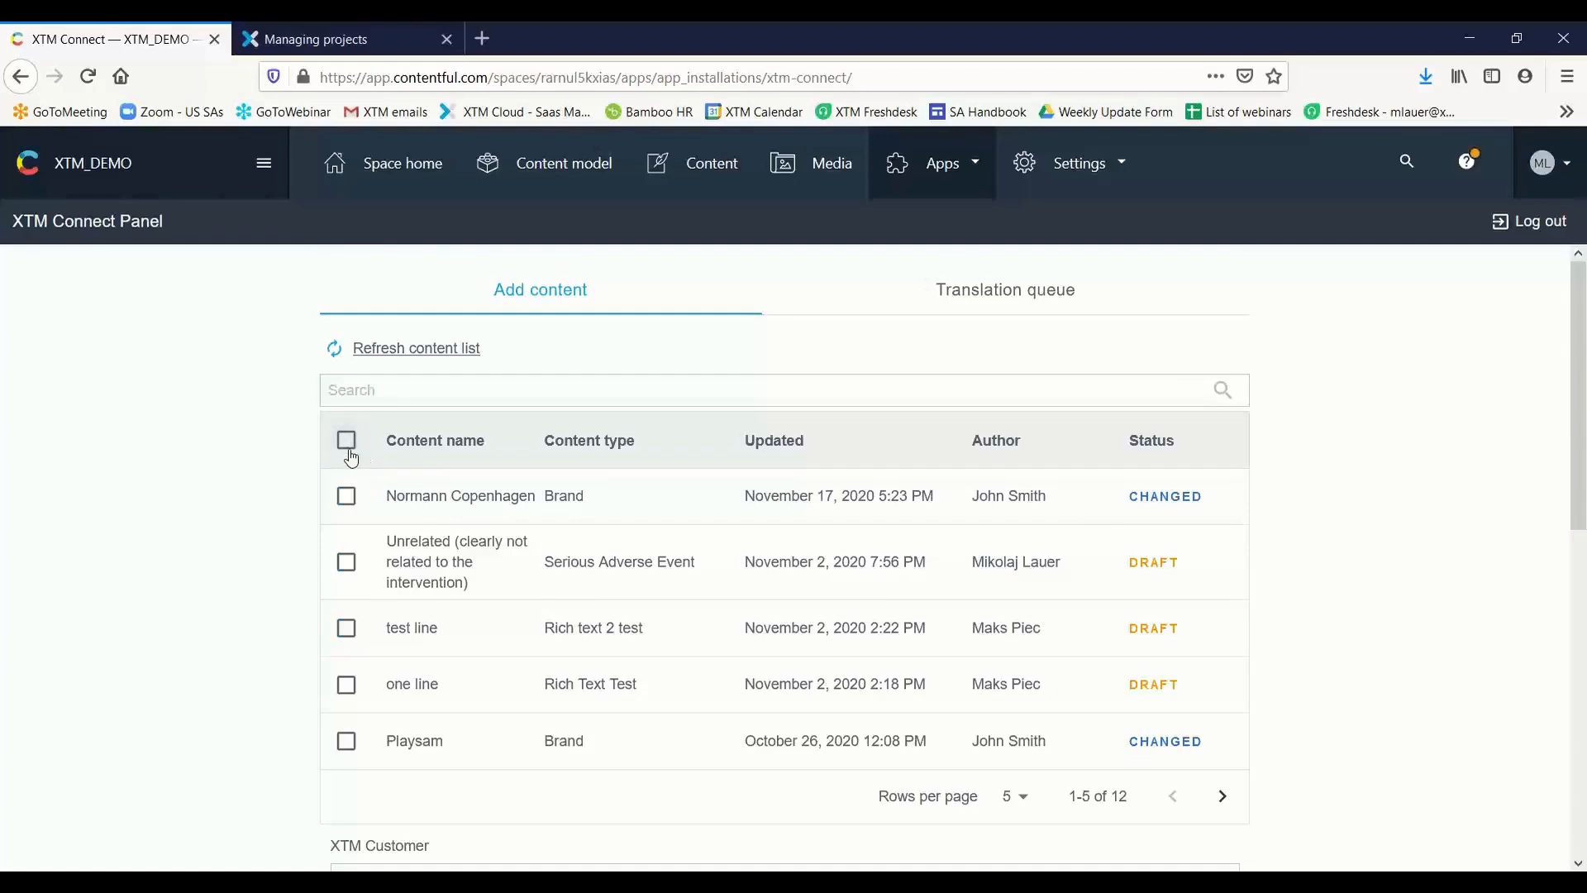
pyautogui.click(347, 441)
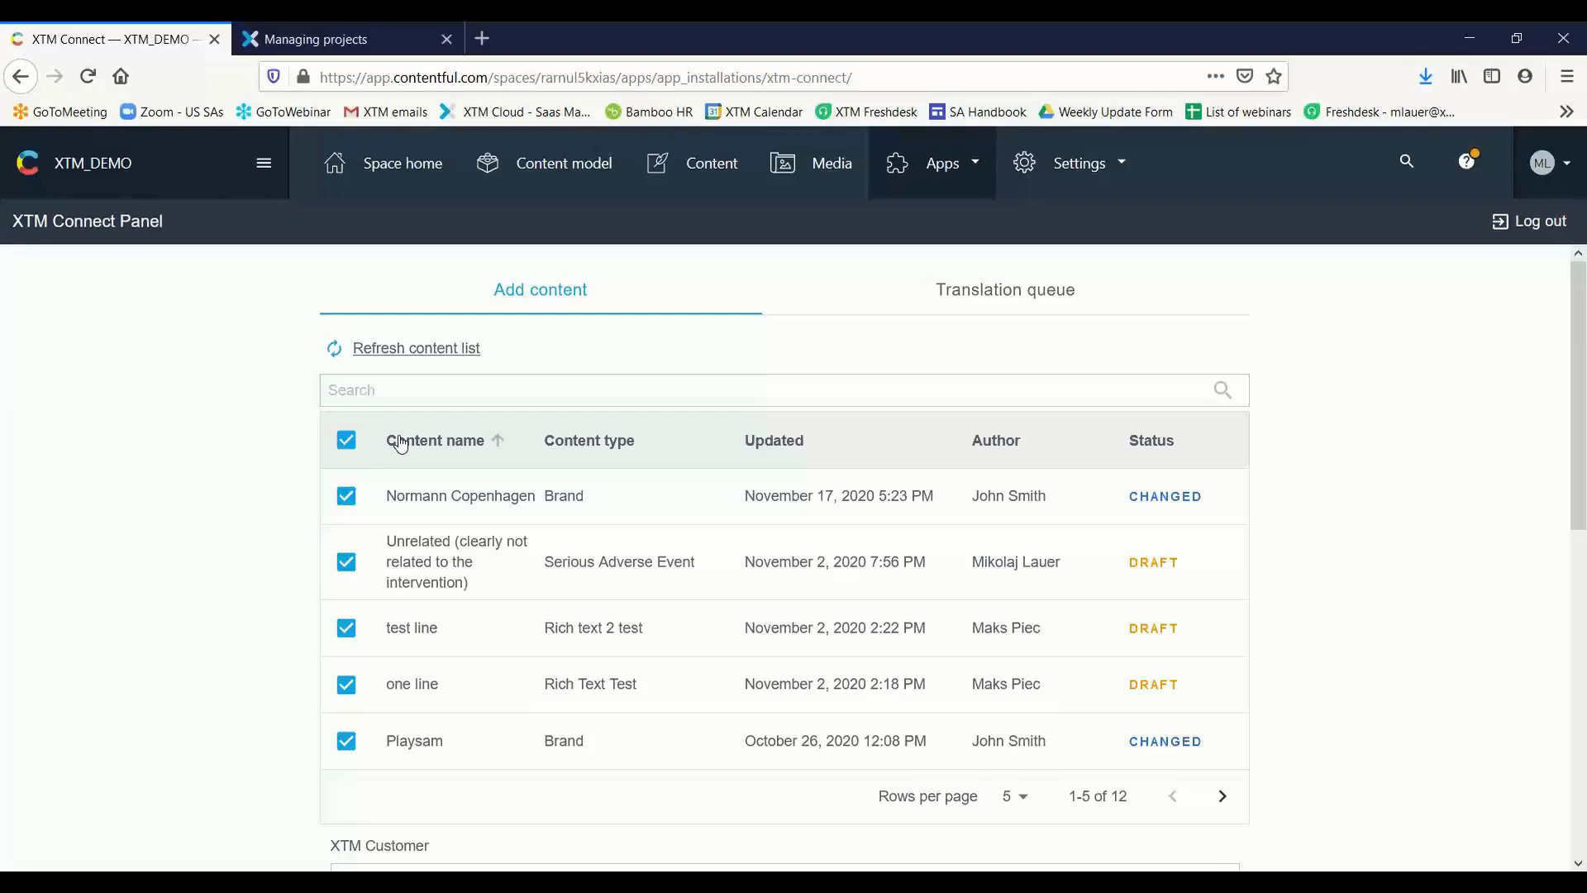
pyautogui.click(346, 440)
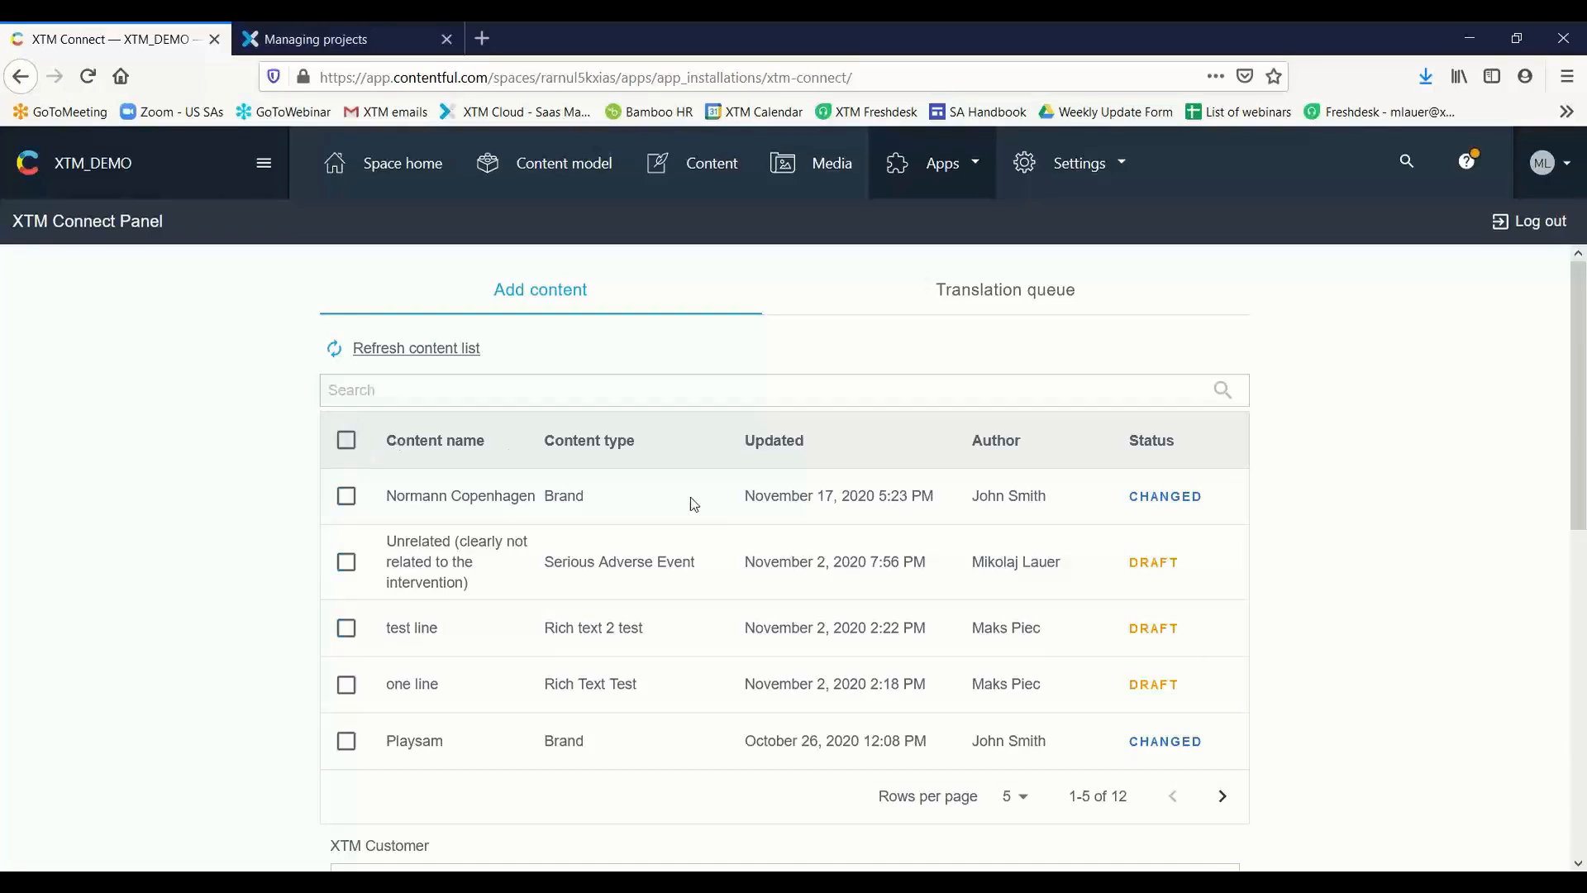
# Browse the content list through to its last page and return to the second page
pyautogui.click(1222, 794)
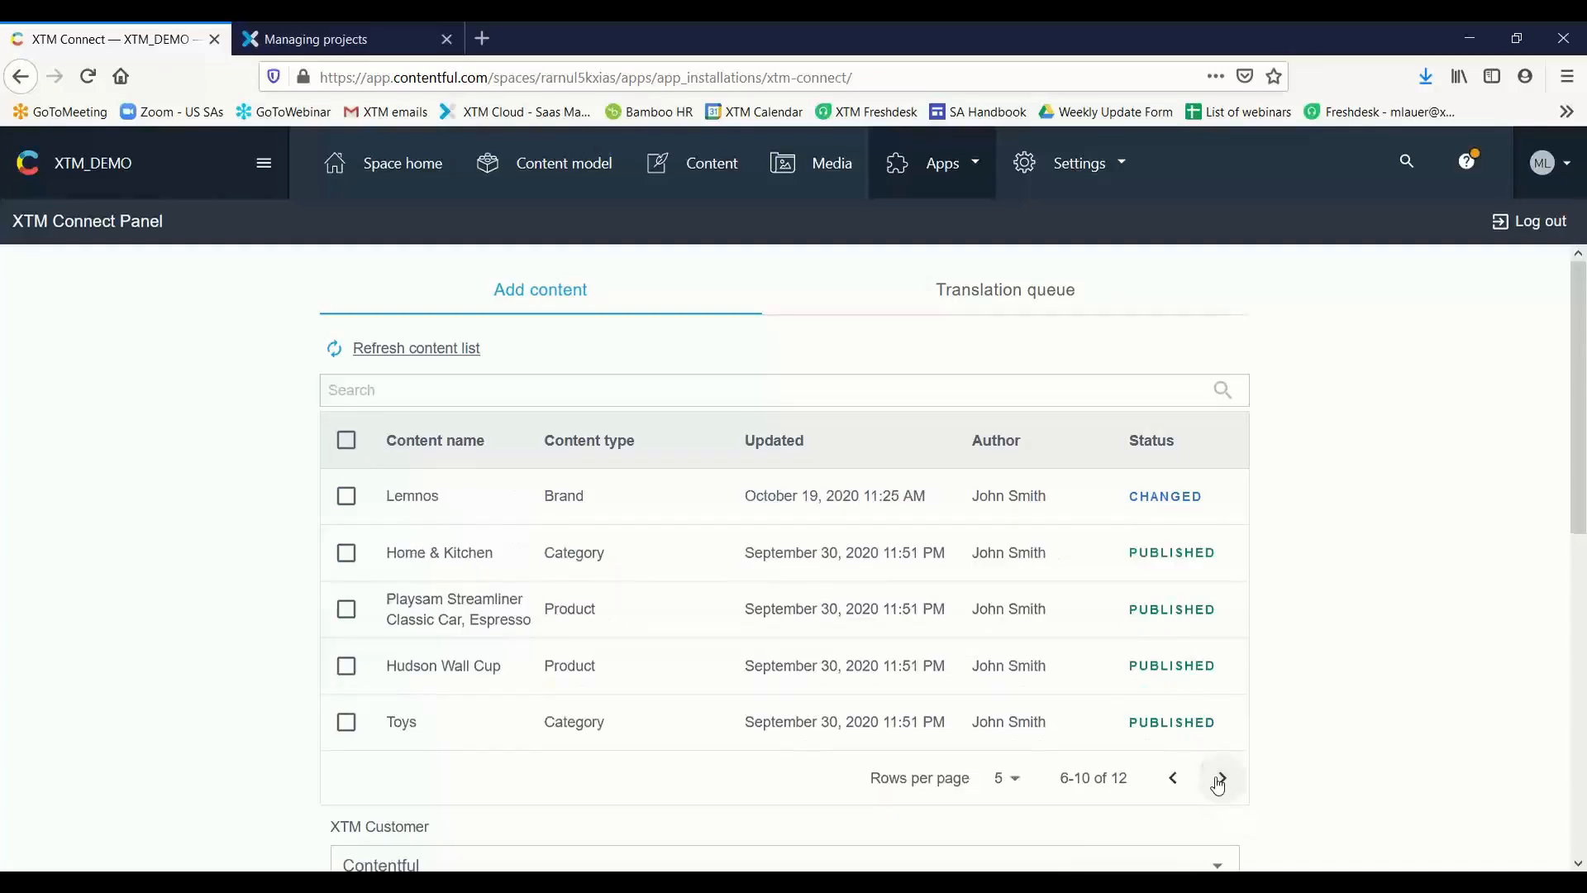
pyautogui.click(1219, 780)
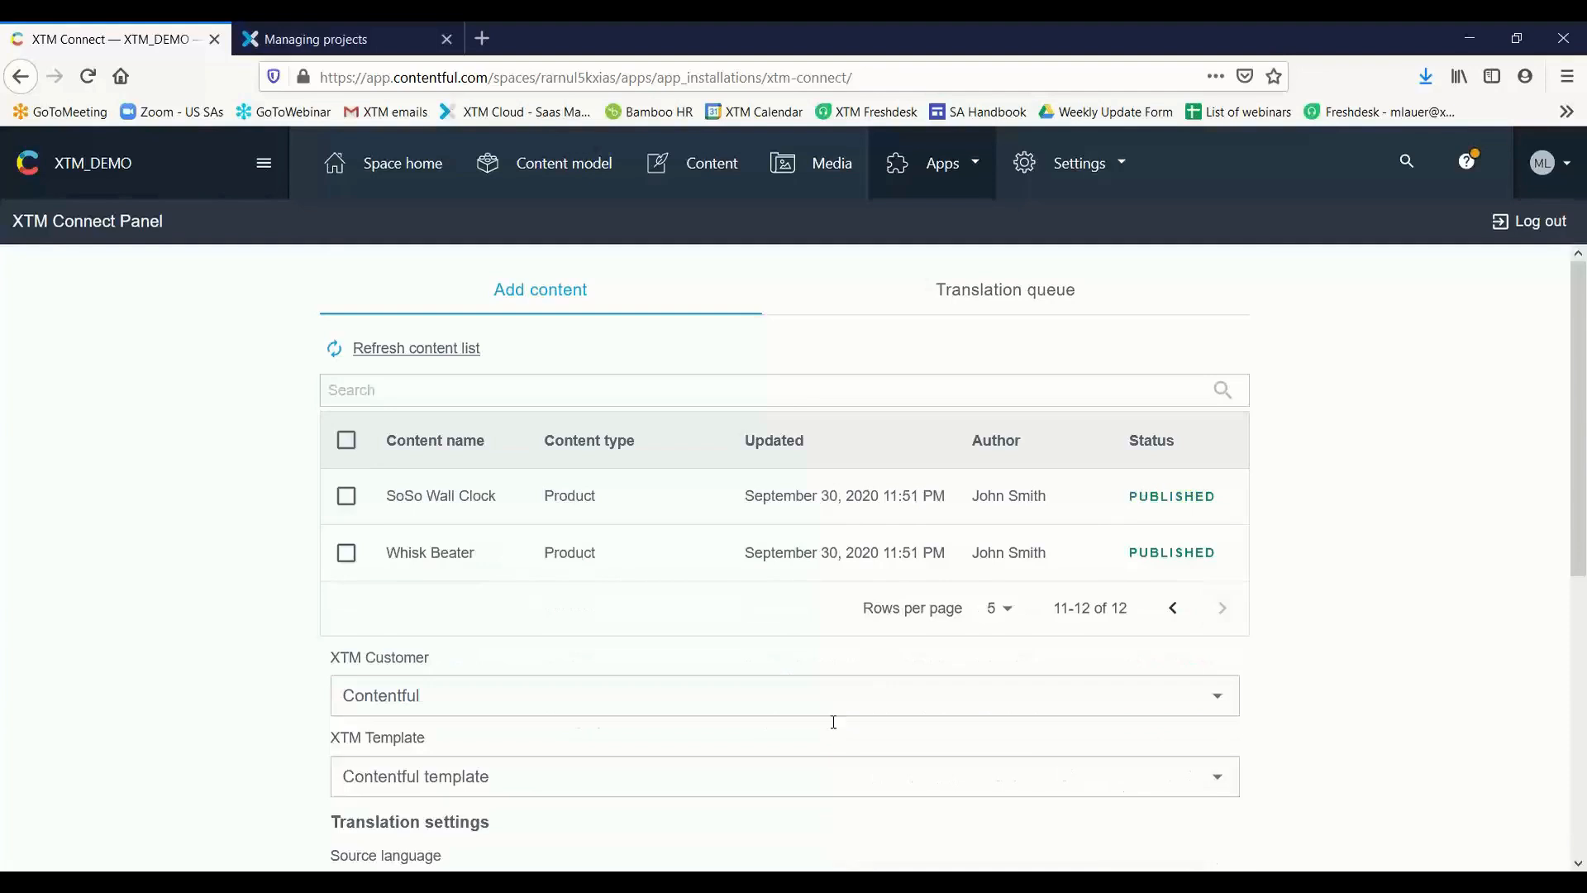
pyautogui.click(1173, 607)
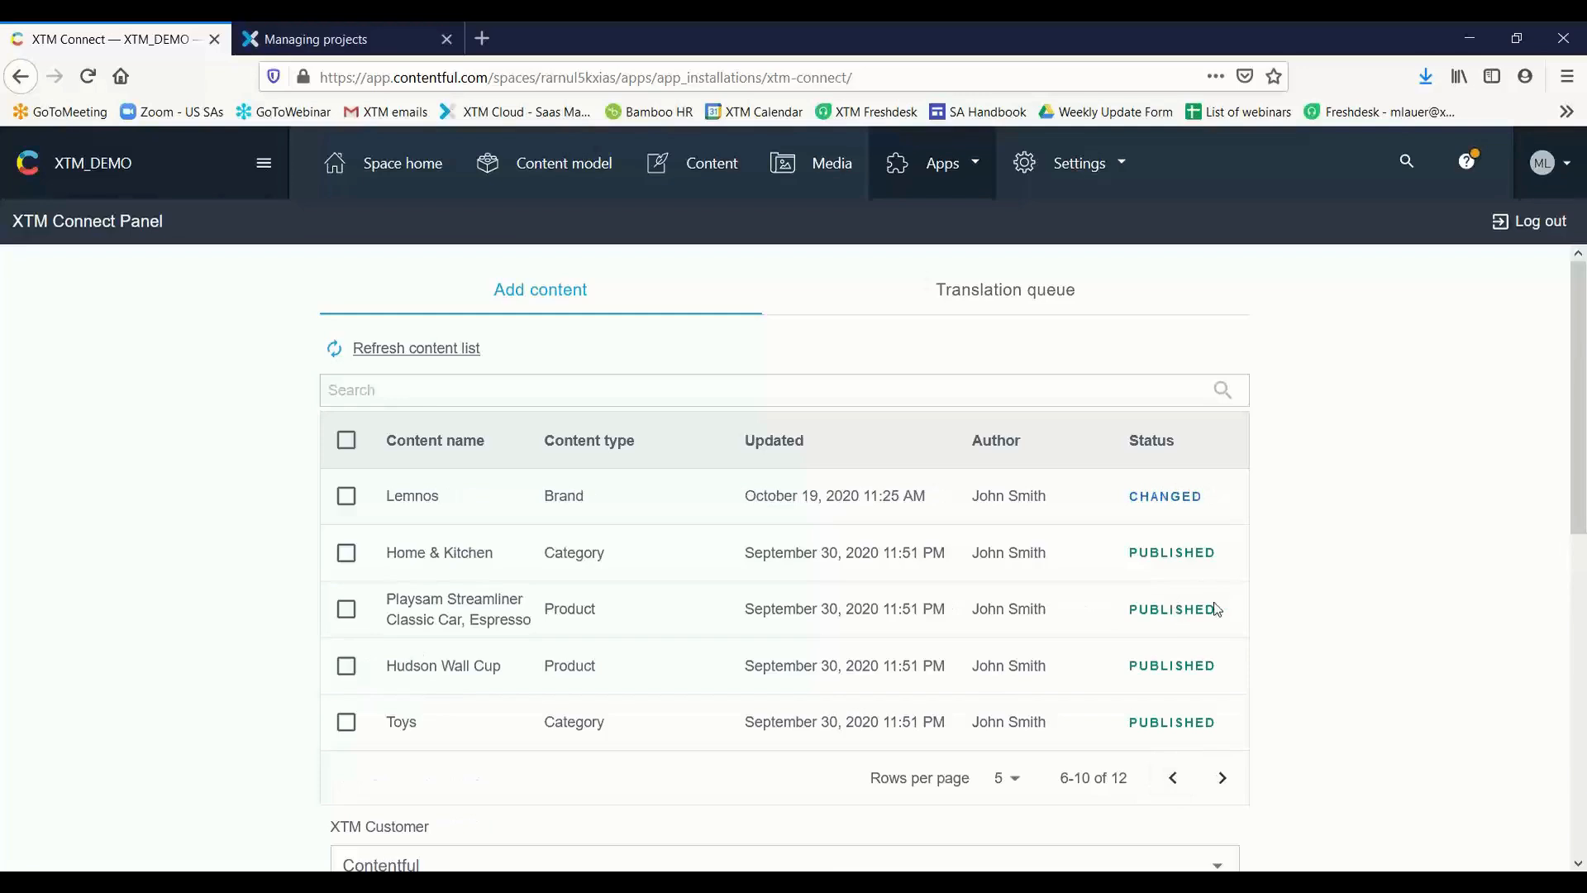
pyautogui.click(1585, 118)
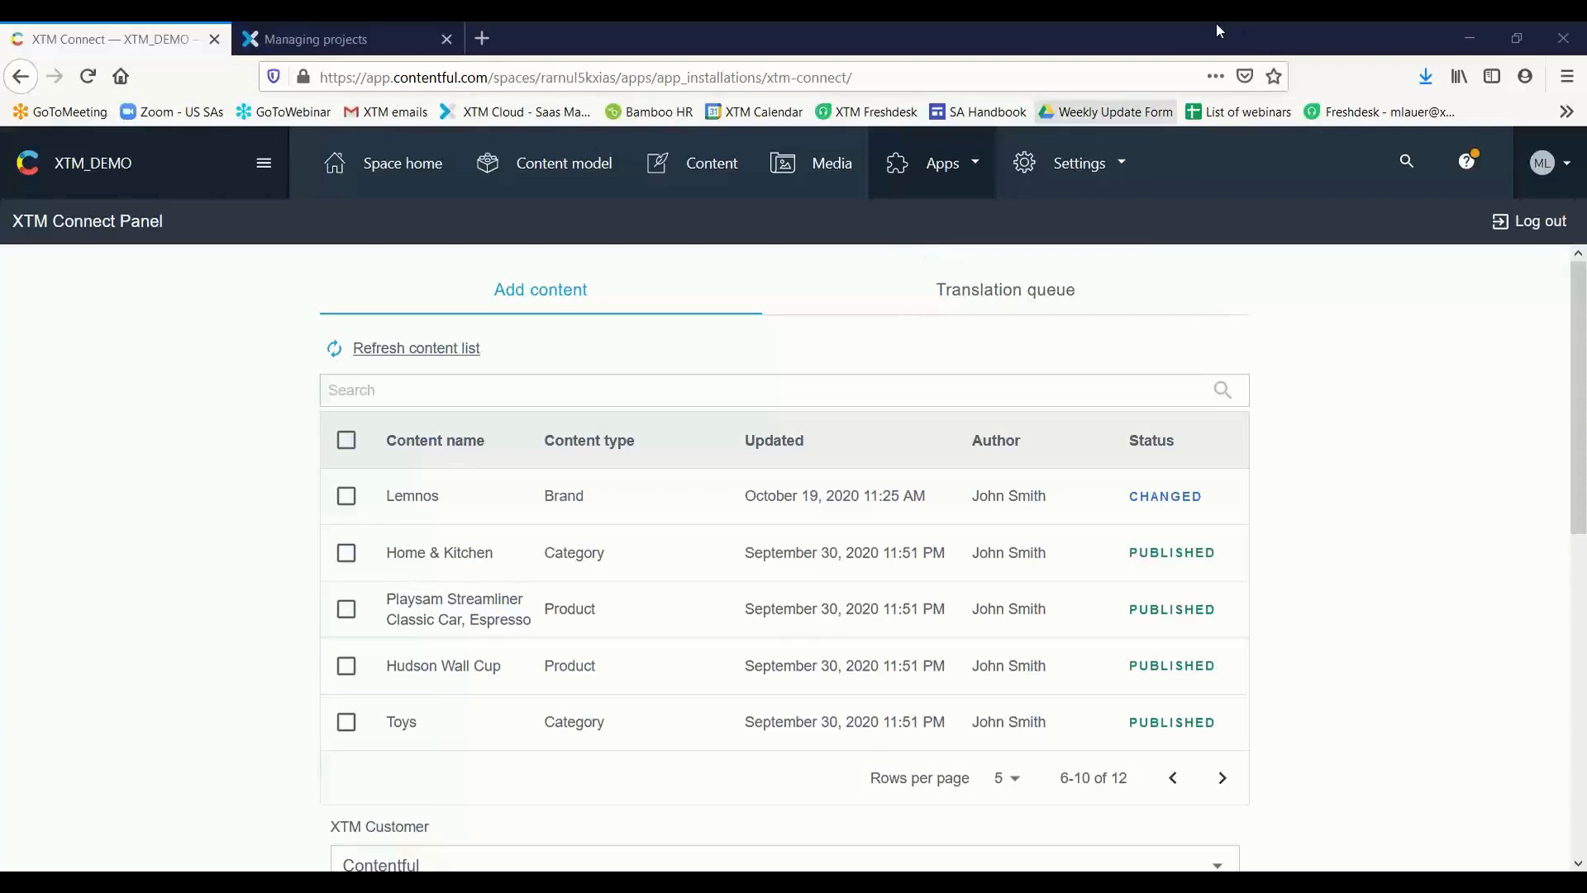
# Open XTM Connect again from the installed apps, review its translation settings and go back to the previous page of content entries
pyautogui.click(980, 167)
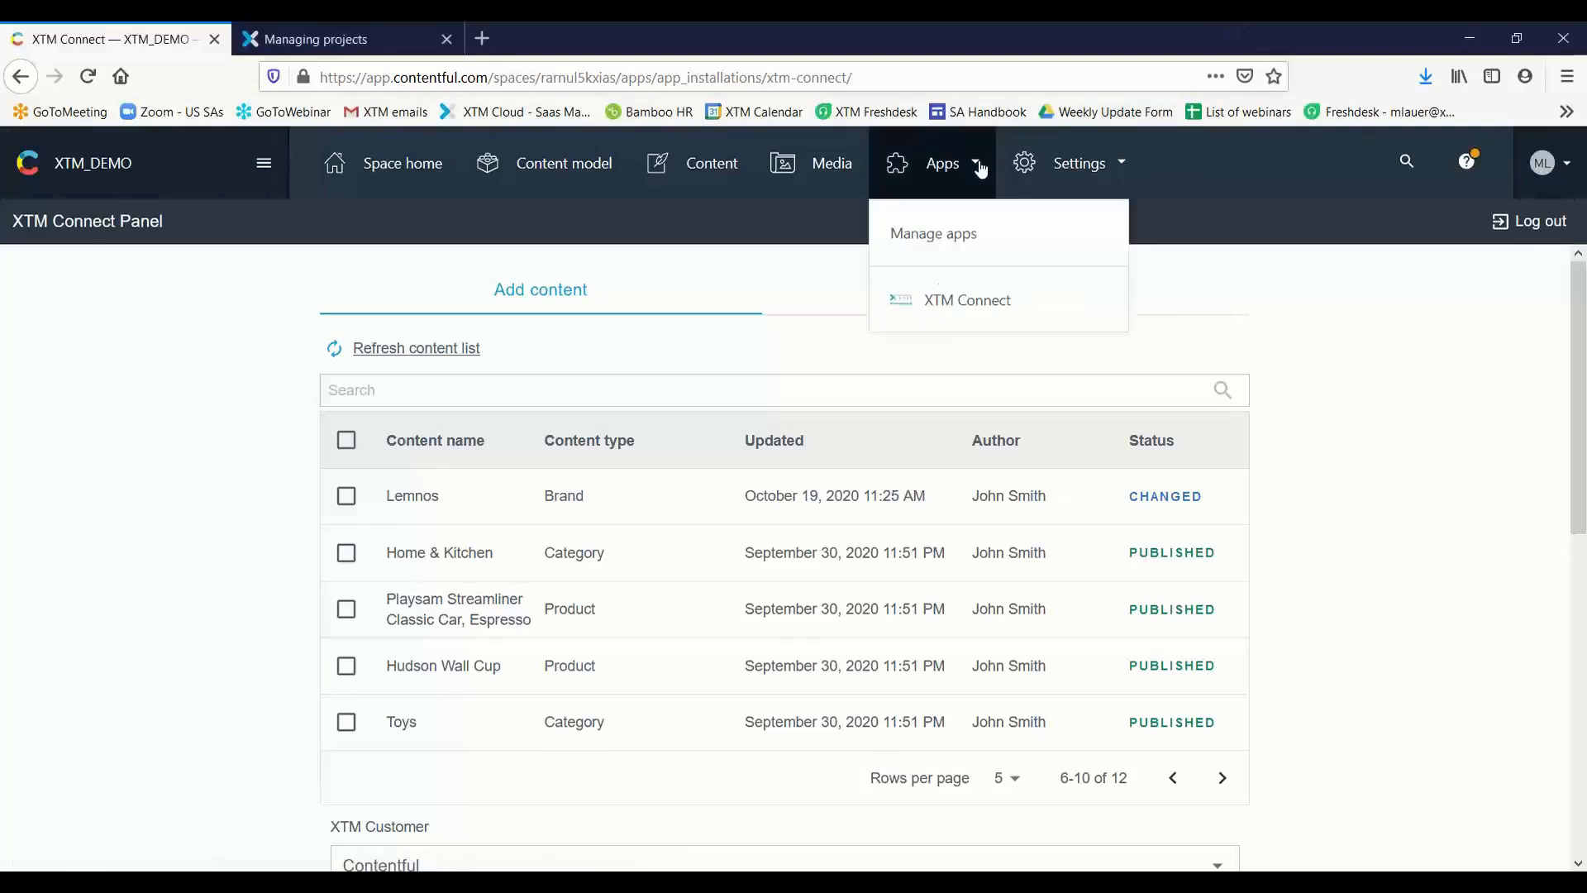
pyautogui.click(968, 312)
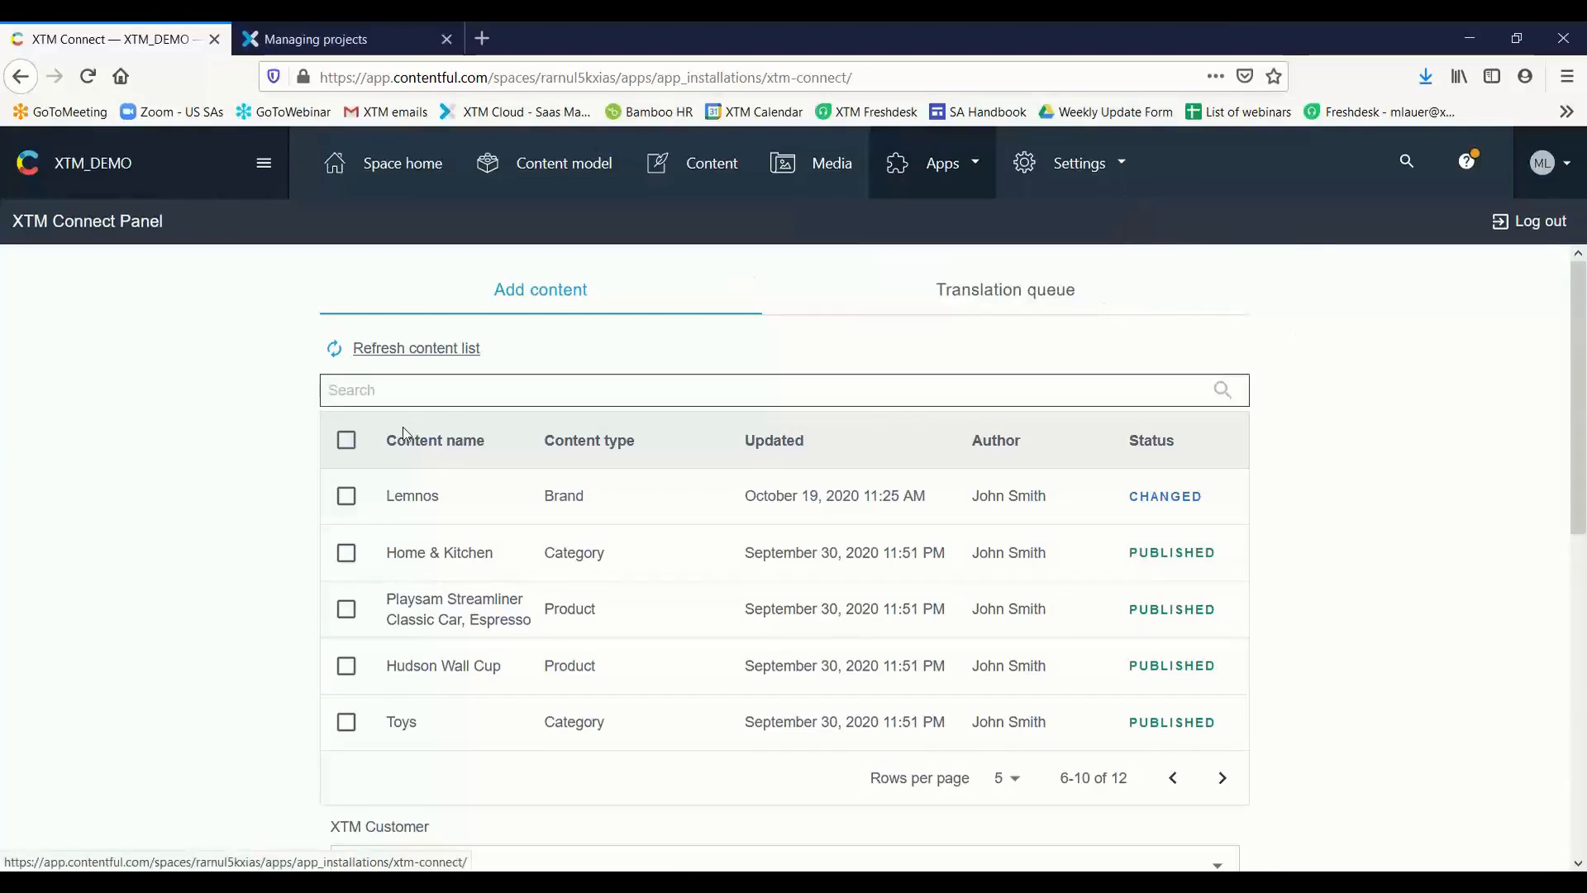
pyautogui.scroll(-8, 997, 429)
pyautogui.scroll(3, 959, 535)
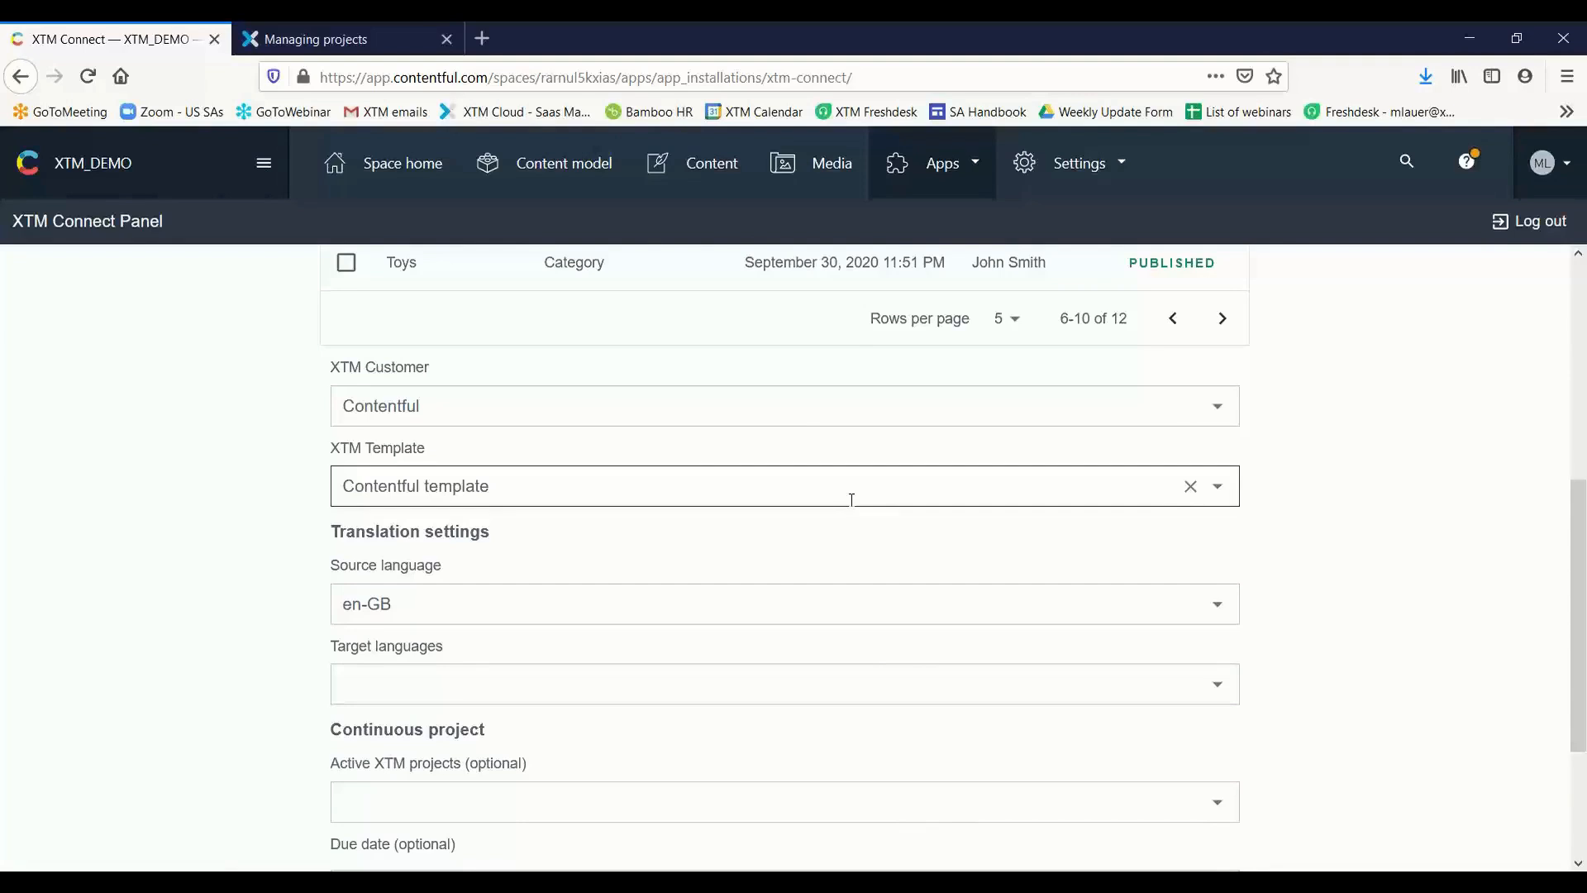
pyautogui.scroll(5, 948, 457)
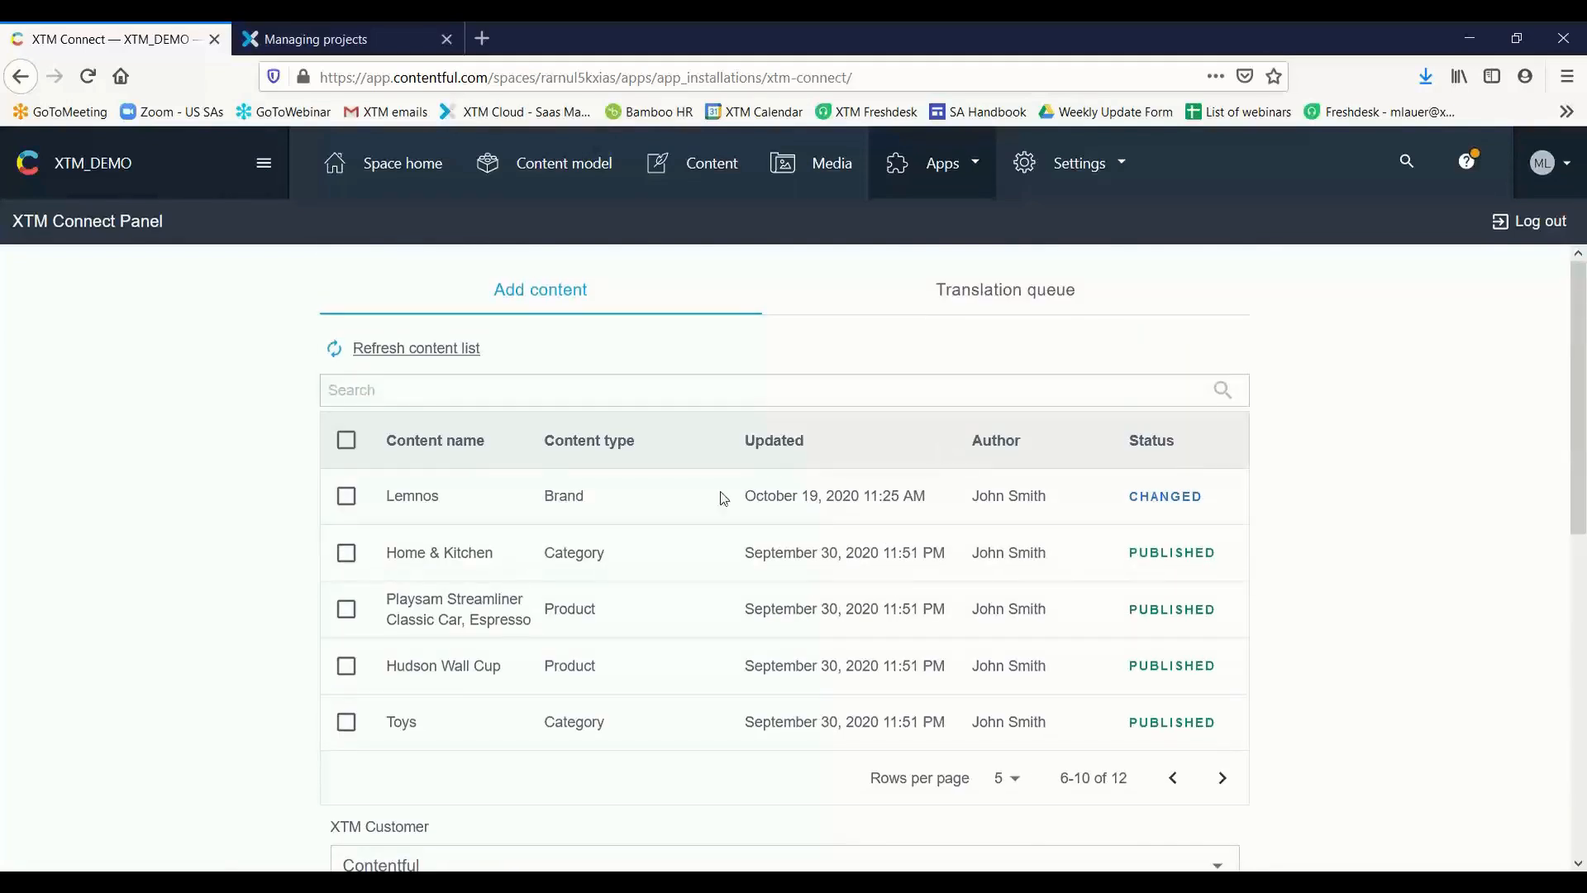
pyautogui.click(1174, 778)
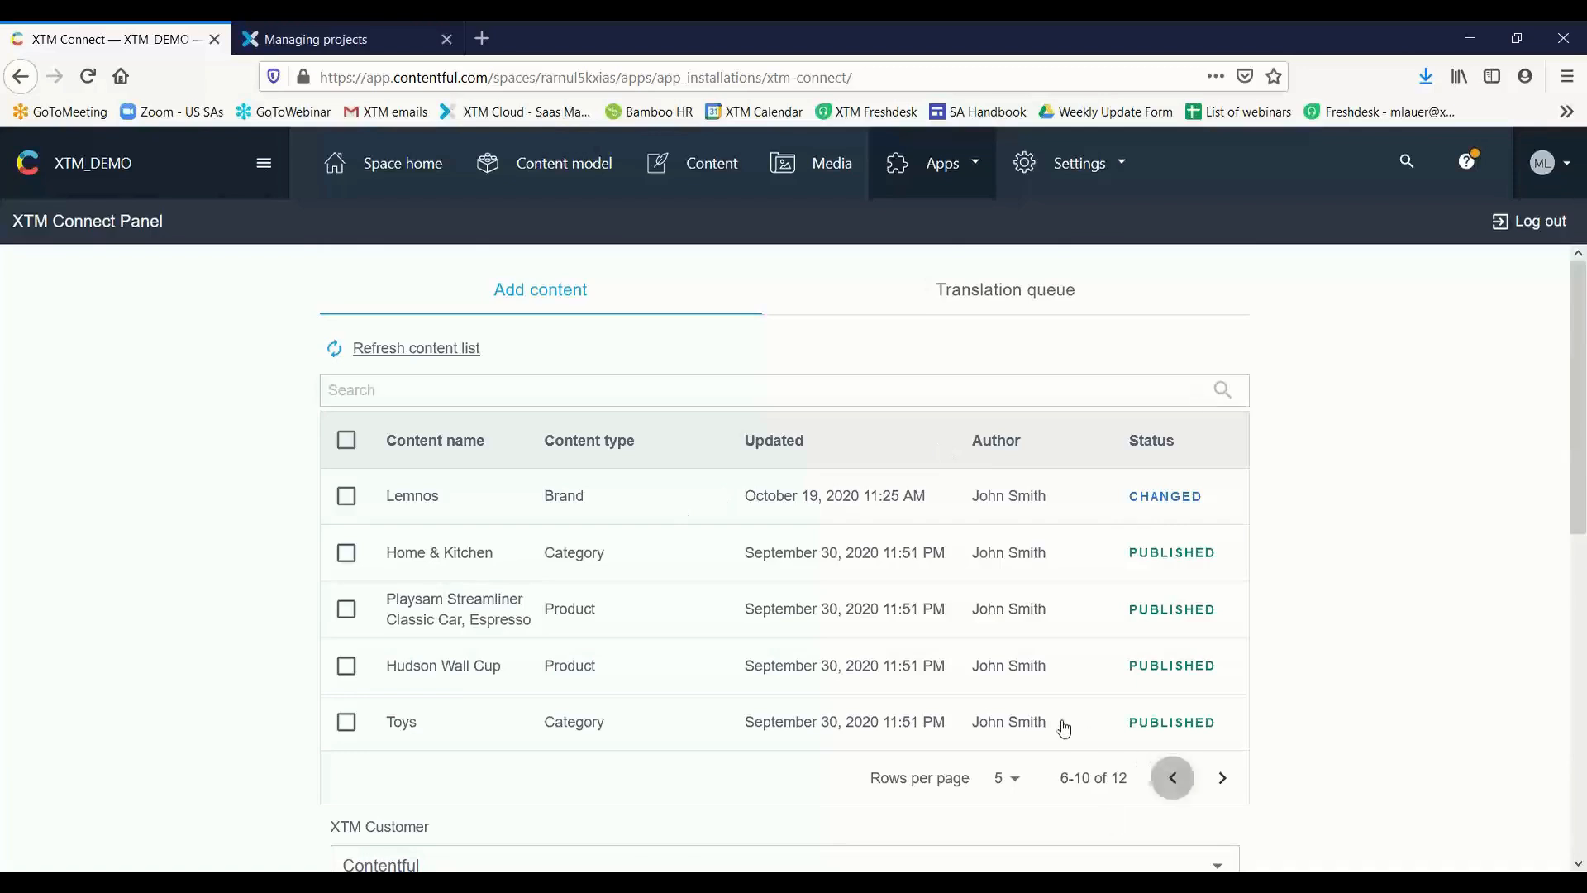